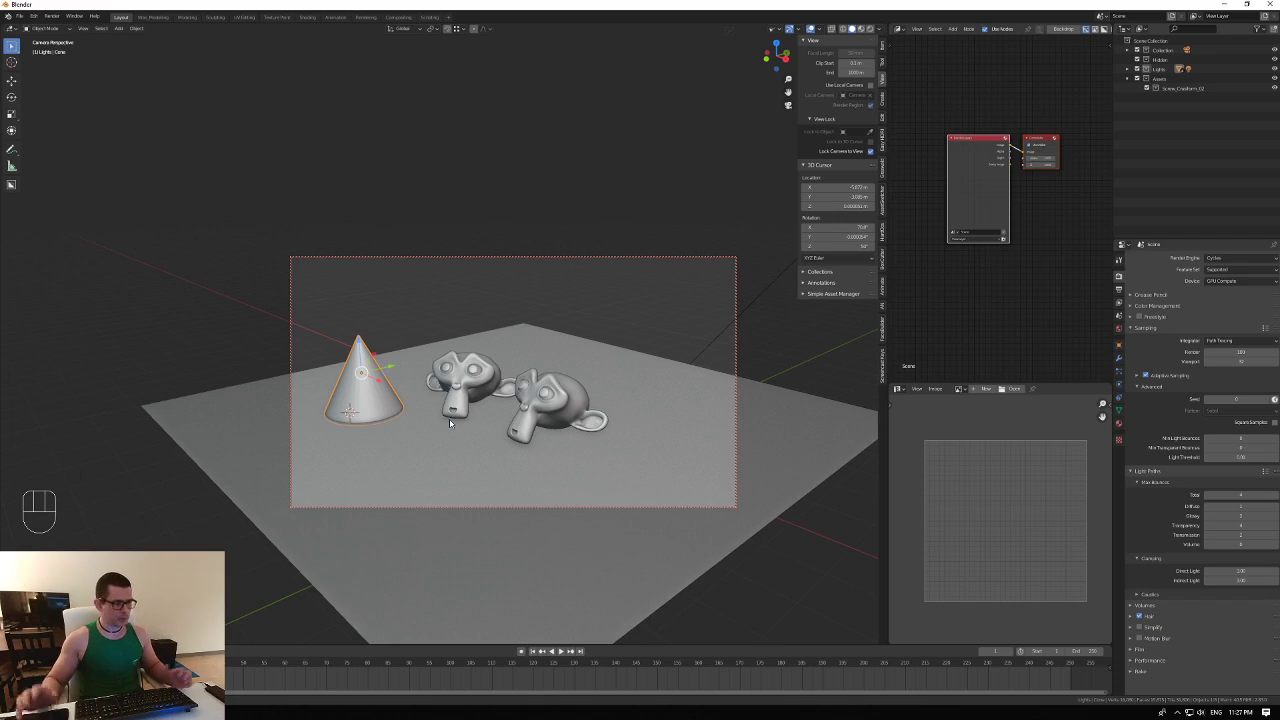
{"action": "middle_click_drag", "start_coordinate": [486, 471], "coordinate": [504, 473]}
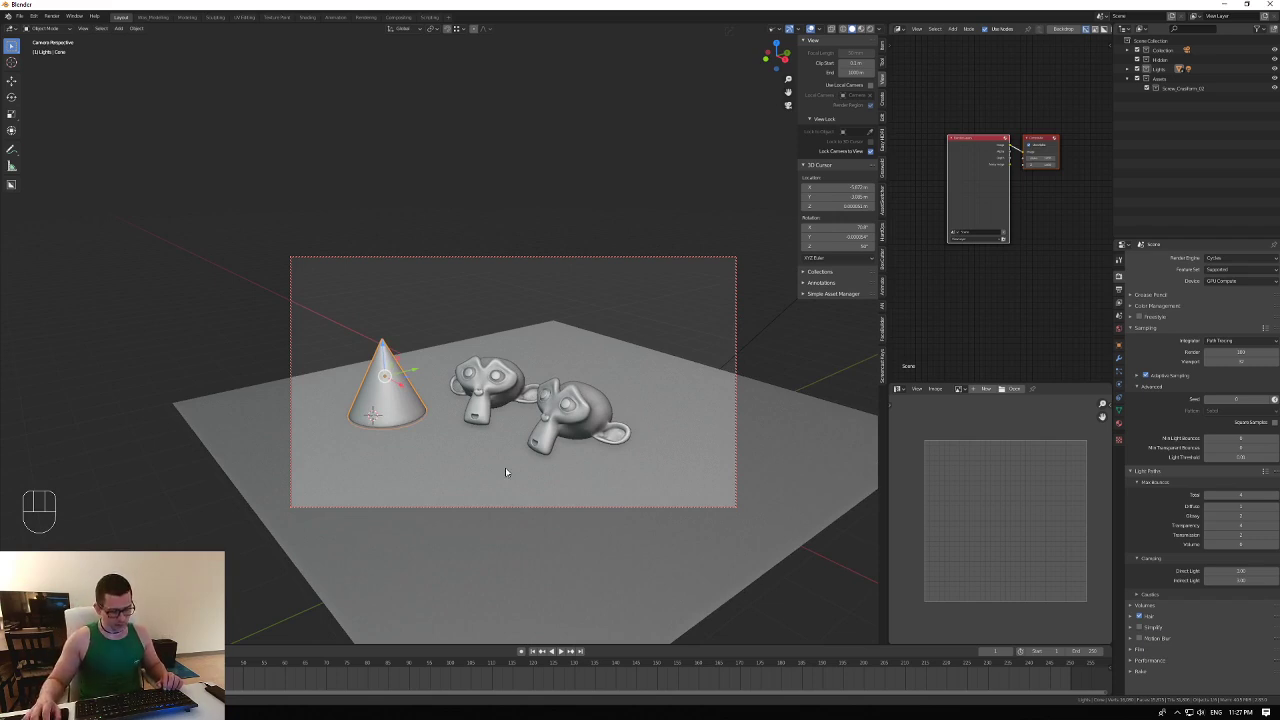
{"action": "middle_click_drag", "start_coordinate": [534, 461], "coordinate": [544, 465], "text": "shift"}
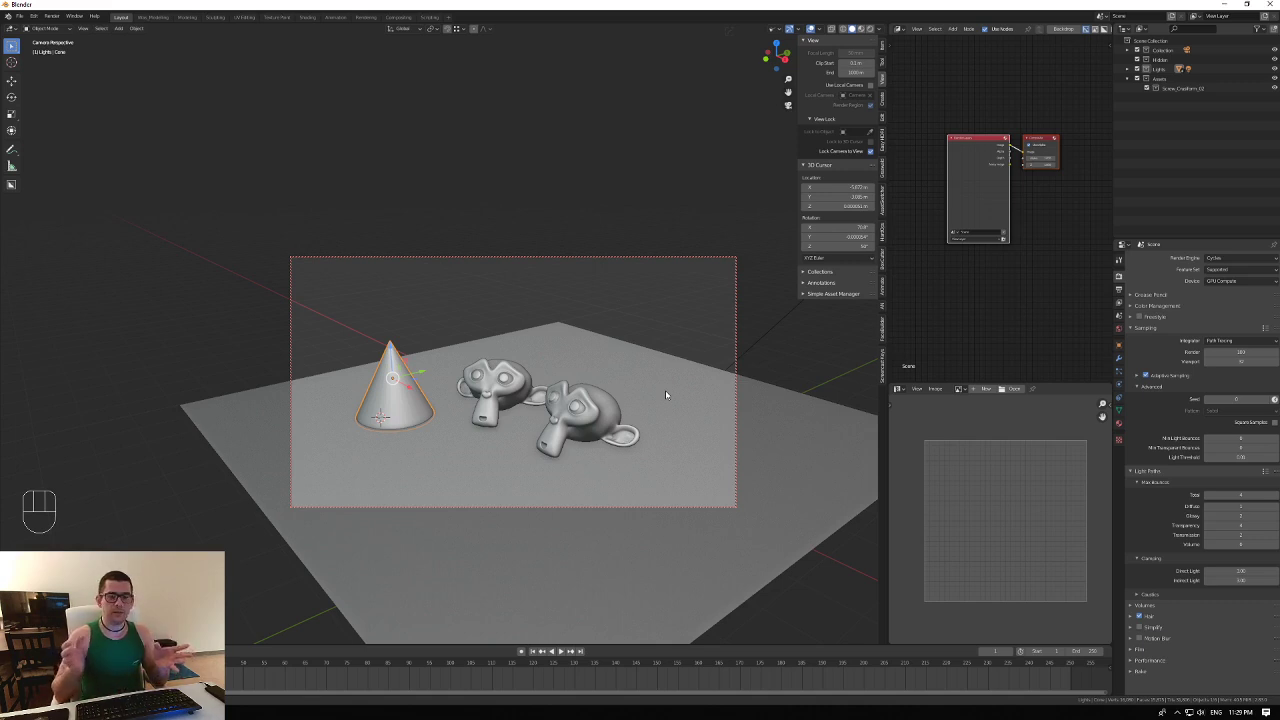
{"action": "middle_click_drag", "start_coordinate": [334, 440], "coordinate": [407, 469]}
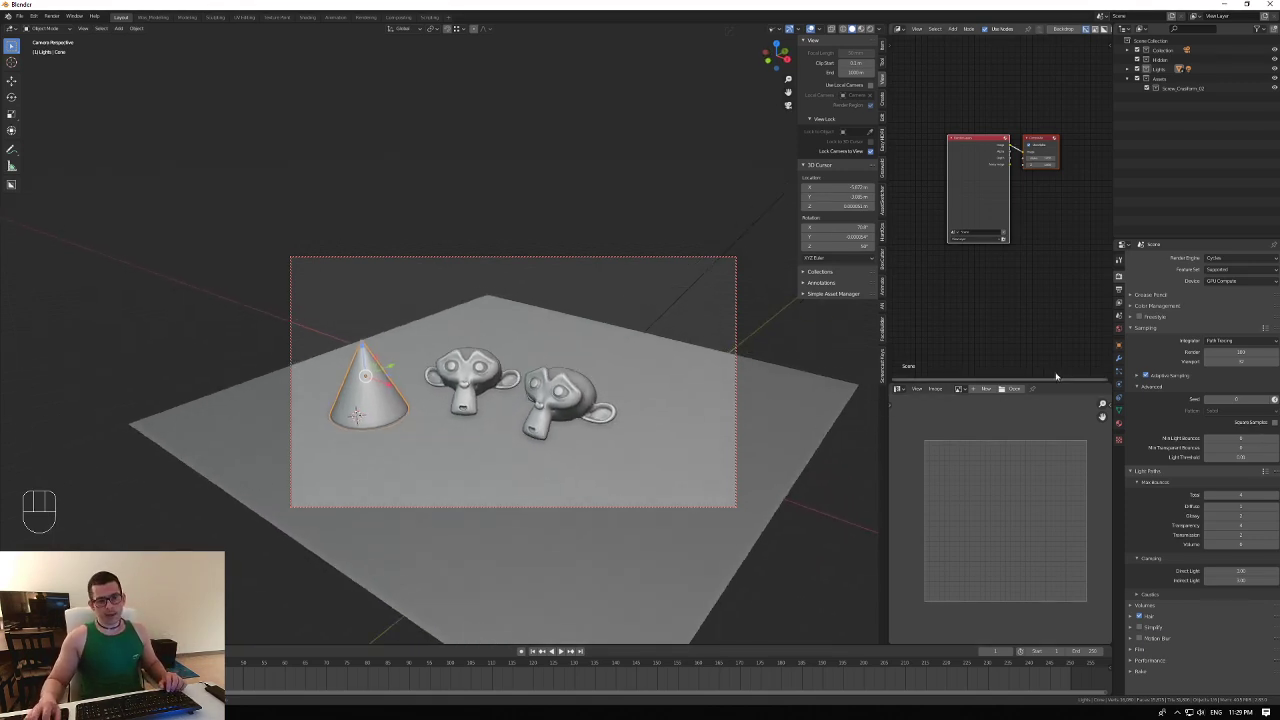
Set the render output file format to PNG.
{"action": "left_click", "coordinate": [1120, 296]}
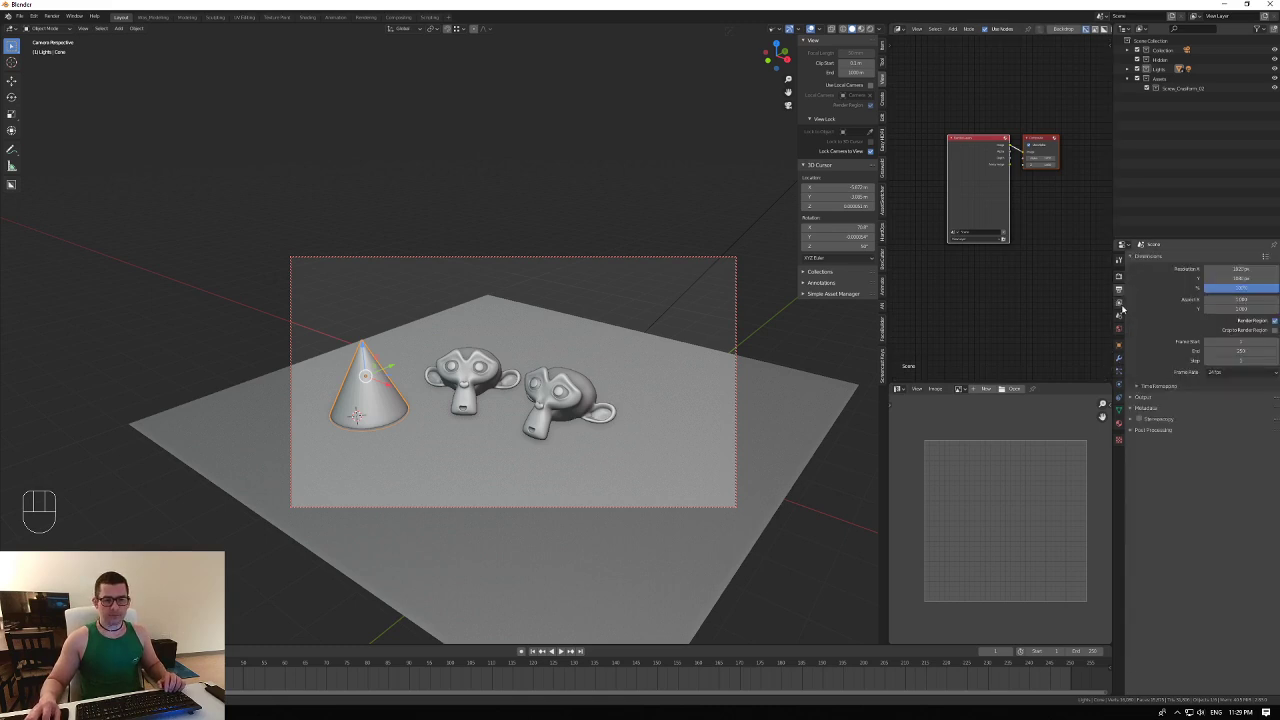
{"action": "left_click", "coordinate": [1143, 397]}
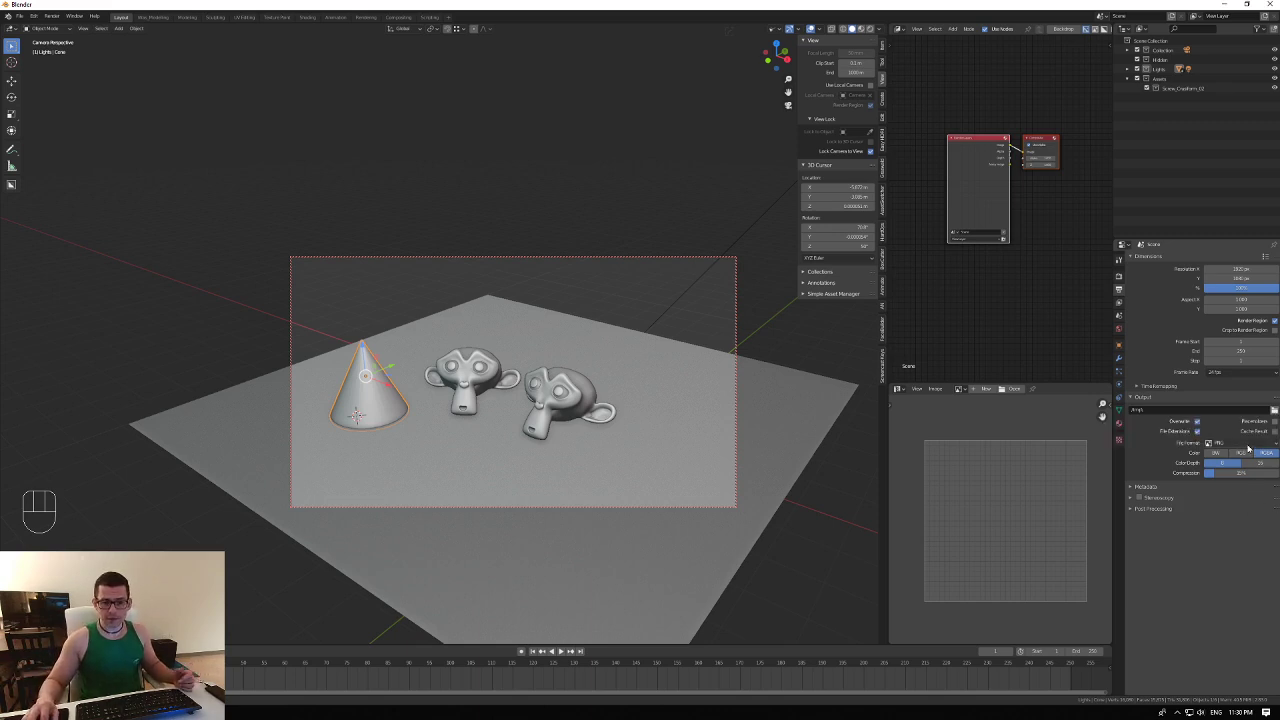
{"action": "left_click", "coordinate": [1244, 444]}
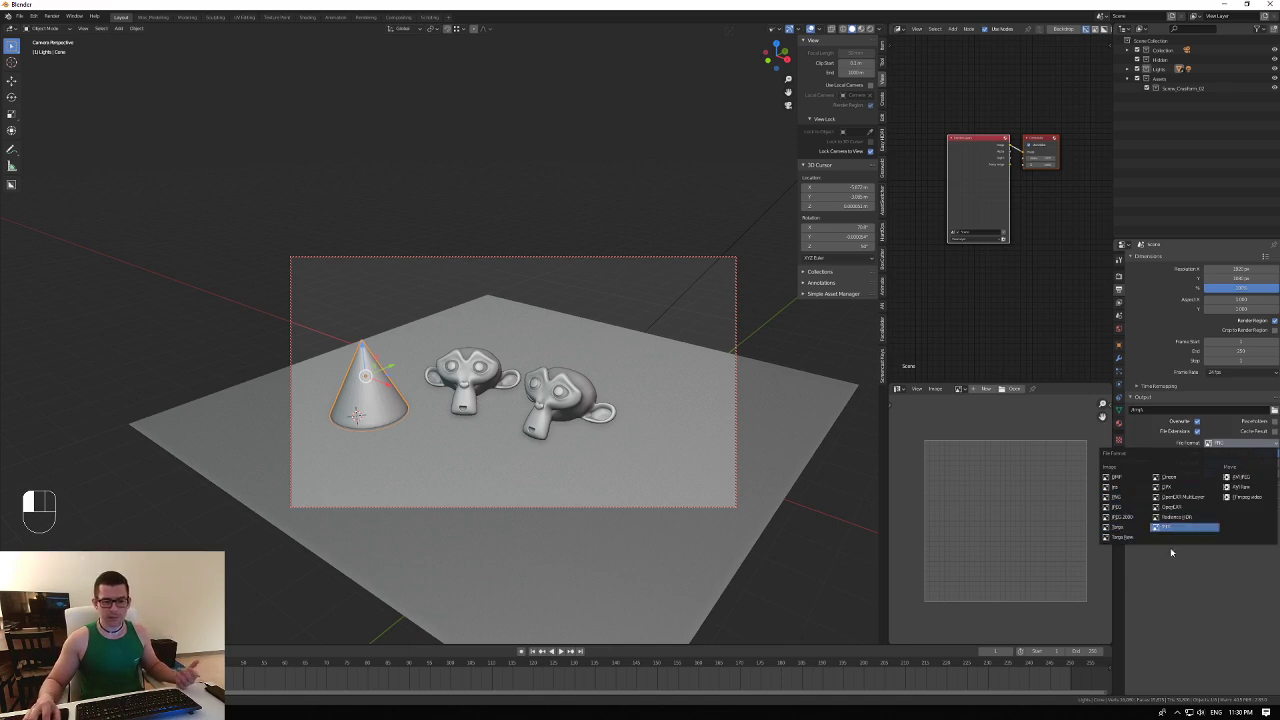
{"action": "left_click", "coordinate": [1118, 496]}
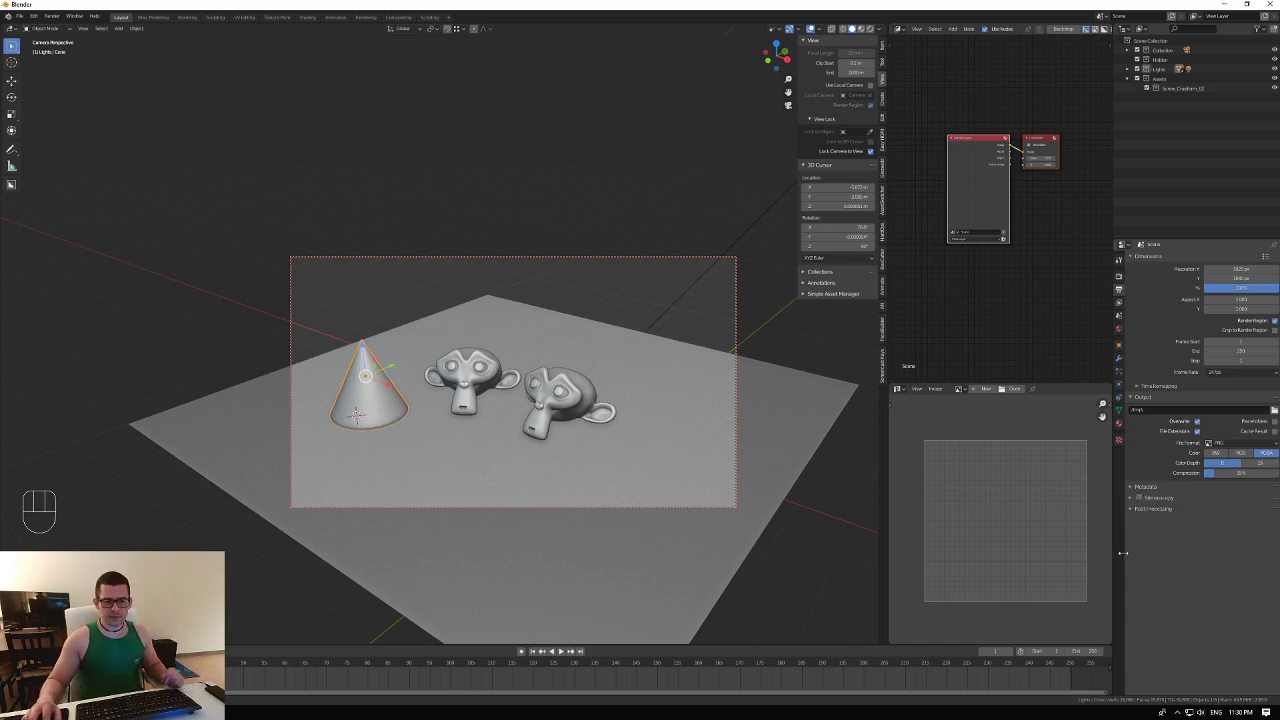
Select the ground plane beneath the cone and the two monkey heads.
{"action": "middle_click_drag", "start_coordinate": [587, 426], "coordinate": [574, 425]}
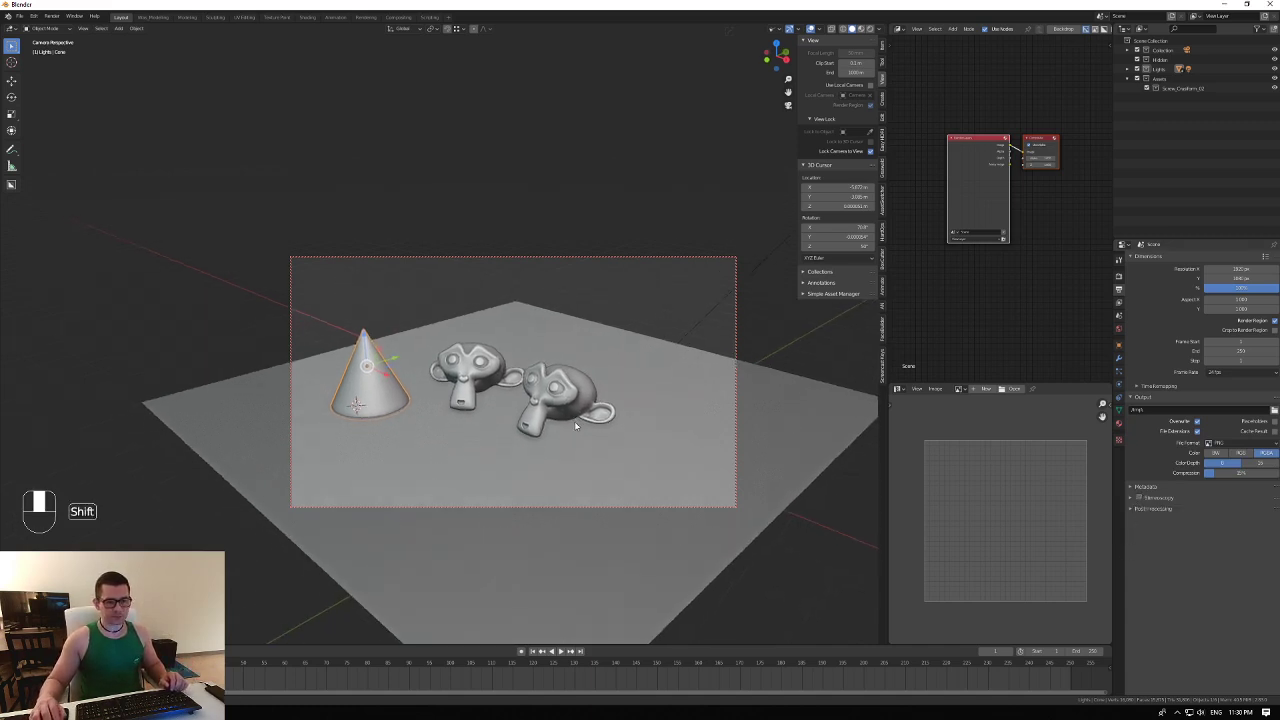
{"action": "middle_click_drag", "start_coordinate": [495, 418], "coordinate": [514, 387]}
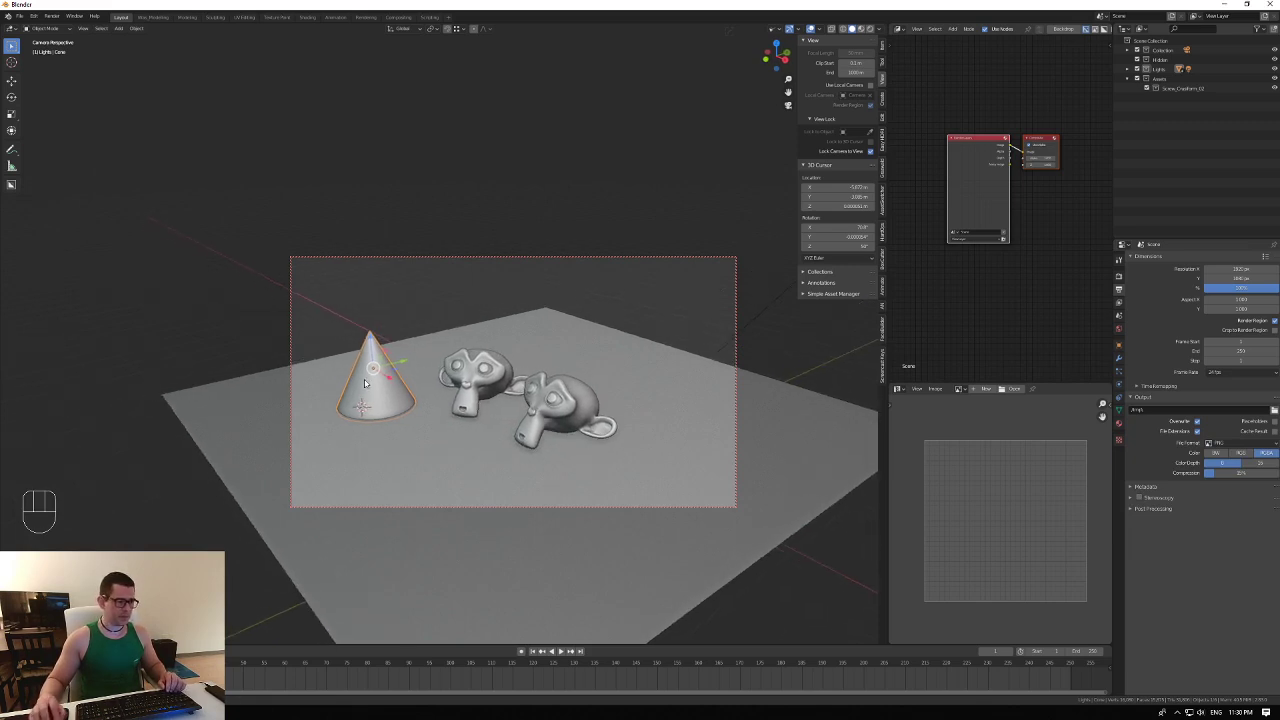
{"action": "left_click", "coordinate": [610, 365]}
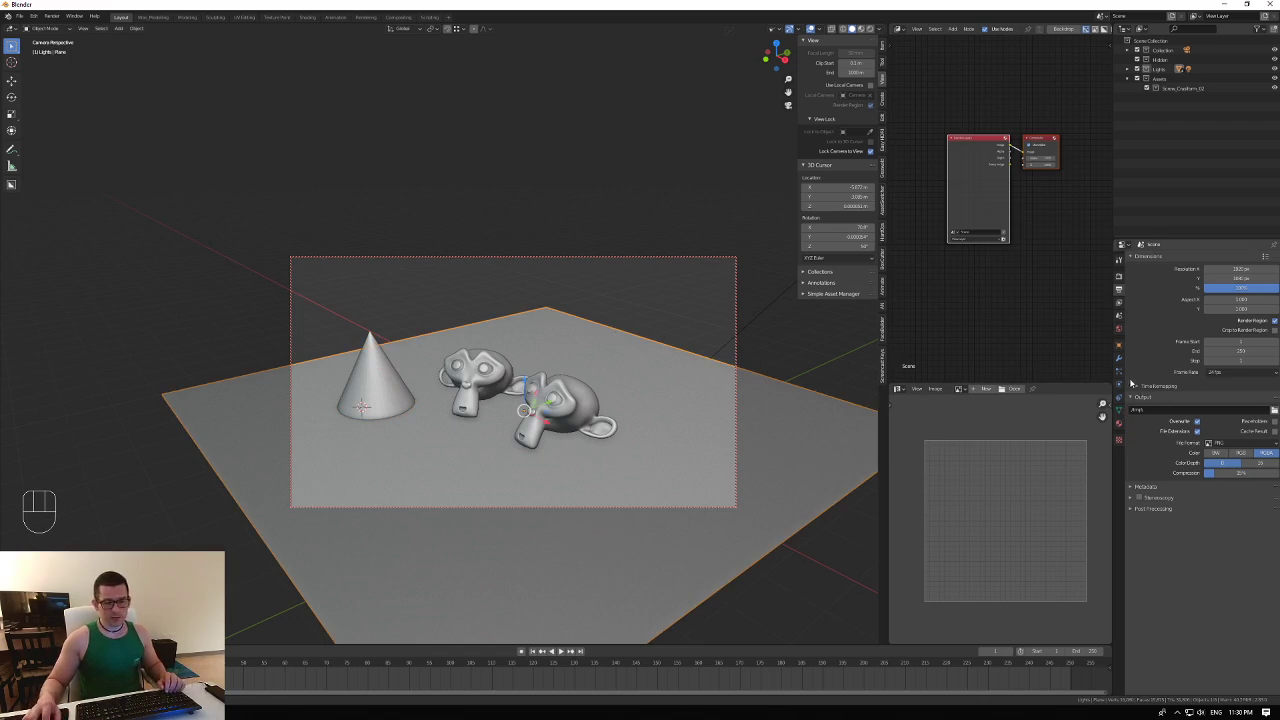
{"action": "middle_click_drag", "start_coordinate": [577, 353], "coordinate": [576, 346], "text": "shift"}
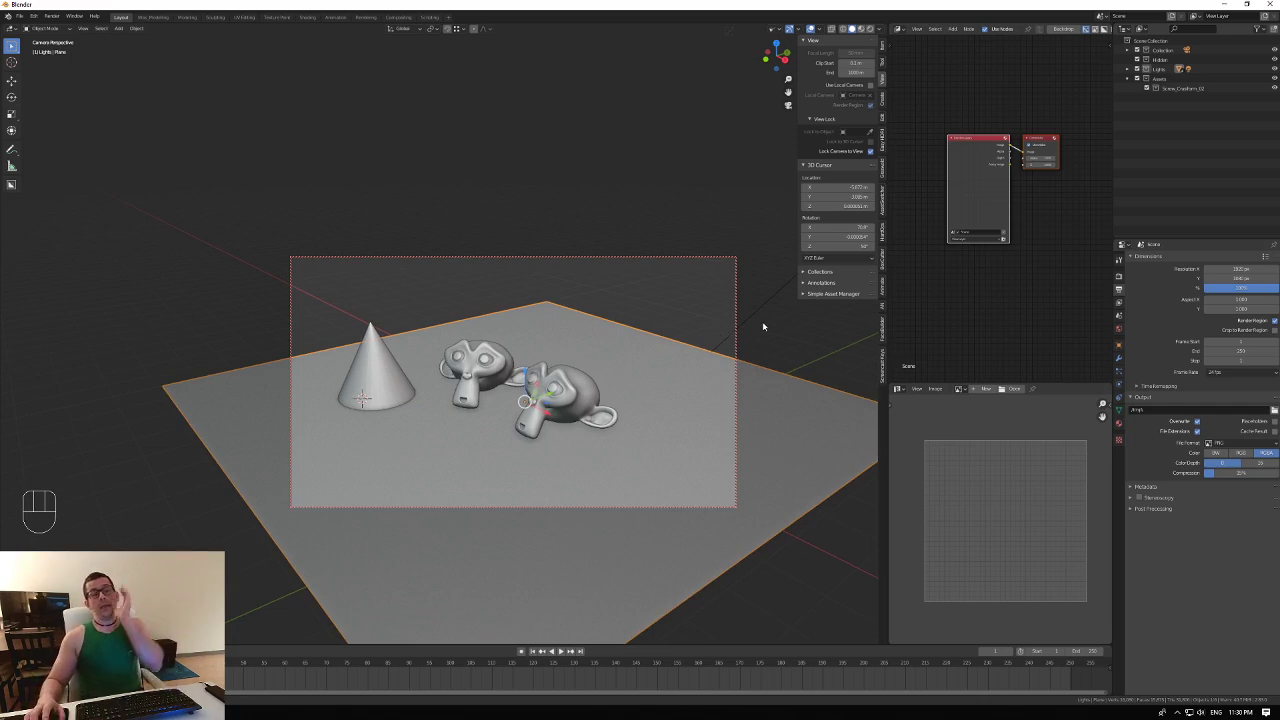
{"action": "middle_click_drag", "start_coordinate": [700, 396], "coordinate": [677, 400], "text": "shift"}
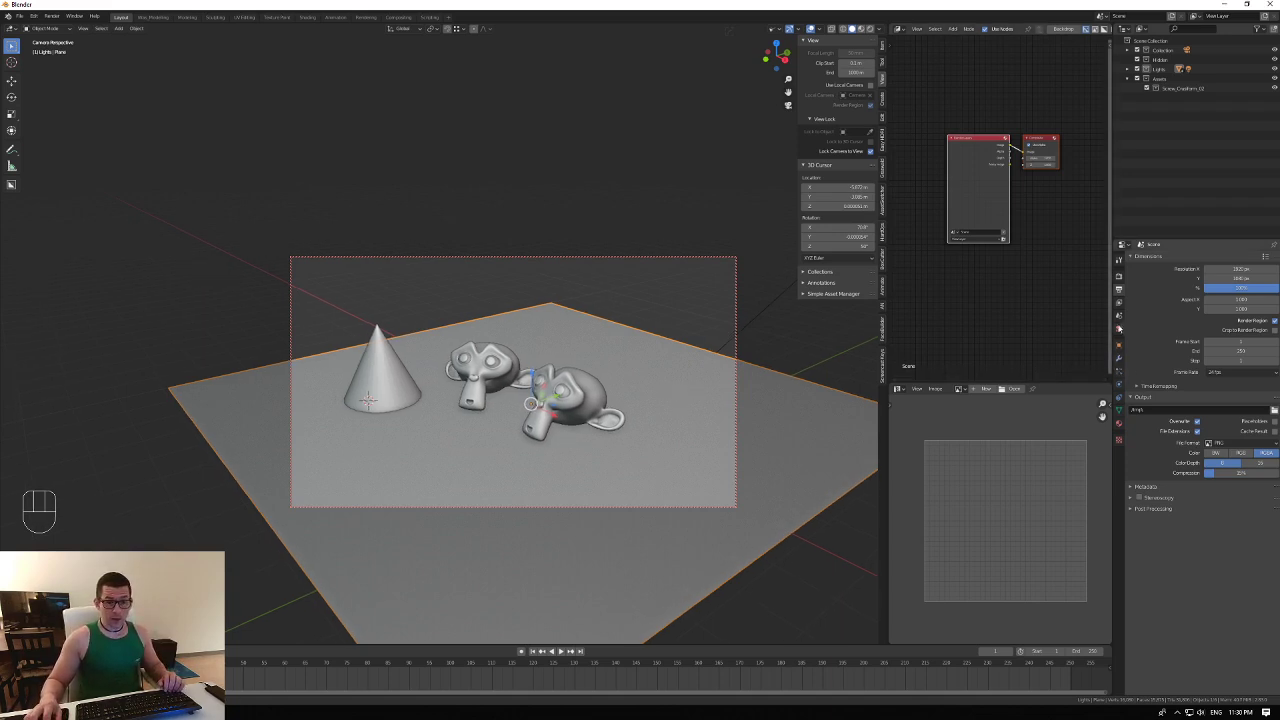
Turn off Denoising for the view layer and expand its Passes settings.
{"action": "left_click", "coordinate": [1119, 303]}
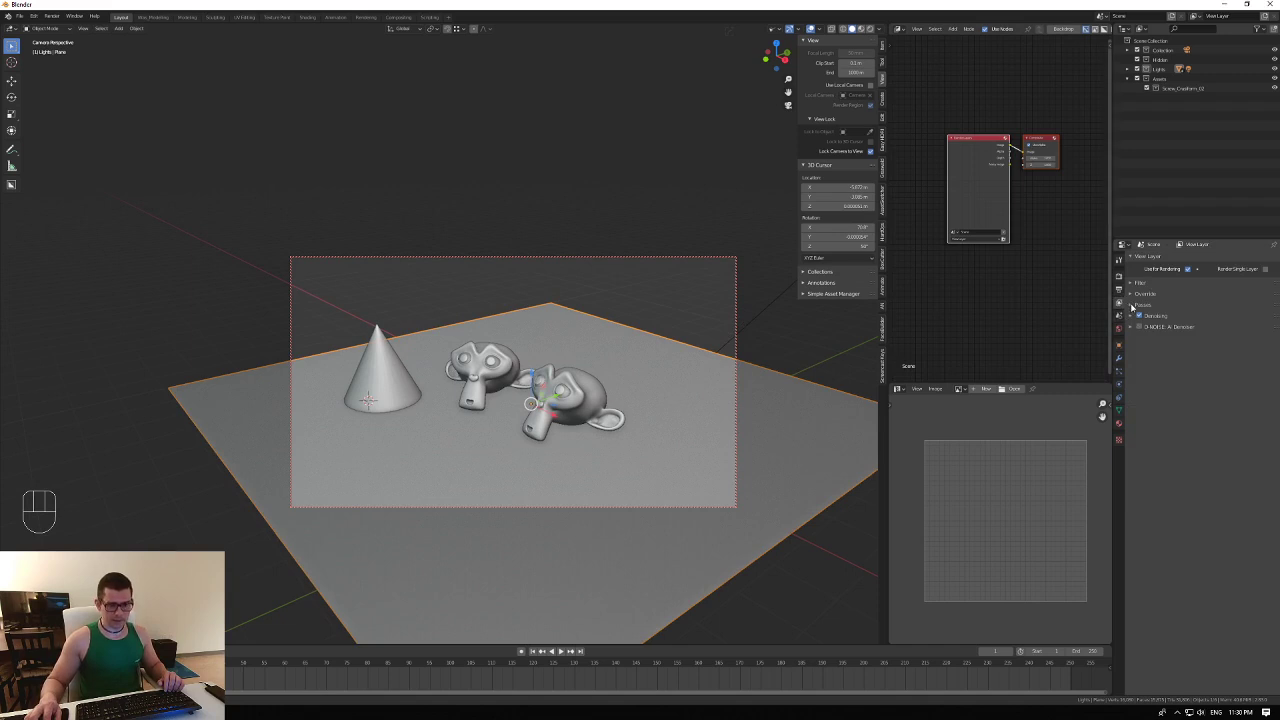
{"action": "left_click", "coordinate": [1138, 315]}
{"action": "left_click", "coordinate": [1131, 305]}
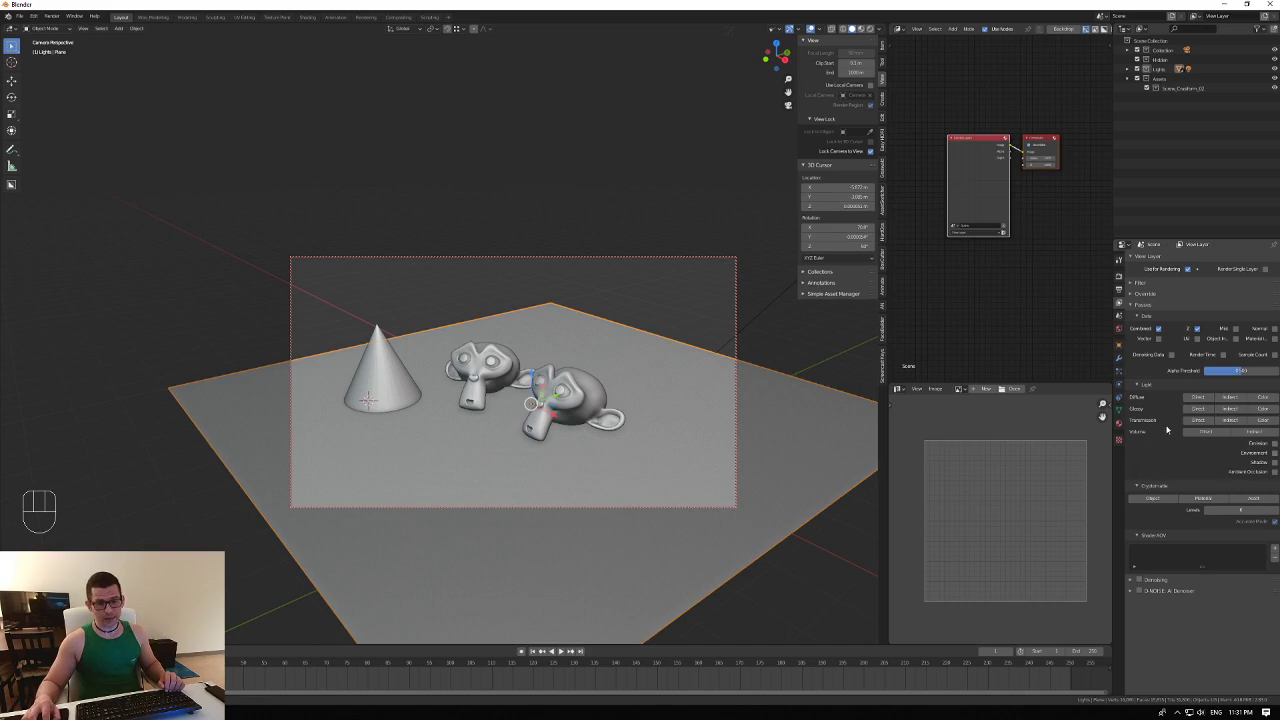
Enable the Direct, Indirect and Color light passes for Diffuse, Glossy and Transmission.
{"action": "left_click", "coordinate": [1197, 399]}
{"action": "left_click", "coordinate": [1229, 398]}
{"action": "left_click", "coordinate": [1262, 398]}
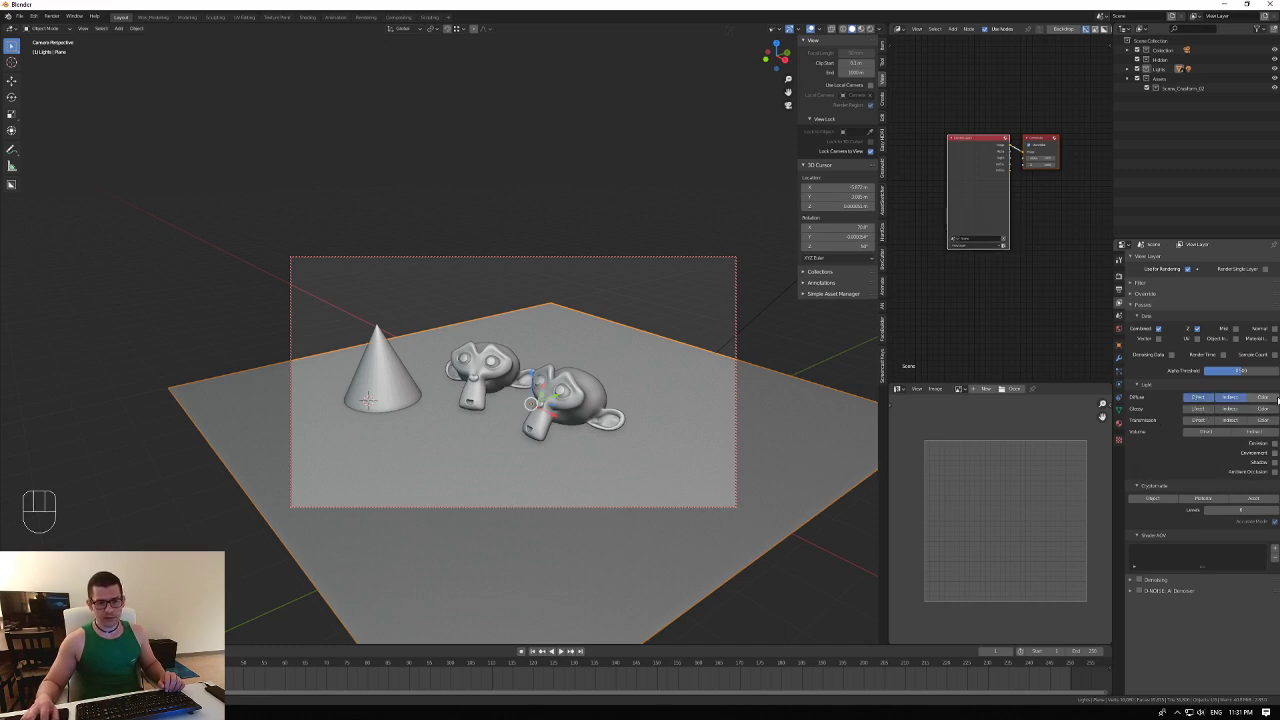
{"action": "left_click", "coordinate": [1197, 409]}
{"action": "left_click", "coordinate": [1229, 409]}
{"action": "left_click", "coordinate": [1259, 409]}
{"action": "left_click", "coordinate": [1259, 410]}
{"action": "left_click", "coordinate": [1197, 420]}
{"action": "left_click", "coordinate": [1229, 420]}
{"action": "left_click", "coordinate": [1259, 420]}
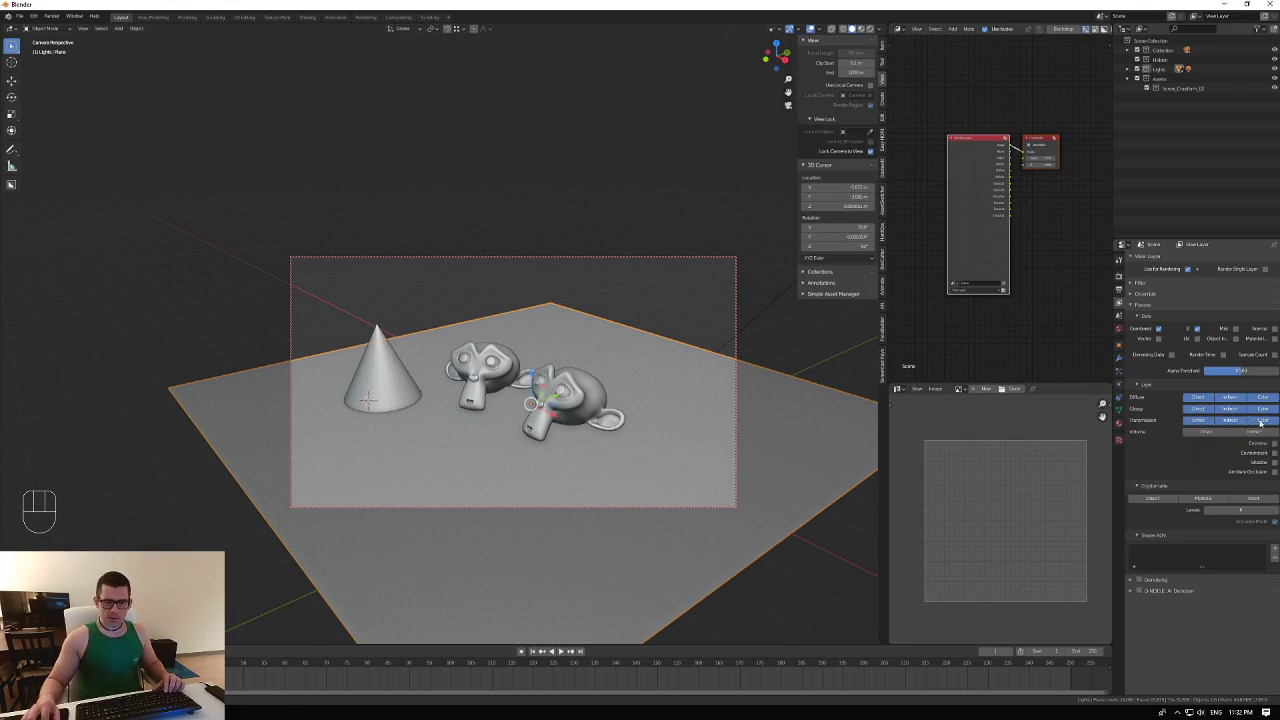
{"action": "left_click", "coordinate": [1261, 423]}
{"action": "key", "text": "ctrl+z"}
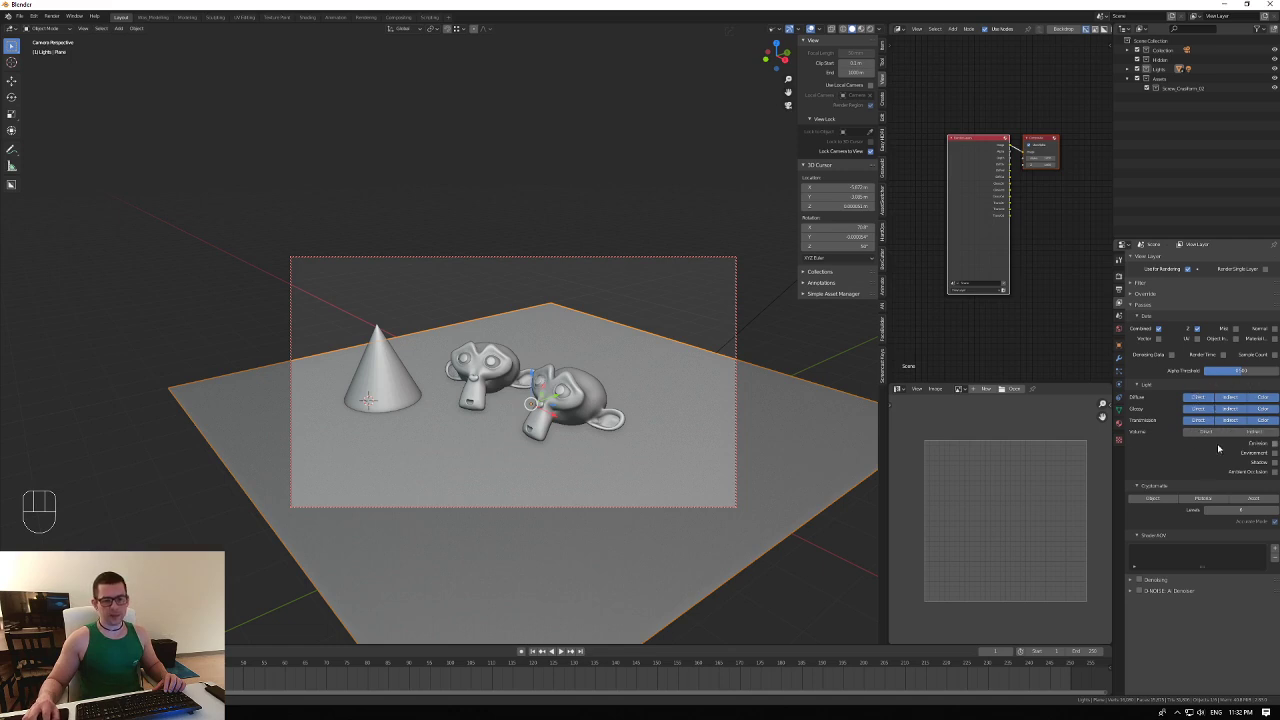
Enable the Emission, Shadow, Ambient Occlusion and Denoising Data passes for the view layer.
{"action": "left_click", "coordinate": [1200, 431]}
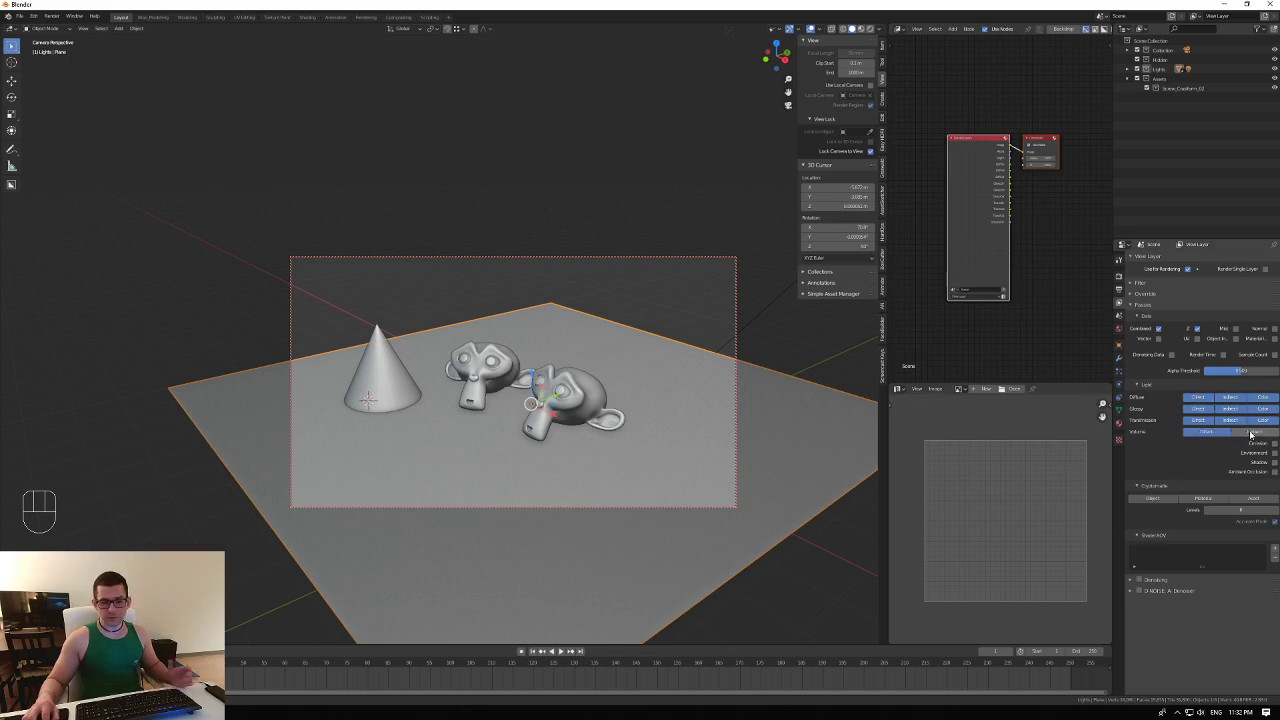
{"action": "left_click", "coordinate": [1223, 434]}
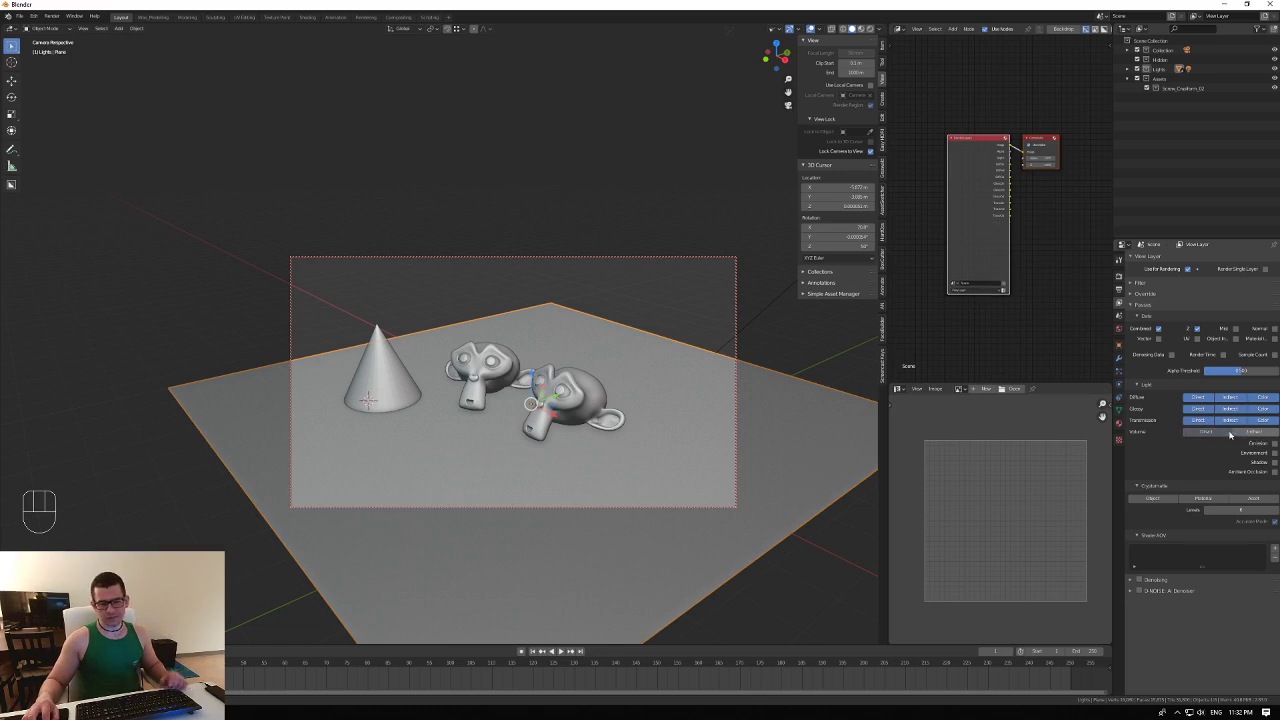
{"action": "left_click", "coordinate": [1274, 452]}
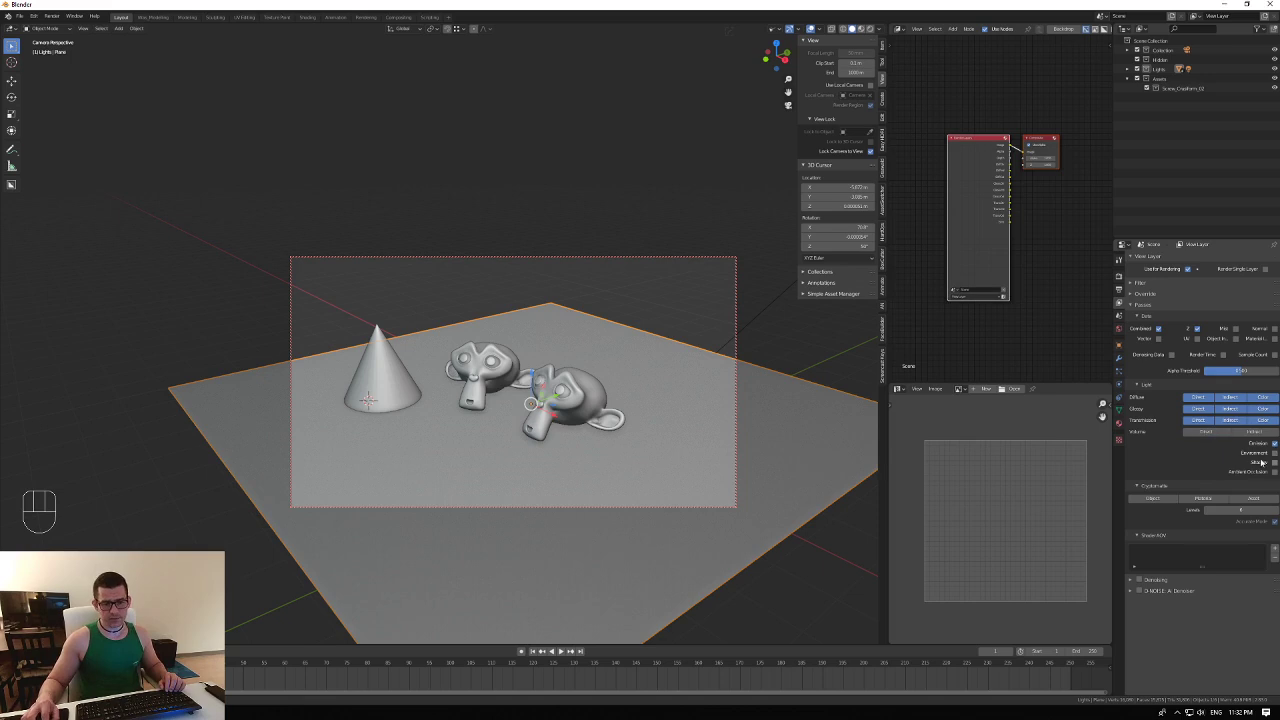
{"action": "left_click", "coordinate": [1274, 453]}
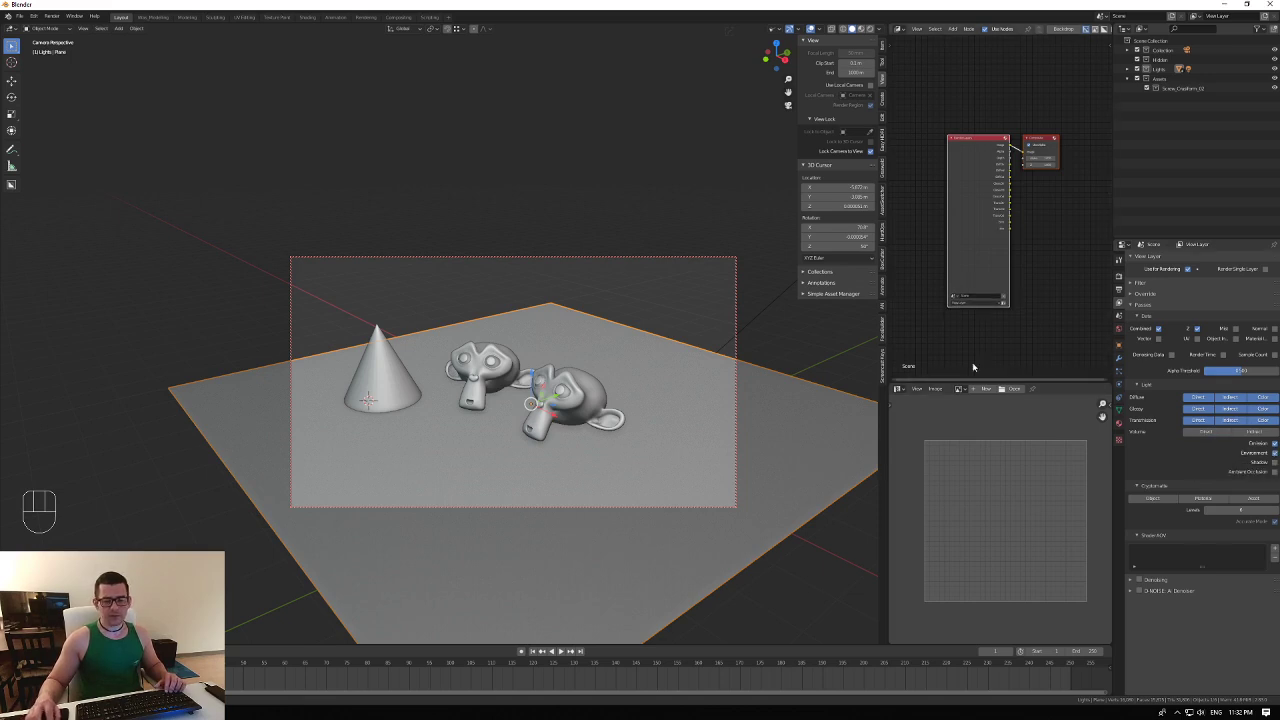
{"action": "left_click", "coordinate": [1276, 454]}
{"action": "left_click", "coordinate": [1275, 463]}
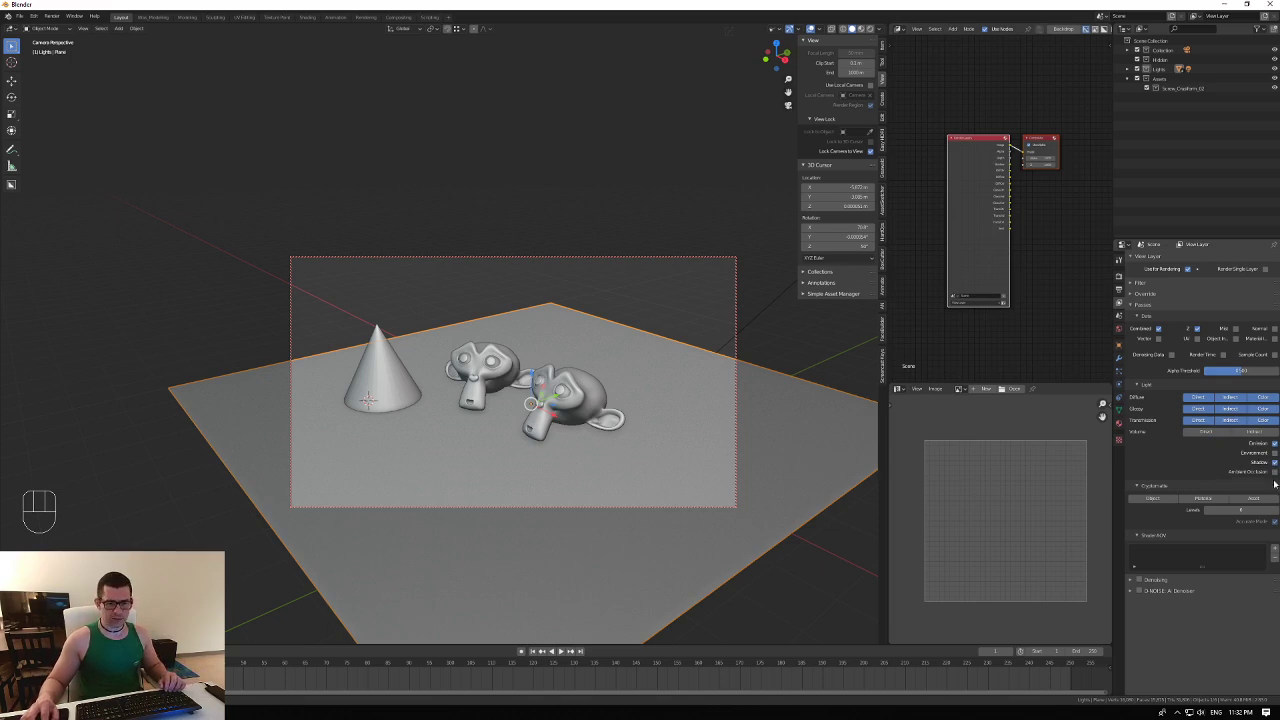
{"action": "left_click", "coordinate": [1274, 472]}
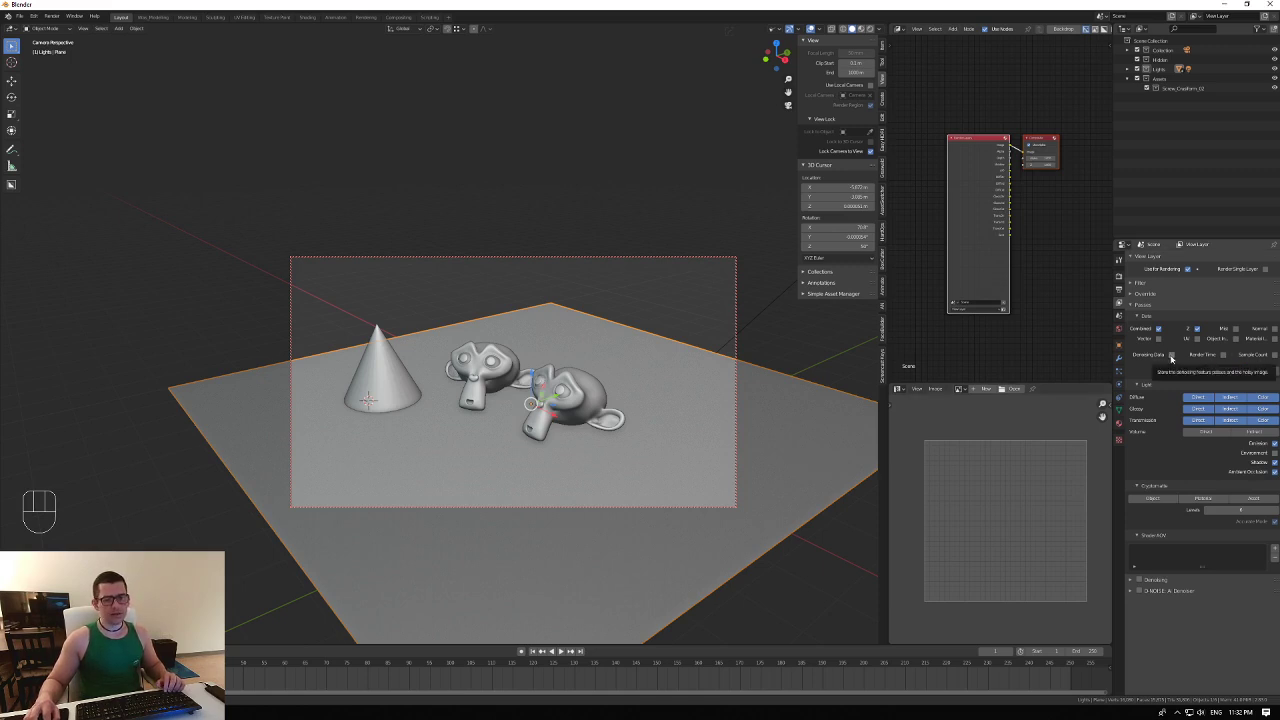
{"action": "left_click", "coordinate": [1171, 355]}
Widen the compositor area and spread the Render Layers and Composite nodes far apart.
{"action": "middle_click_drag", "start_coordinate": [1051, 321], "coordinate": [1009, 297]}
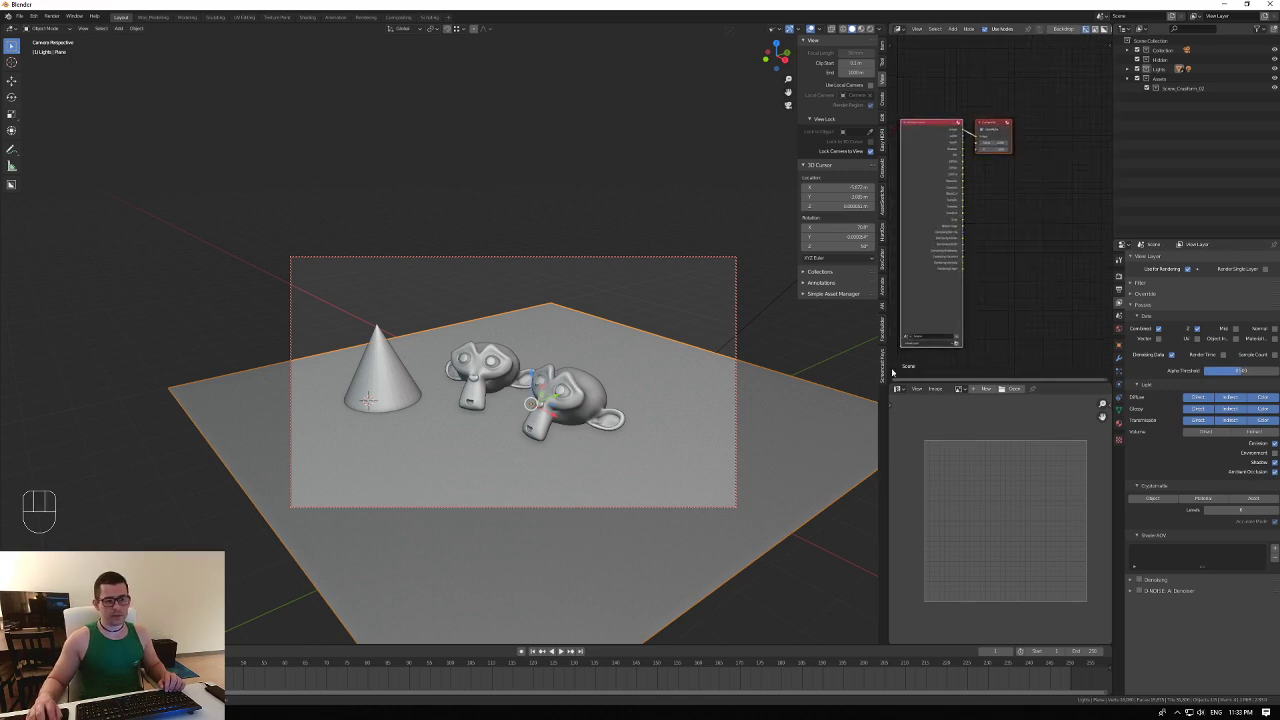
{"action": "left_click_drag", "start_coordinate": [888, 372], "coordinate": [809, 372]}
{"action": "middle_click_drag", "start_coordinate": [960, 320], "coordinate": [927, 333]}
{"action": "left_click", "coordinate": [945, 131]}
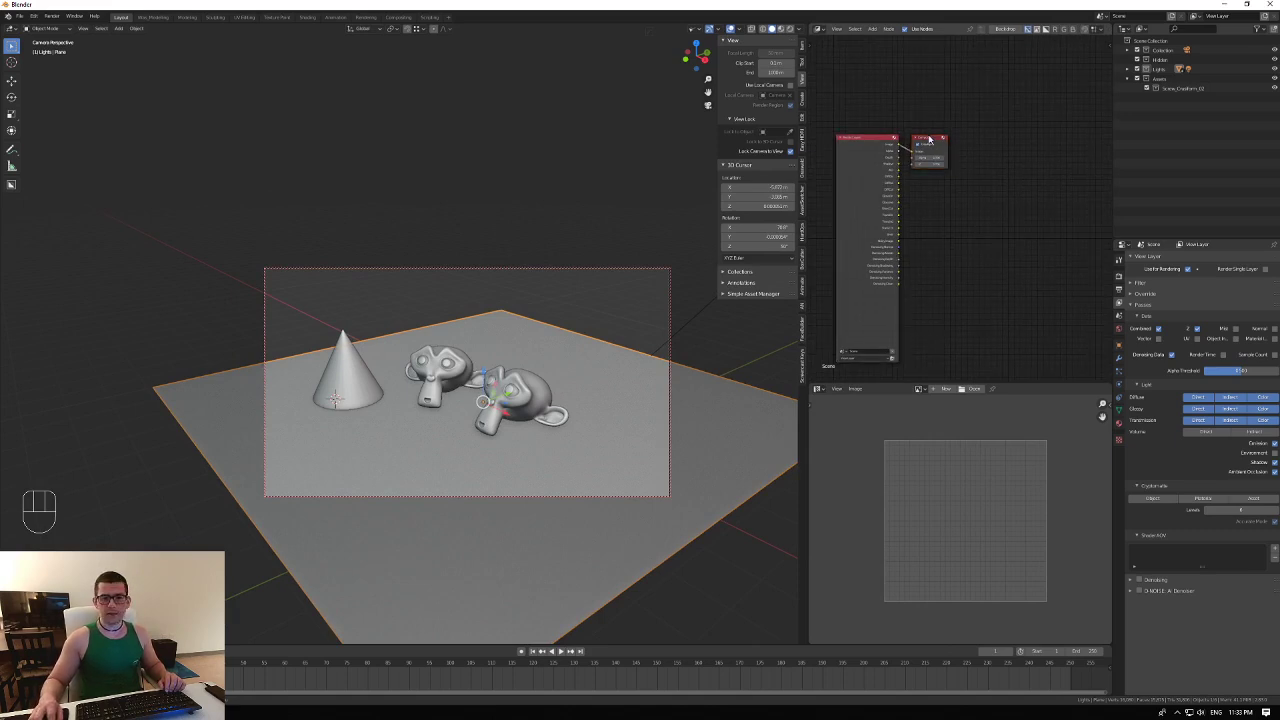
{"action": "left_click_drag", "start_coordinate": [928, 138], "coordinate": [1074, 131]}
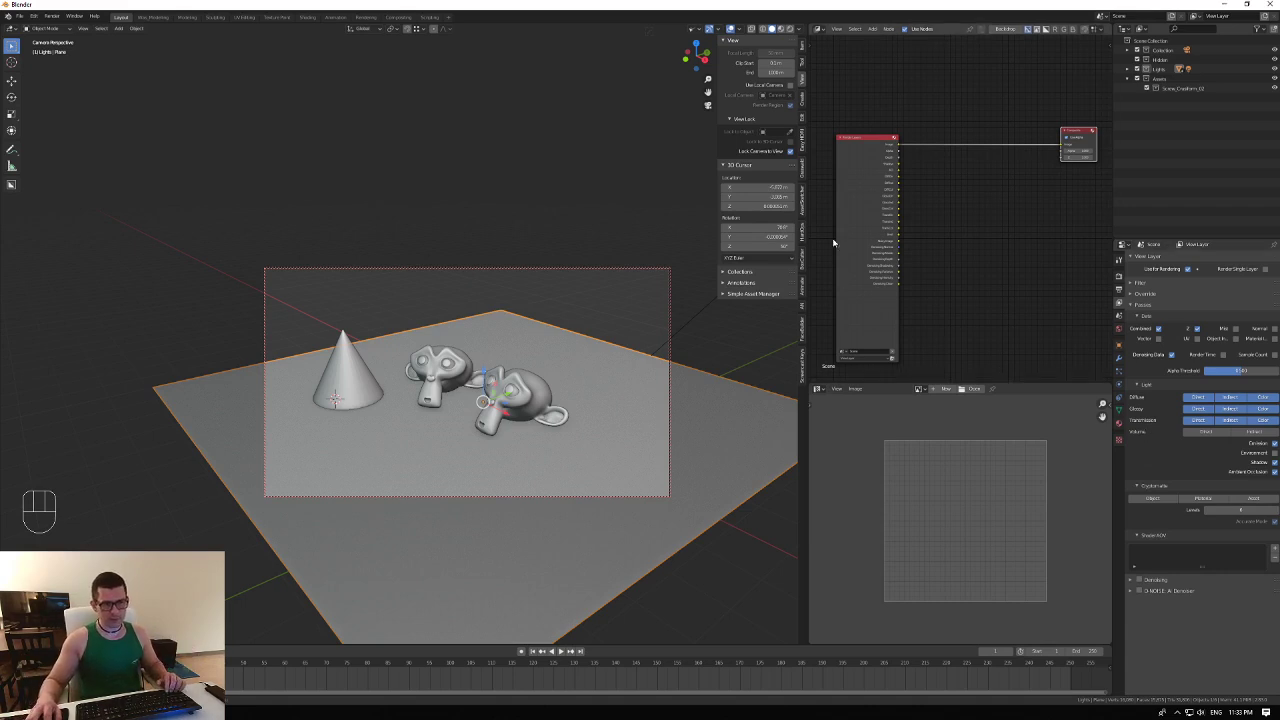
{"action": "left_click_drag", "start_coordinate": [857, 149], "coordinate": [839, 150]}
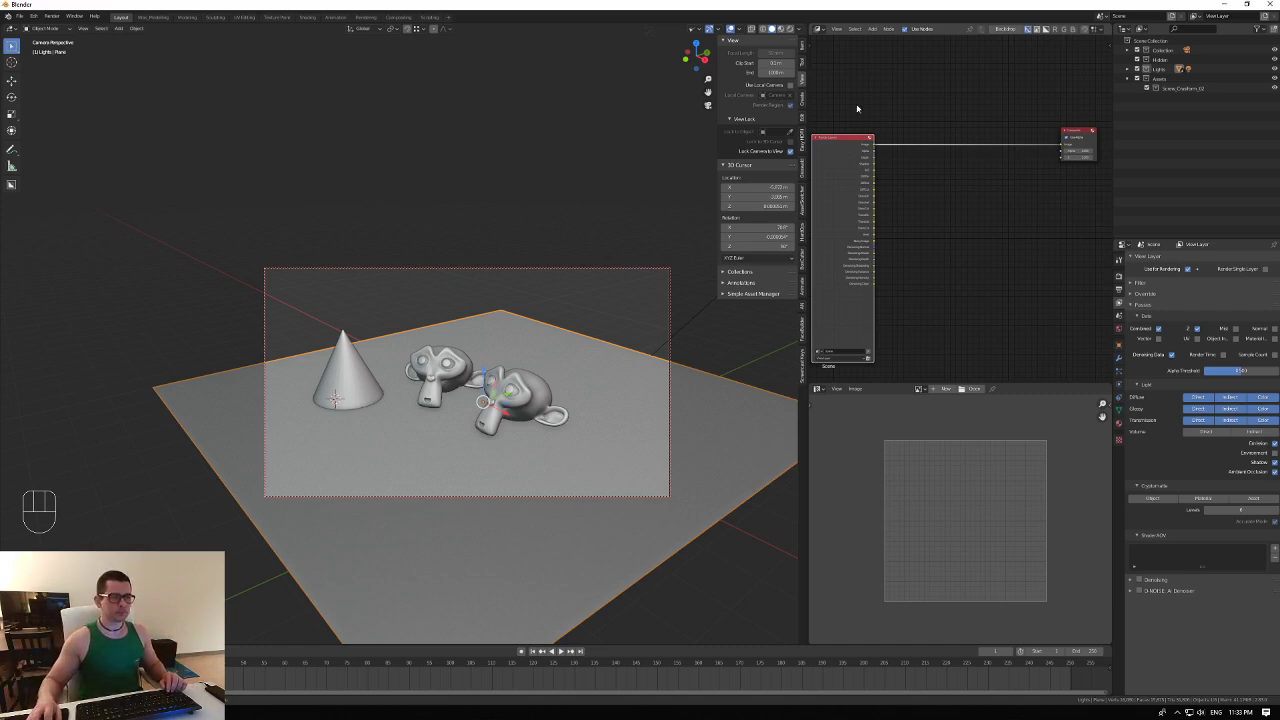
Merge the compositor and image editor areas into the 3D viewport and hide the viewport's sidebar.
{"action": "left_click", "coordinate": [817, 28]}
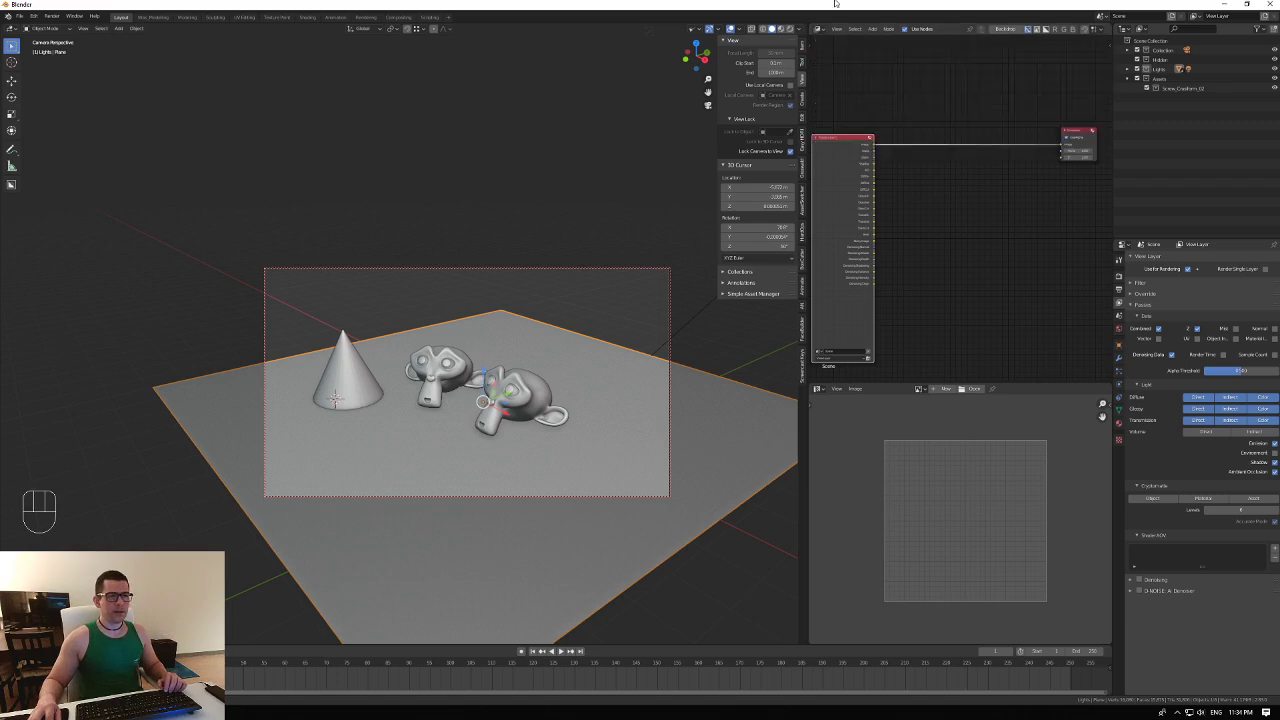
{"action": "left_click_drag", "start_coordinate": [811, 26], "coordinate": [824, 25]}
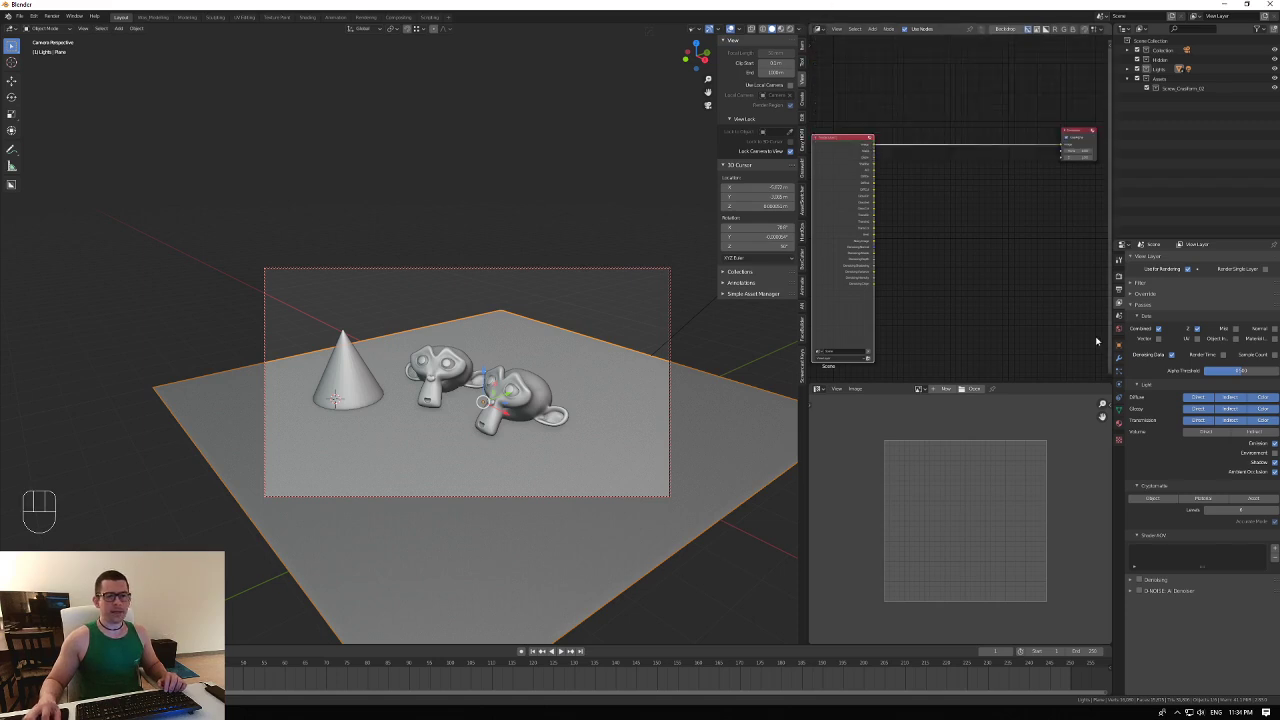
{"action": "left_click_drag", "start_coordinate": [1109, 385], "coordinate": [1088, 334]}
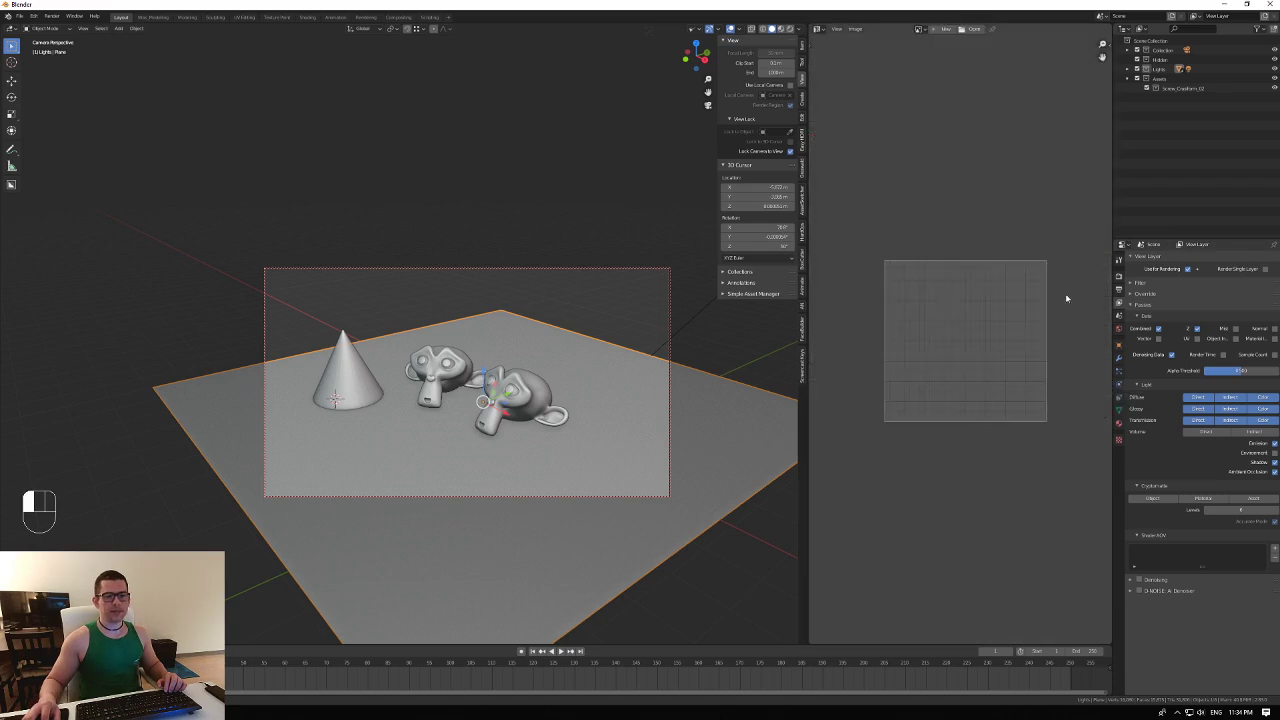
{"action": "left_click_drag", "start_coordinate": [807, 27], "coordinate": [824, 26]}
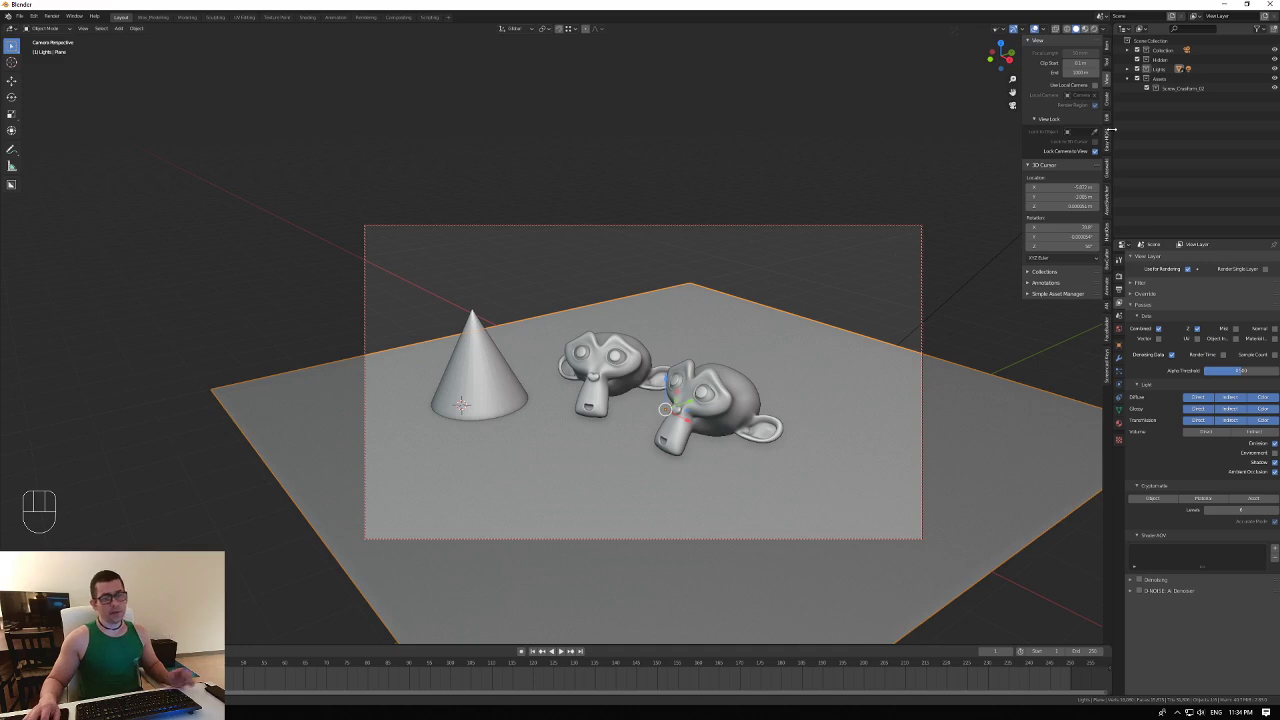
{"action": "key", "text": "n"}
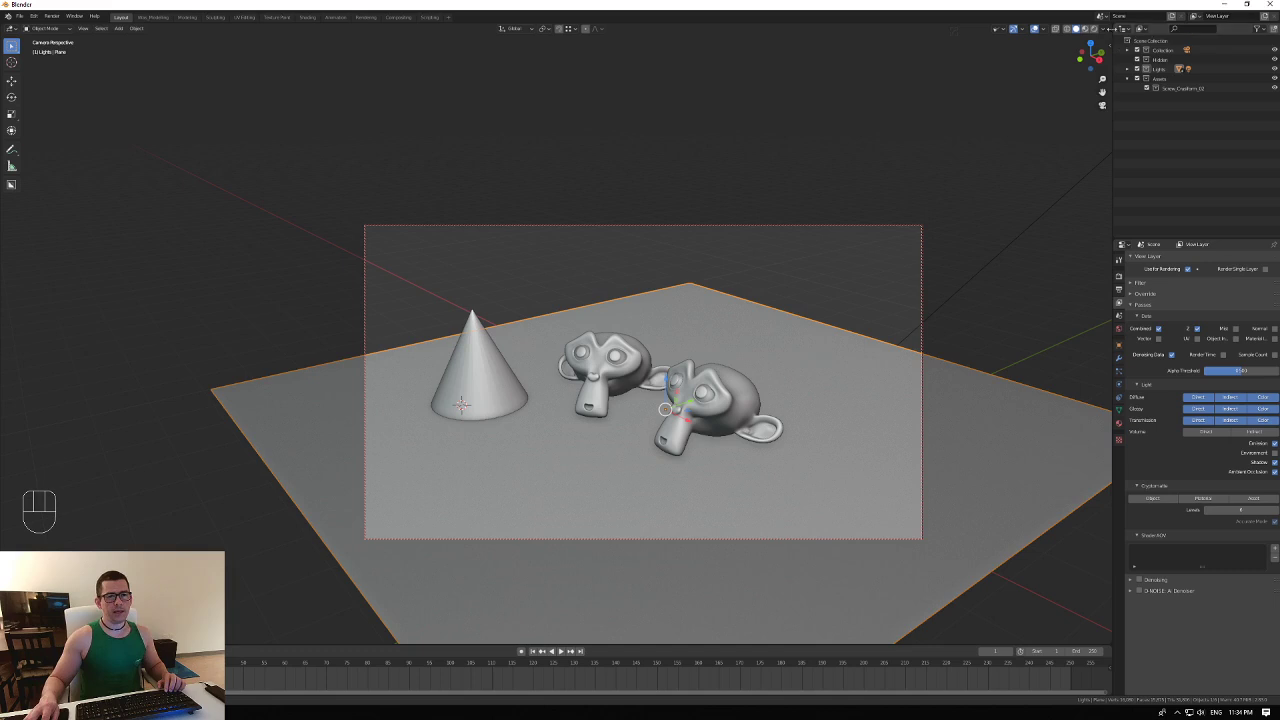
Split the 3D viewport into two side-by-side areas, switch the new one to the Compositor and hide its sidebar.
{"action": "left_click_drag", "start_coordinate": [1110, 27], "coordinate": [699, 105]}
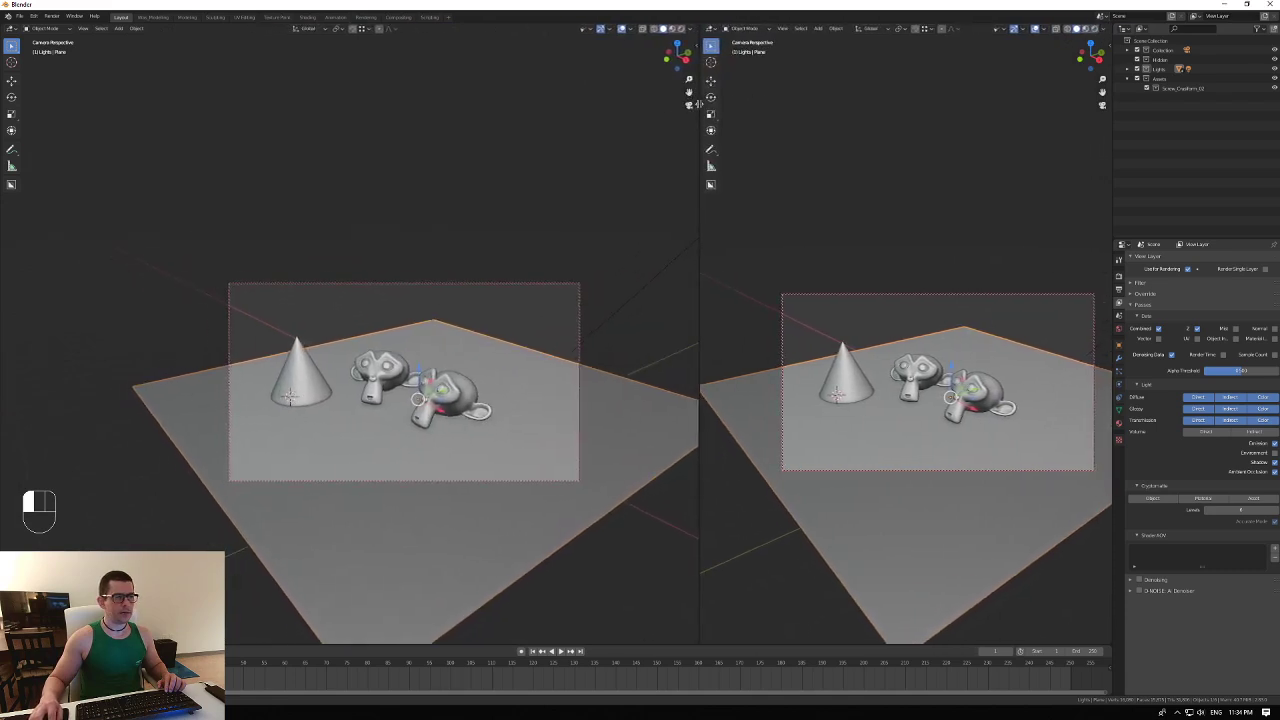
{"action": "left_click", "coordinate": [712, 28]}
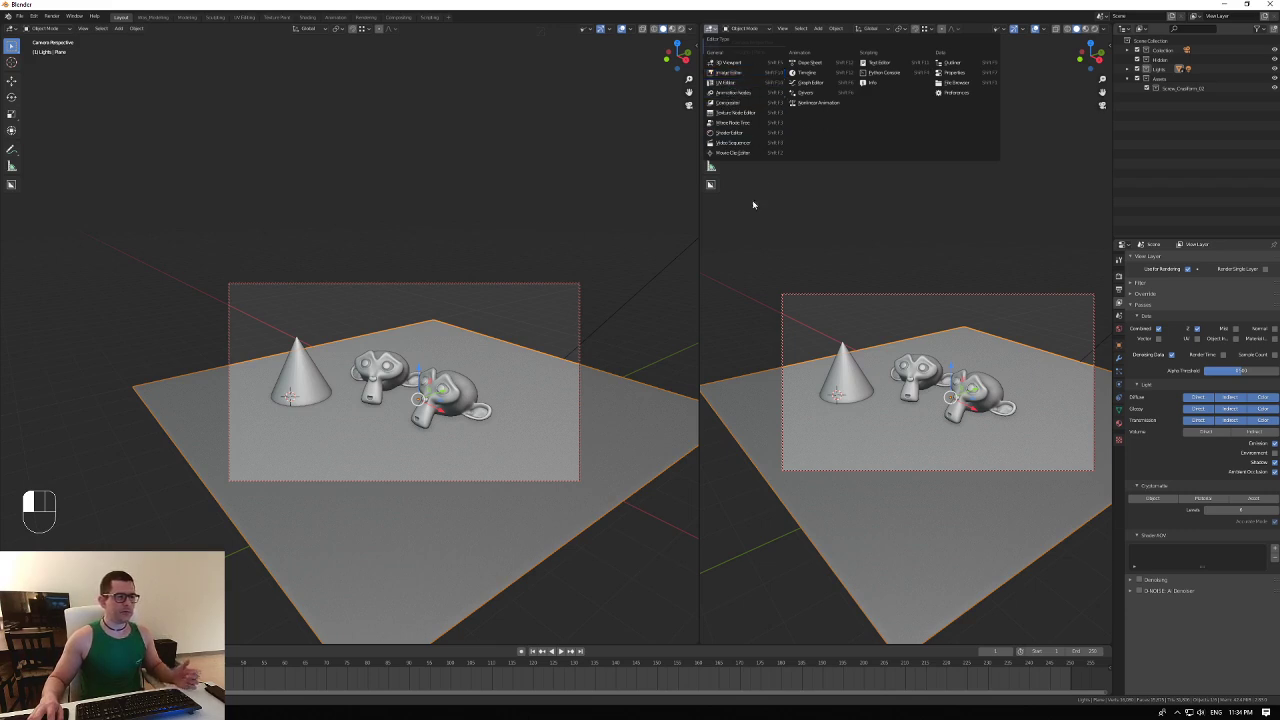
{"action": "left_click", "coordinate": [711, 30]}
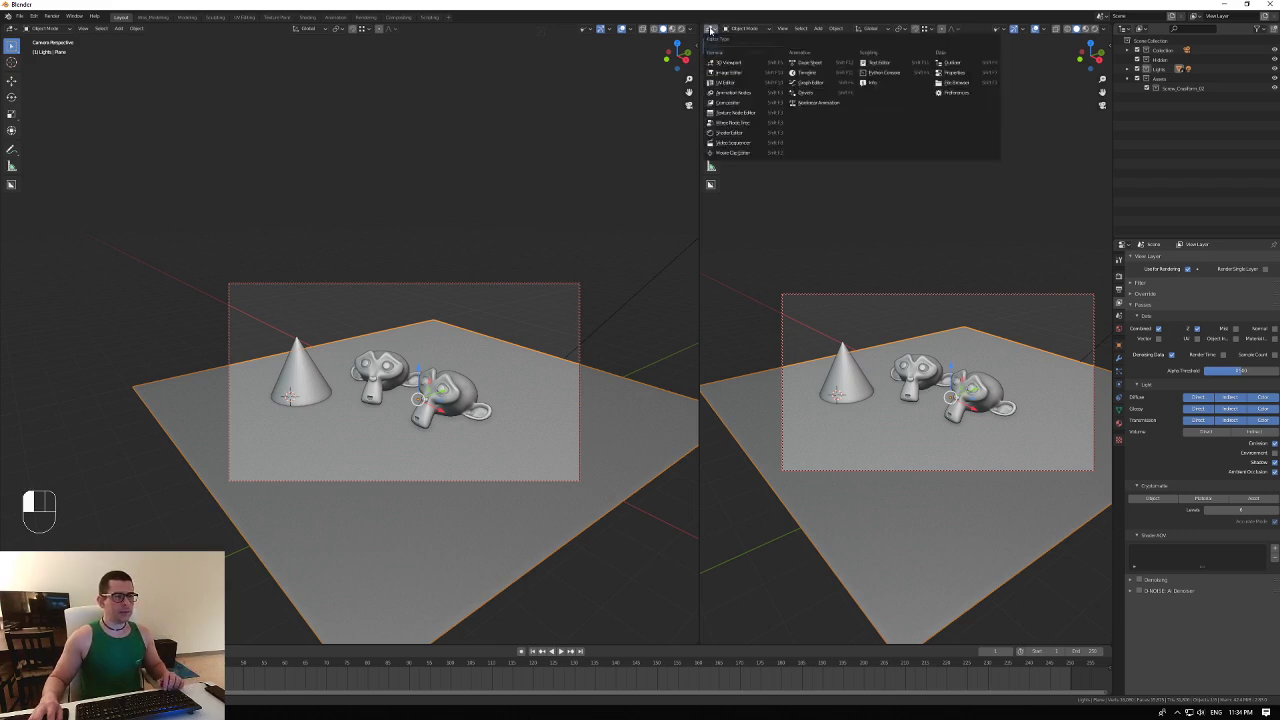
{"action": "left_click", "coordinate": [745, 105]}
{"action": "middle_click_drag", "start_coordinate": [907, 378], "coordinate": [854, 340]}
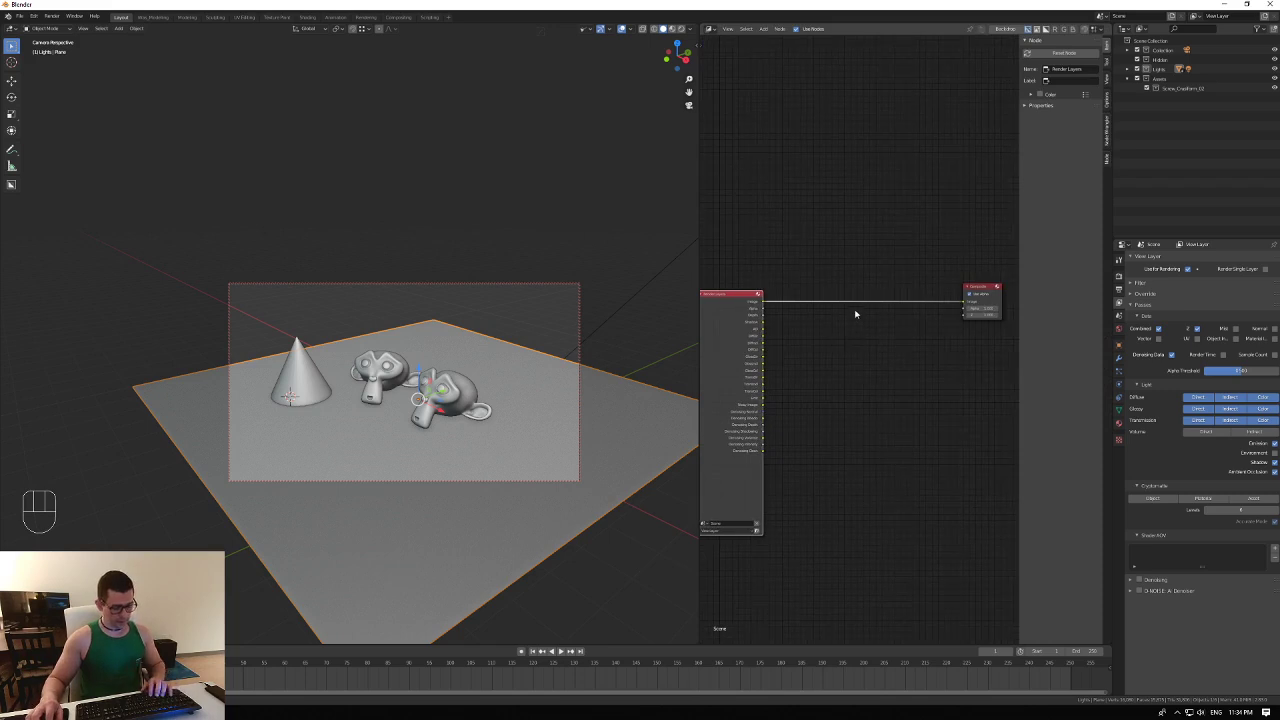
{"action": "key", "text": "n"}
{"action": "scroll", "coordinate": [872, 332], "scroll_direction": "down", "scroll_amount": 1}
{"action": "scroll", "coordinate": [841, 330], "scroll_direction": "up", "scroll_amount": 3}
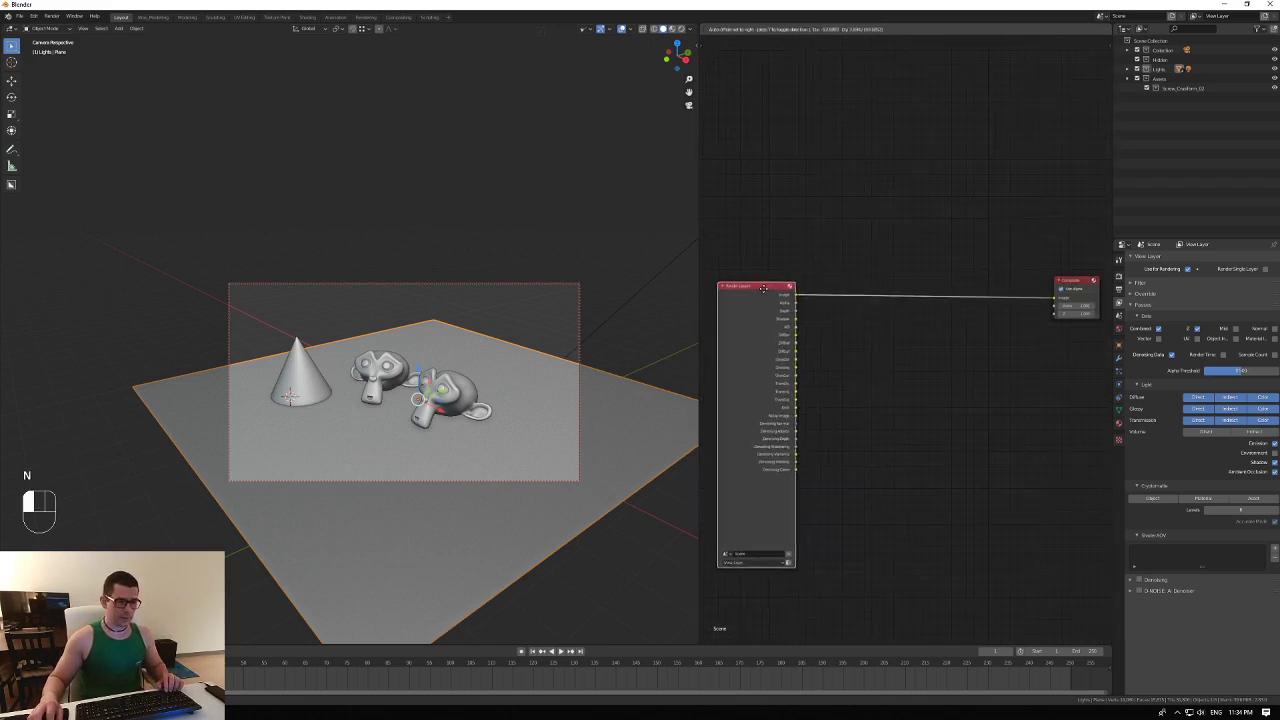
{"action": "middle_click_drag", "start_coordinate": [918, 362], "coordinate": [909, 271]}
Display the scene's output properties beside the compositor nodes to review the resolution, output path and file format settings.
{"action": "left_click", "coordinate": [1119, 289]}
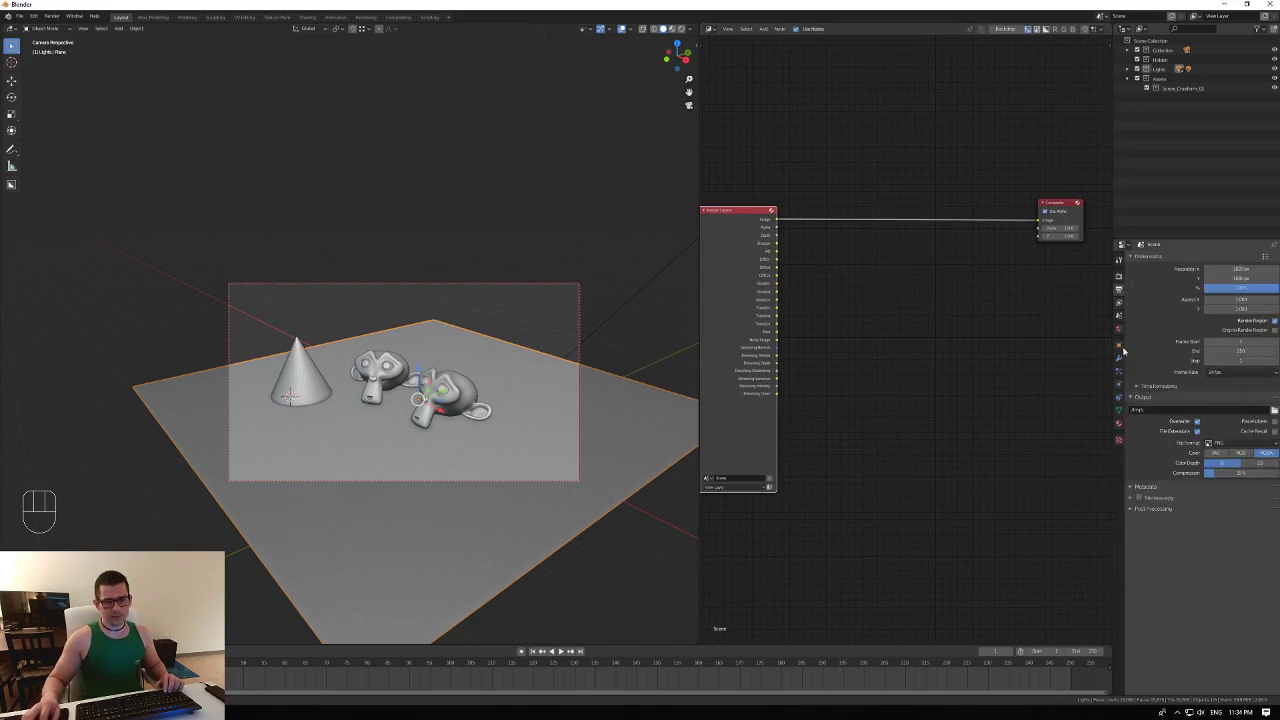
{"action": "middle_click_drag", "start_coordinate": [811, 298], "coordinate": [812, 303]}
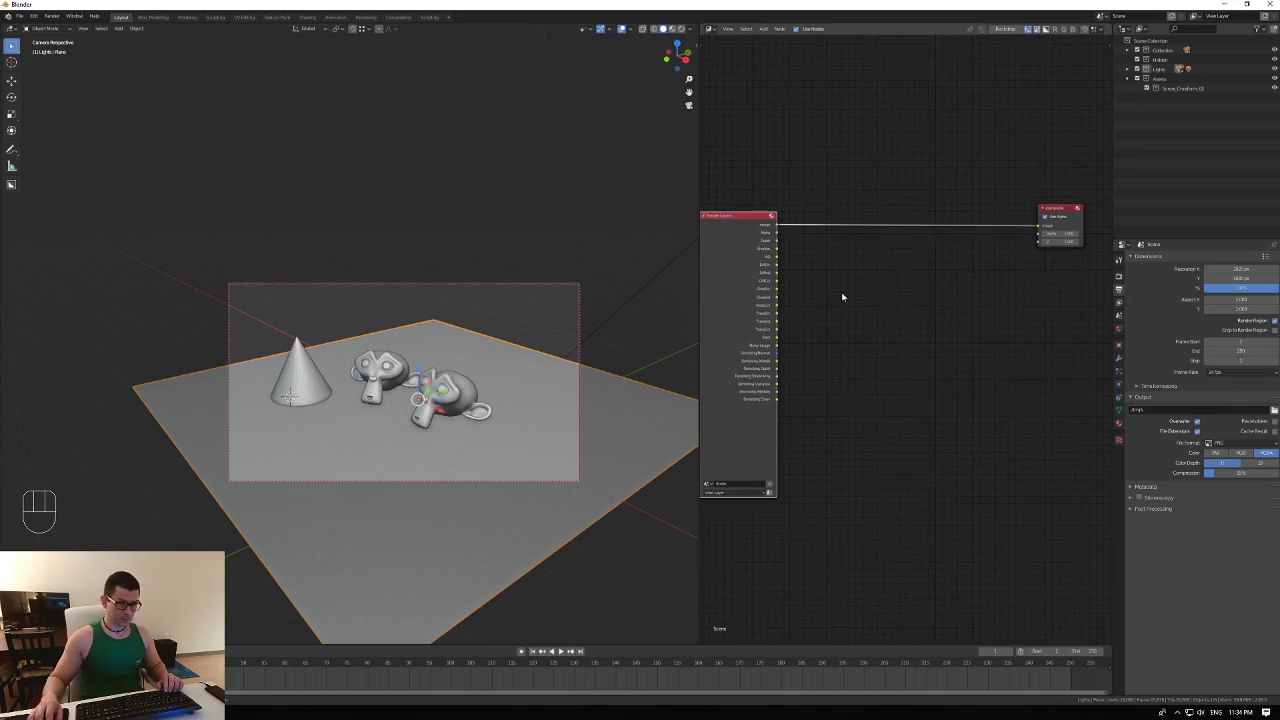
{"action": "middle_click_drag", "start_coordinate": [894, 282], "coordinate": [890, 291]}
{"action": "scroll", "coordinate": [880, 276], "scroll_direction": "up", "scroll_amount": 1}
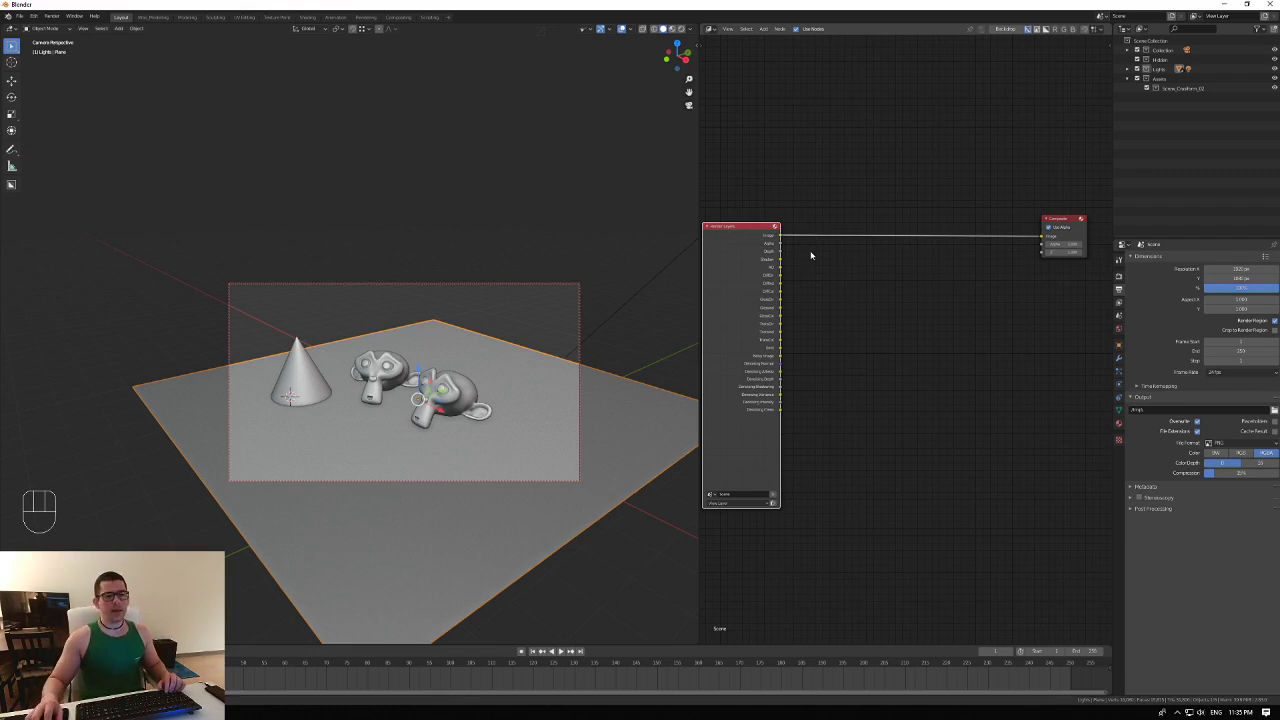
Add a File Output node between the Render Layers and Composite nodes and feed it the Render Layers Image output.
{"action": "middle_click_drag", "start_coordinate": [862, 275], "coordinate": [866, 261]}
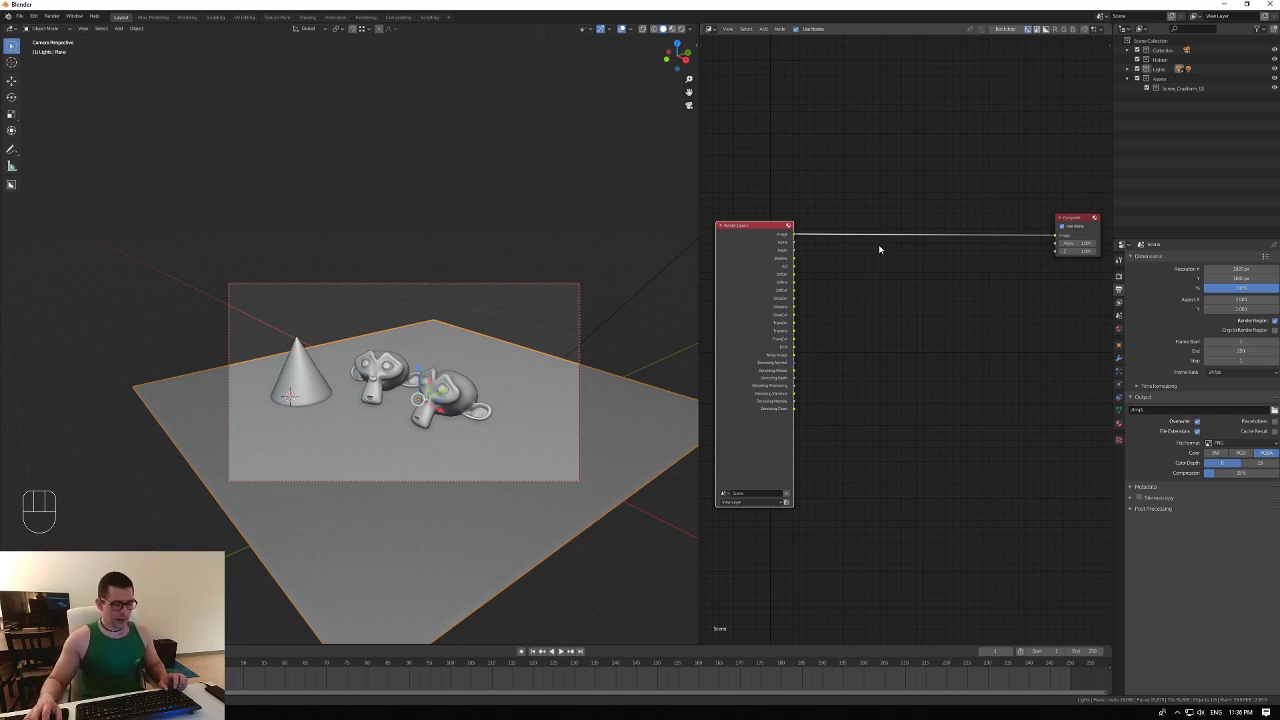
{"action": "middle_click_drag", "start_coordinate": [933, 315], "coordinate": [930, 300]}
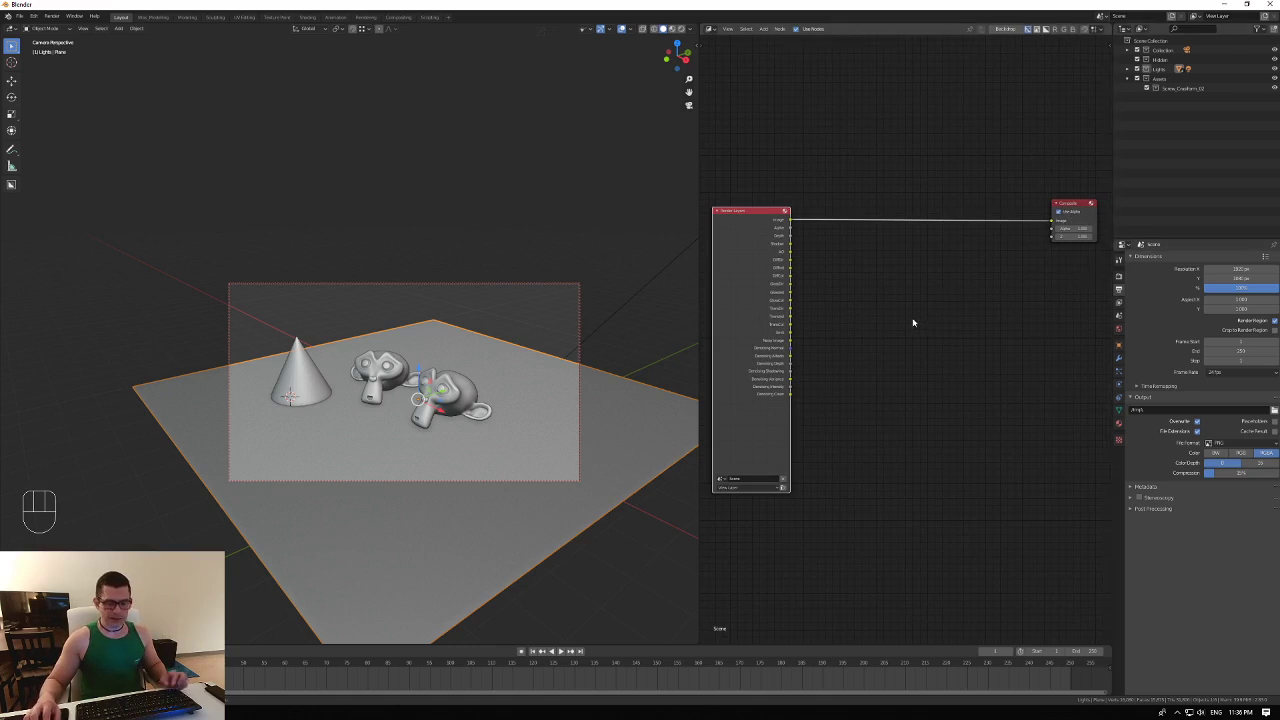
{"action": "key", "text": "shift+a"}
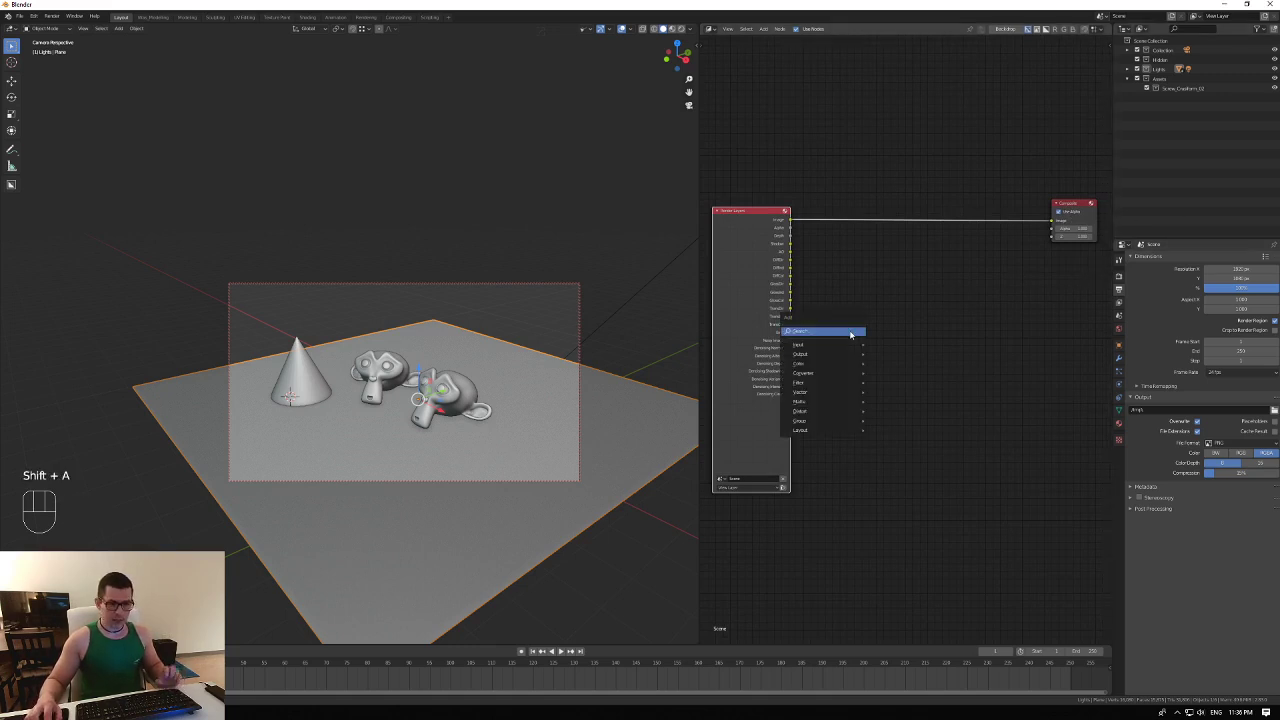
{"action": "mouse_move", "coordinate": [845, 350]}
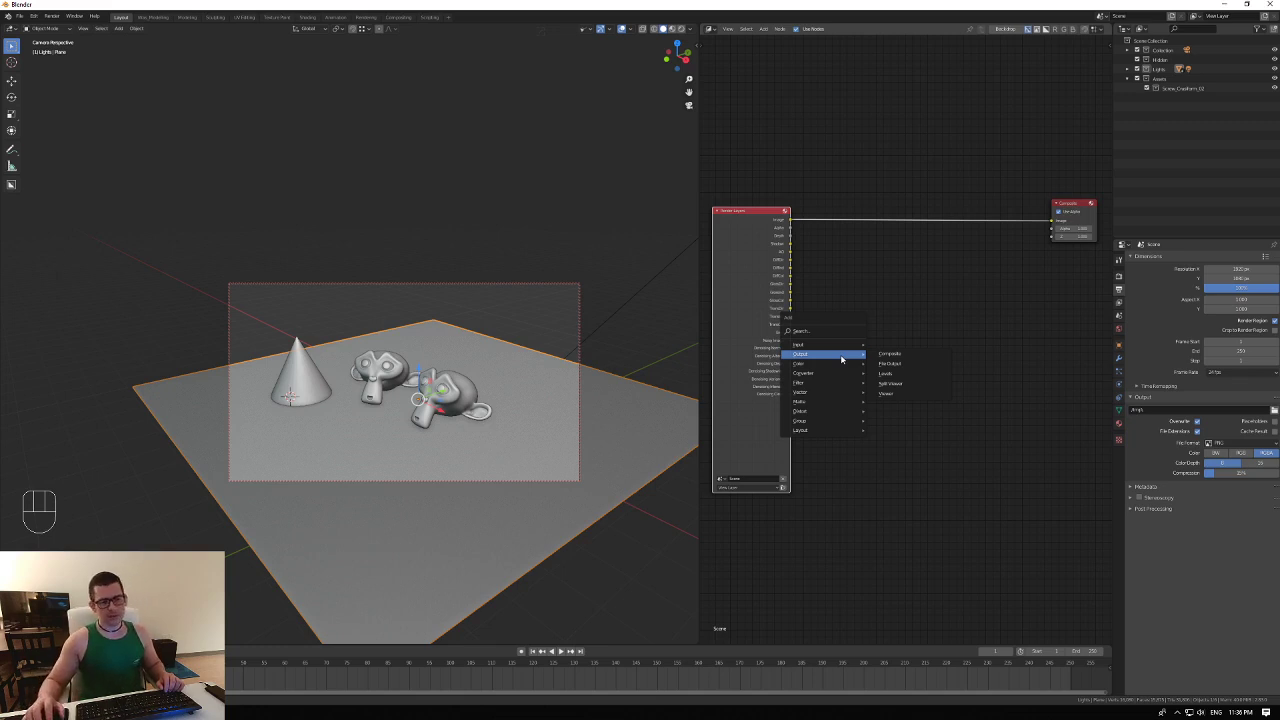
{"action": "left_click", "coordinate": [888, 364]}
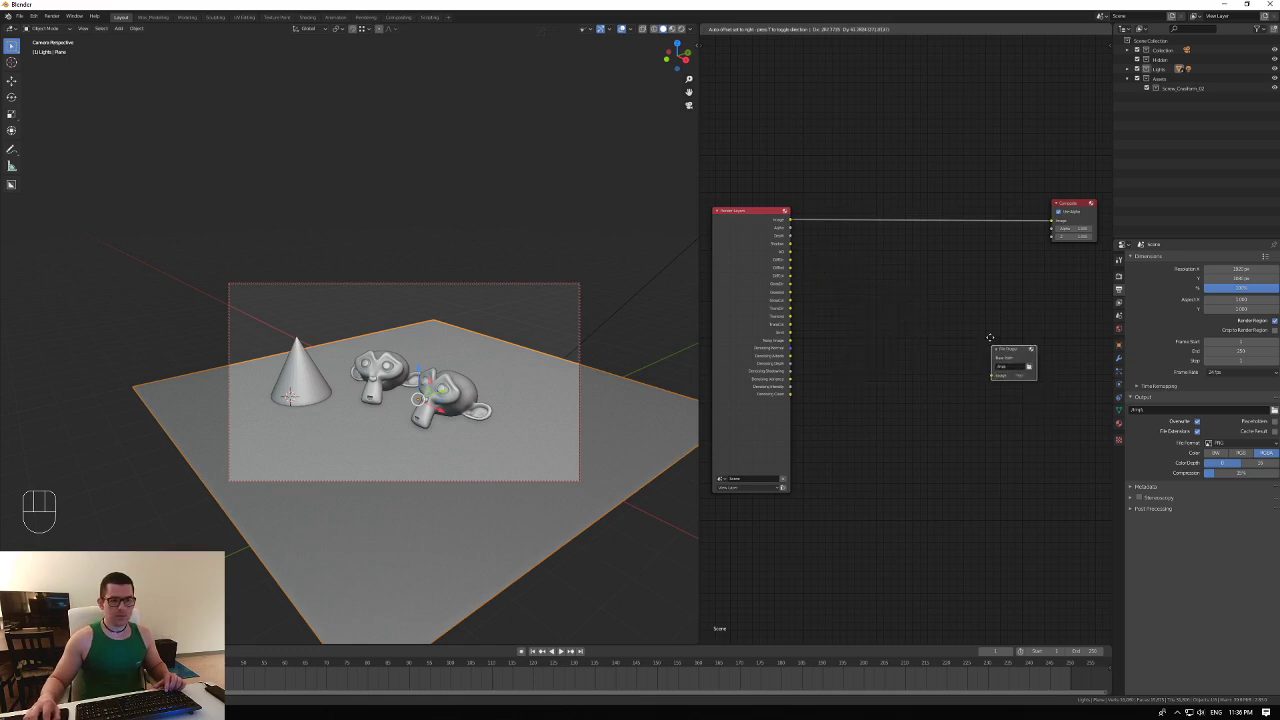
{"action": "left_click", "coordinate": [901, 205]}
{"action": "left_click_drag", "start_coordinate": [913, 226], "coordinate": [946, 229]}
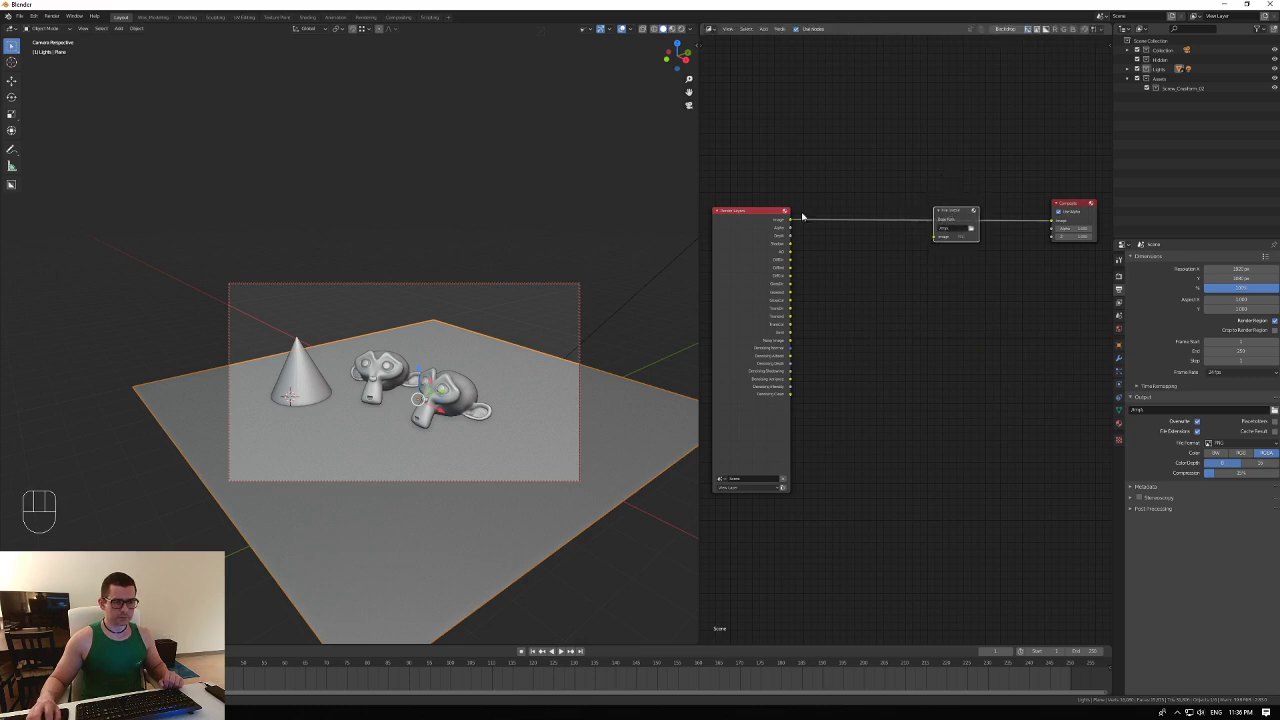
{"action": "left_click_drag", "start_coordinate": [790, 219], "coordinate": [969, 258]}
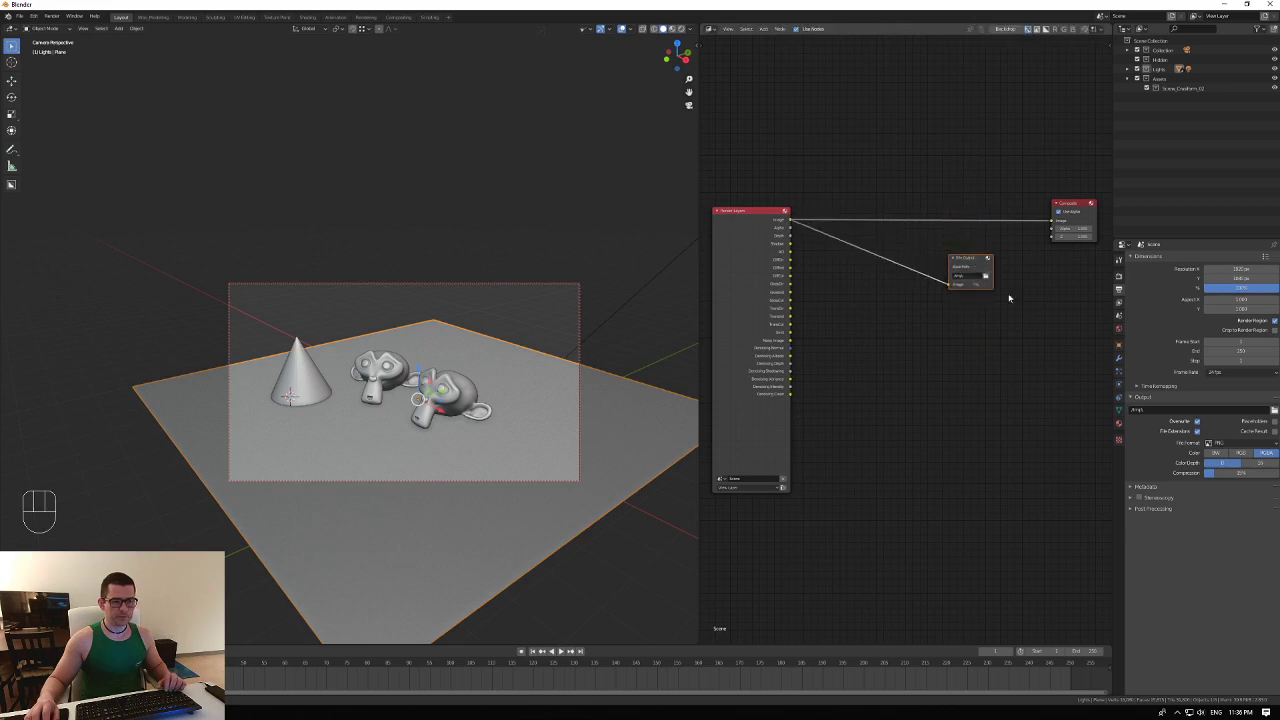
Toggle the sidebars and toolbars of the compositor and 3D viewport, leaving all of them hidden.
{"action": "scroll", "coordinate": [1009, 298], "scroll_direction": "up", "scroll_amount": 3}
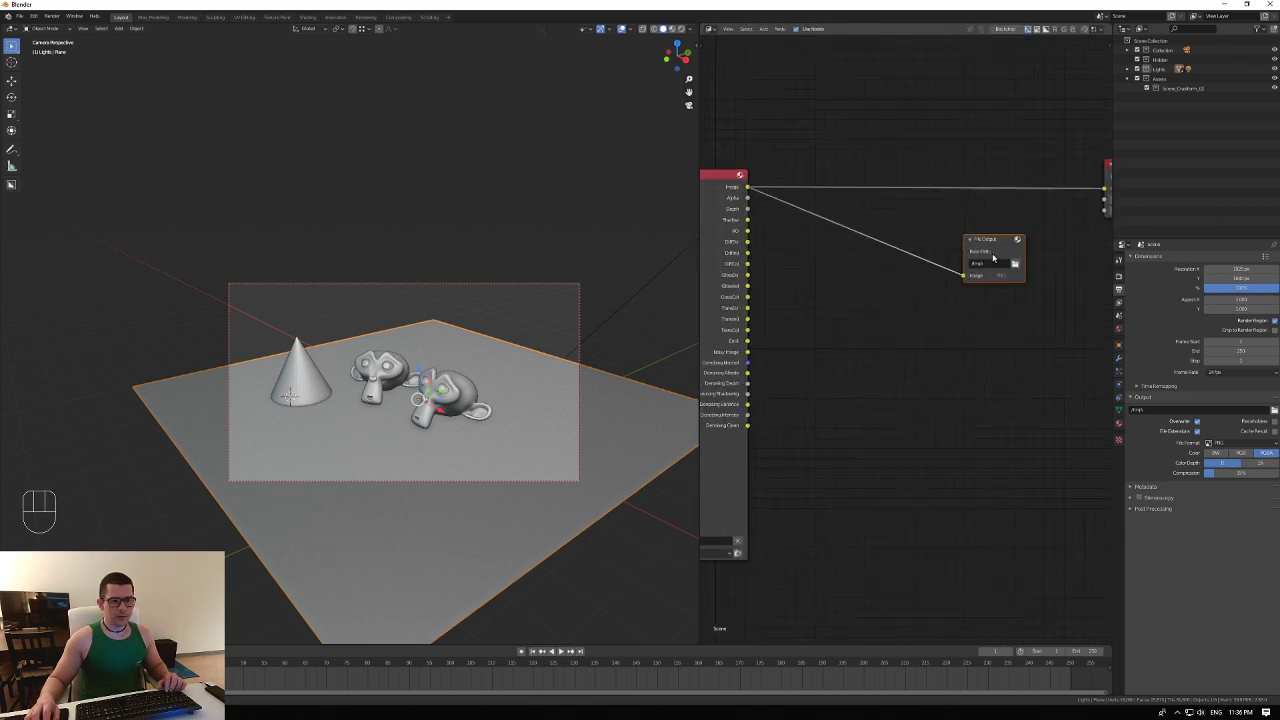
{"action": "middle_click_drag", "start_coordinate": [1034, 286], "coordinate": [957, 289]}
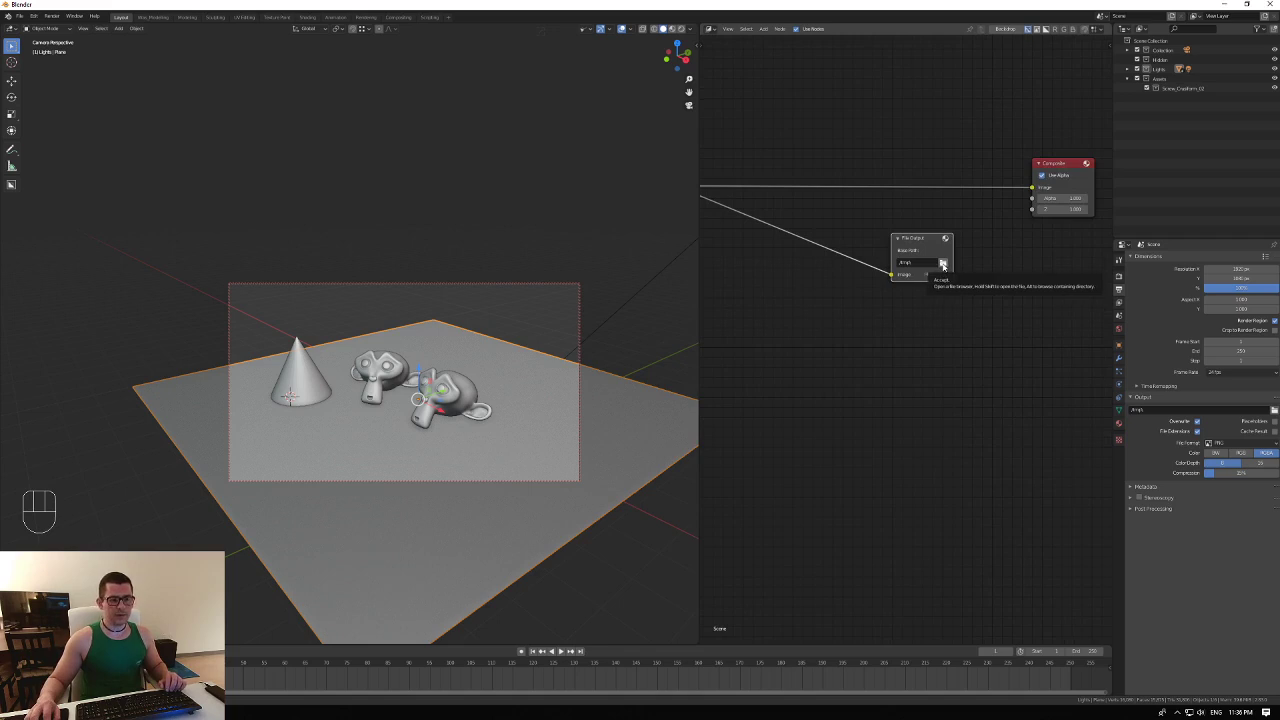
{"action": "key", "text": "n"}
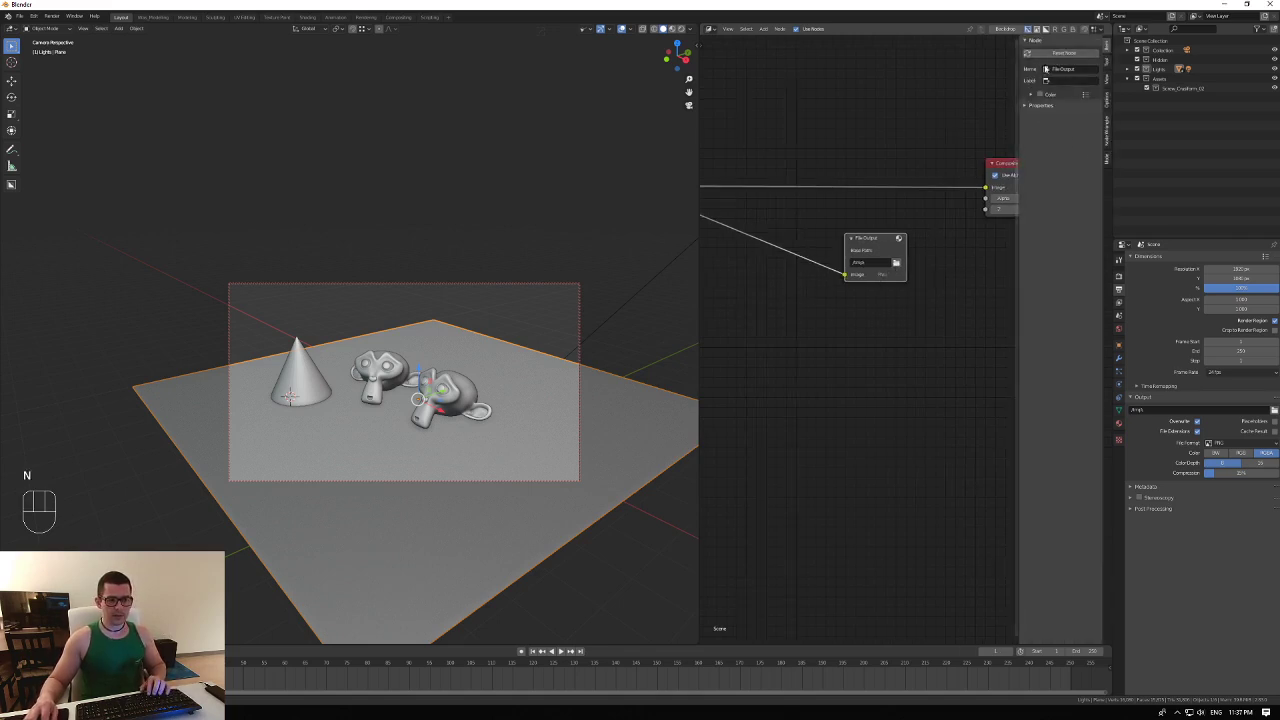
{"action": "key", "text": "n"}
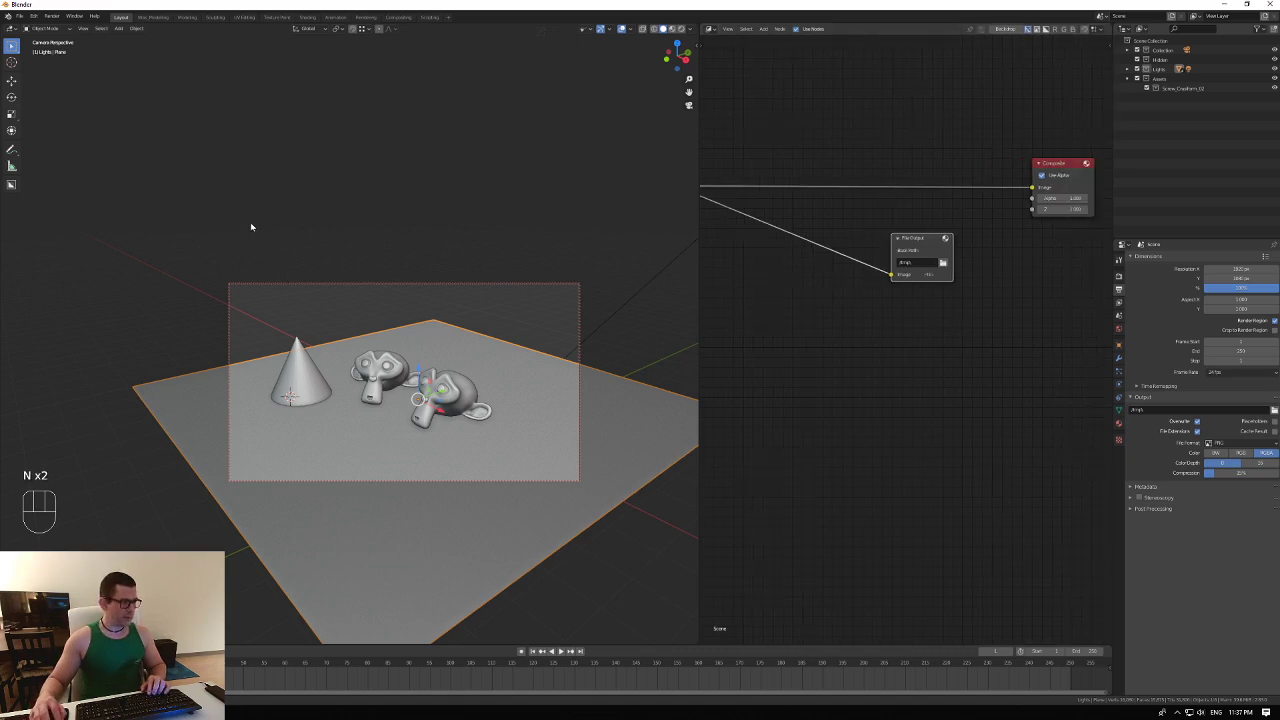
{"action": "key", "text": "n"}
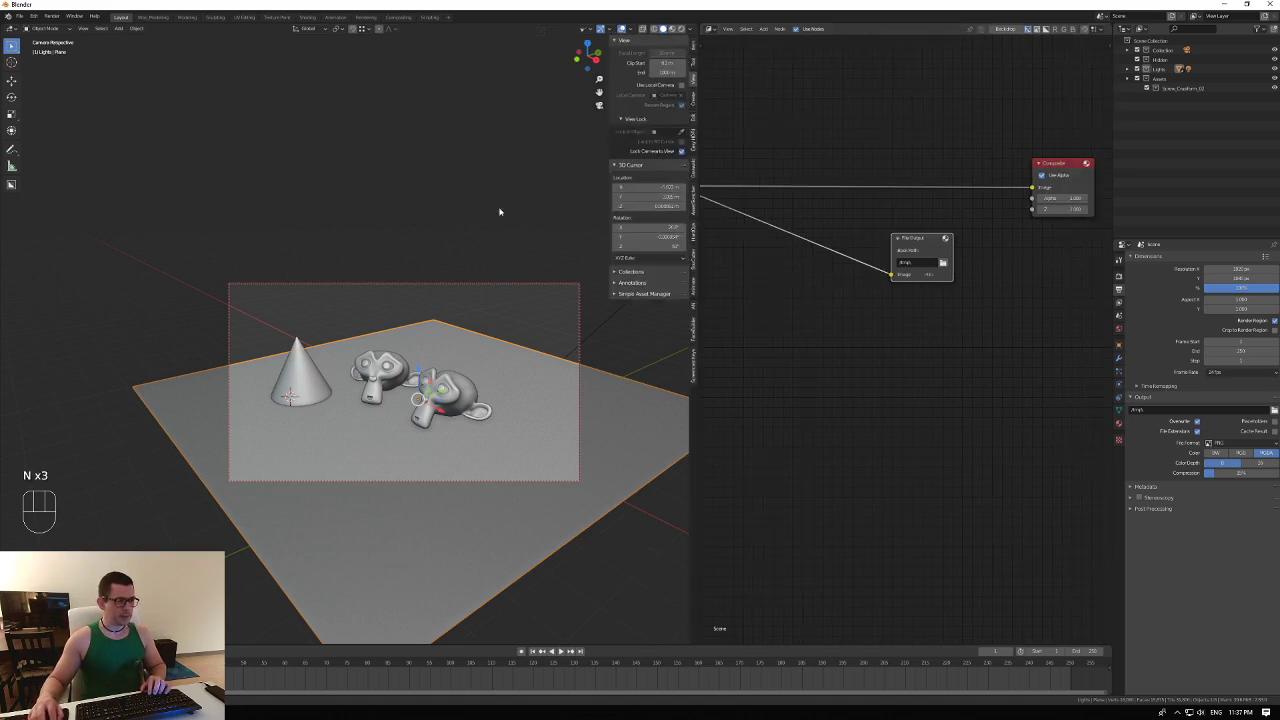
{"action": "key", "text": "n"}
{"action": "key", "text": "t"}
{"action": "key", "text": "t"}
{"action": "key", "text": "t"}
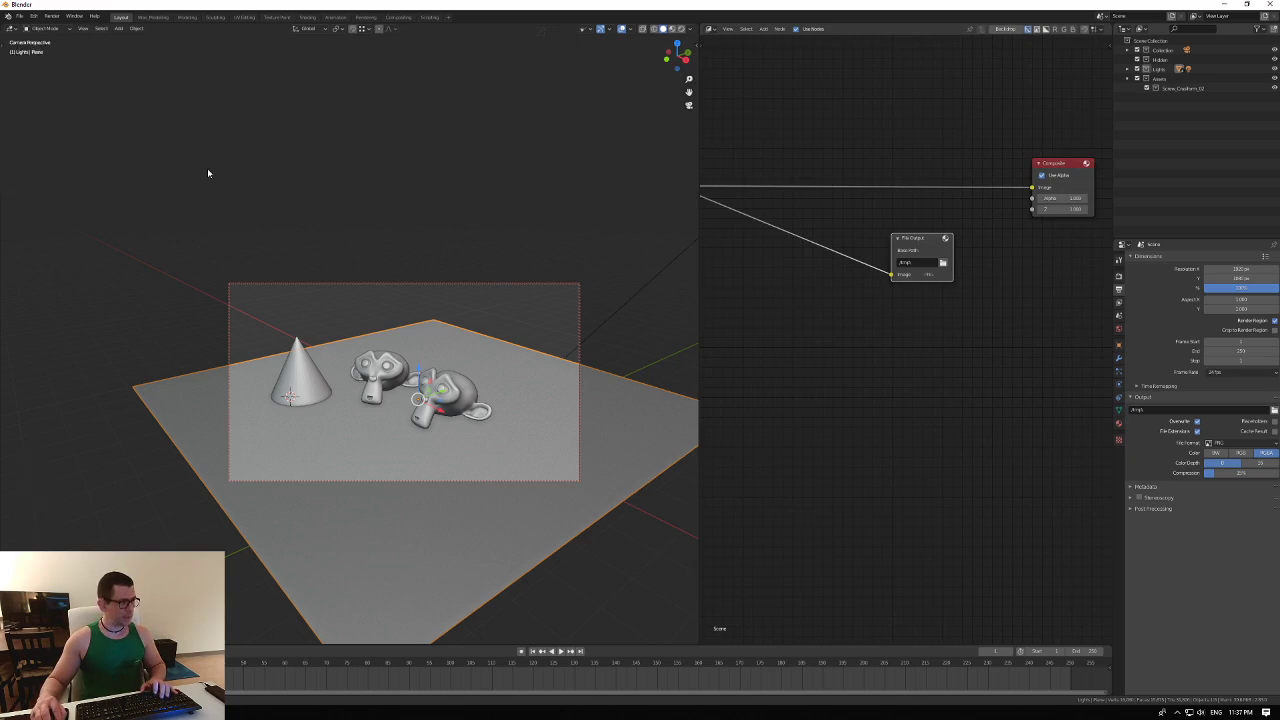
{"action": "key", "text": "t"}
{"action": "key", "text": "t"}
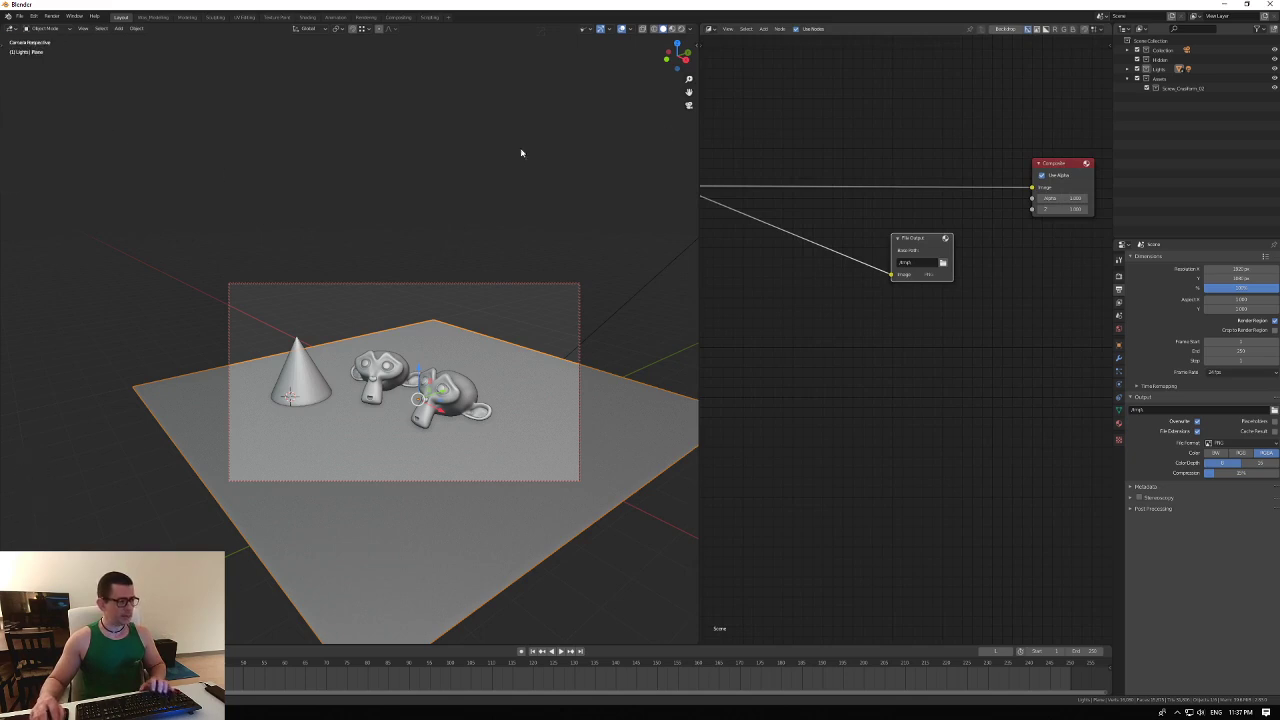
{"action": "key", "text": "t"}
{"action": "key", "text": "t"}
{"action": "key", "text": "t"}
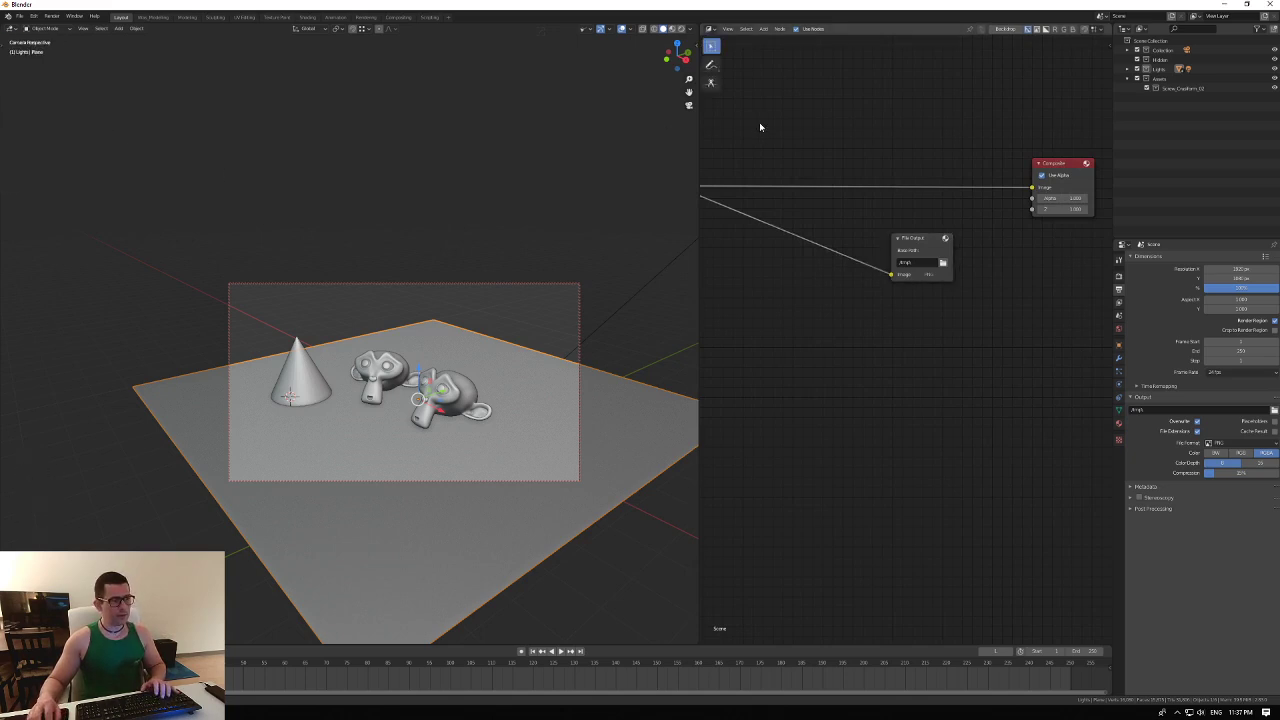
{"action": "key", "text": "t"}
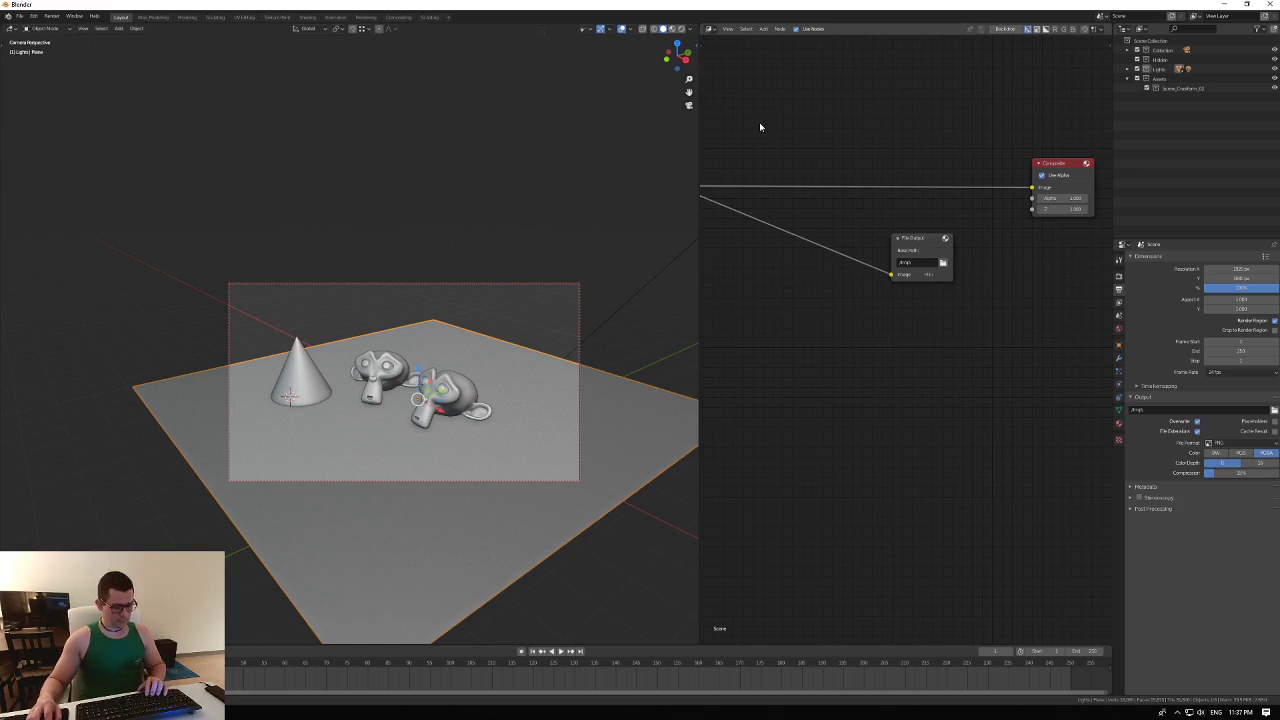
Show the compositor's sidebar and rename the File Output node to SavePasses.
{"action": "key", "text": "n"}
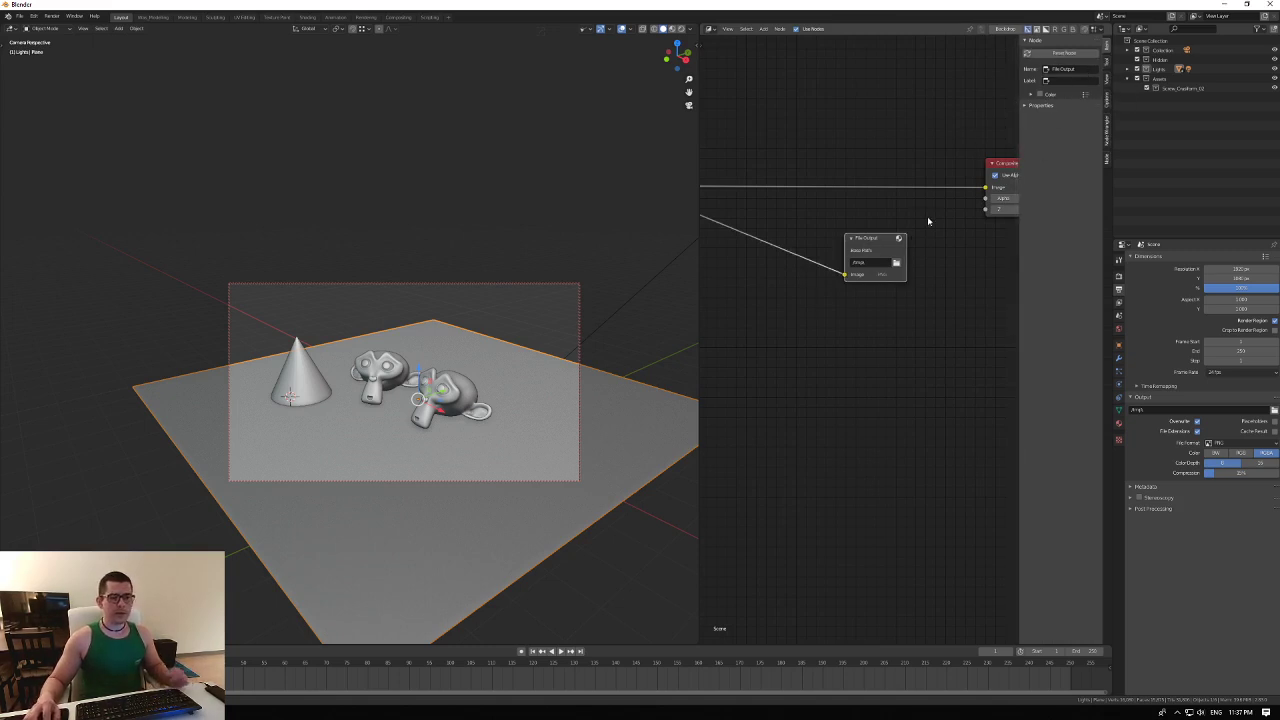
{"action": "left_click", "coordinate": [1066, 69]}
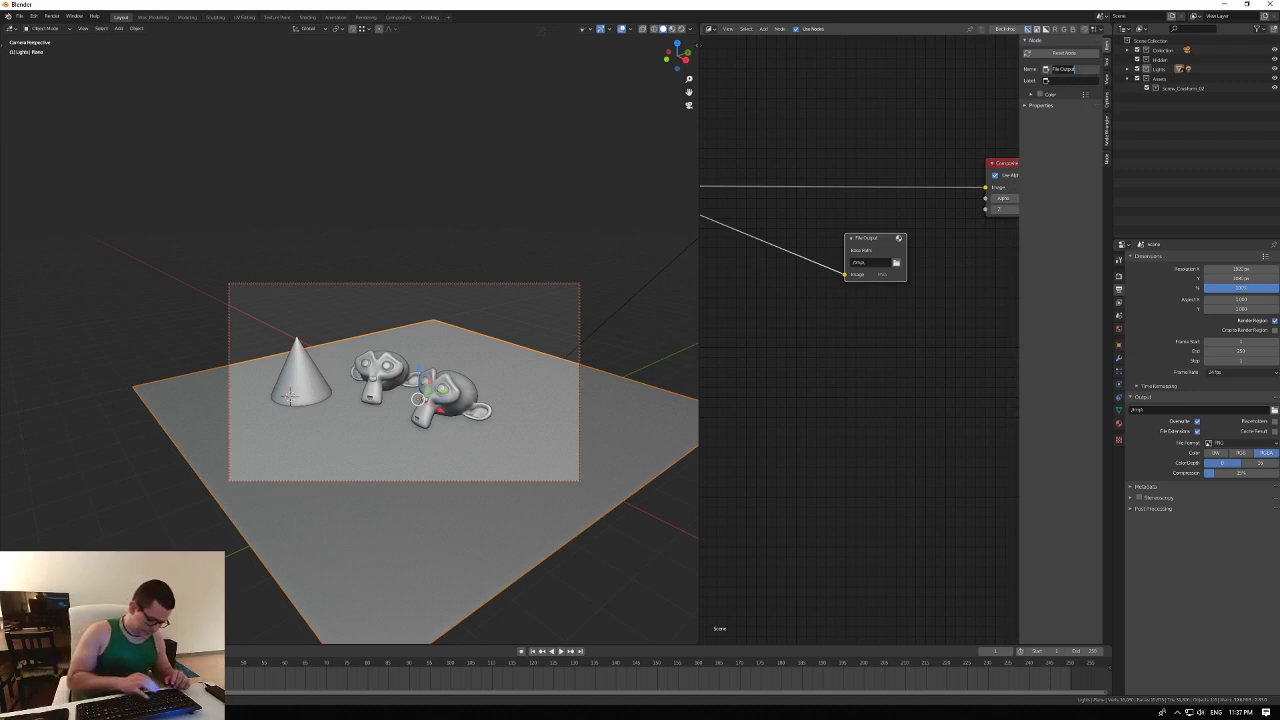
{"action": "type", "text": "Save"}
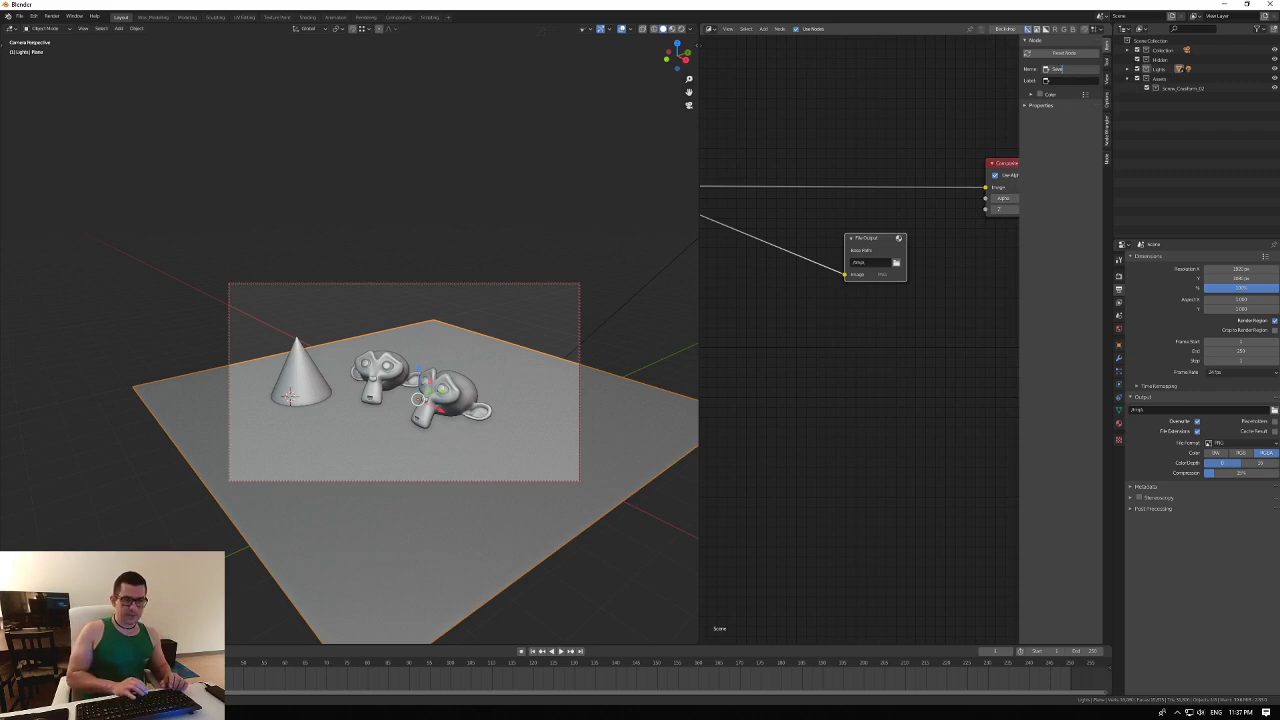
{"action": "type", "text": "Passes"}
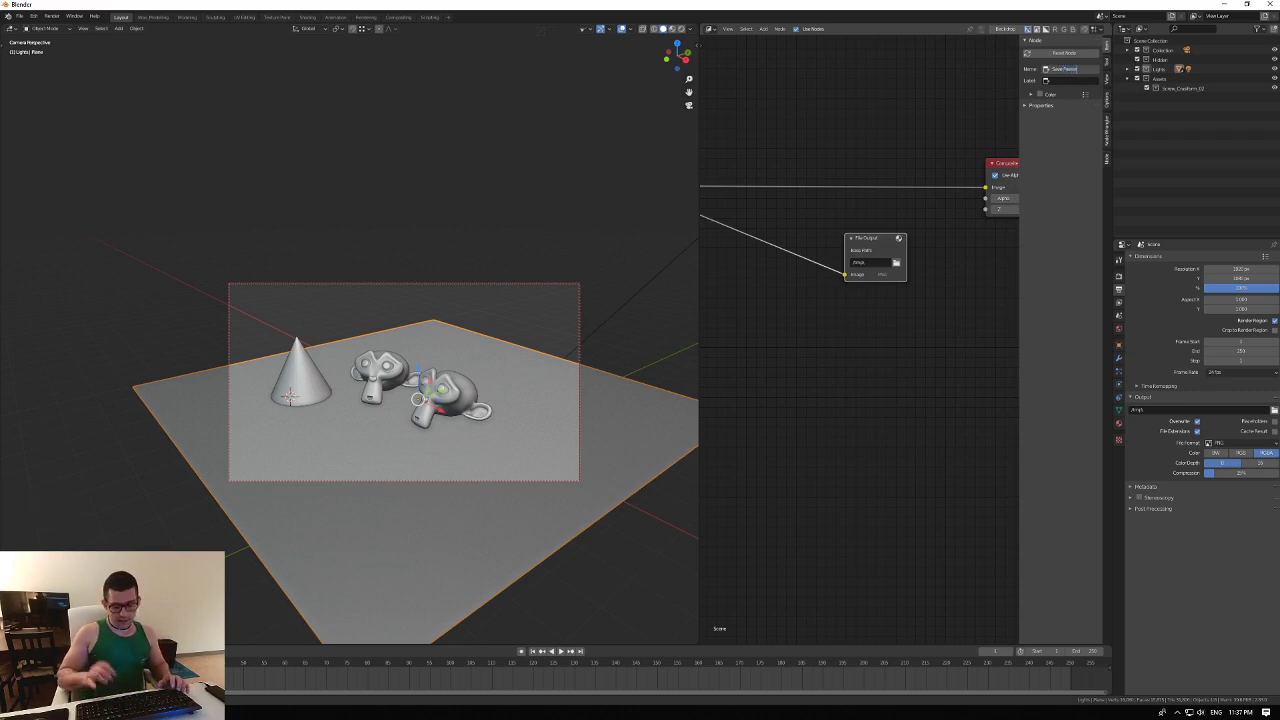
{"action": "key", "text": "Return"}
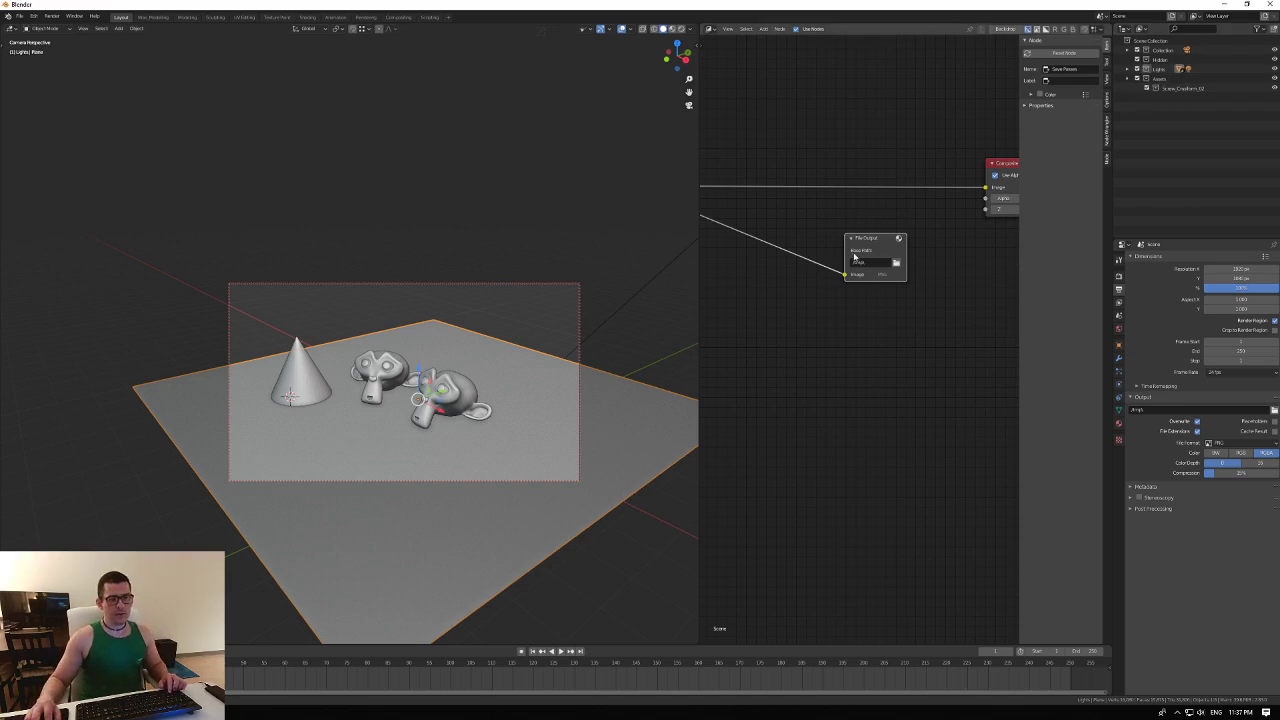
Copy the File Output node's name into its label as SavePasses and nudge the node slightly upward.
{"action": "left_click", "coordinate": [1062, 68]}
{"action": "key", "text": "ctrl+c"}
{"action": "left_click", "coordinate": [1073, 81]}
{"action": "left_click", "coordinate": [1072, 81]}
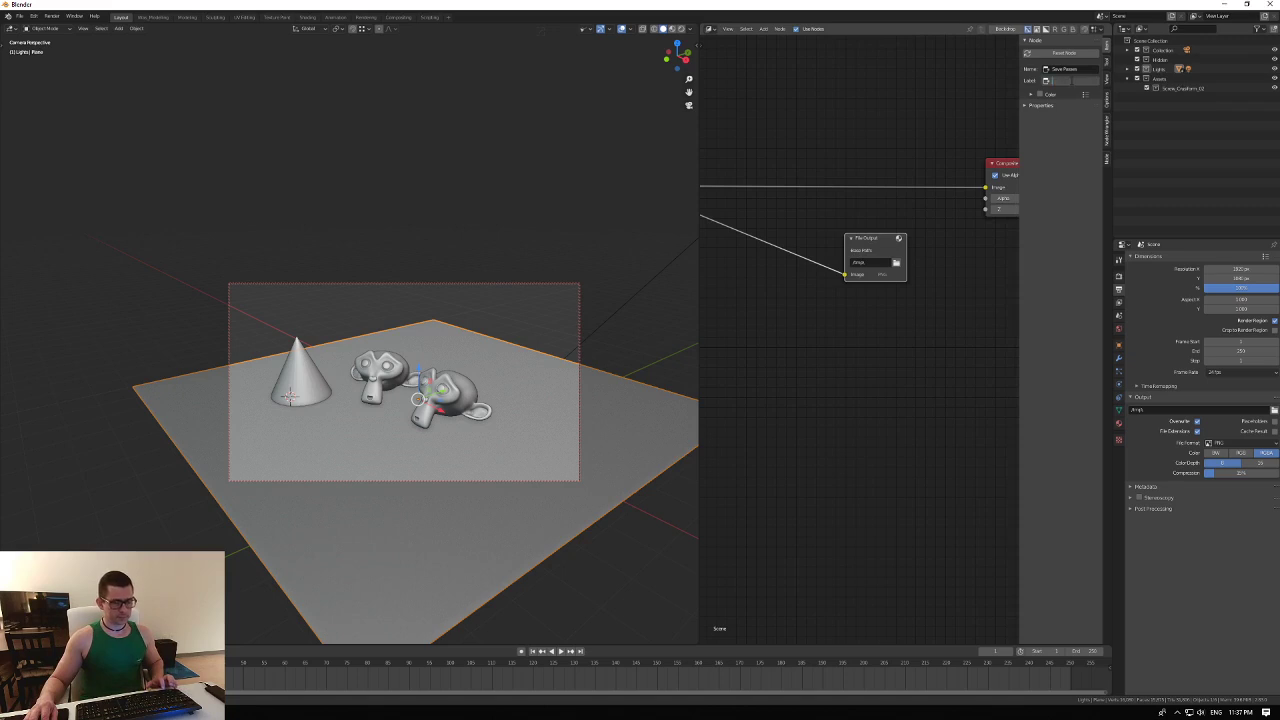
{"action": "key", "text": "ctrl+v"}
{"action": "key", "text": "Return"}
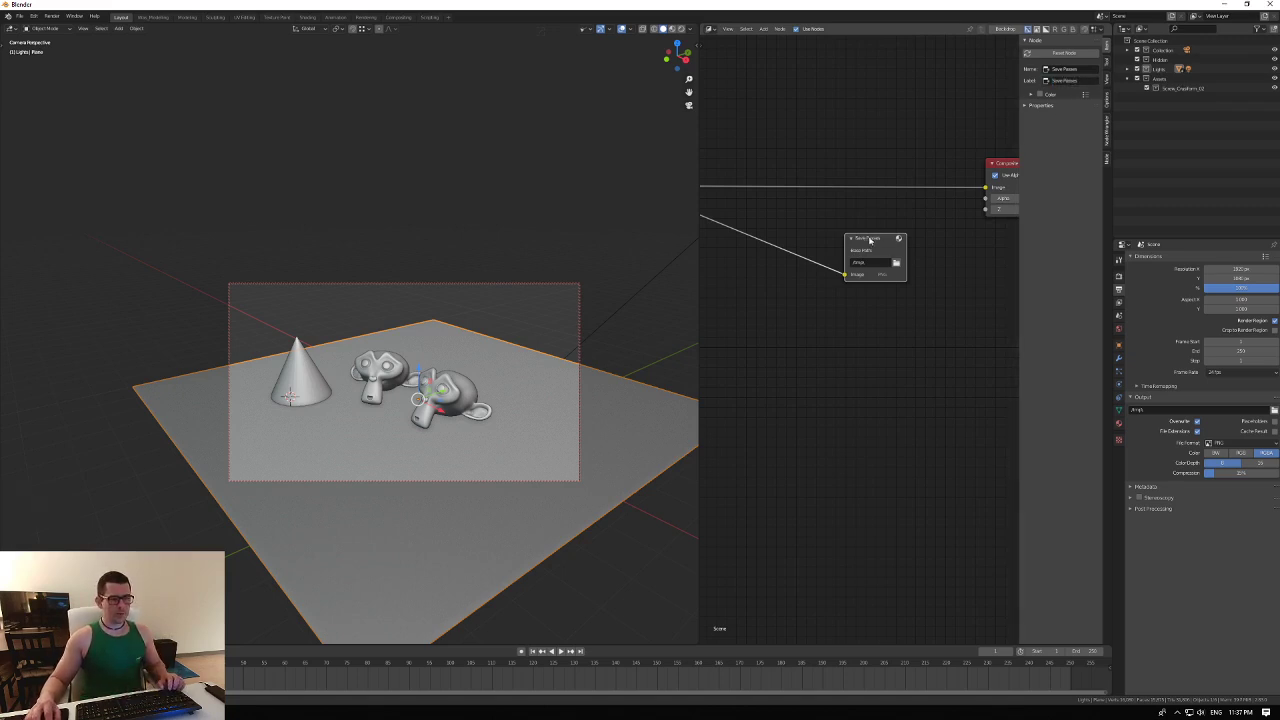
{"action": "left_click_drag", "start_coordinate": [867, 238], "coordinate": [870, 232]}
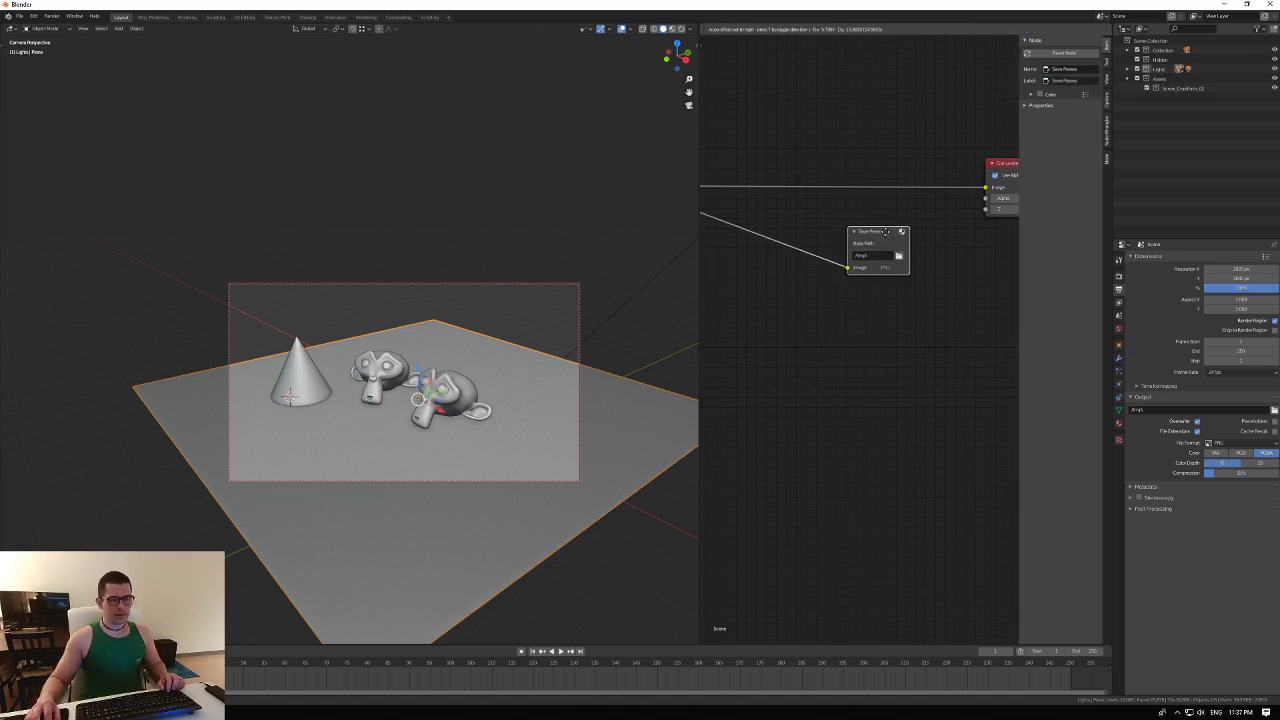
Expand the SavePasses node's properties, widen the compositor area and fit all nodes in view.
{"action": "left_click", "coordinate": [1025, 108]}
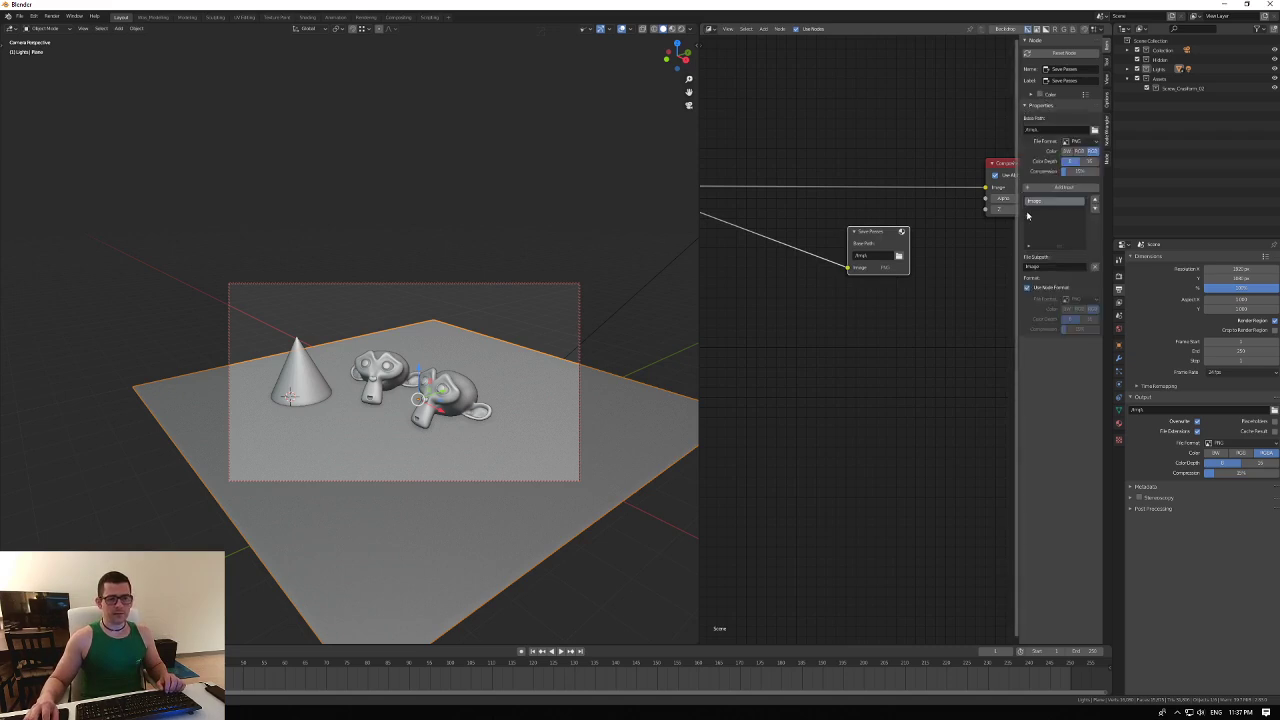
{"action": "key", "text": "Home"}
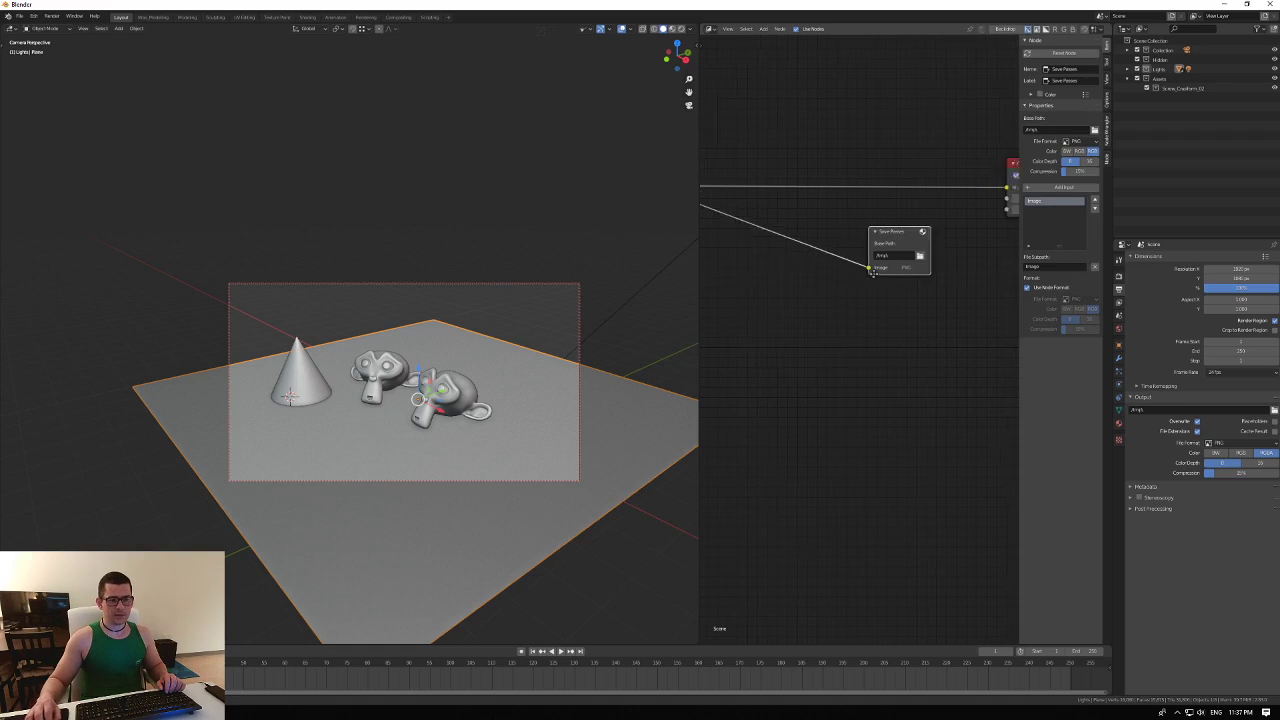
{"action": "left_click_drag", "start_coordinate": [700, 240], "coordinate": [337, 240]}
{"action": "key", "text": "Home"}
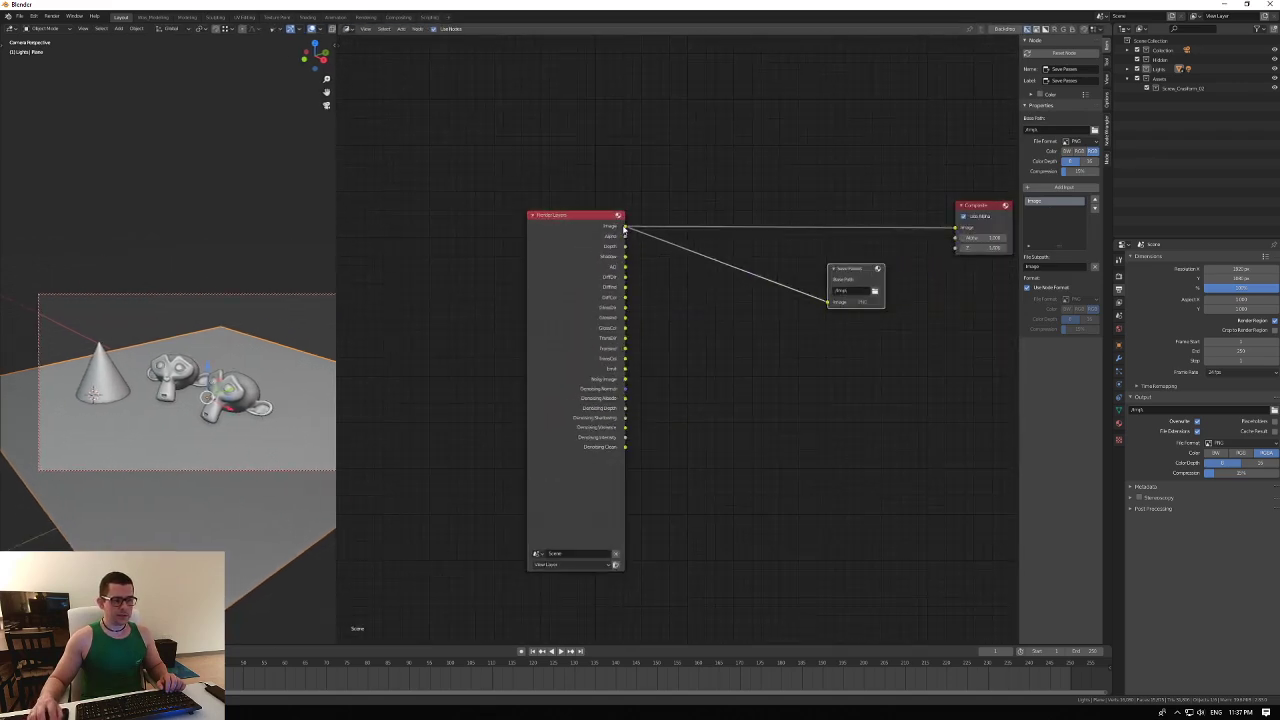
Choose PNG as the file format of the SavePasses node.
{"action": "middle_click_drag", "start_coordinate": [884, 359], "coordinate": [857, 323]}
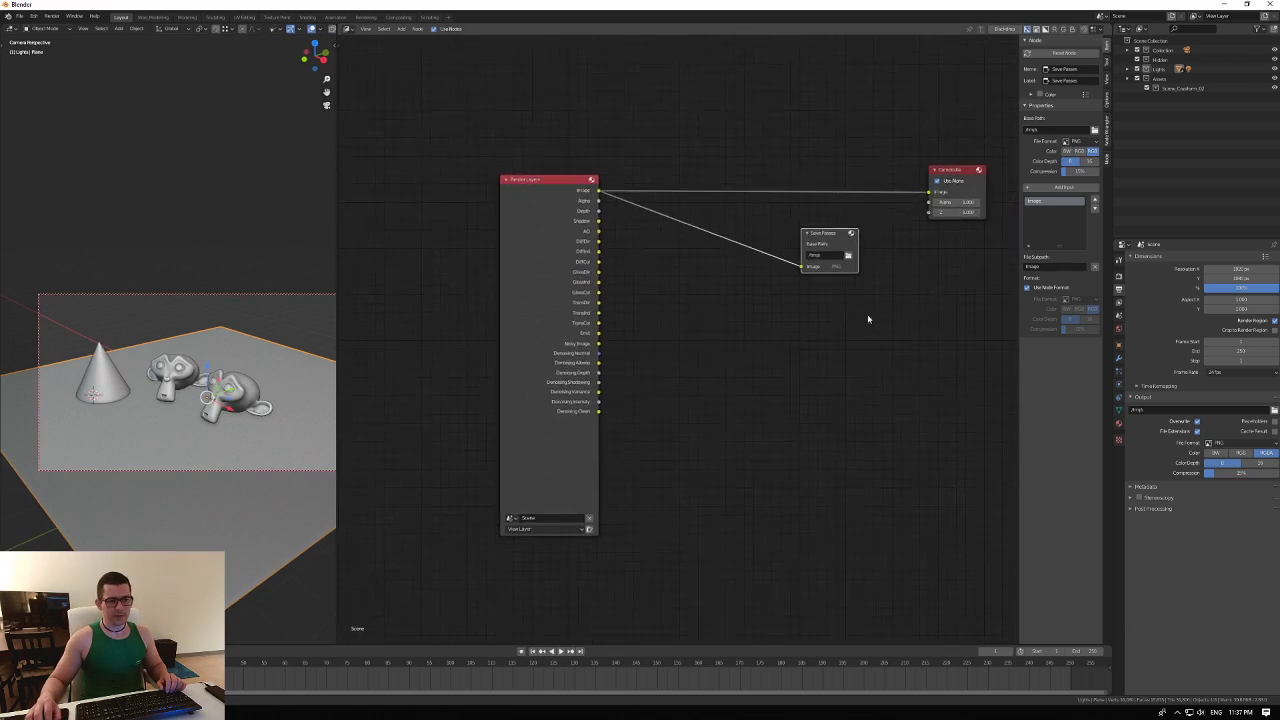
{"action": "left_click", "coordinate": [1089, 146]}
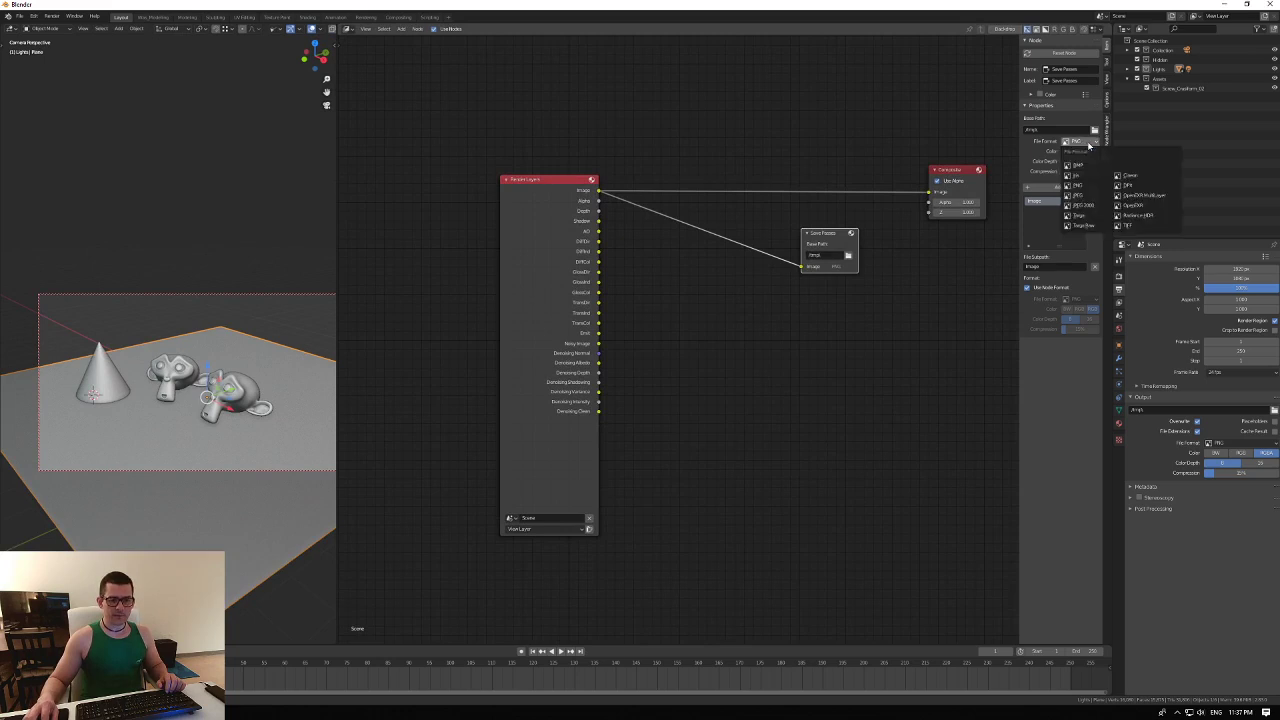
{"action": "left_click", "coordinate": [1085, 186]}
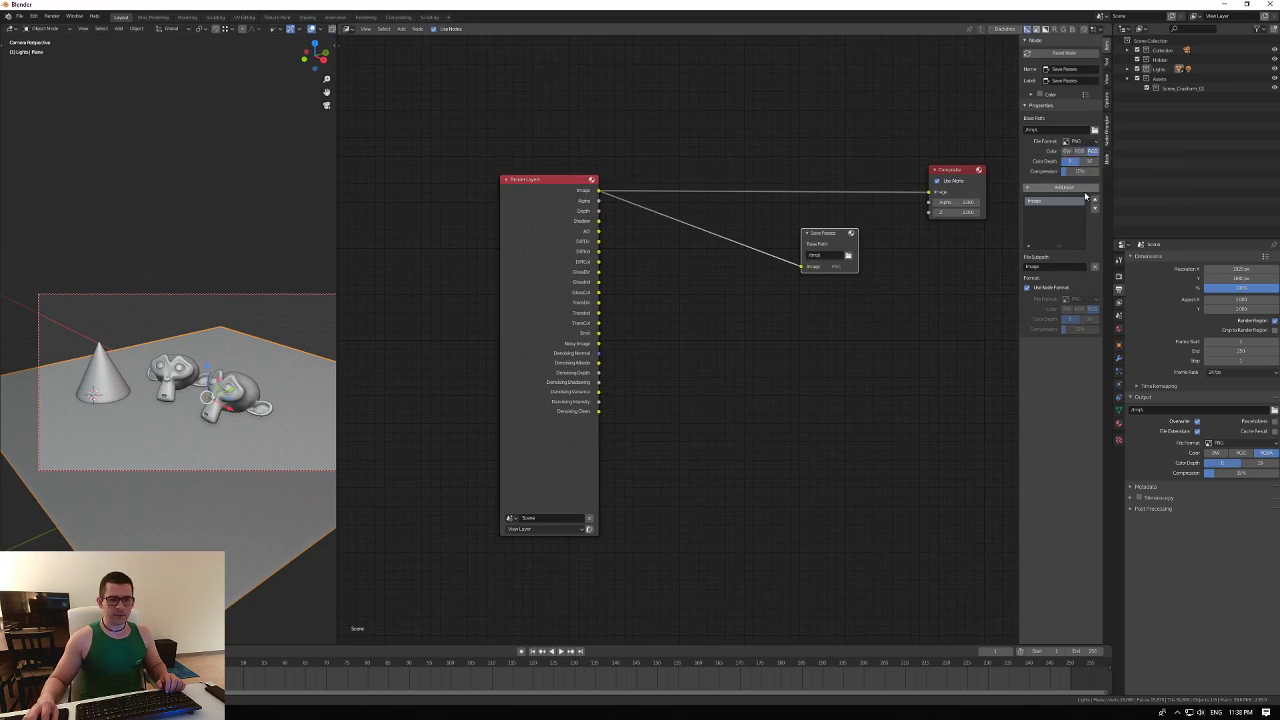
Create a folder named Passes on the desktop and set it as the SavePasses node's base path.
{"action": "left_click", "coordinate": [1094, 130]}
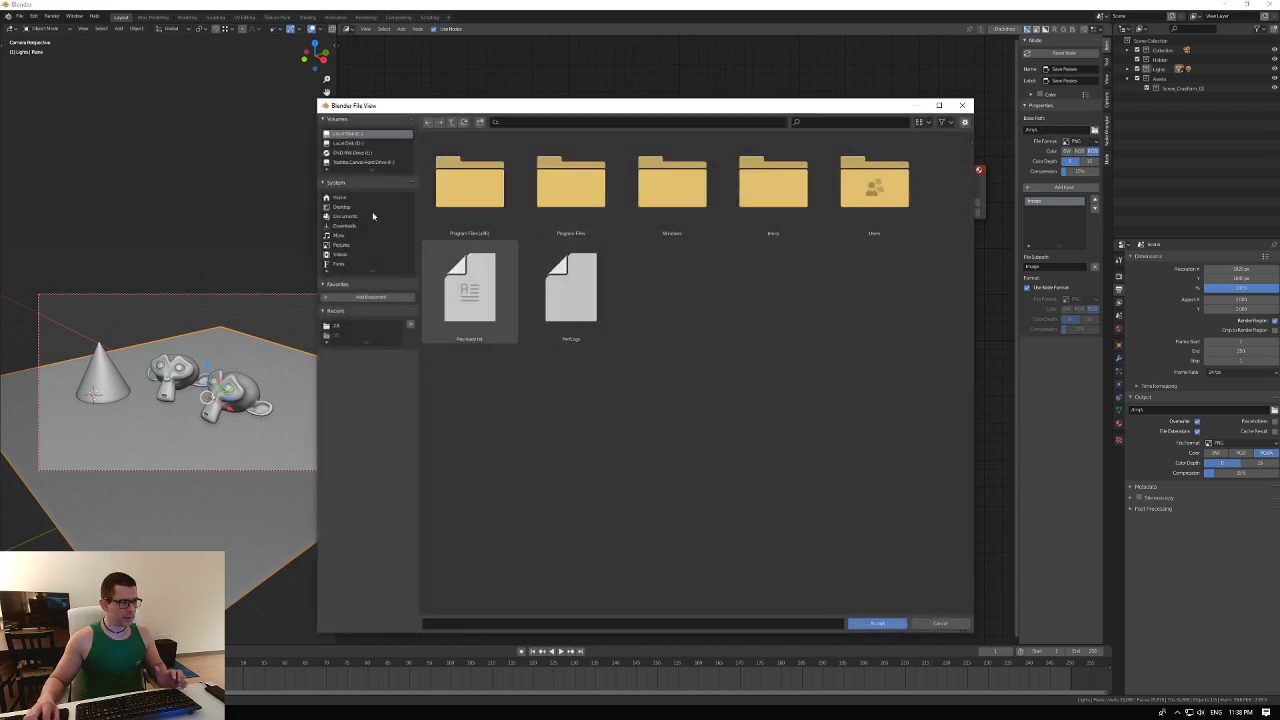
{"action": "left_click", "coordinate": [343, 207]}
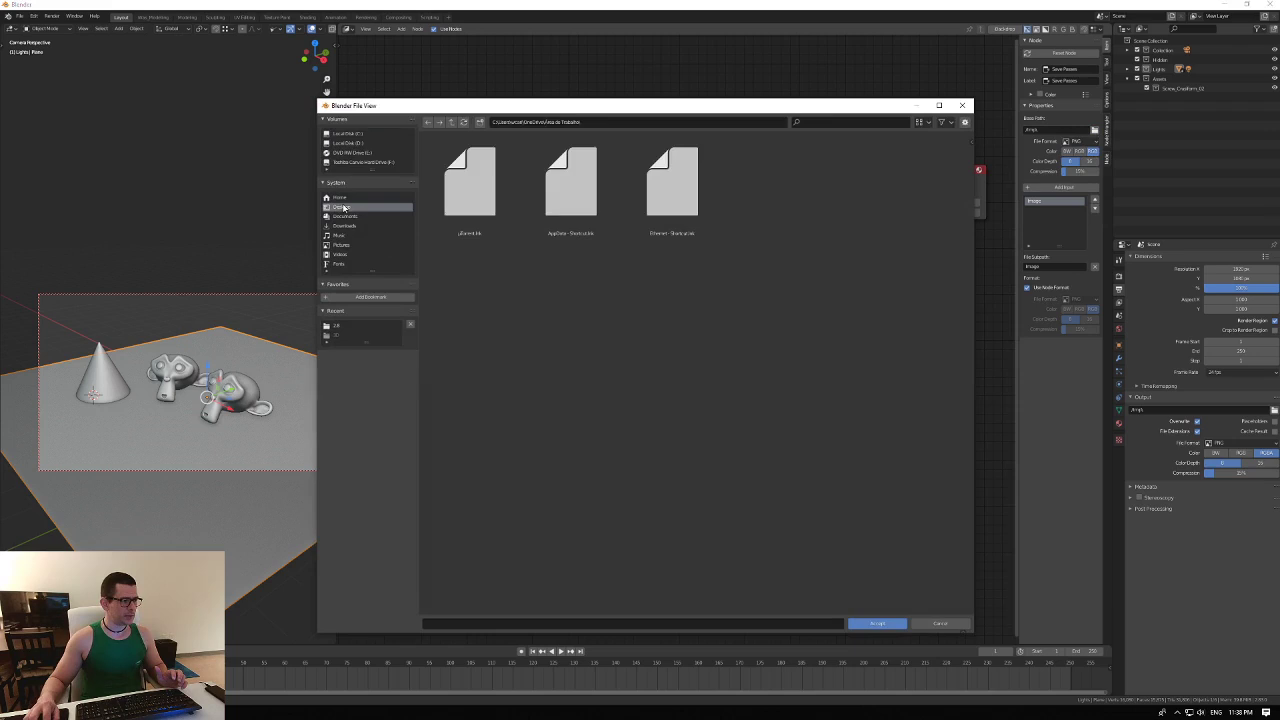
{"action": "right_click", "coordinate": [545, 330]}
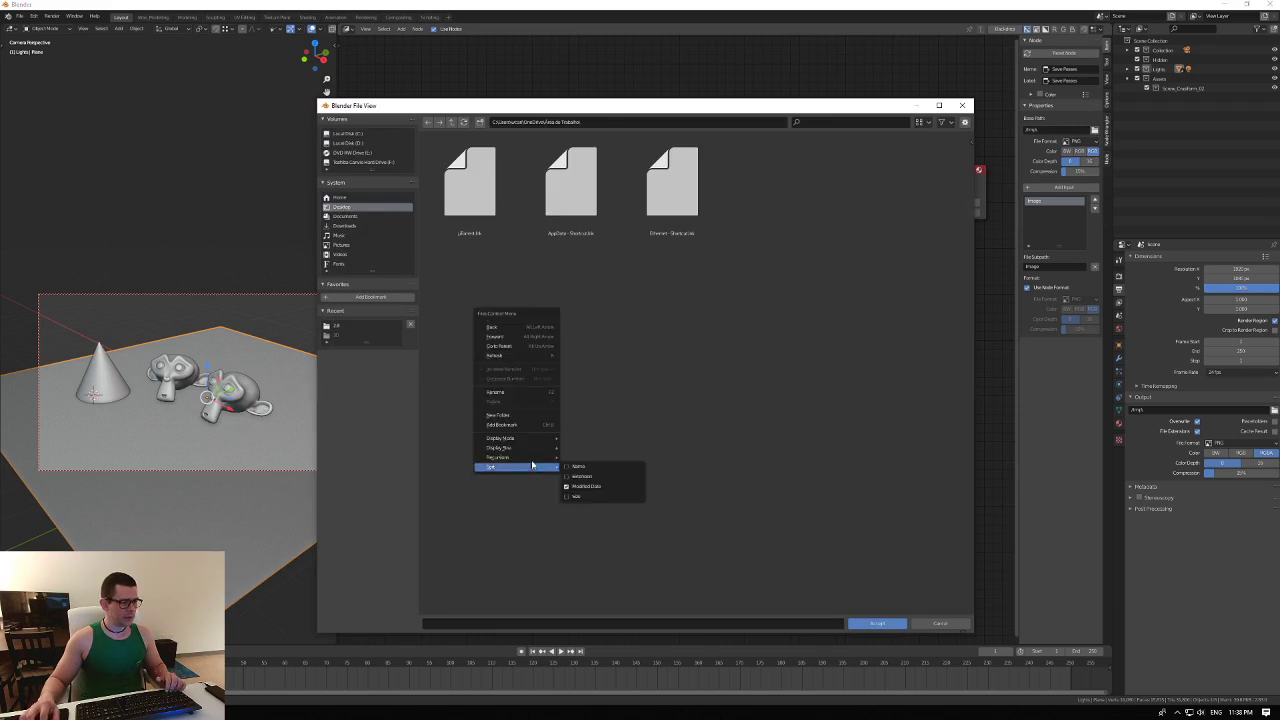
{"action": "left_click", "coordinate": [505, 414]}
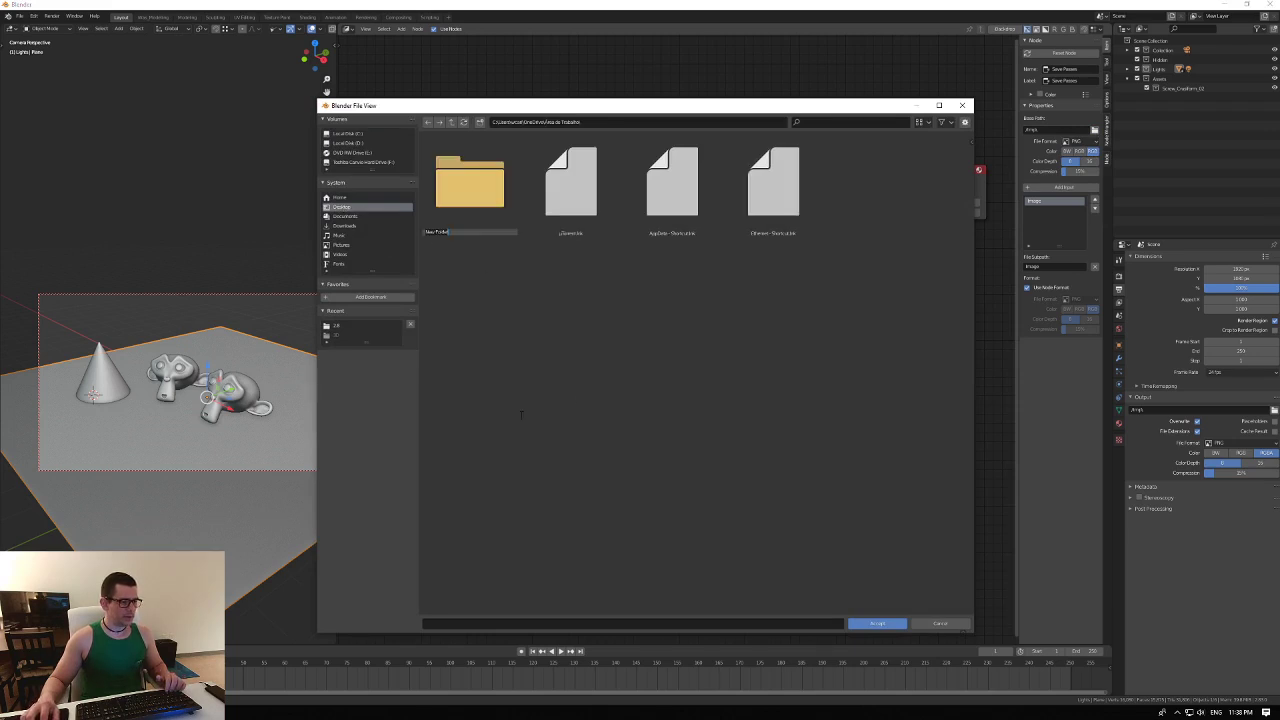
{"action": "type", "text": "Passes"}
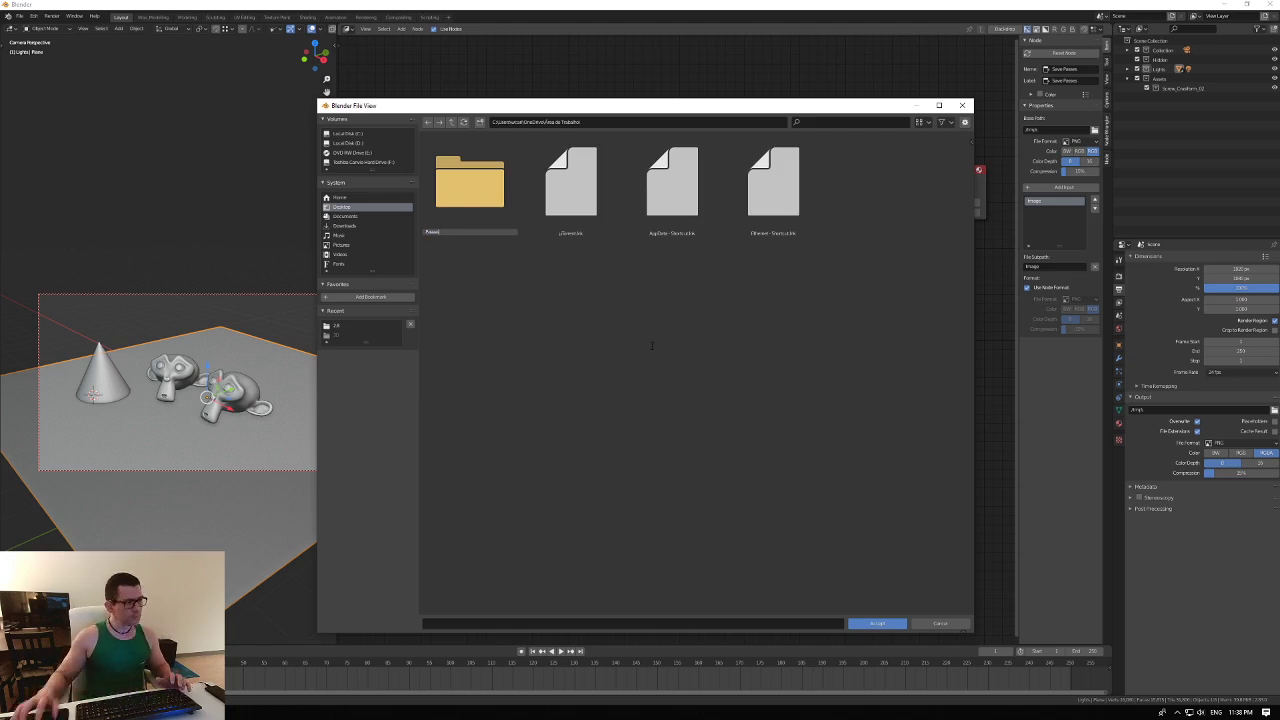
{"action": "key", "text": "Return"}
{"action": "double_click", "coordinate": [467, 195]}
{"action": "left_click", "coordinate": [877, 623]}
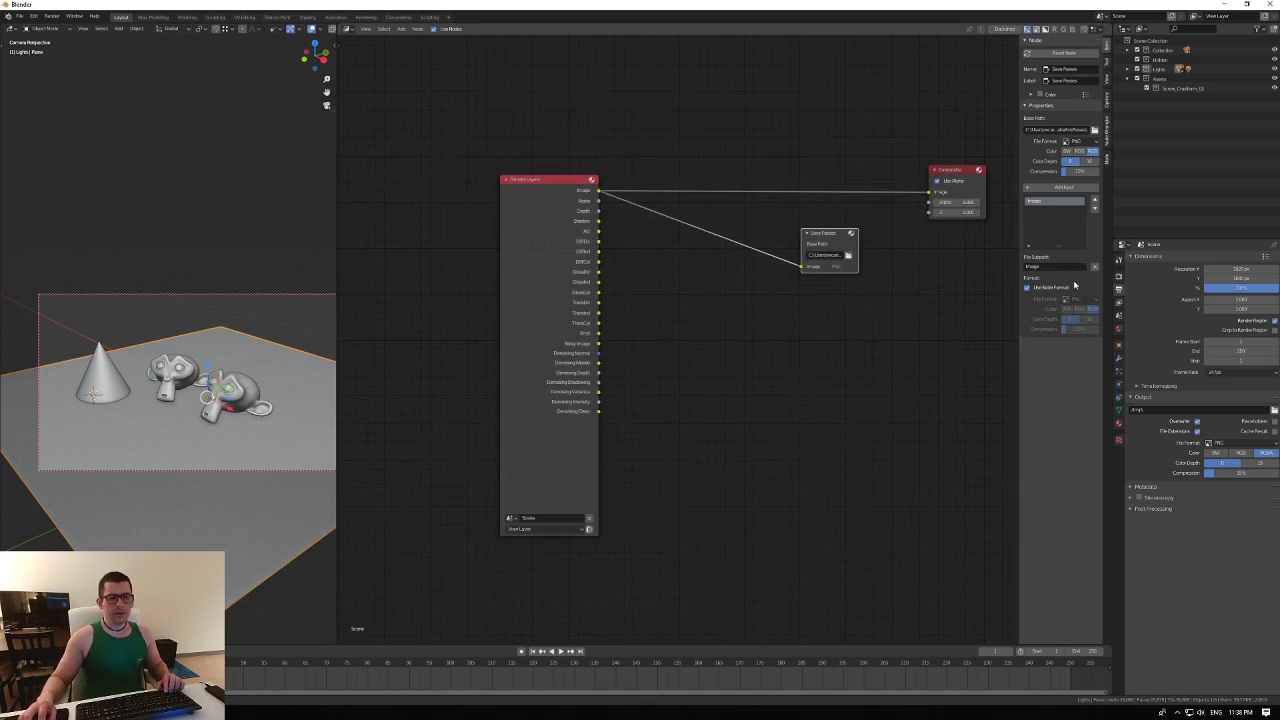
Add eleven more file inputs to the SavePasses node.
{"action": "left_click", "coordinate": [1065, 189]}
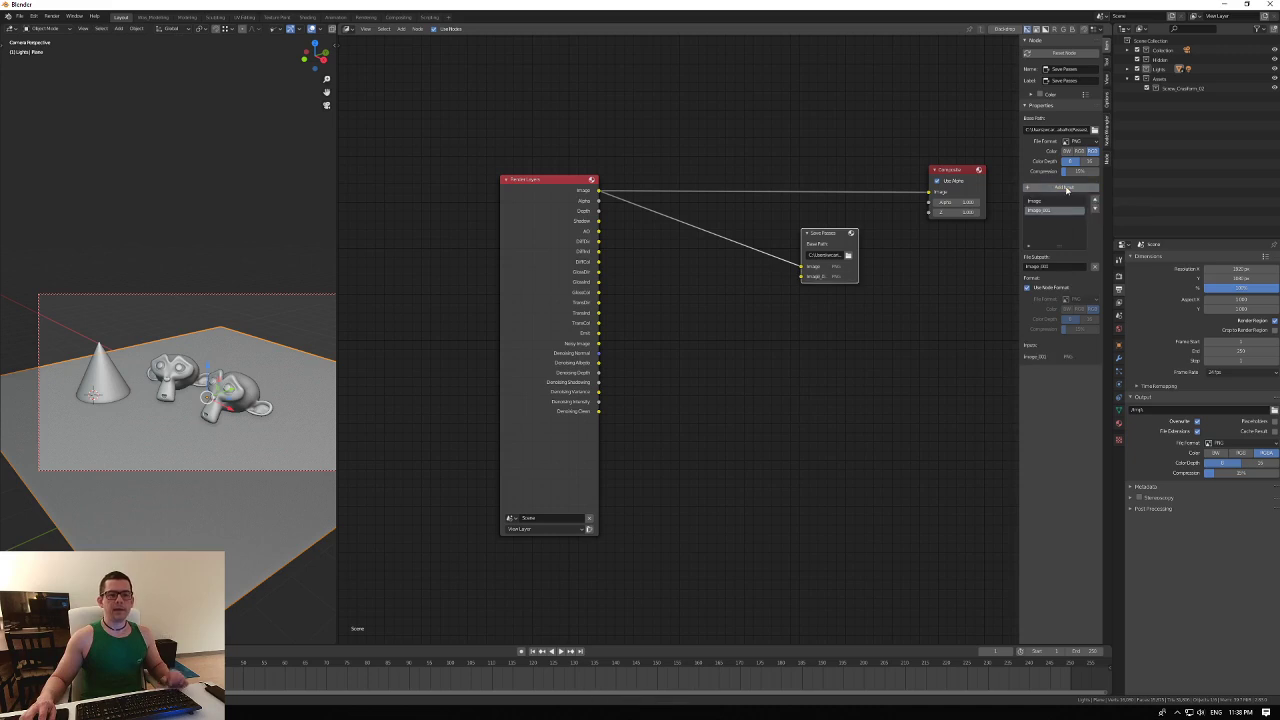
{"action": "left_click", "coordinate": [1065, 189]}
{"action": "left_click", "coordinate": [1065, 189]}
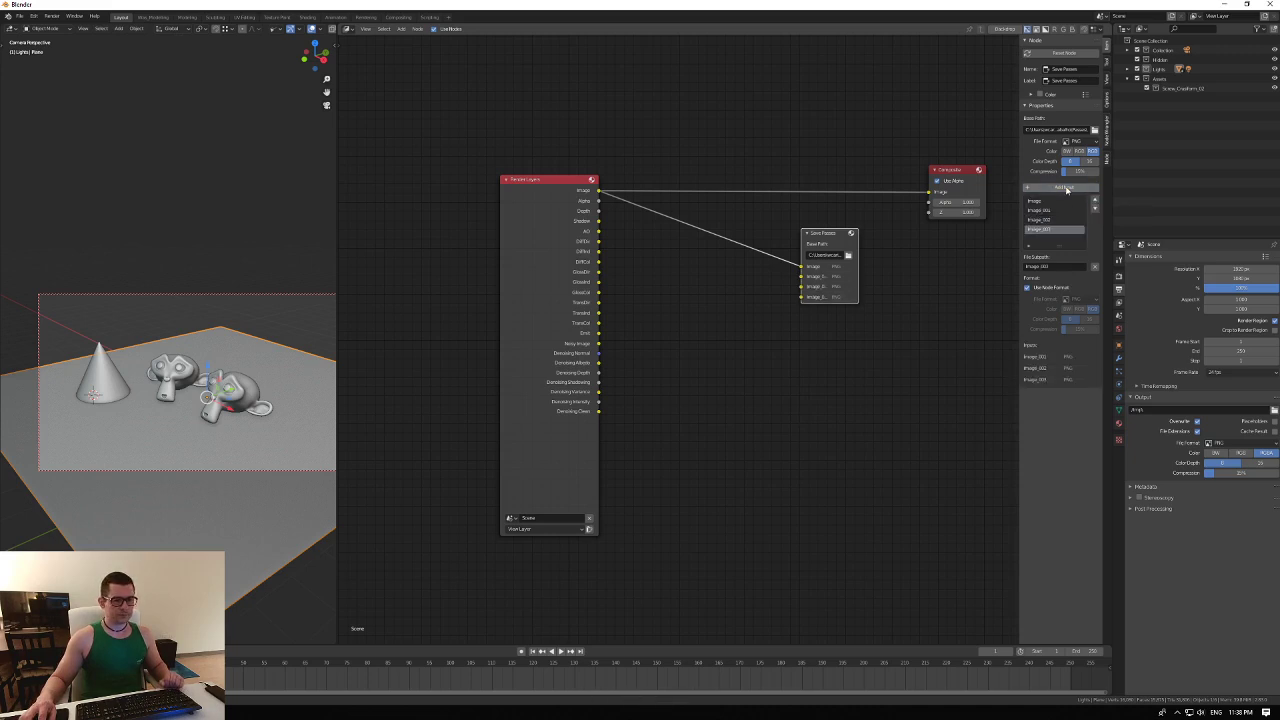
{"action": "left_click", "coordinate": [1065, 189]}
{"action": "left_click", "coordinate": [1065, 189]}
{"action": "left_click", "coordinate": [1065, 189]}
{"action": "left_click", "coordinate": [1065, 189]}
{"action": "left_click", "coordinate": [1065, 189]}
{"action": "left_click", "coordinate": [1065, 189]}
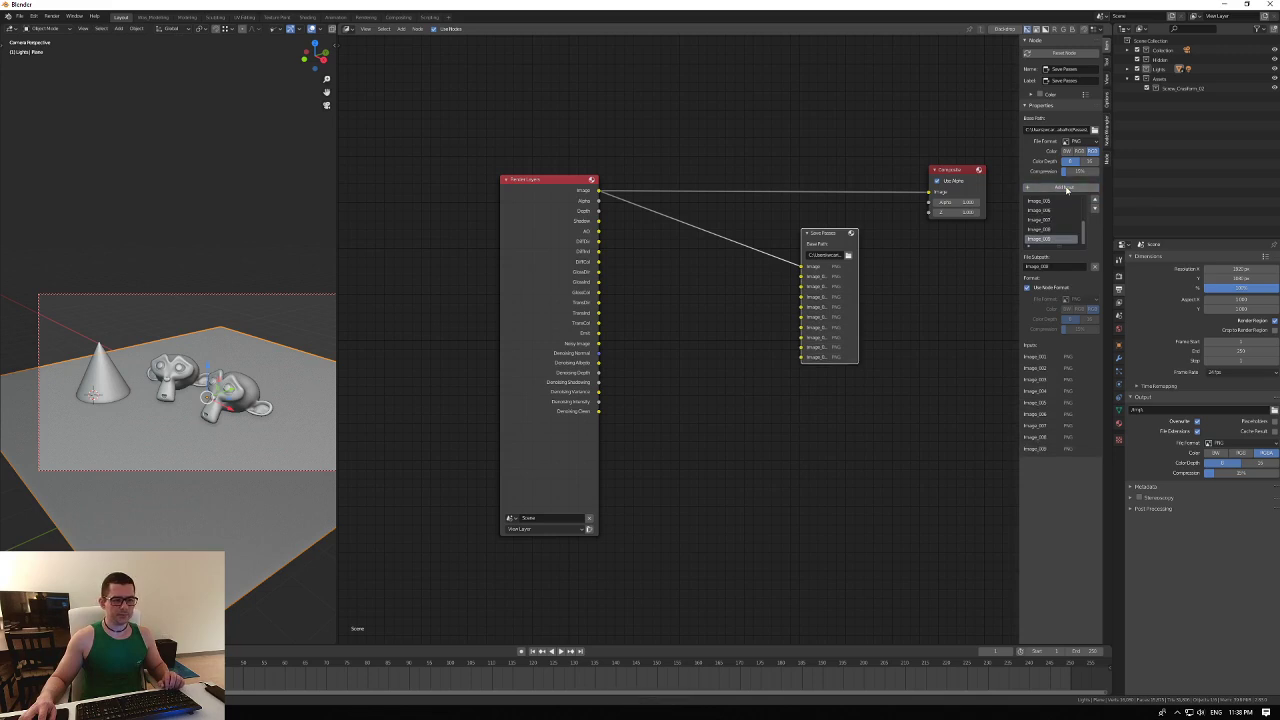
{"action": "left_click", "coordinate": [1065, 189]}
{"action": "left_click", "coordinate": [1065, 189]}
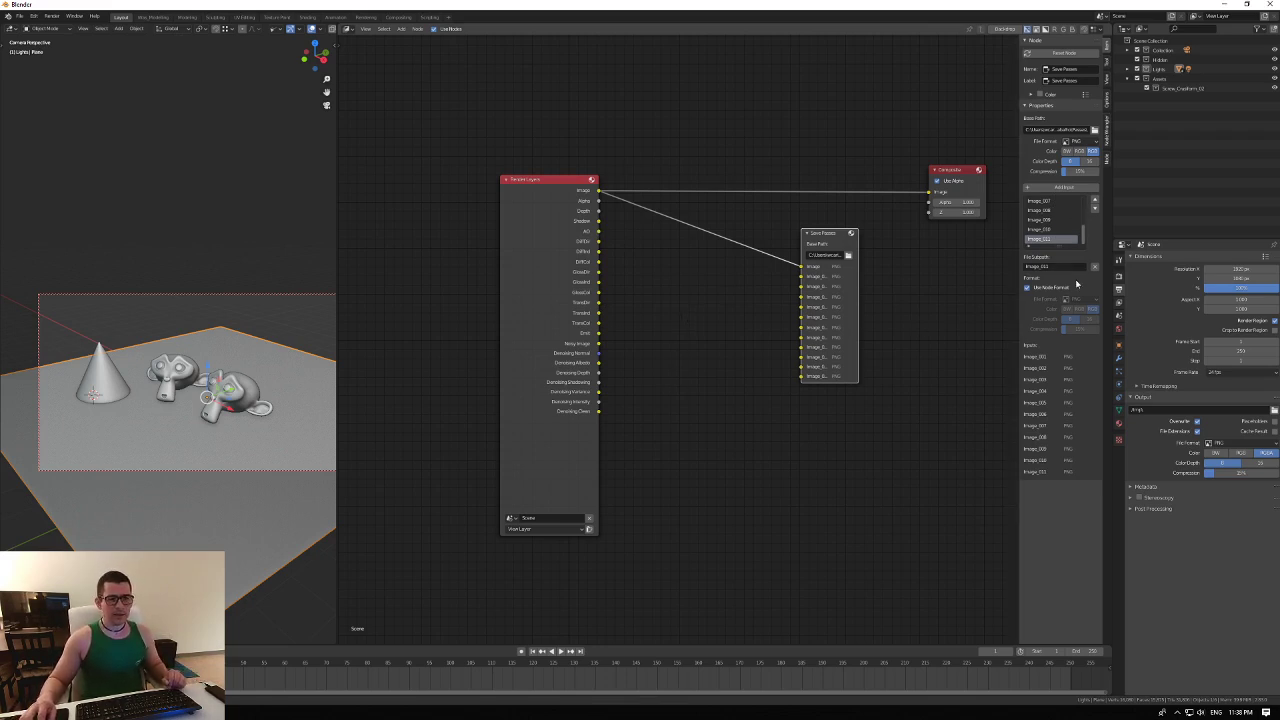
Remove the last seven file inputs, Image_005 to Image_011, from the SavePasses node.
{"action": "scroll", "coordinate": [1065, 236], "scroll_direction": "up", "scroll_amount": 5}
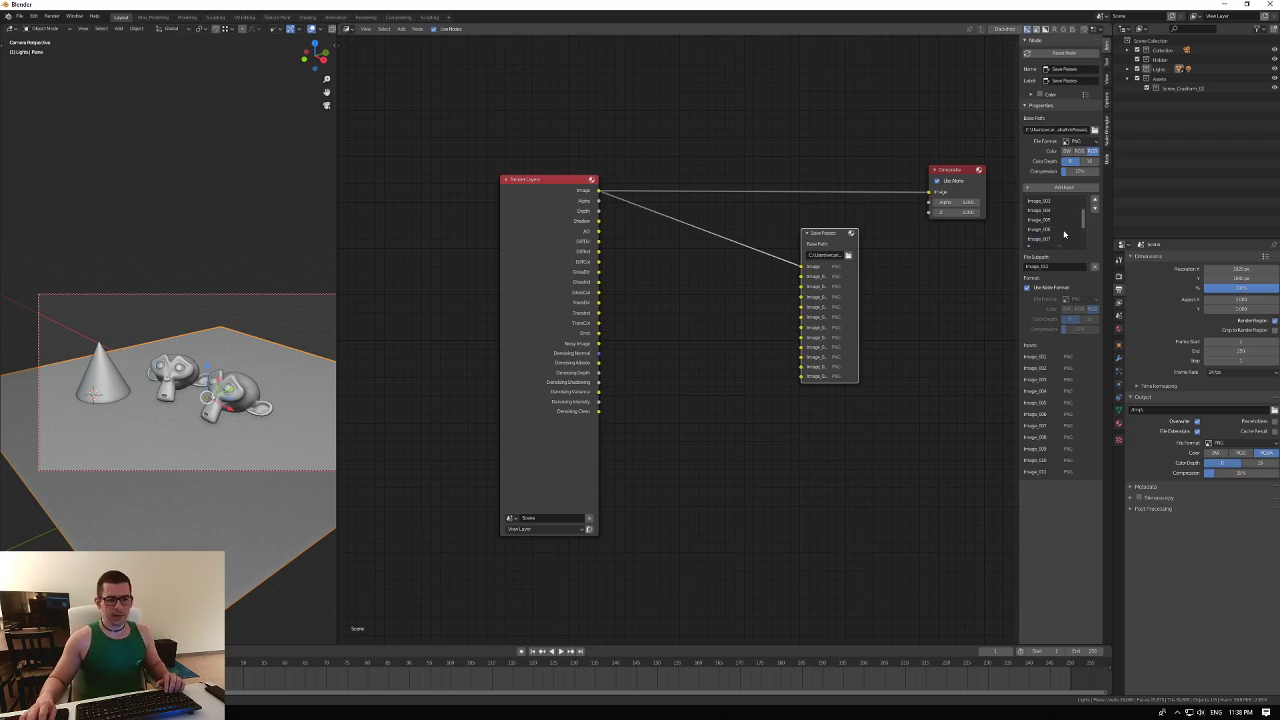
{"action": "scroll", "coordinate": [1064, 211], "scroll_direction": "up", "scroll_amount": 2}
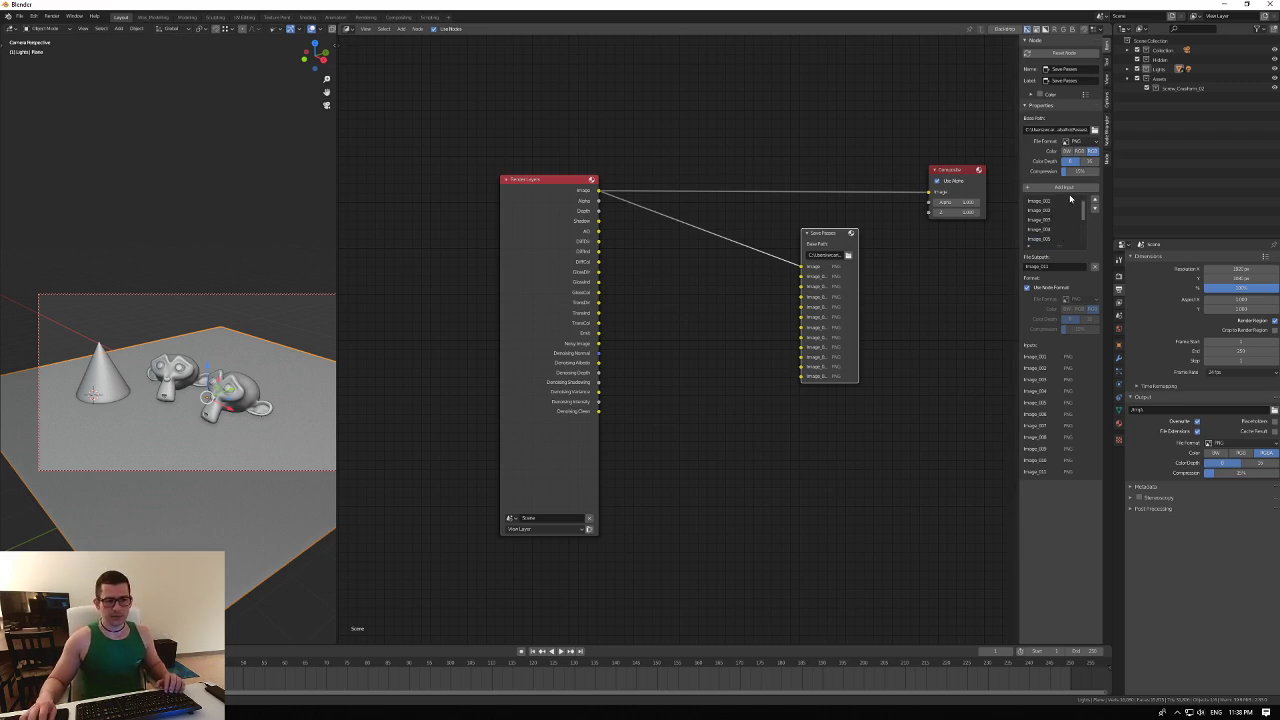
{"action": "scroll", "coordinate": [1070, 205], "scroll_direction": "down", "scroll_amount": 3}
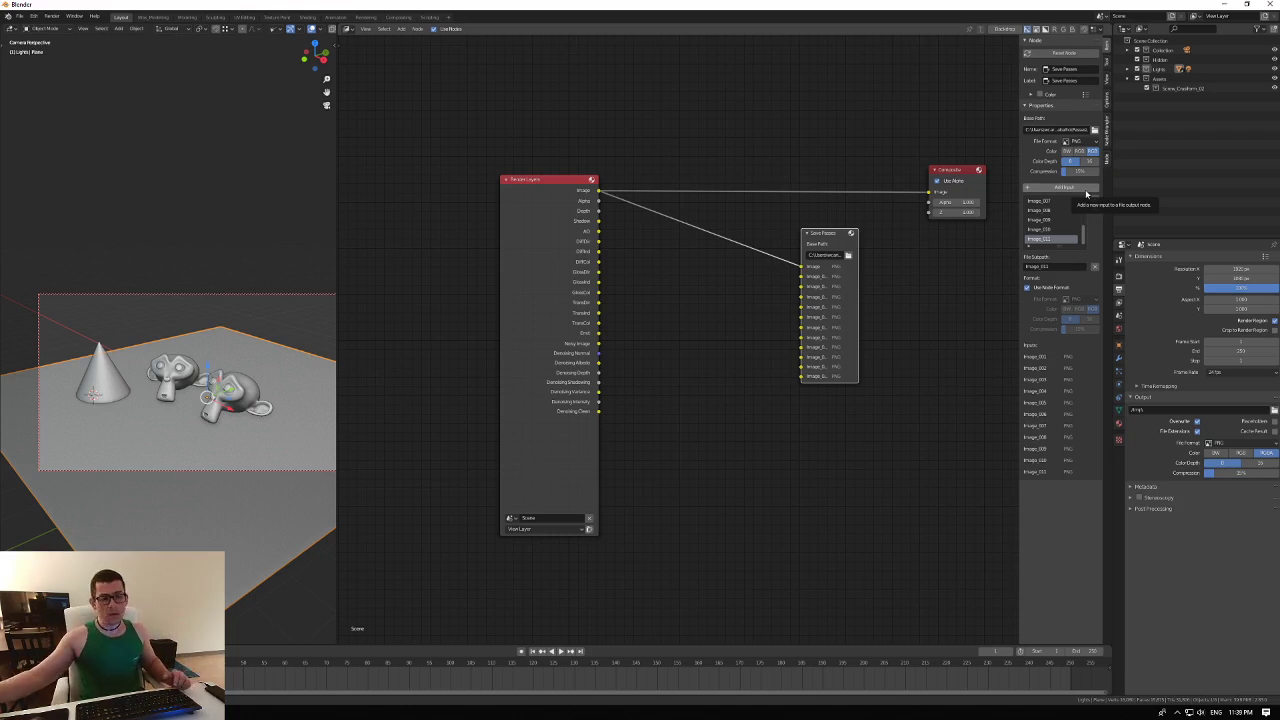
{"action": "right_click", "coordinate": [1049, 244]}
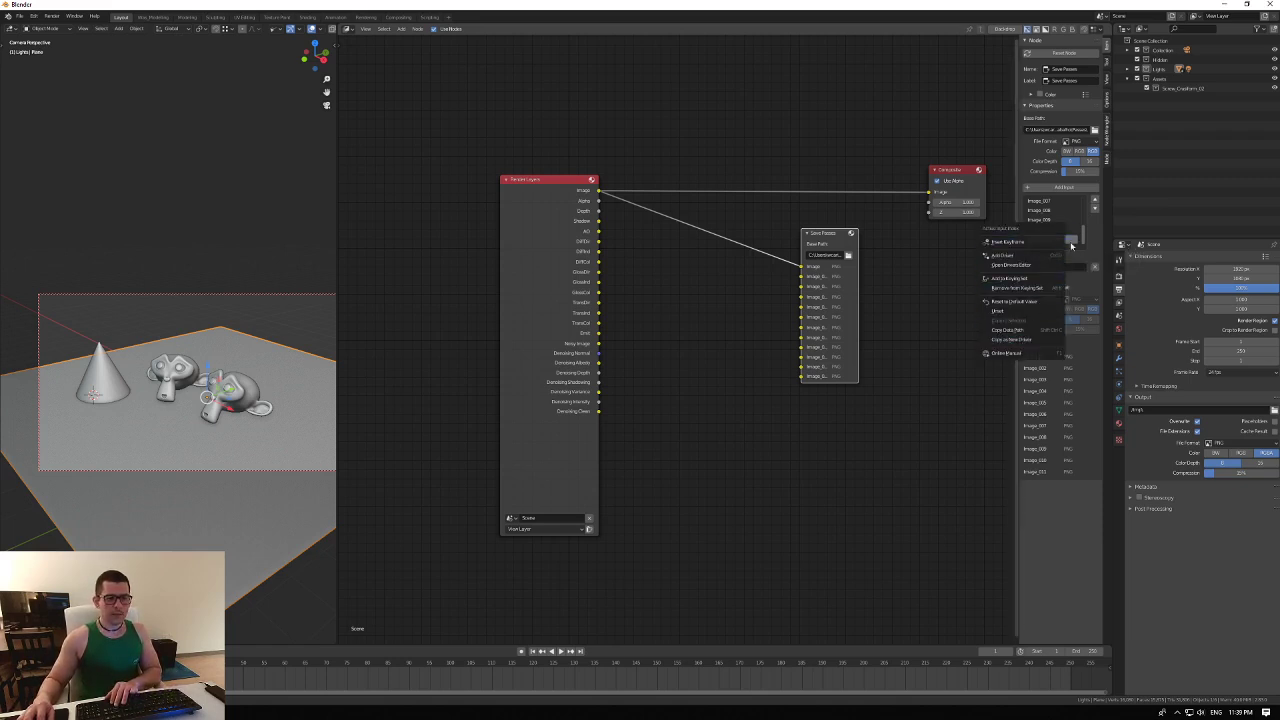
{"action": "right_click", "coordinate": [1050, 236]}
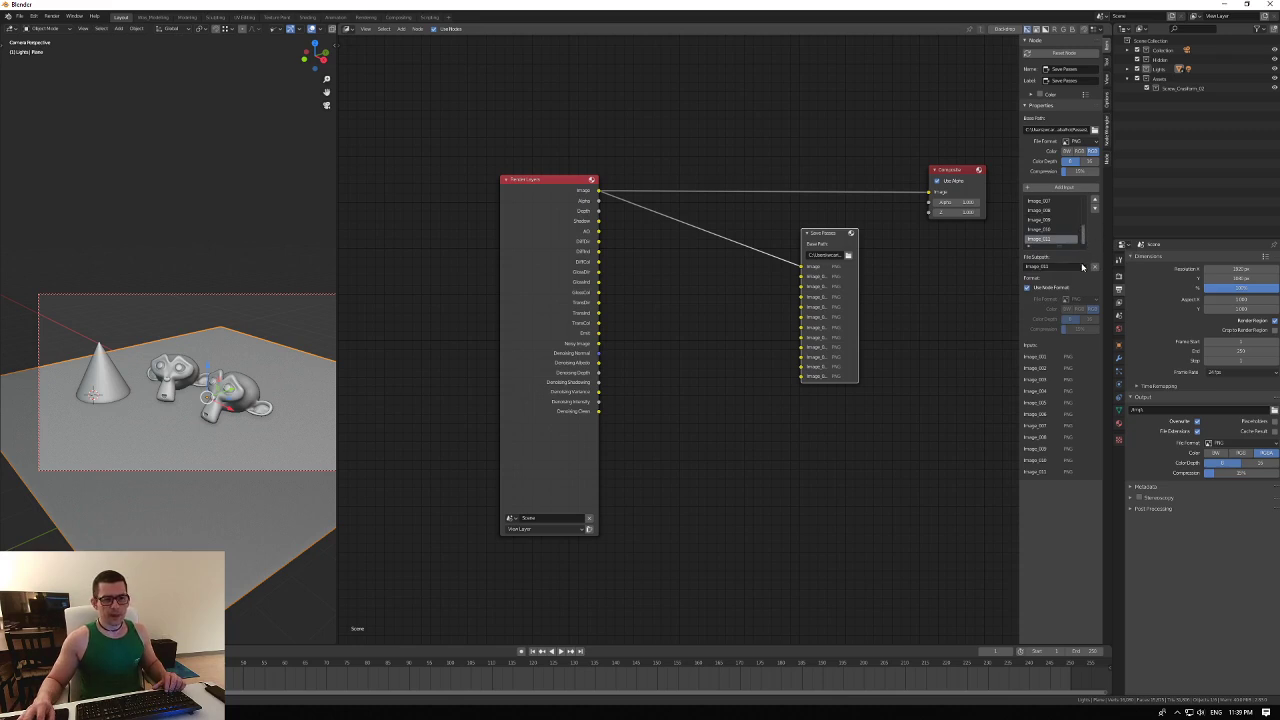
{"action": "left_click", "coordinate": [1095, 270]}
{"action": "left_click", "coordinate": [1095, 270]}
{"action": "left_click", "coordinate": [1095, 270]}
{"action": "left_click", "coordinate": [1095, 270]}
{"action": "left_click", "coordinate": [1095, 270]}
{"action": "left_click", "coordinate": [1095, 270]}
{"action": "left_click", "coordinate": [1095, 270]}
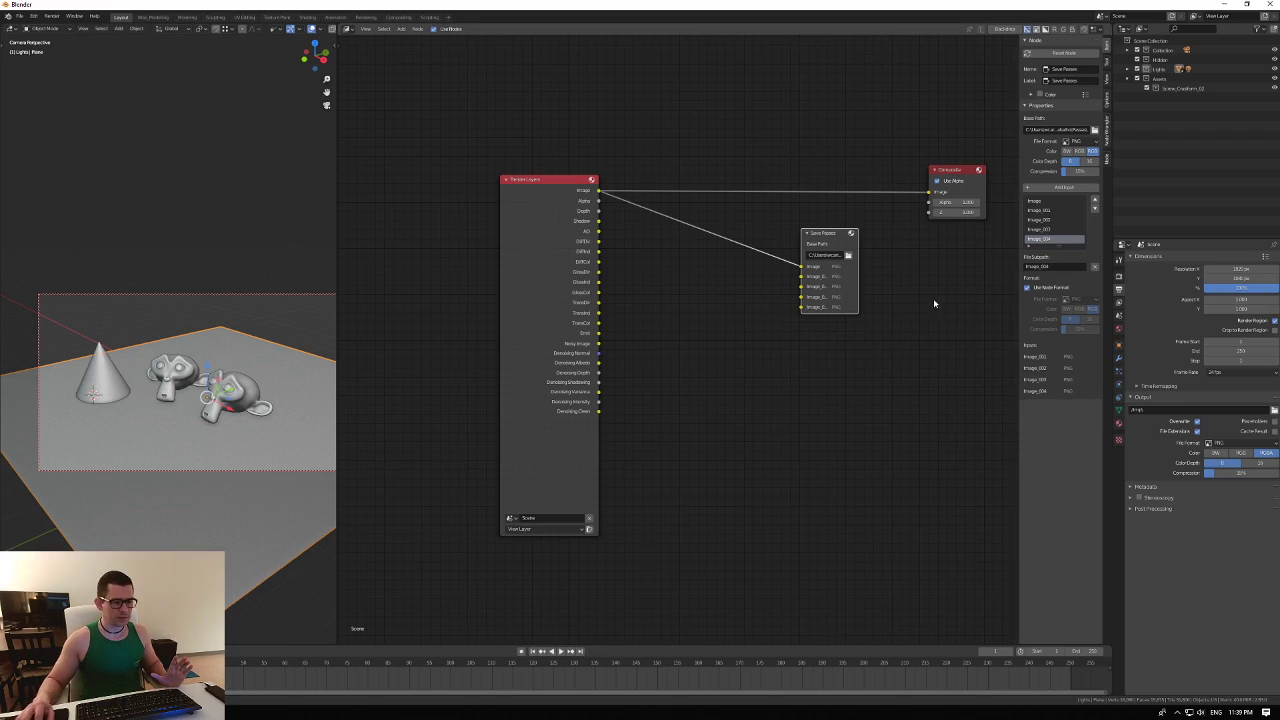
Rename the SavePasses inputs Image_001 to Shadows and Image_002 to AO.
{"action": "left_click", "coordinate": [1040, 211]}
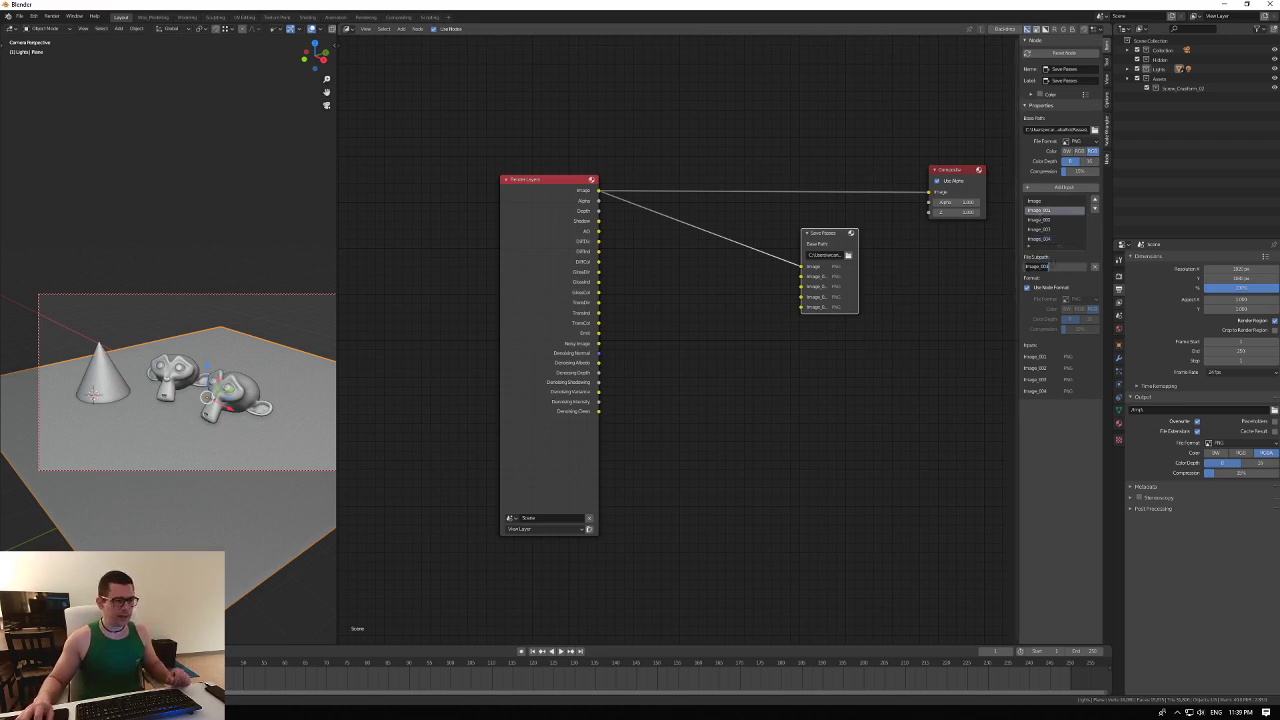
{"action": "type", "text": "Shadow"}
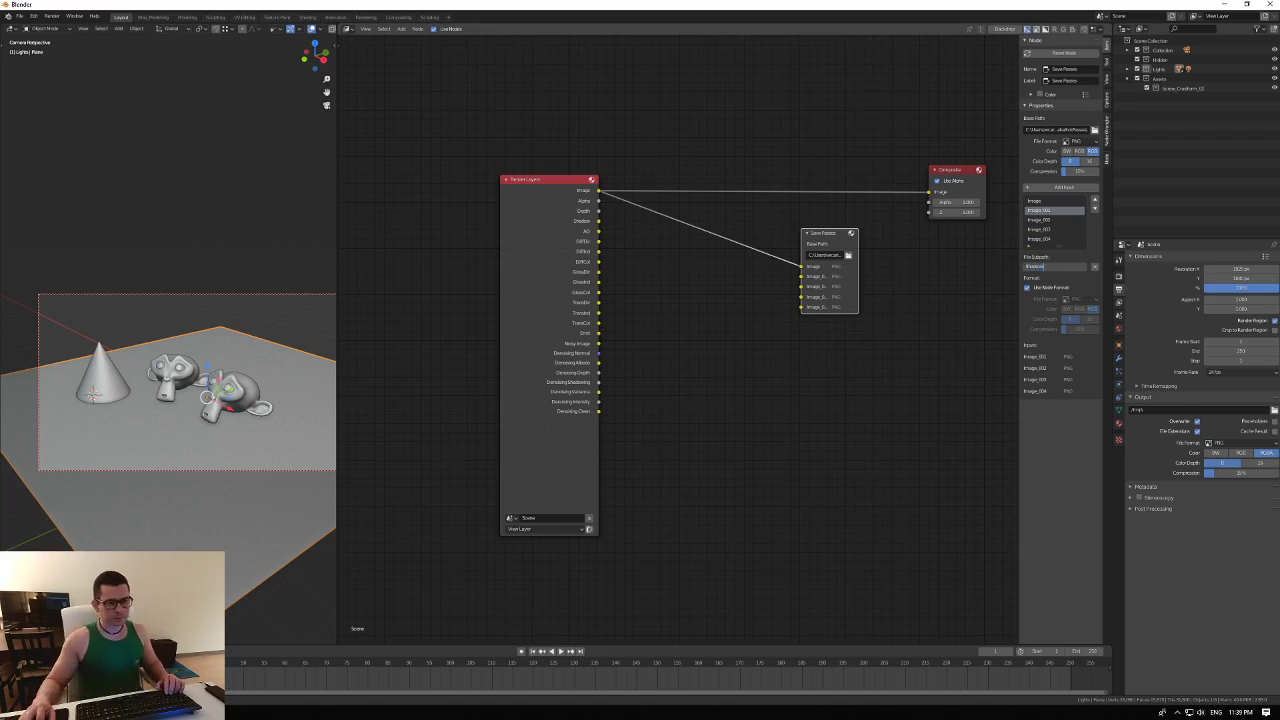
{"action": "key", "text": "Return"}
{"action": "left_click", "coordinate": [1045, 221]}
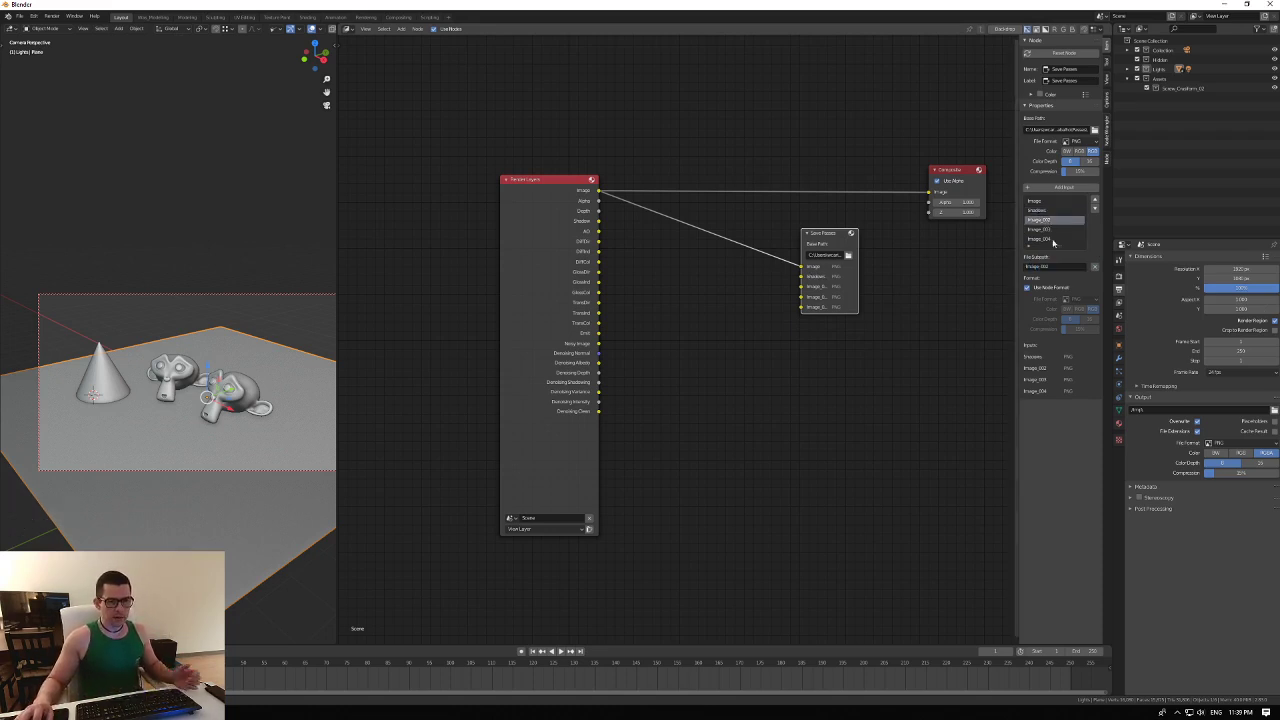
{"action": "left_click", "coordinate": [1049, 266]}
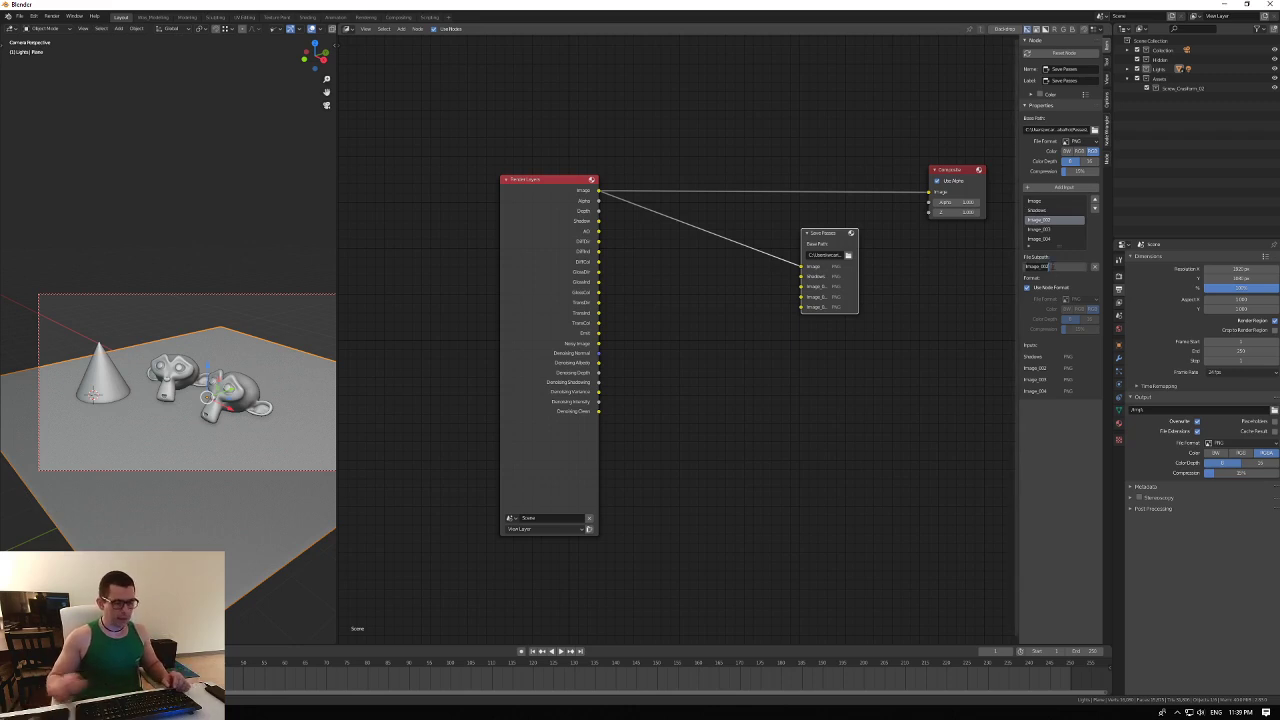
{"action": "type", "text": "AO"}
{"action": "key", "text": "Return"}
Set the file subpath of the Image_003 input to ReflectionDirect.
{"action": "left_click", "coordinate": [1057, 230]}
{"action": "double_click", "coordinate": [1050, 266]}
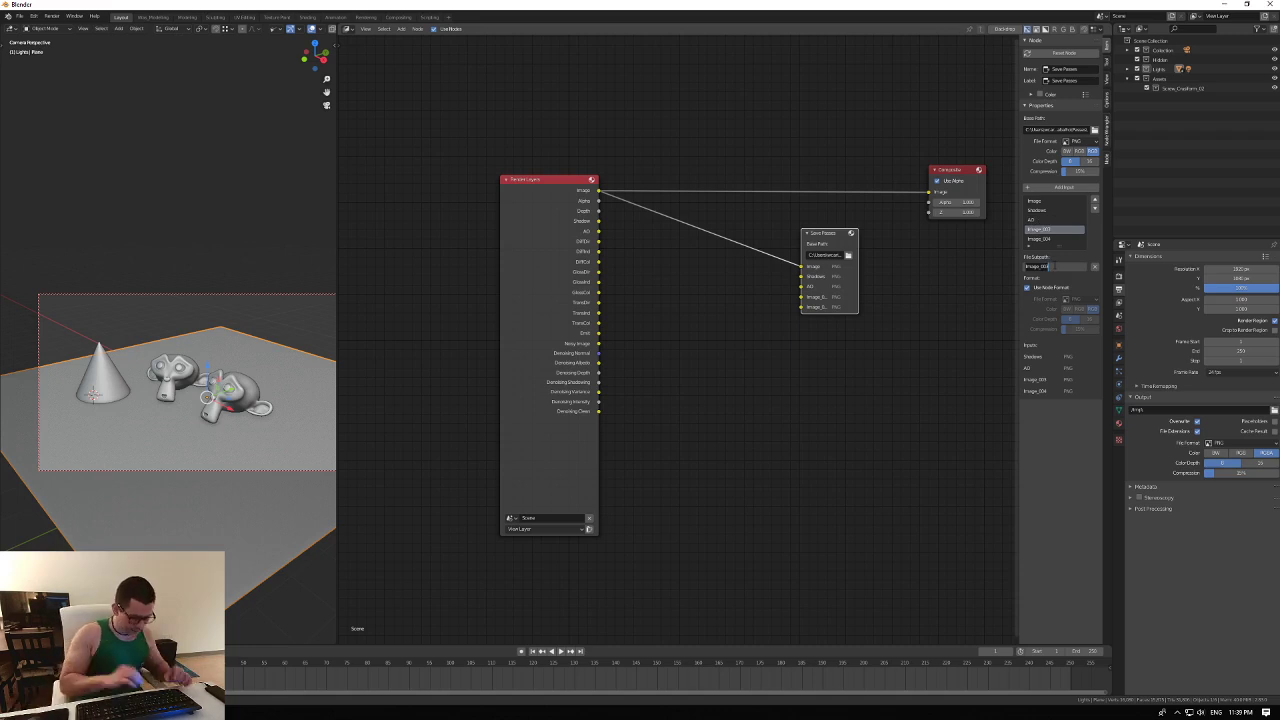
{"action": "type", "text": "Di"}
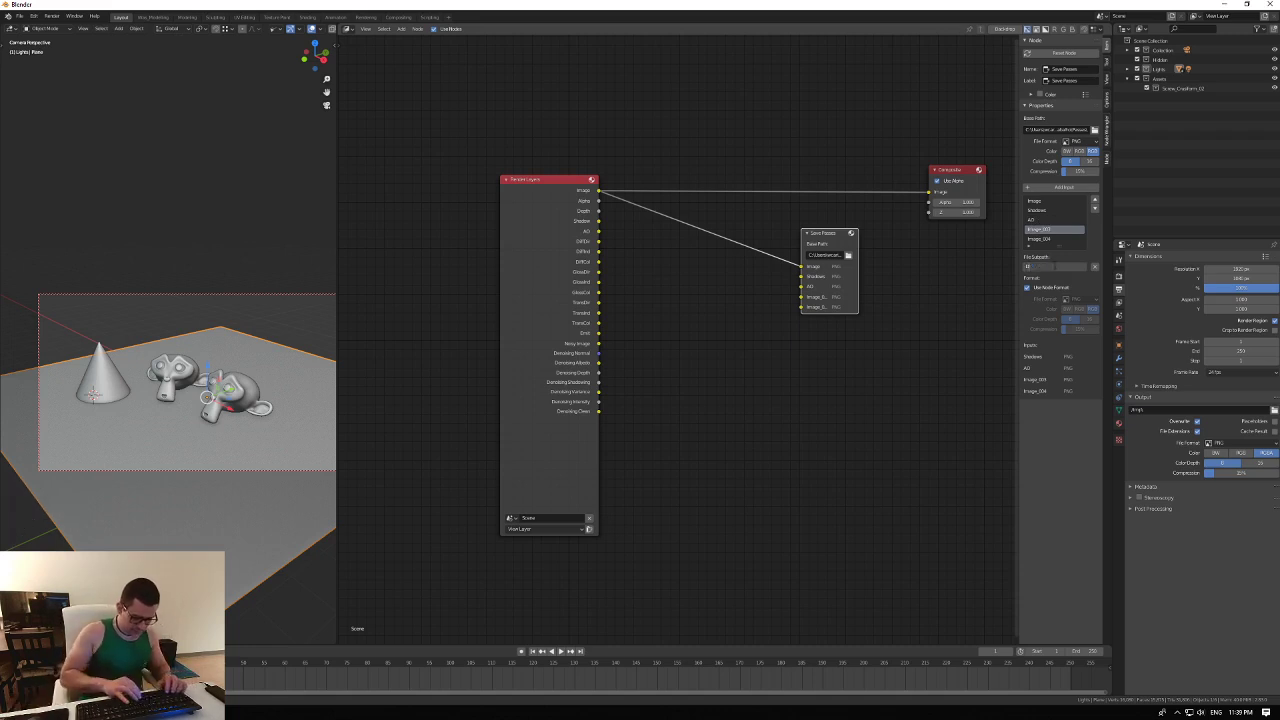
{"action": "type", "text": "Ref"}
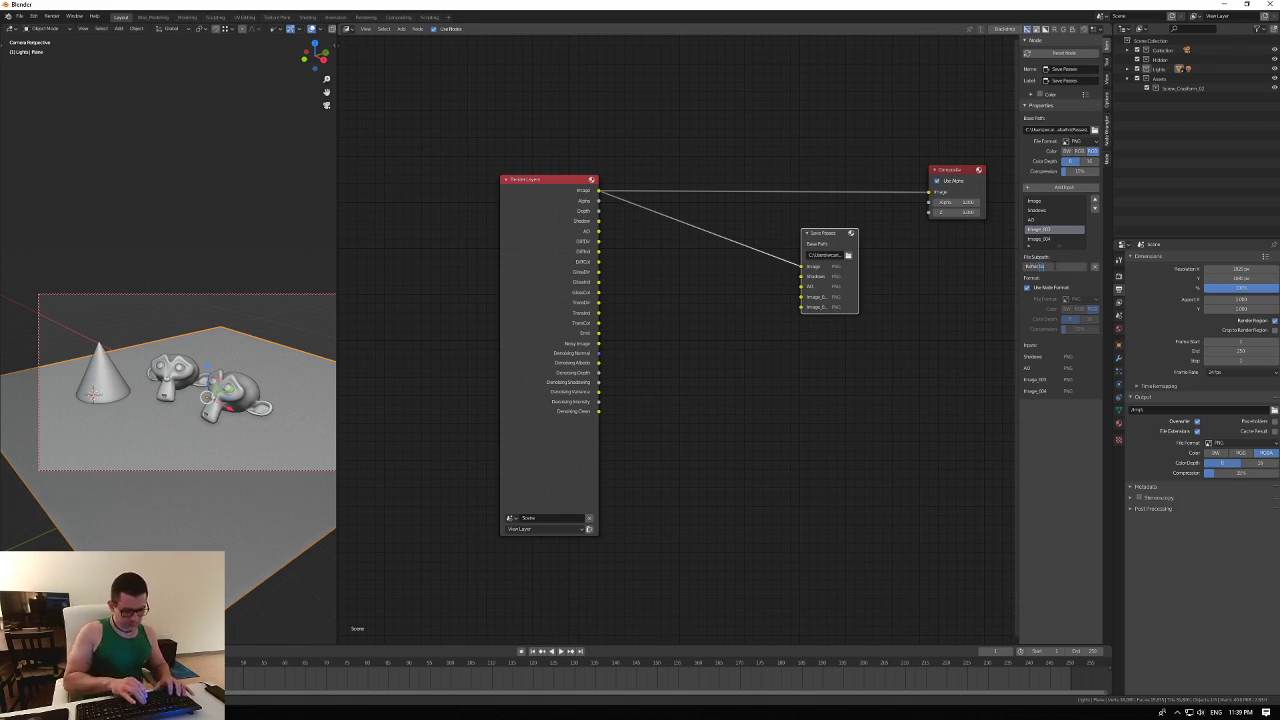
{"action": "type", "text": "lectionD"}
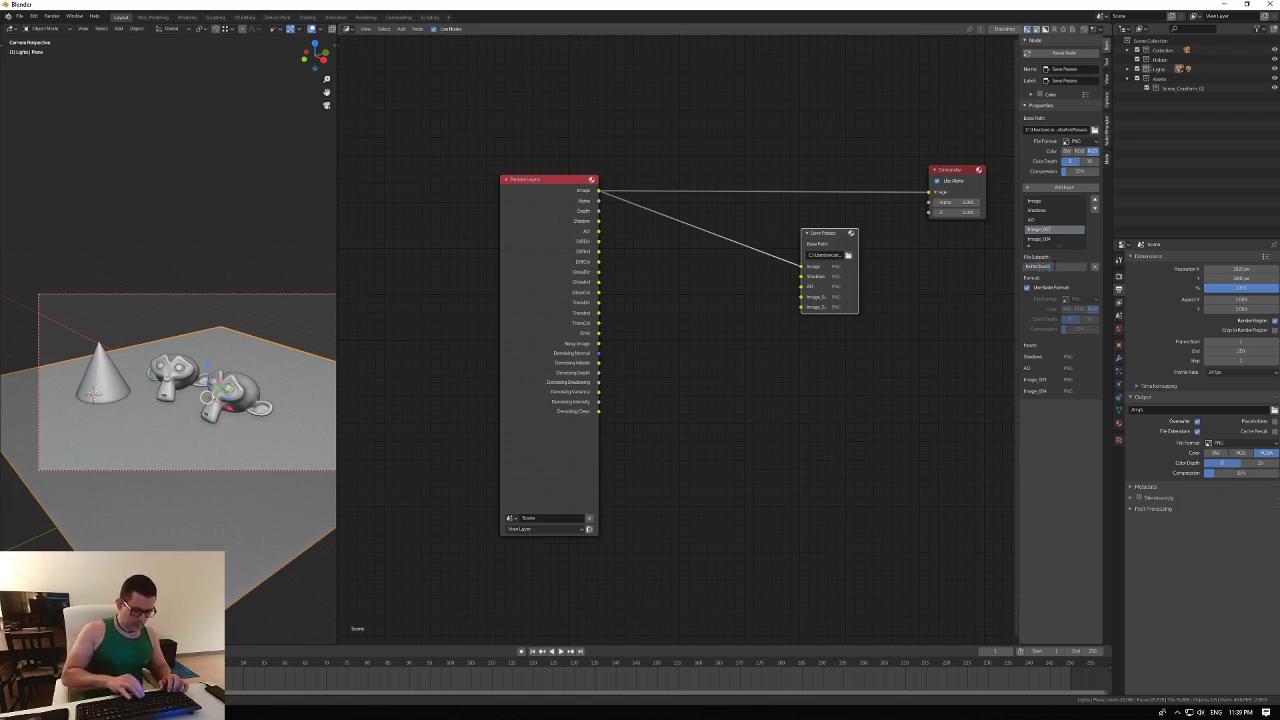
{"action": "key", "text": "Return"}
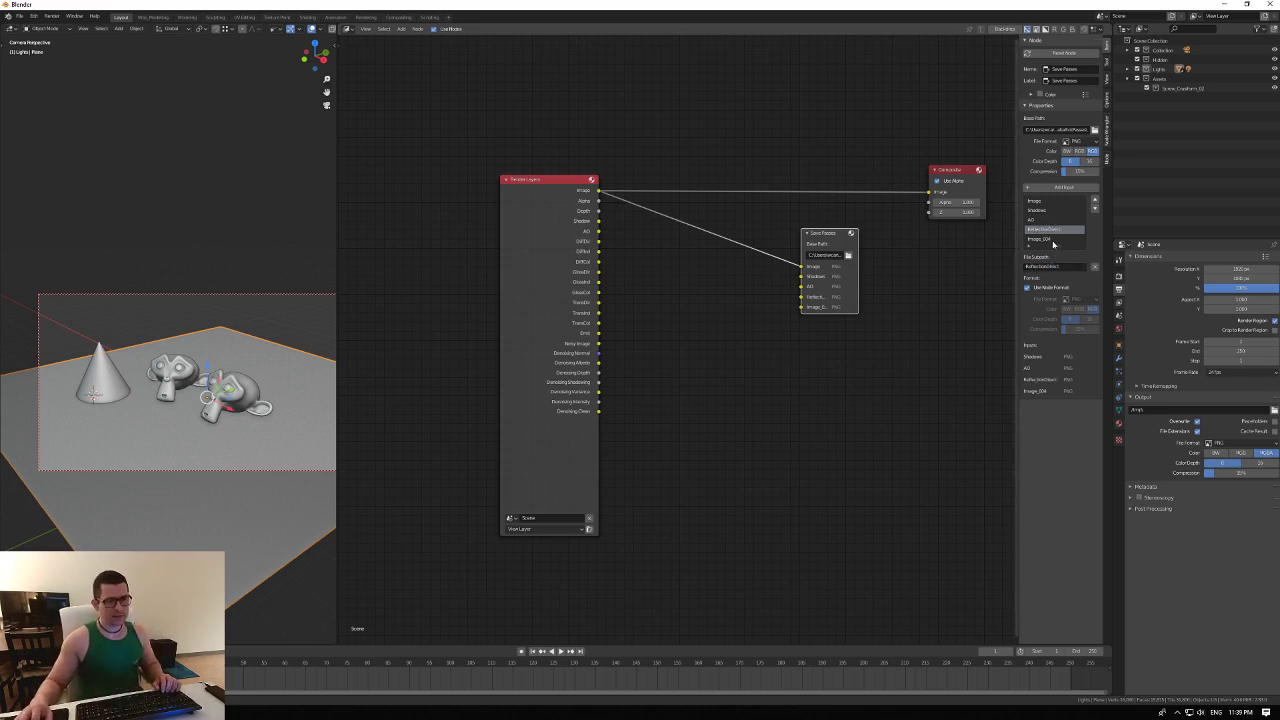
Rename the Image_004 input to DiffInd and move it above ReflectionDirect in the input list.
{"action": "left_click", "coordinate": [1052, 240]}
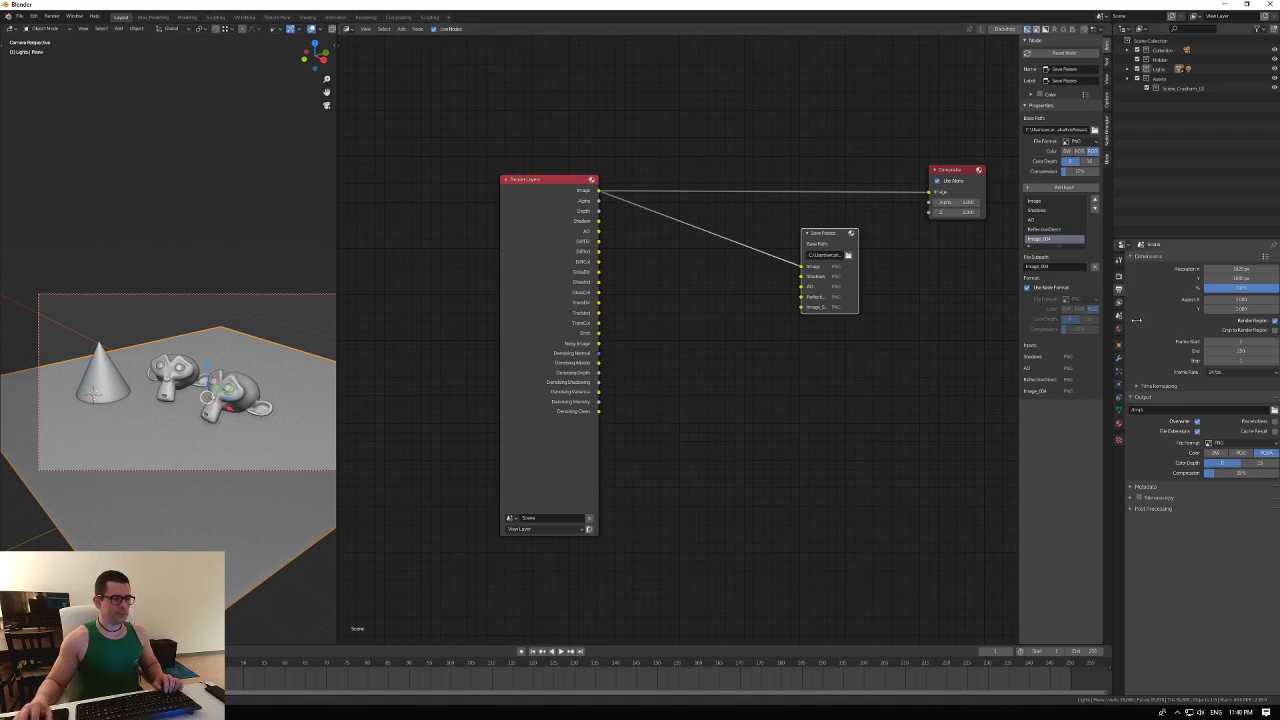
{"action": "double_click", "coordinate": [1047, 243]}
{"action": "type", "text": "DiffInd"}
{"action": "key", "text": "Return"}
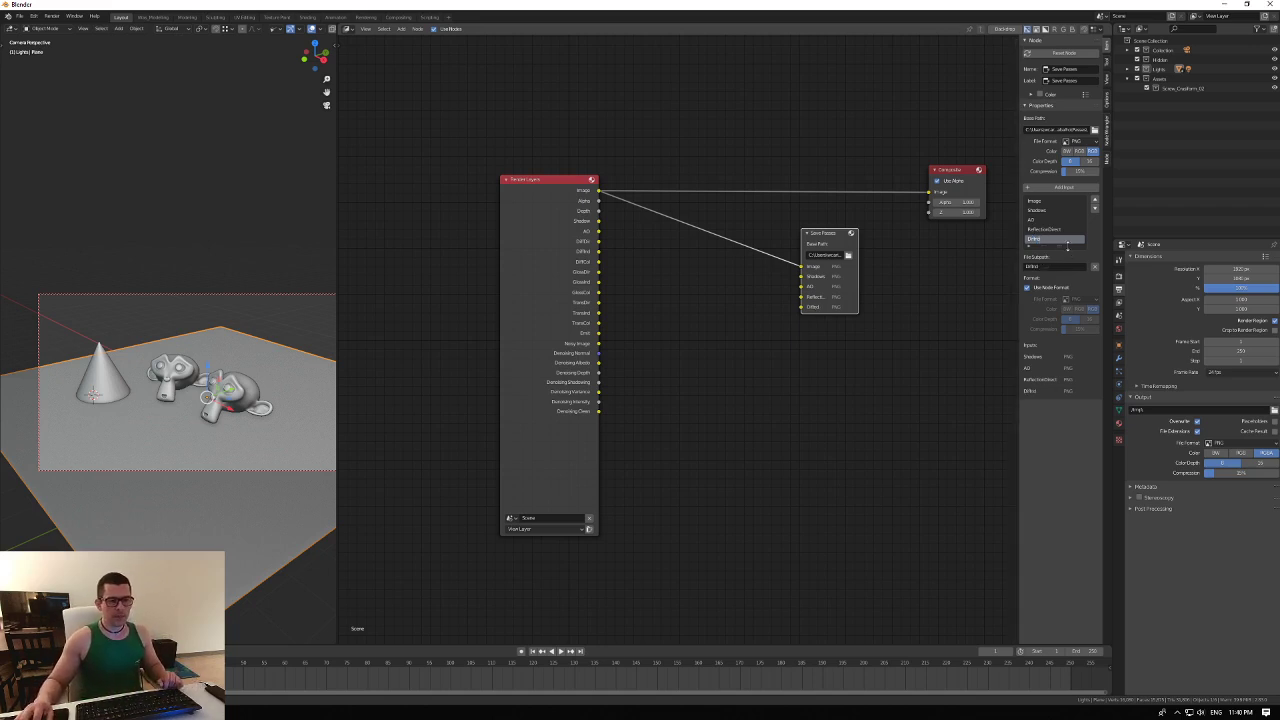
{"action": "left_click", "coordinate": [1094, 200]}
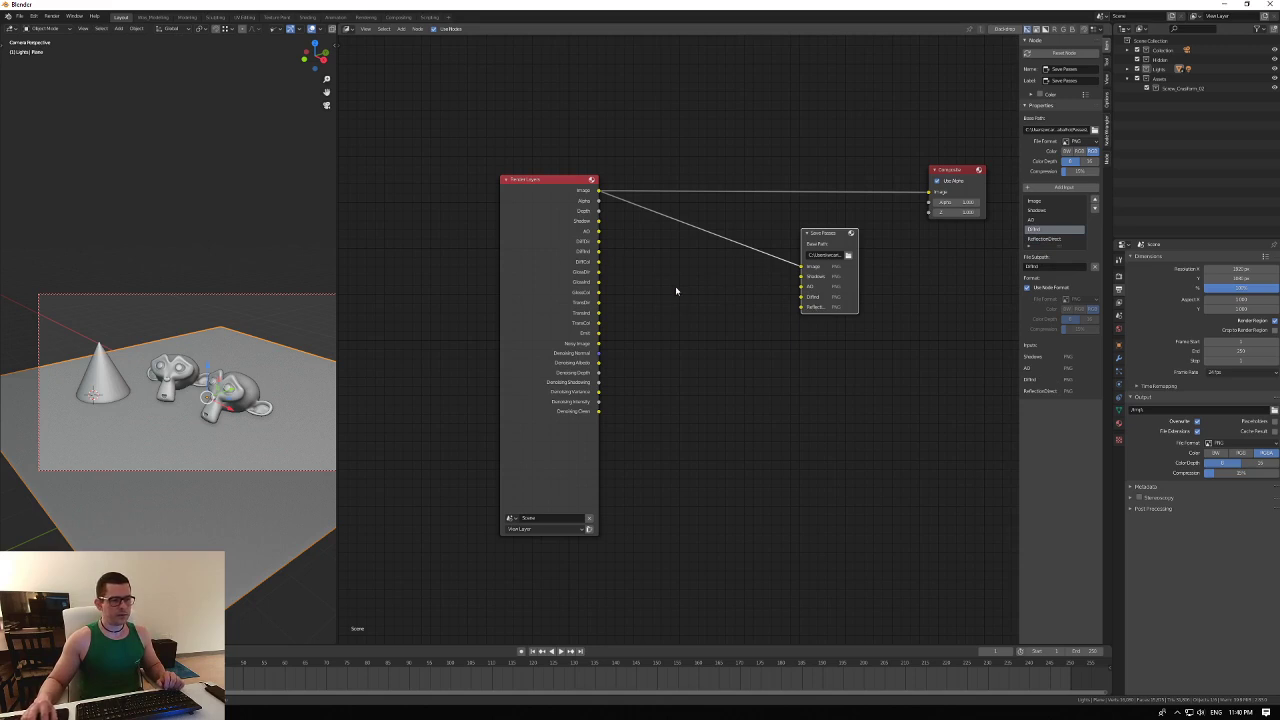
Move the SavePasses node slightly up and link the Shadow, AO and DiffInd passes from Render Layers to its matching inputs.
{"action": "left_click_drag", "start_coordinate": [846, 288], "coordinate": [833, 268]}
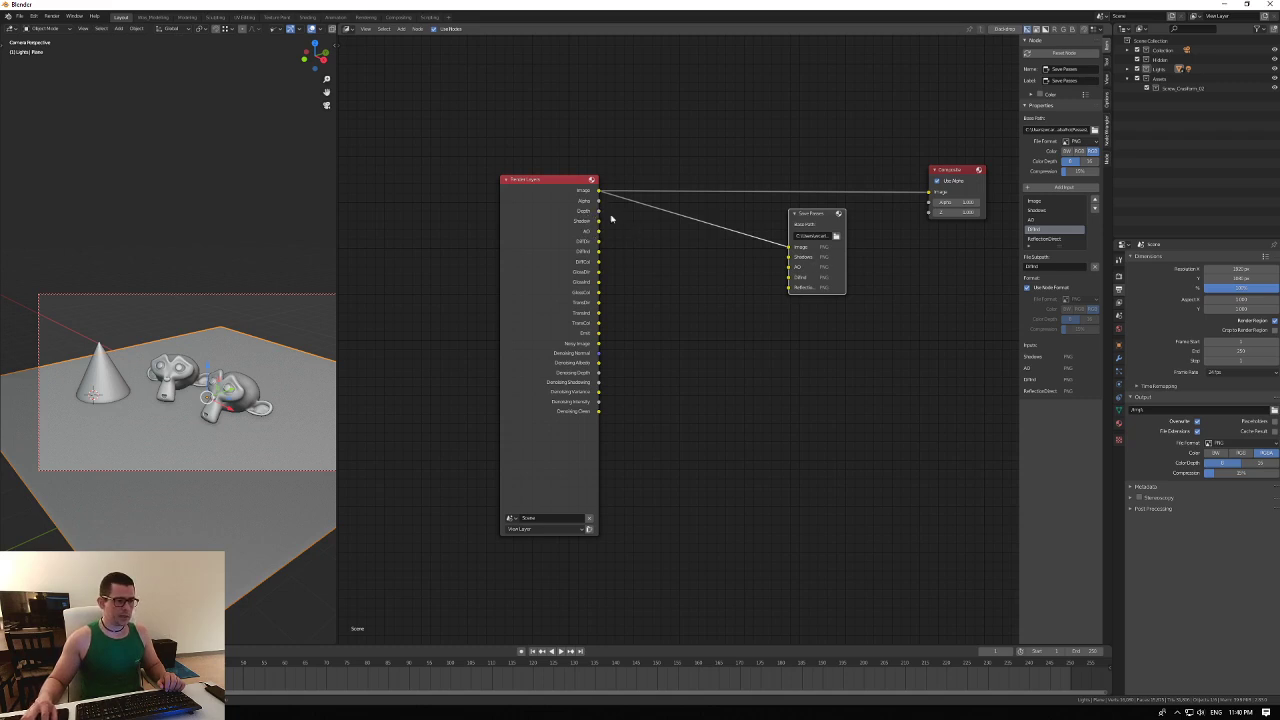
{"action": "left_click_drag", "start_coordinate": [599, 221], "coordinate": [790, 257]}
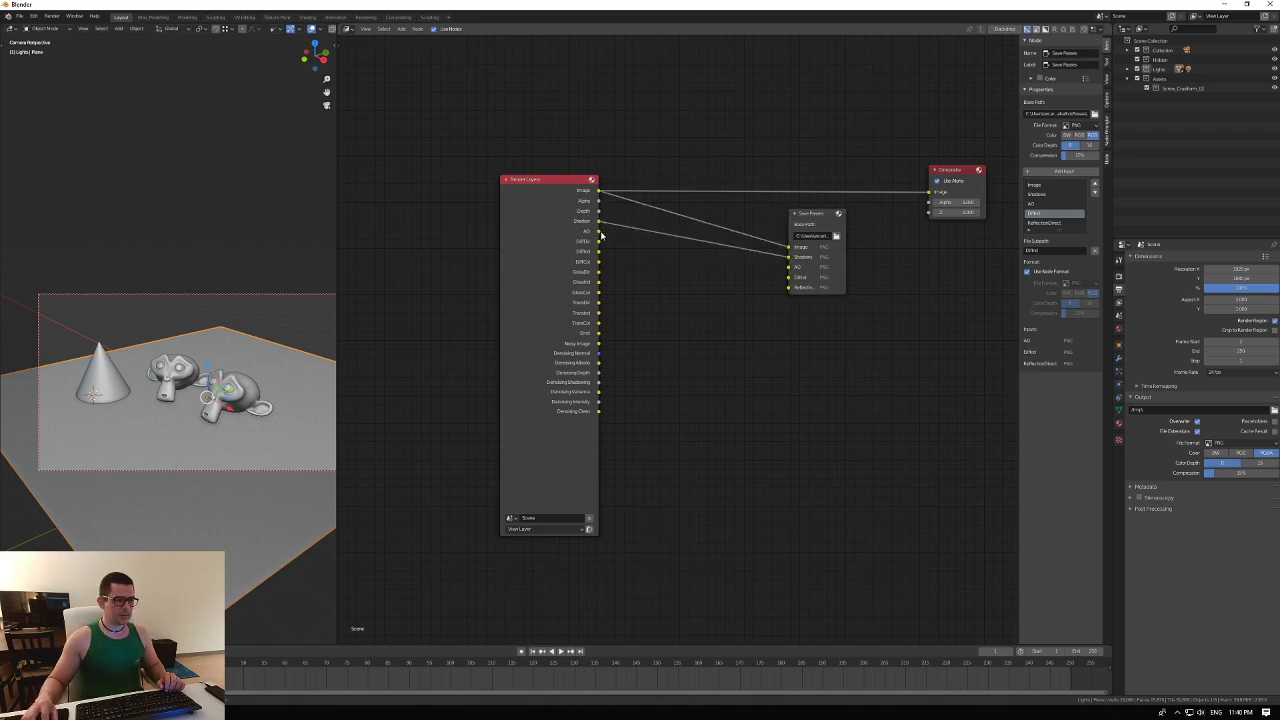
{"action": "left_click_drag", "start_coordinate": [599, 231], "coordinate": [790, 267]}
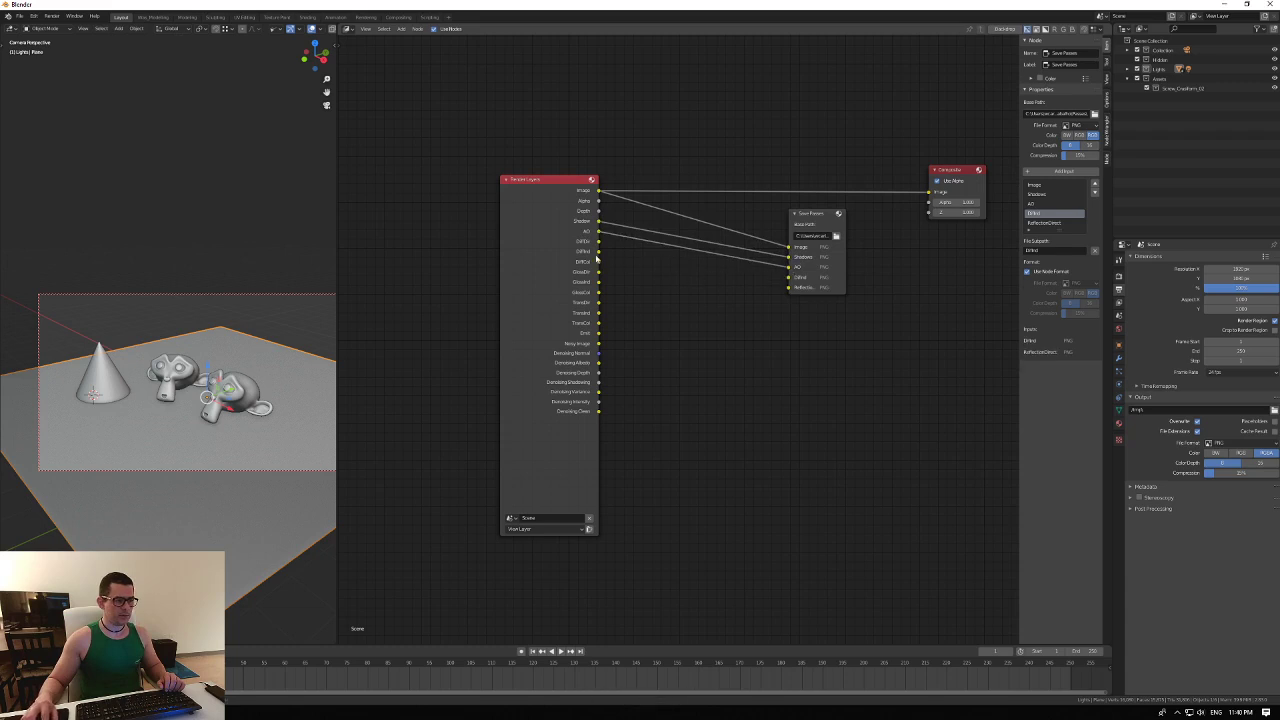
{"action": "left_click_drag", "start_coordinate": [599, 251], "coordinate": [790, 277]}
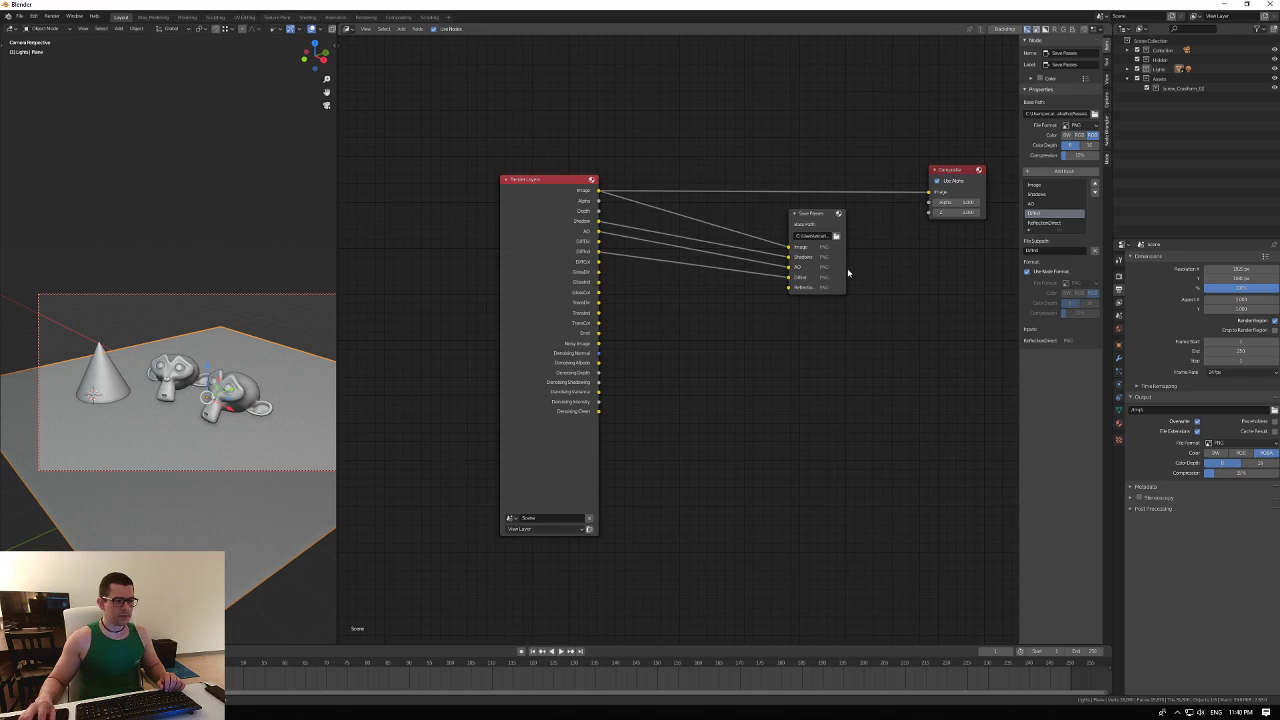
Widen the SavePasses node, link the GlossDir pass to its ReflectionDirect input, and move the node closer to Render Layers.
{"action": "left_click", "coordinate": [845, 273]}
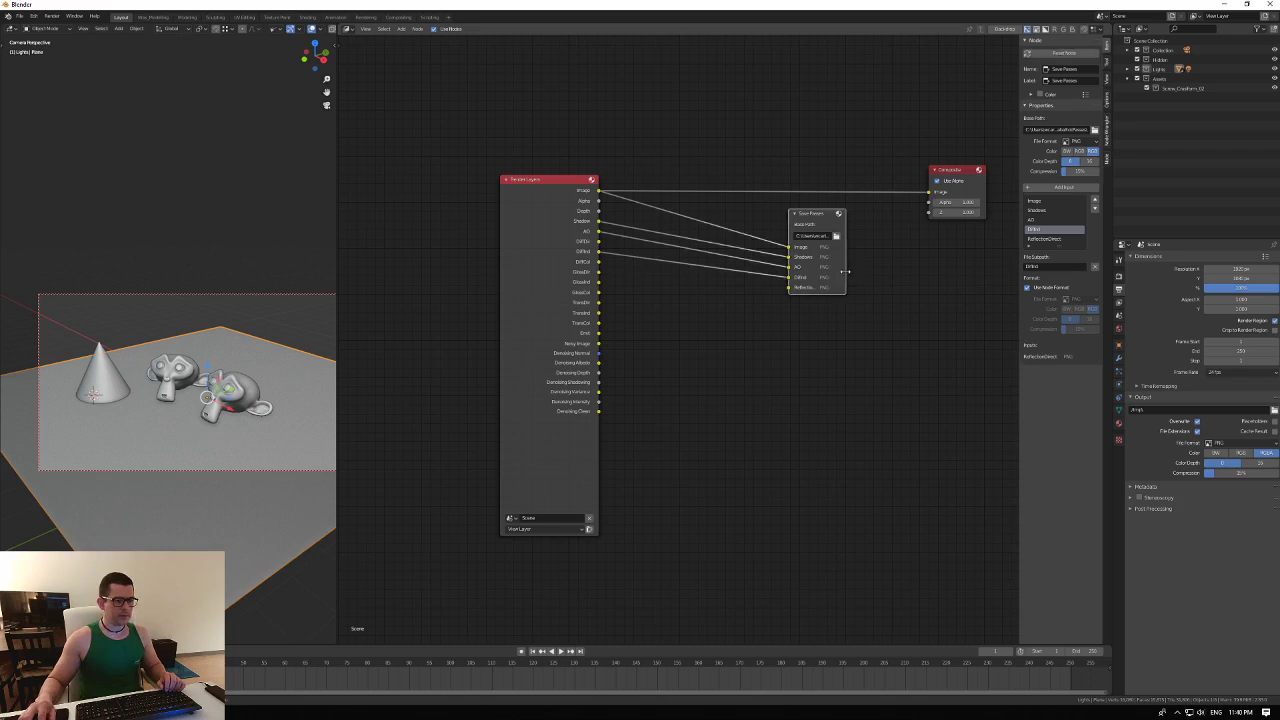
{"action": "left_click_drag", "start_coordinate": [845, 271], "coordinate": [892, 272]}
{"action": "left_click_drag", "start_coordinate": [598, 274], "coordinate": [789, 287]}
{"action": "left_click_drag", "start_coordinate": [798, 213], "coordinate": [738, 247]}
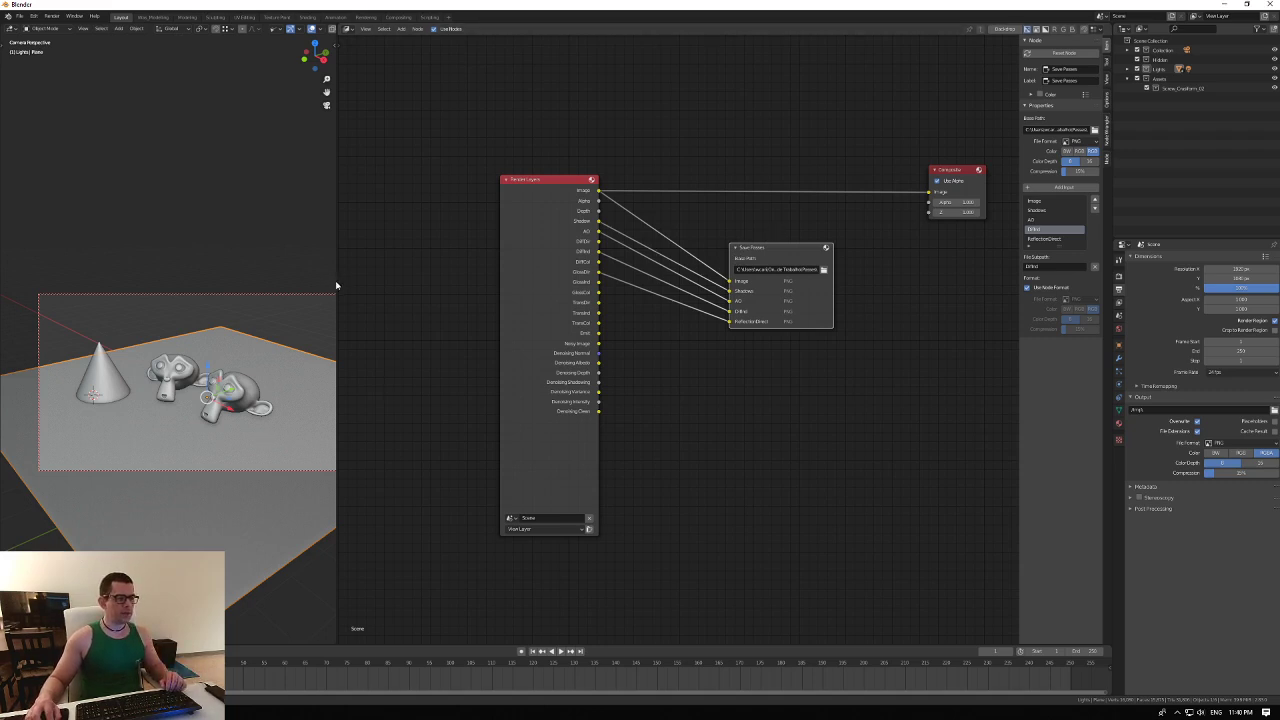
Enlarge the 3D viewport beside the node editor and move SavePasses farther from Render Layers to make room between them.
{"action": "left_click_drag", "start_coordinate": [338, 282], "coordinate": [622, 318]}
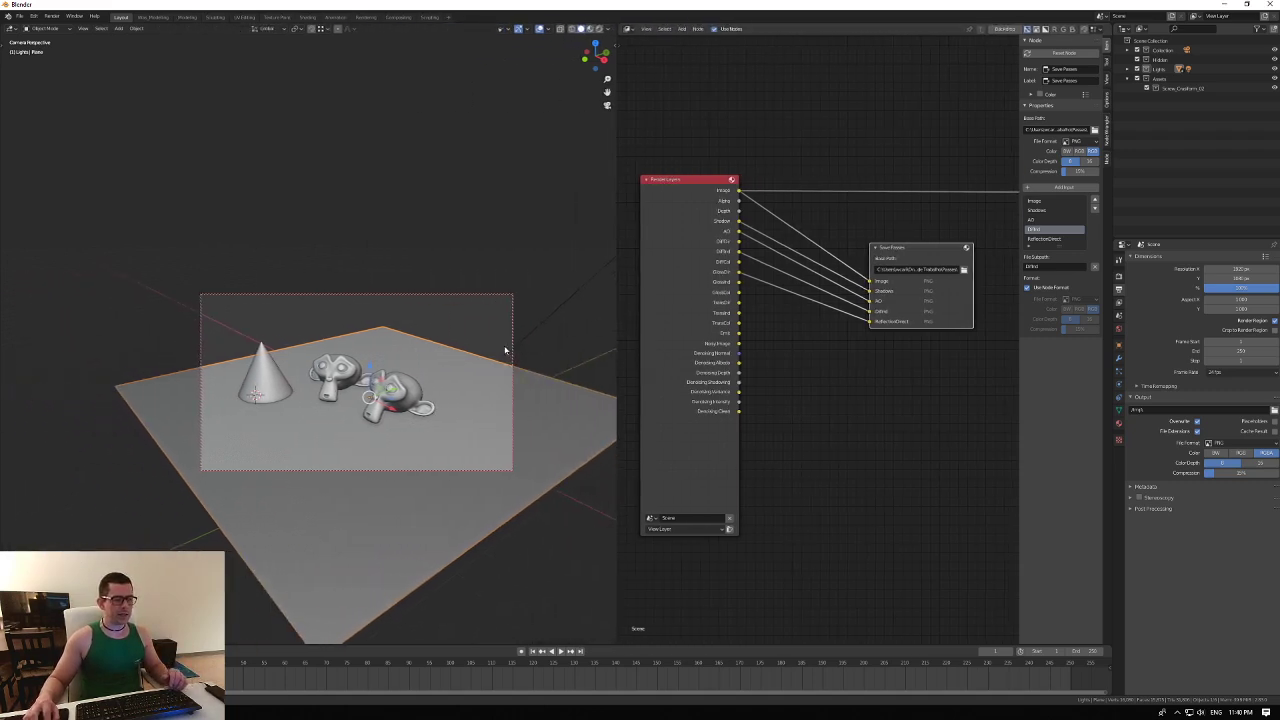
{"action": "middle_click_drag", "start_coordinate": [514, 353], "coordinate": [517, 350], "text": "shift"}
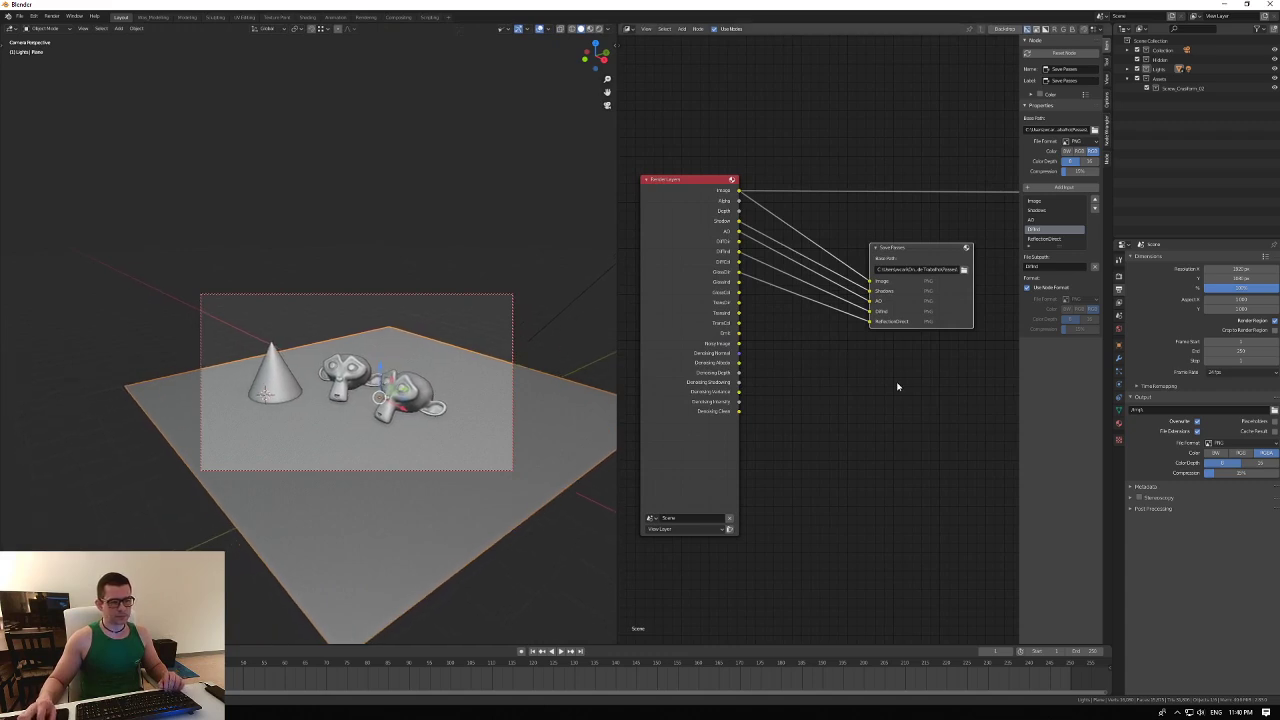
{"action": "left_click", "coordinate": [930, 233]}
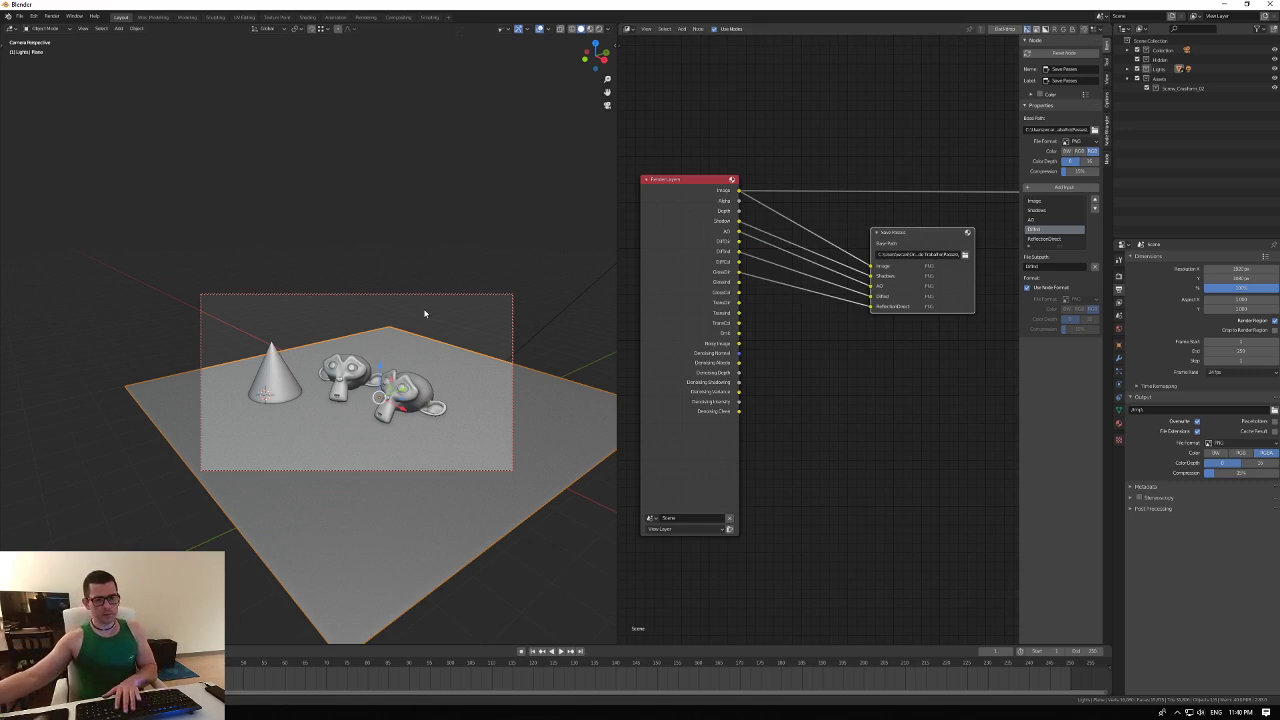
{"action": "left_click_drag", "start_coordinate": [907, 239], "coordinate": [1002, 232]}
{"action": "middle_click_drag", "start_coordinate": [814, 232], "coordinate": [766, 236]}
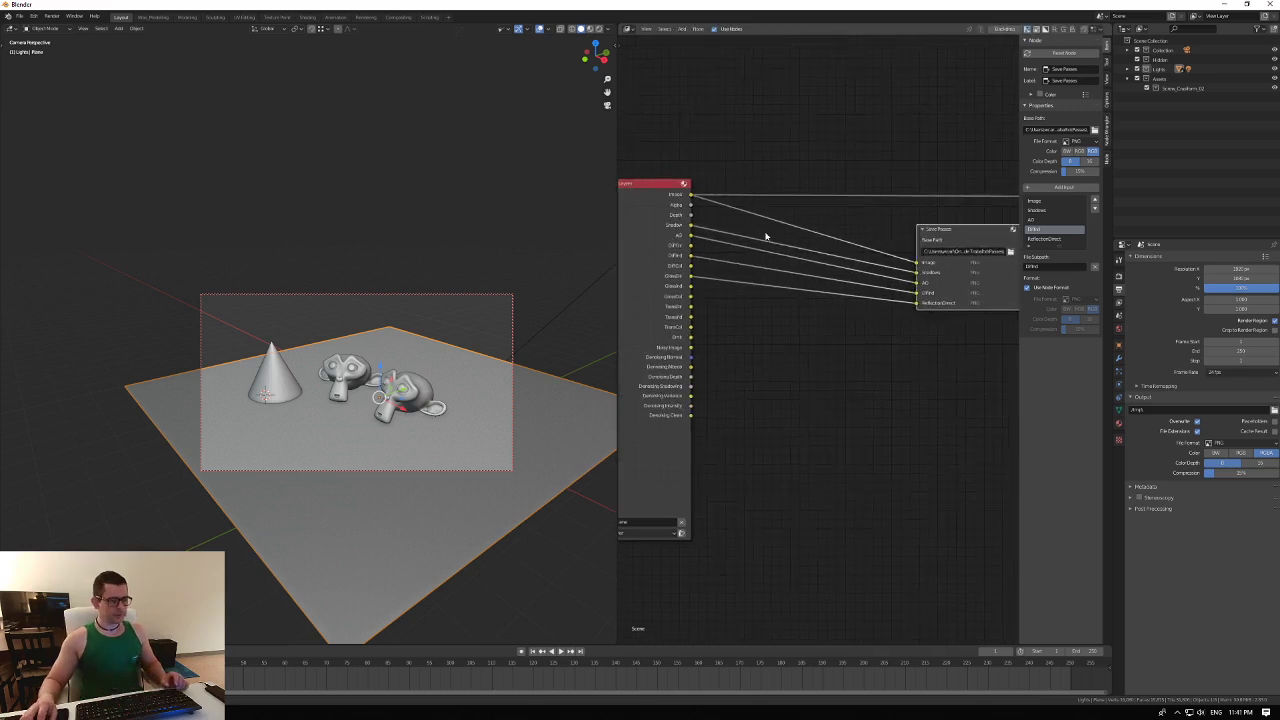
Insert a Denoise node into the Image link to SavePasses and connect Denoising Normal and Denoising Albedo to its Normal and Albedo inputs.
{"action": "key", "text": "shift+a"}
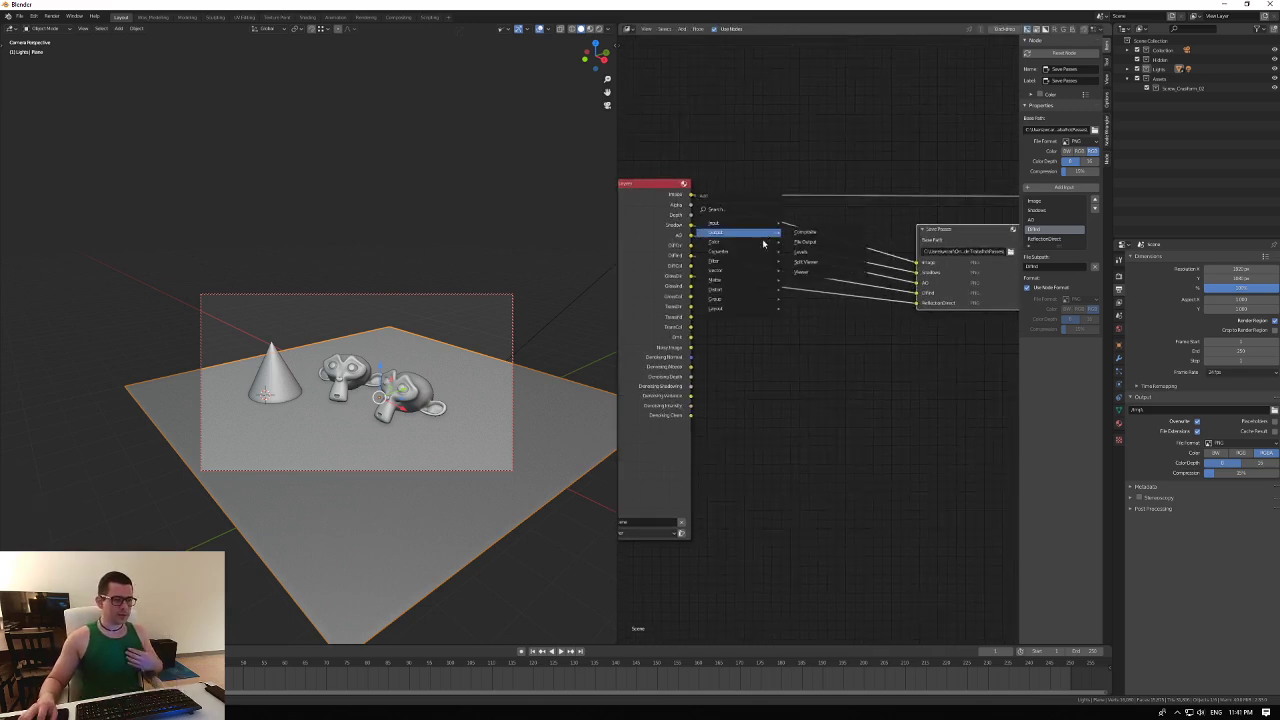
{"action": "mouse_move", "coordinate": [762, 252]}
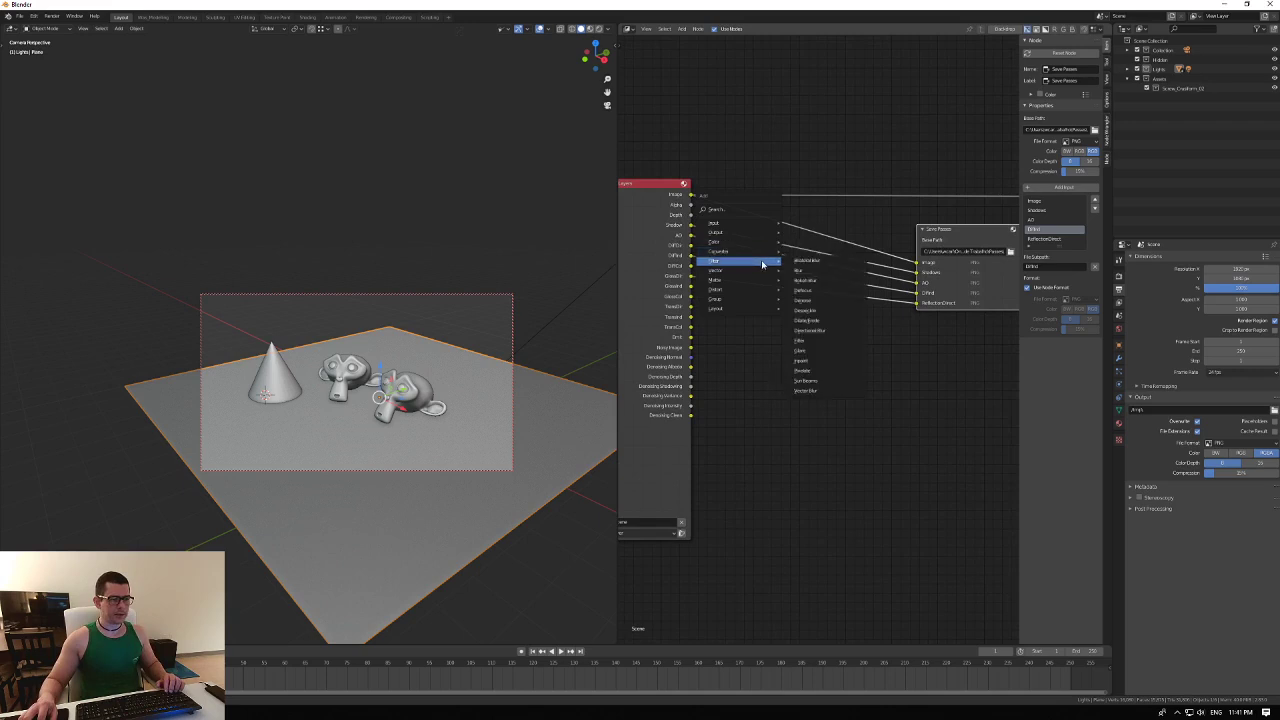
{"action": "left_click", "coordinate": [829, 298]}
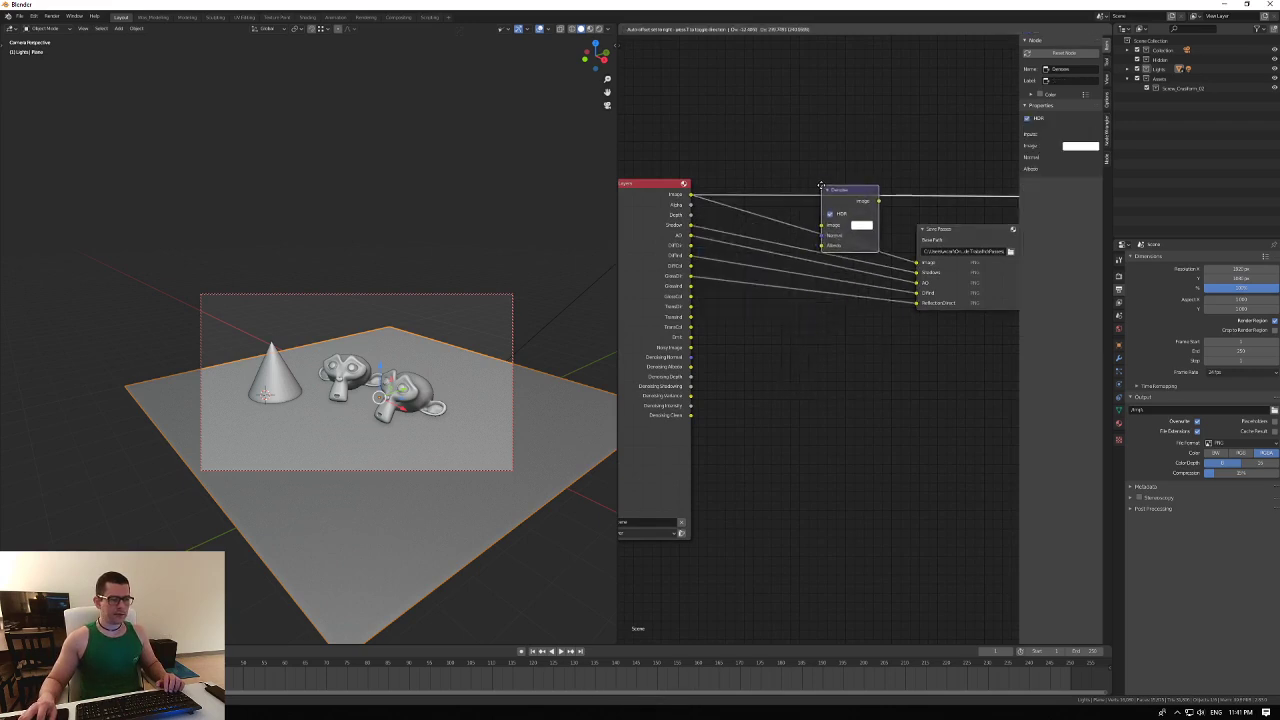
{"action": "left_click", "coordinate": [828, 204]}
{"action": "left_click_drag", "start_coordinate": [846, 226], "coordinate": [841, 171]}
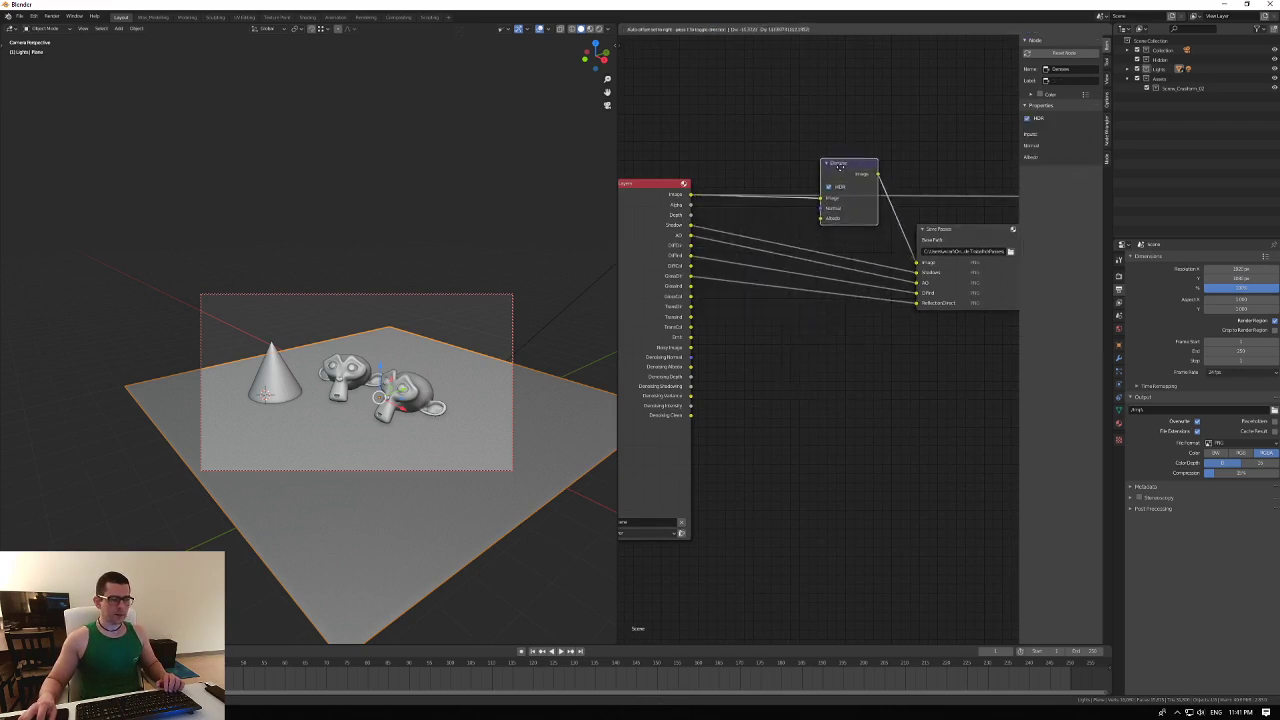
{"action": "left_click_drag", "start_coordinate": [691, 357], "coordinate": [821, 207]}
{"action": "left_click_drag", "start_coordinate": [691, 367], "coordinate": [851, 183]}
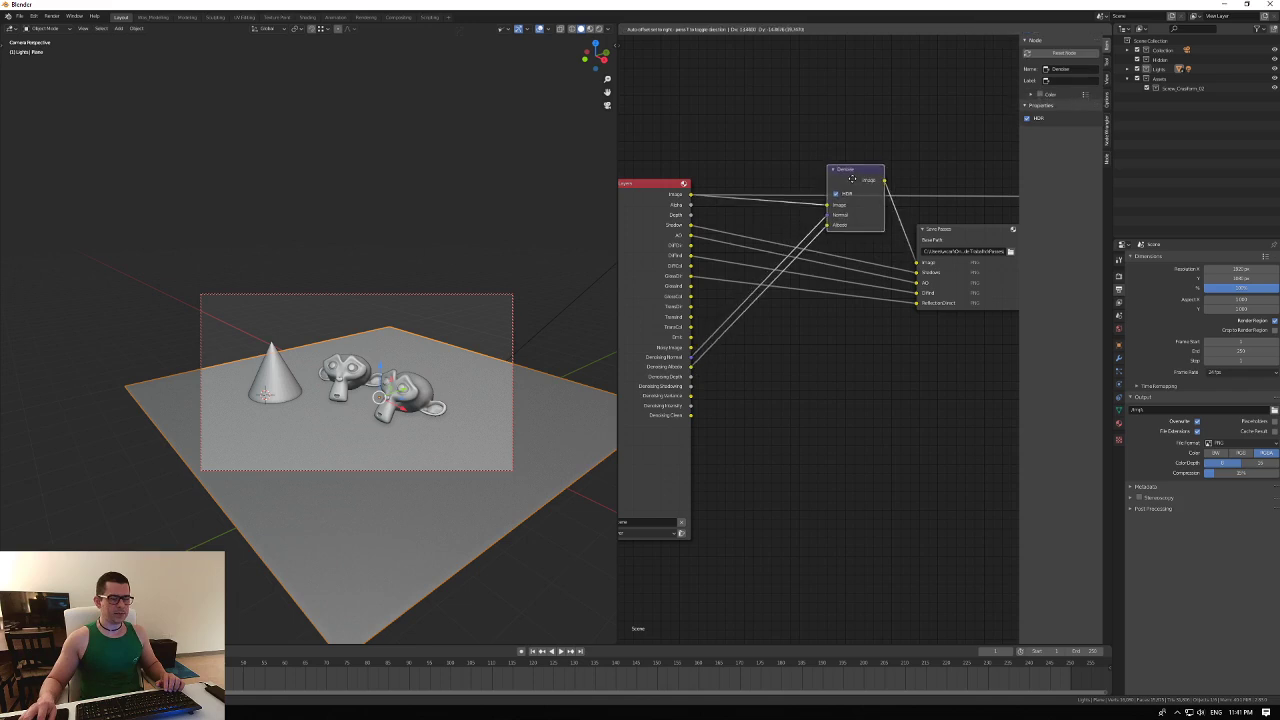
Show the Cycles render settings and render the current frame.
{"action": "left_click", "coordinate": [1120, 277]}
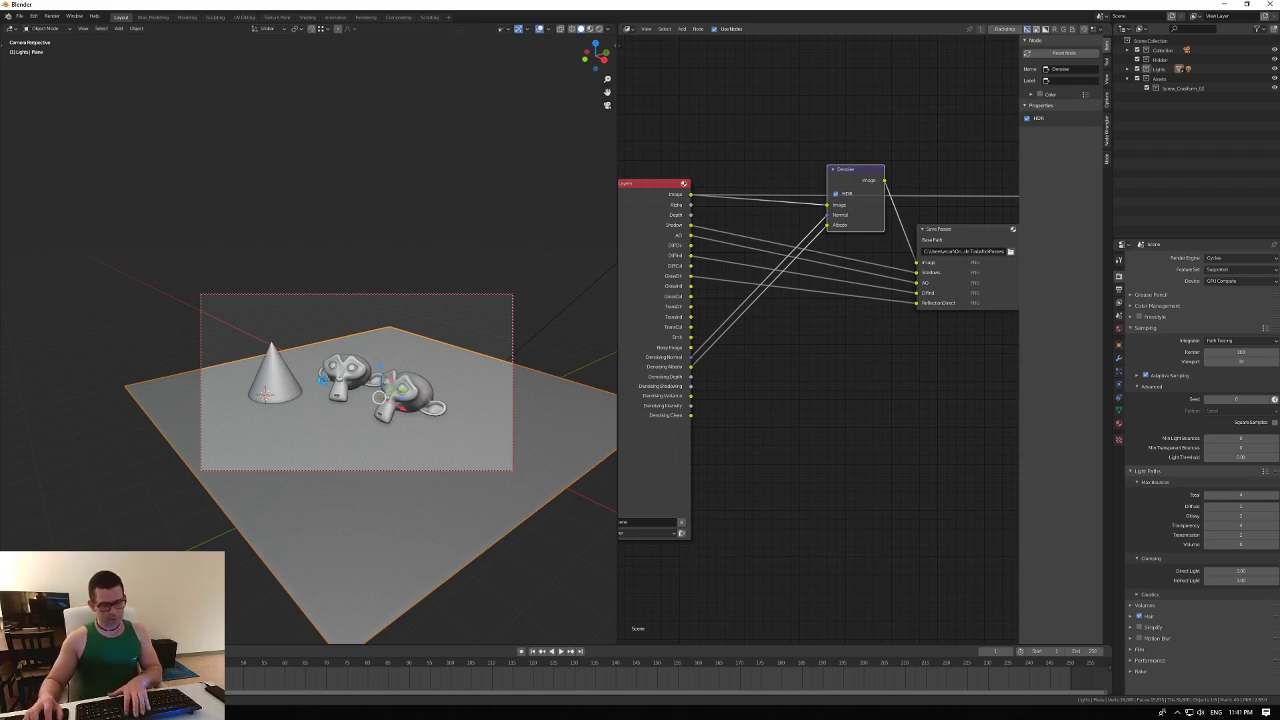
{"action": "key", "text": "F12"}
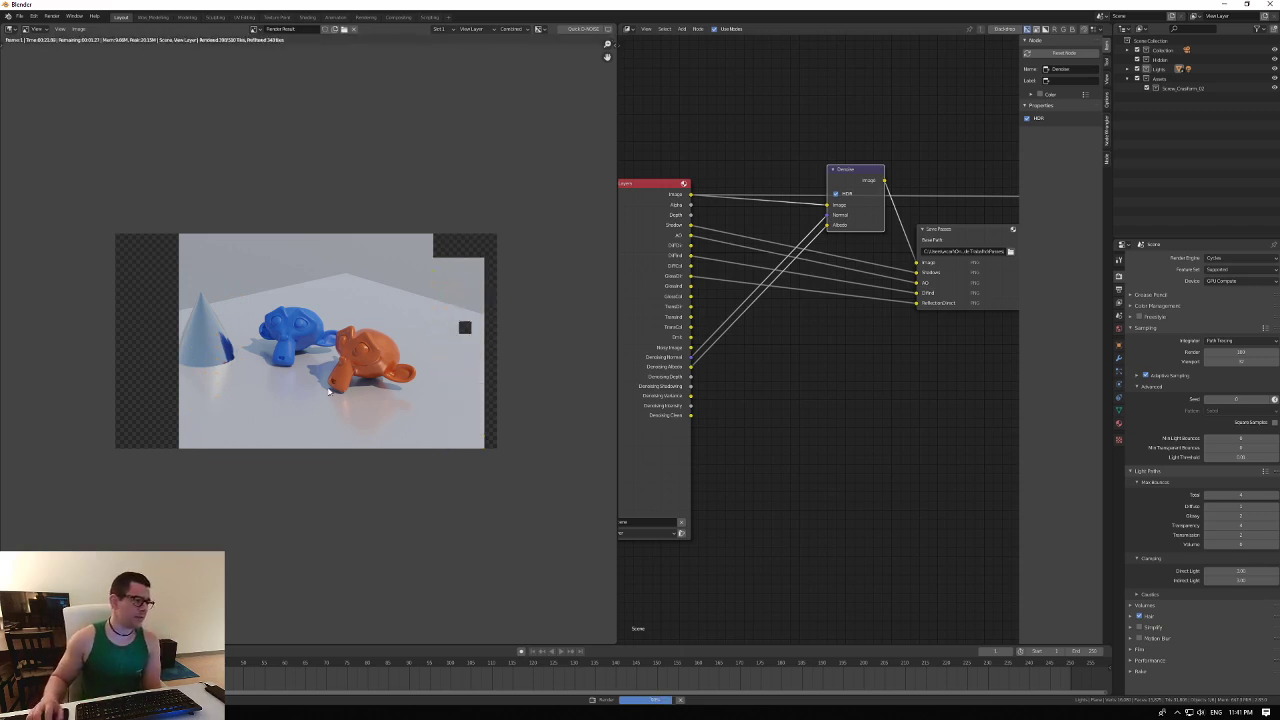
Examine the rendered monkey heads, their shadows and floor reflections up close for noise.
{"action": "scroll", "coordinate": [379, 391], "scroll_direction": "up", "scroll_amount": 6}
{"action": "scroll", "coordinate": [379, 391], "scroll_direction": "down", "scroll_amount": 6}
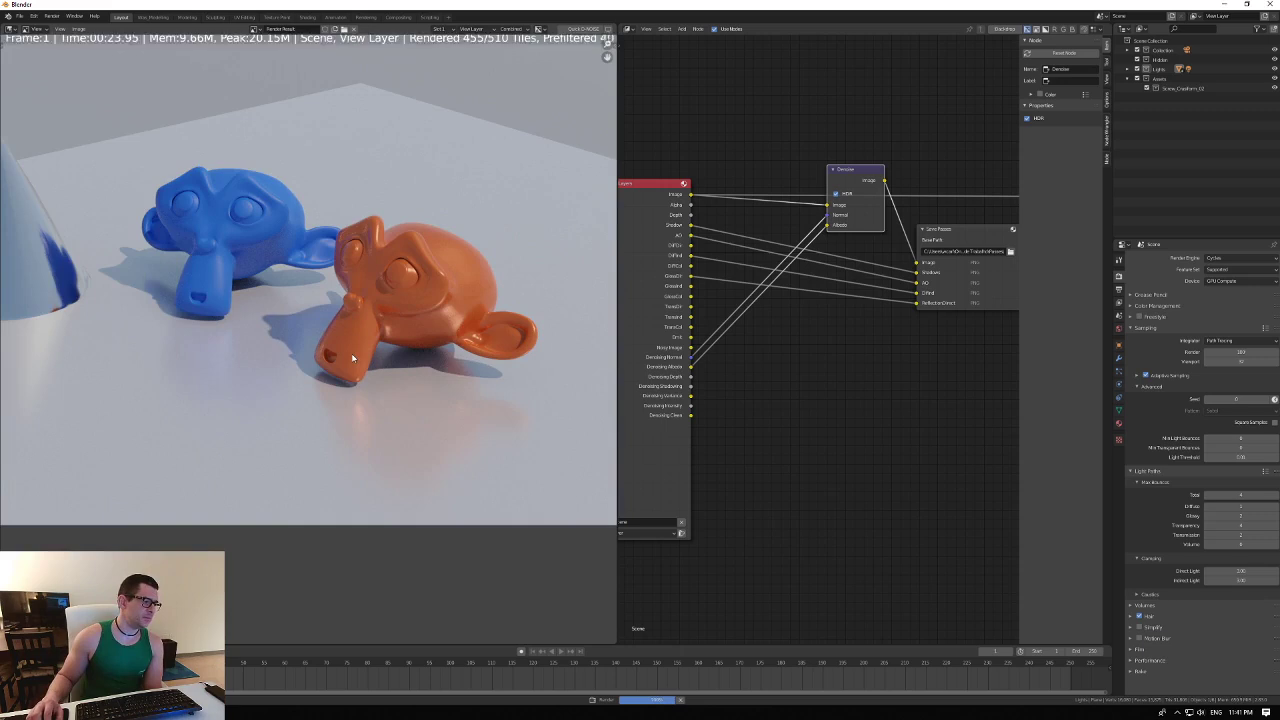
{"action": "scroll", "coordinate": [523, 374], "scroll_direction": "up", "scroll_amount": 3}
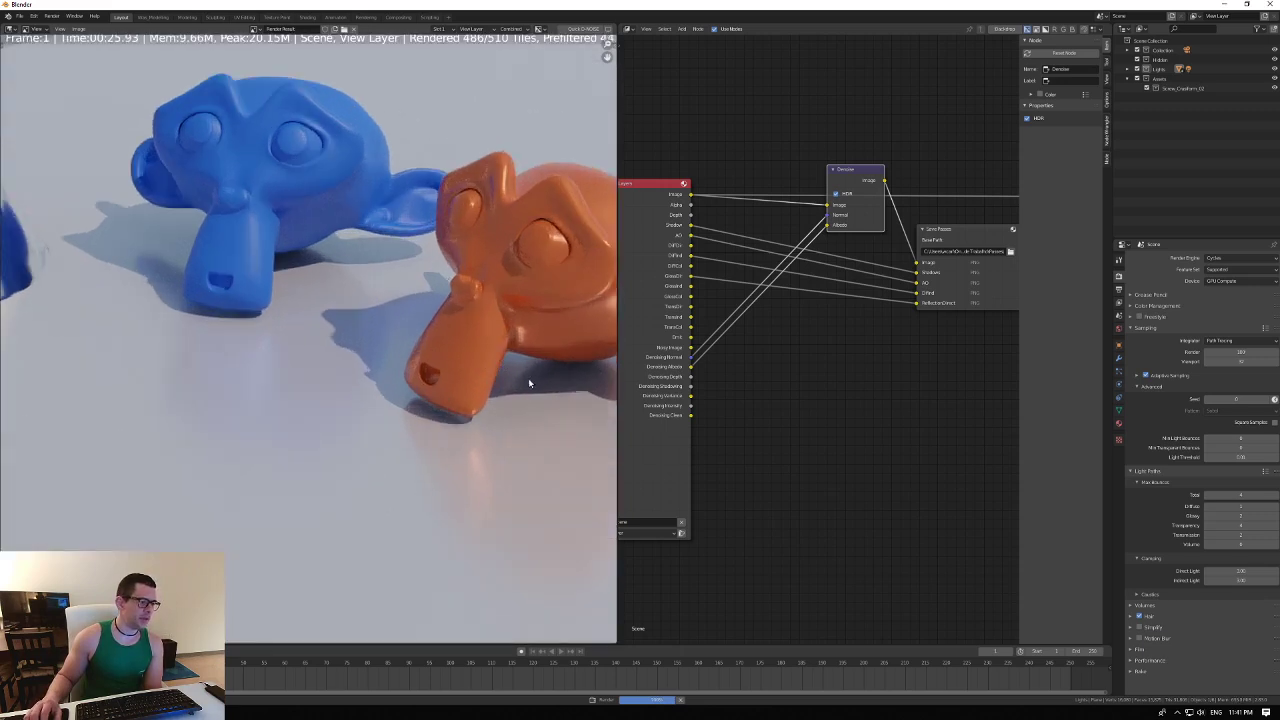
{"action": "scroll", "coordinate": [432, 376], "scroll_direction": "up", "scroll_amount": 2}
{"action": "scroll", "coordinate": [445, 378], "scroll_direction": "down", "scroll_amount": 1}
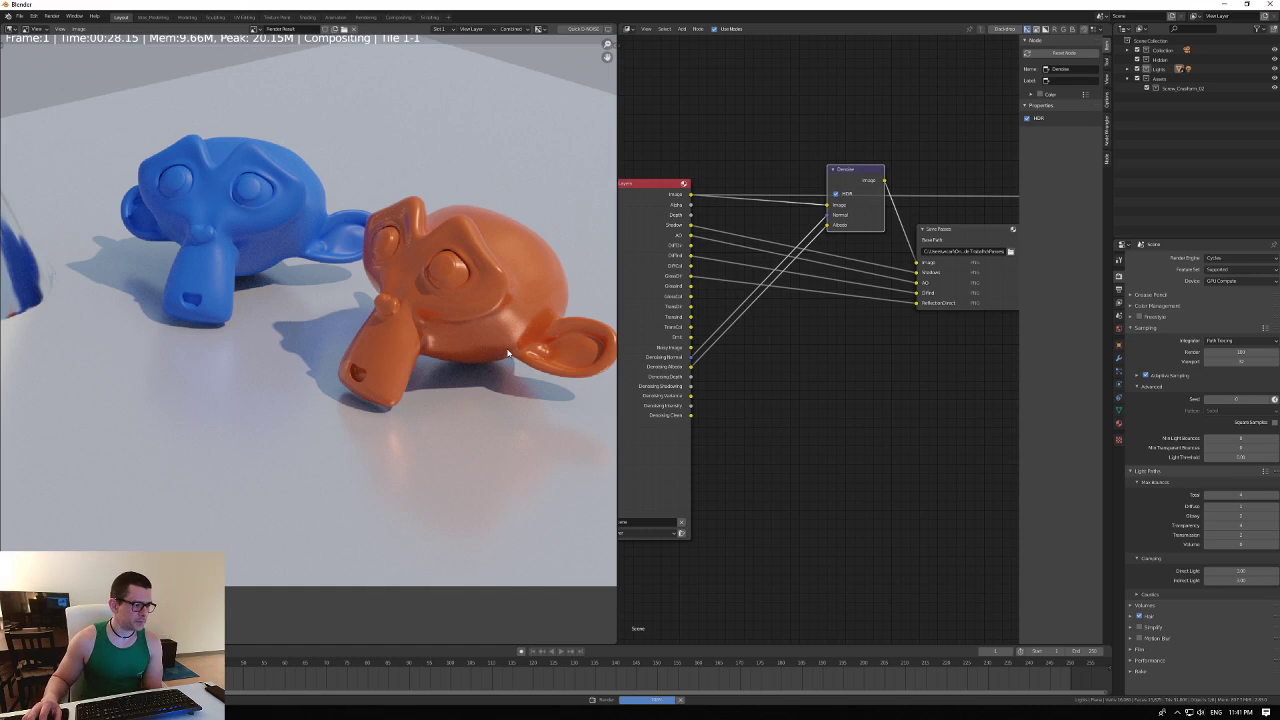
{"action": "middle_click_drag", "start_coordinate": [504, 334], "coordinate": [215, 330]}
{"action": "scroll", "coordinate": [215, 330], "scroll_direction": "up", "scroll_amount": 3}
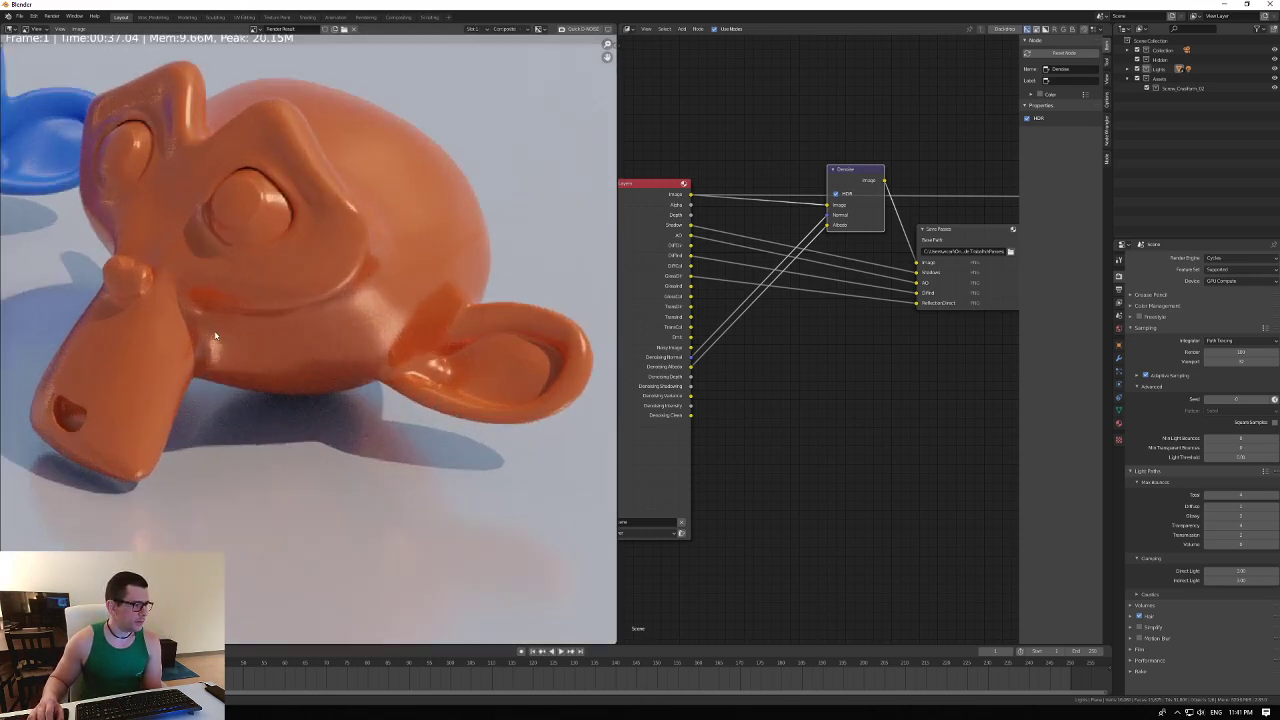
{"action": "scroll", "coordinate": [215, 333], "scroll_direction": "down", "scroll_amount": 4}
{"action": "scroll", "coordinate": [215, 340], "scroll_direction": "down", "scroll_amount": 3}
{"action": "scroll", "coordinate": [330, 364], "scroll_direction": "up", "scroll_amount": 3}
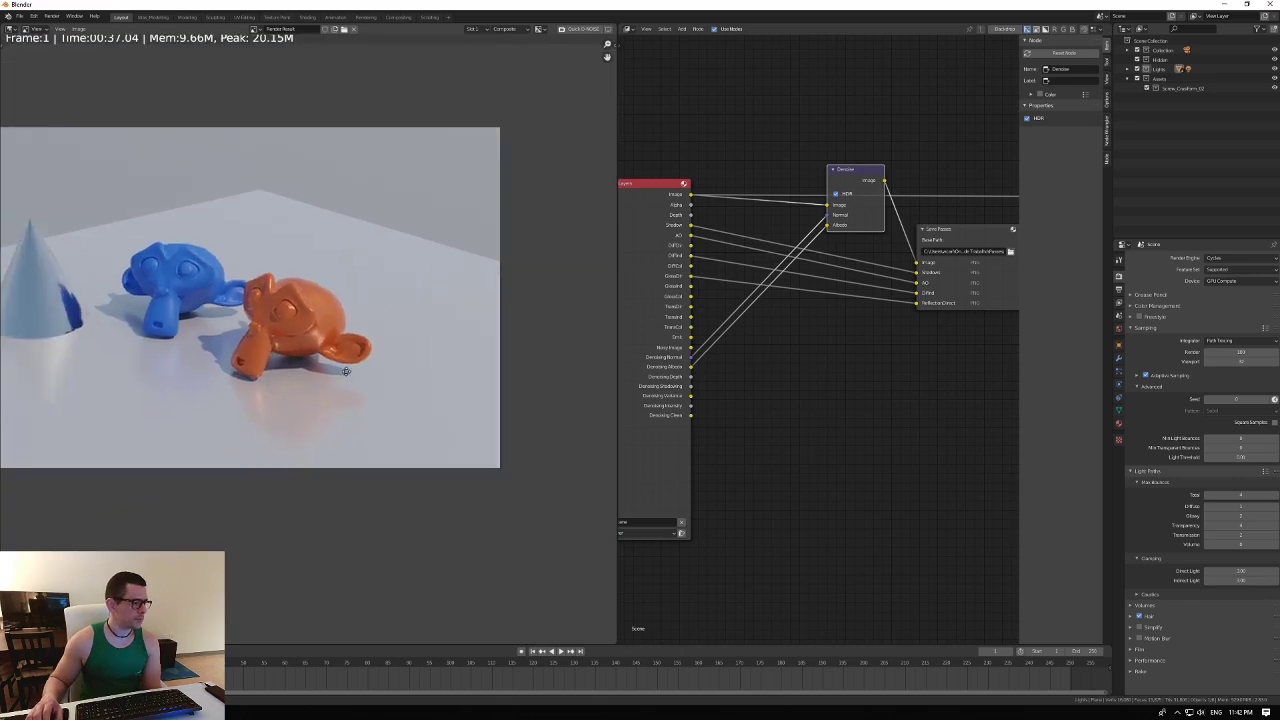
{"action": "scroll", "coordinate": [340, 362], "scroll_direction": "down", "scroll_amount": 1}
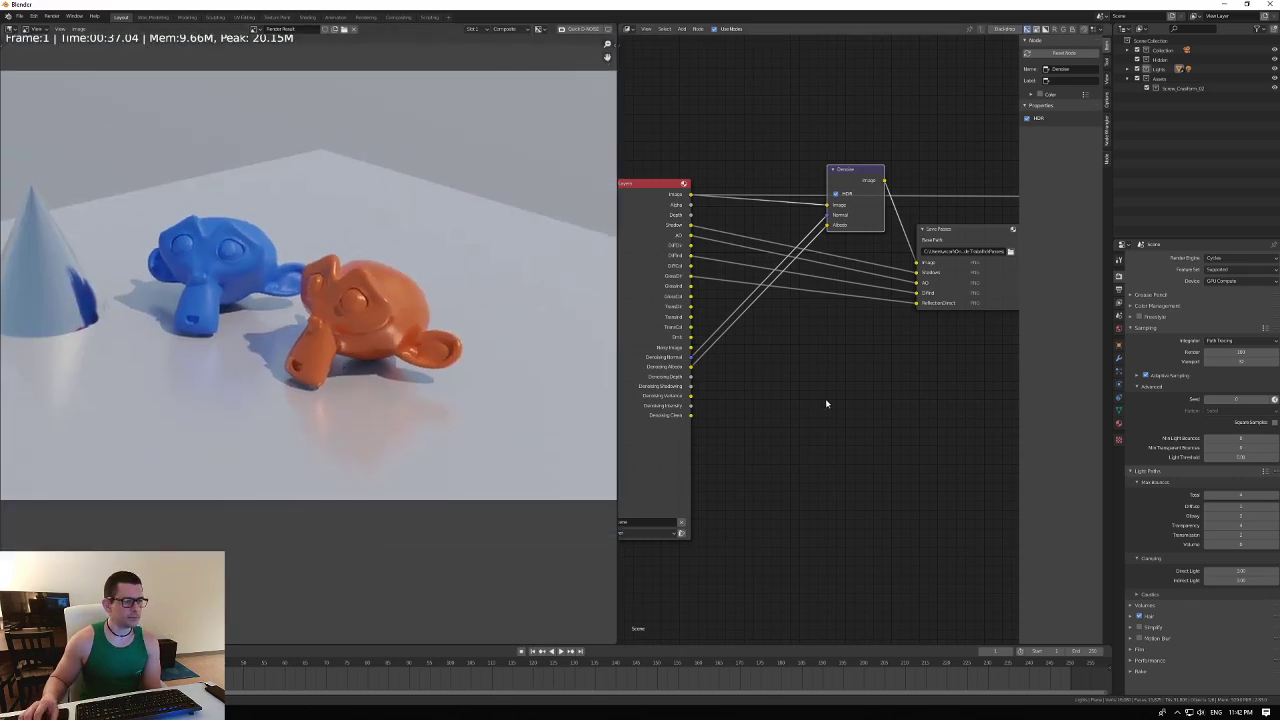
Link the Denoise node's Image output to the Composite node's Image input.
{"action": "middle_click_drag", "start_coordinate": [829, 400], "coordinate": [784, 411]}
{"action": "mouse_move", "coordinate": [817, 200]}
{"action": "left_mouse_down"}
{"action": "mouse_move", "coordinate": [792, 222]}
{"action": "mouse_move", "coordinate": [979, 218]}
{"action": "left_mouse_up"}
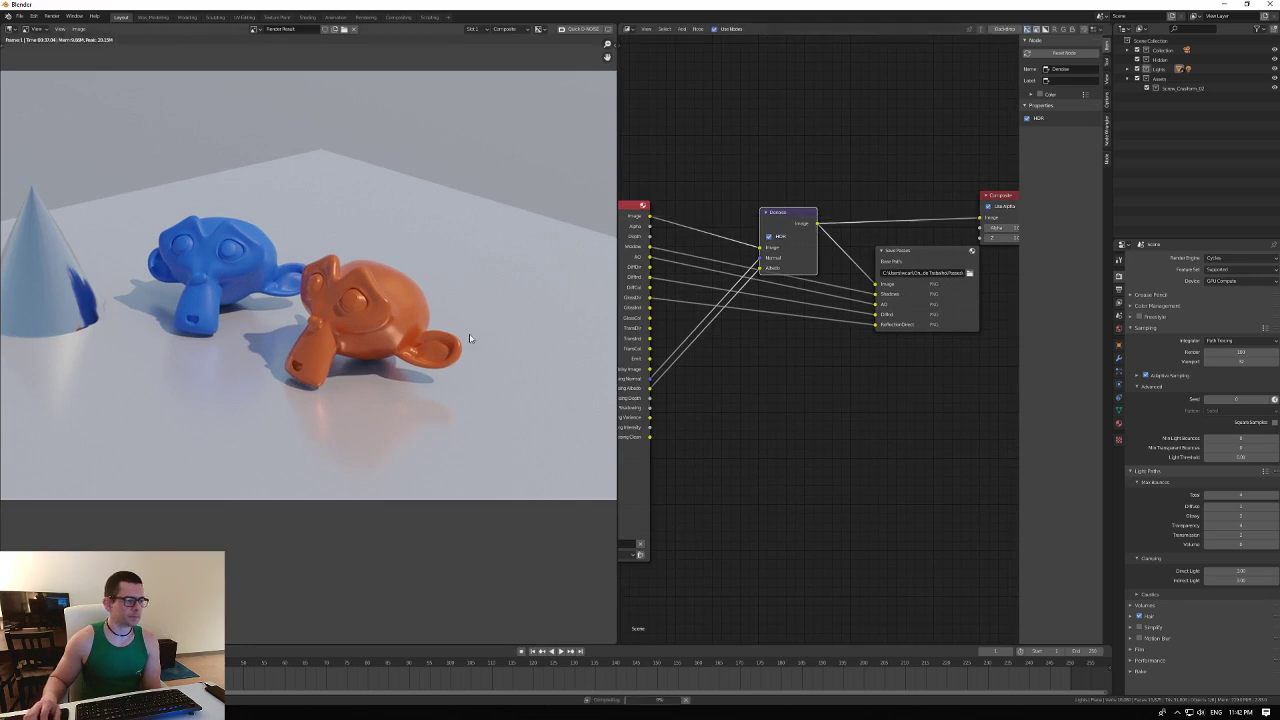
Inspect the denoised composite up close around both monkey heads and across the whole image.
{"action": "scroll", "coordinate": [419, 339], "scroll_direction": "up", "scroll_amount": 5}
{"action": "middle_click_drag", "start_coordinate": [220, 420], "coordinate": [349, 366]}
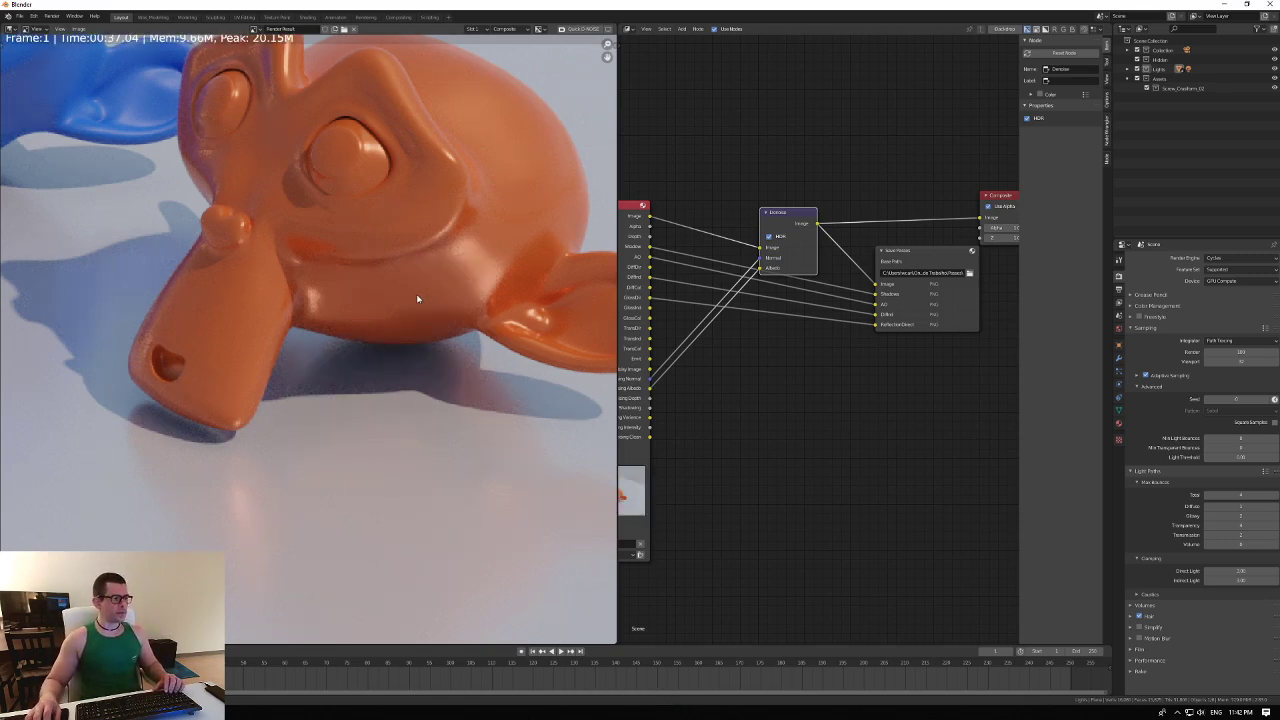
{"action": "scroll", "coordinate": [418, 299], "scroll_direction": "down", "scroll_amount": 3}
{"action": "scroll", "coordinate": [338, 309], "scroll_direction": "up", "scroll_amount": 4}
{"action": "middle_click_drag", "start_coordinate": [338, 309], "coordinate": [466, 397]}
{"action": "scroll", "coordinate": [418, 368], "scroll_direction": "down", "scroll_amount": 2}
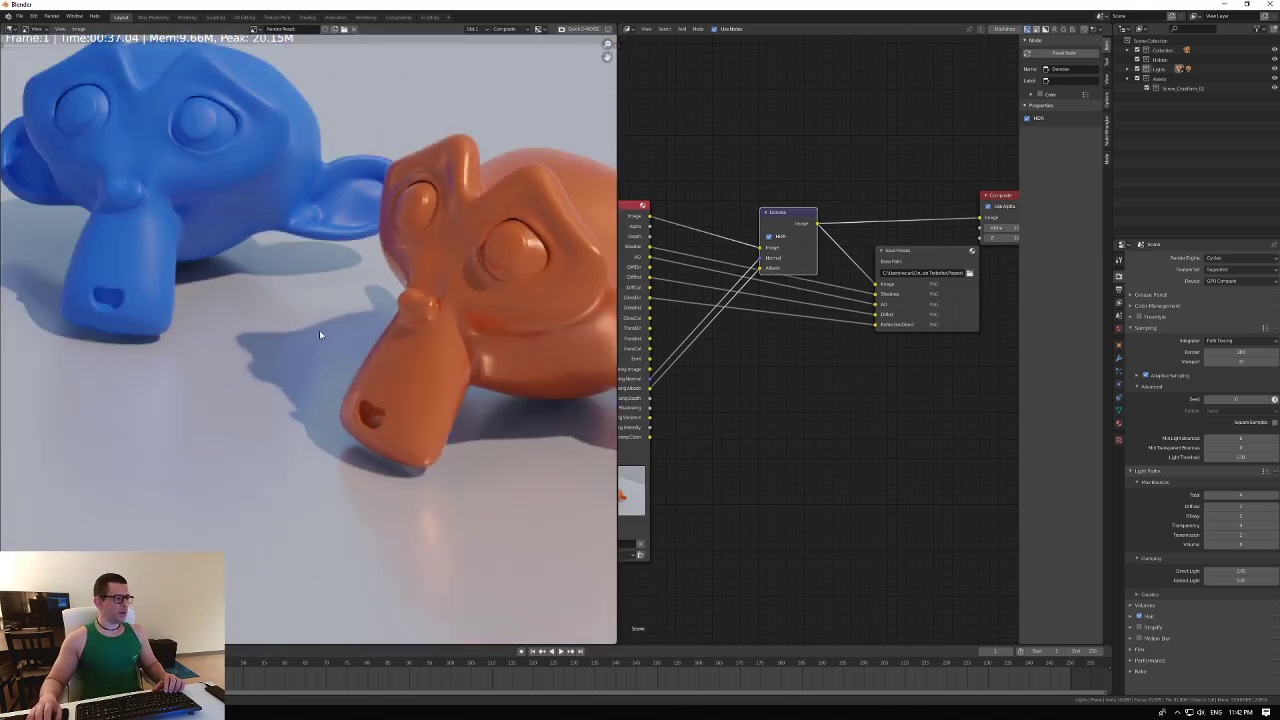
{"action": "scroll", "coordinate": [322, 336], "scroll_direction": "down", "scroll_amount": 2}
{"action": "mouse_move", "coordinate": [328, 337]}
{"action": "middle_mouse_down"}
{"action": "mouse_move", "coordinate": [354, 351]}
{"action": "mouse_move", "coordinate": [314, 352]}
{"action": "middle_mouse_up"}
{"action": "scroll", "coordinate": [354, 350], "scroll_direction": "down", "scroll_amount": 3}
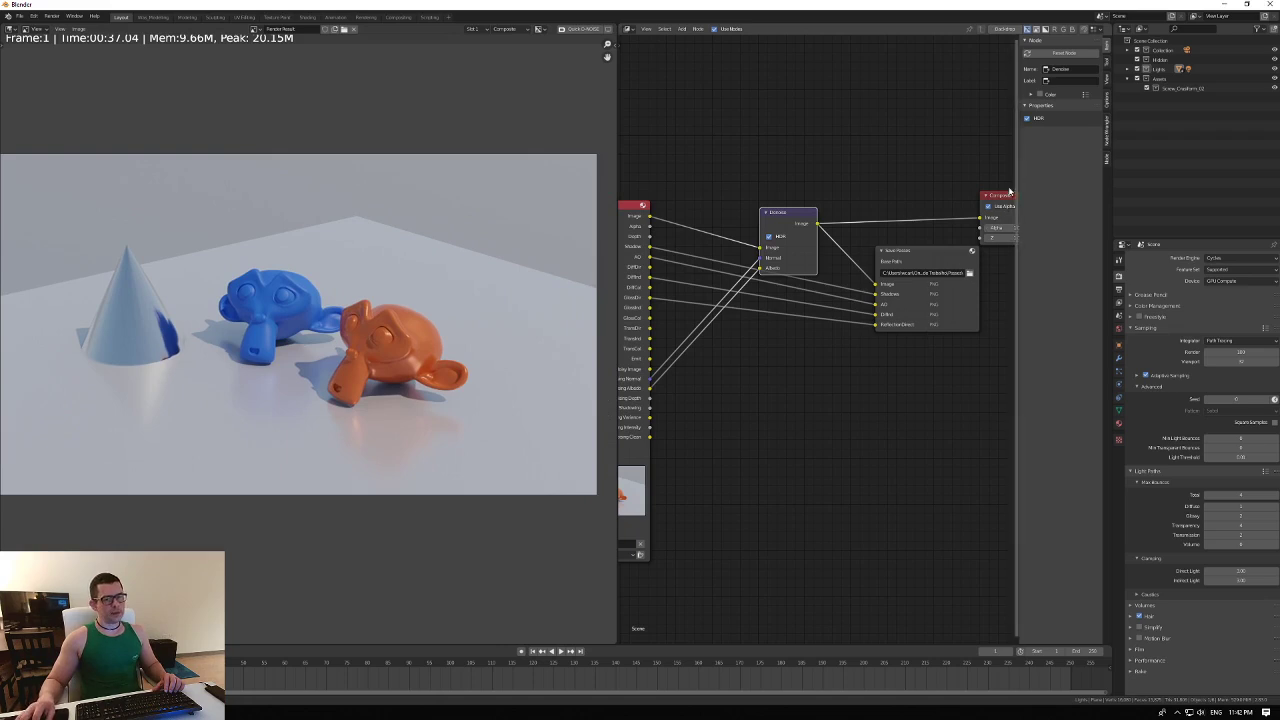
Move the Composite node closer to Denoise, above SavePasses, and shift SavePasses slightly down to tidy the node layout.
{"action": "left_click_drag", "start_coordinate": [1002, 200], "coordinate": [907, 171]}
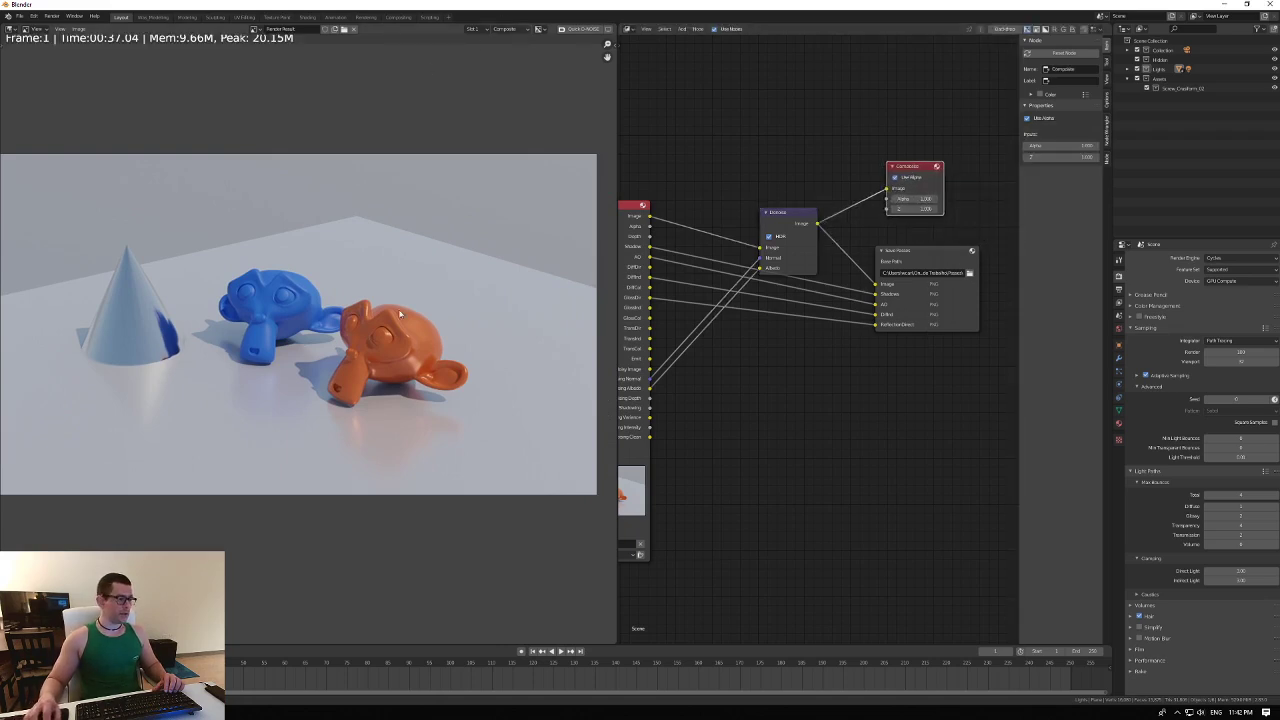
{"action": "left_click_drag", "start_coordinate": [914, 177], "coordinate": [931, 175]}
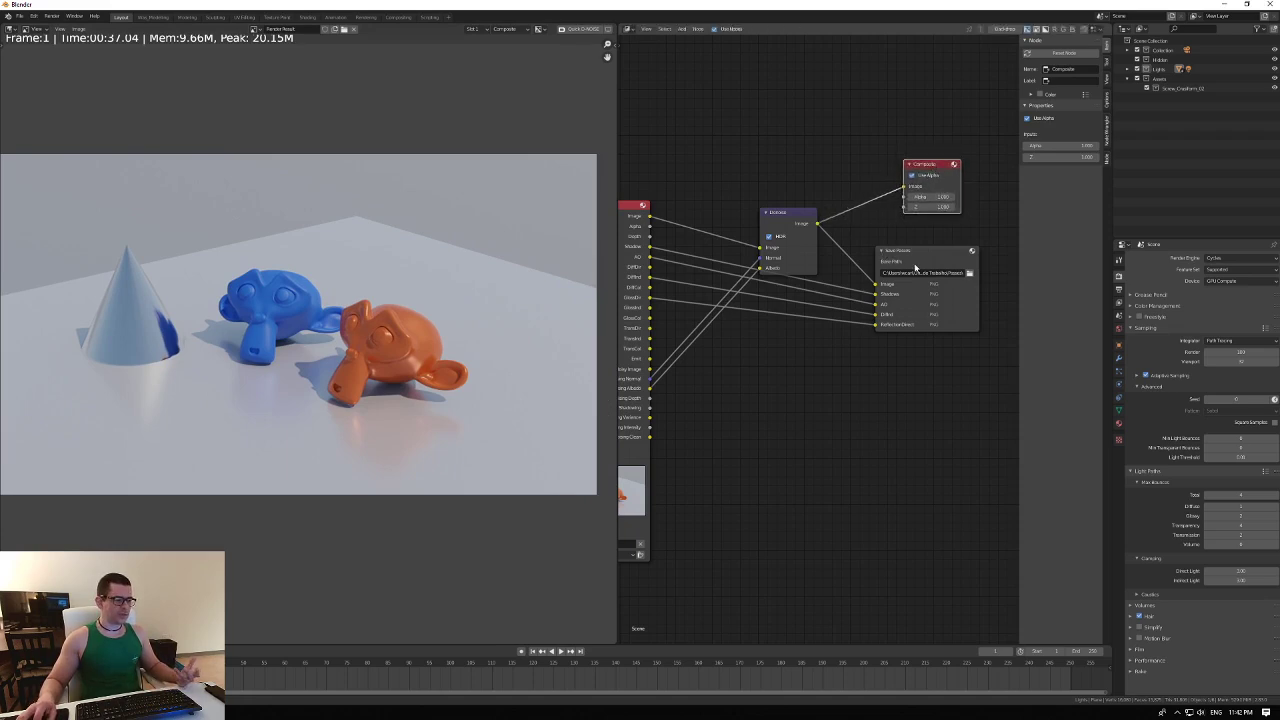
{"action": "left_click_drag", "start_coordinate": [915, 267], "coordinate": [905, 279]}
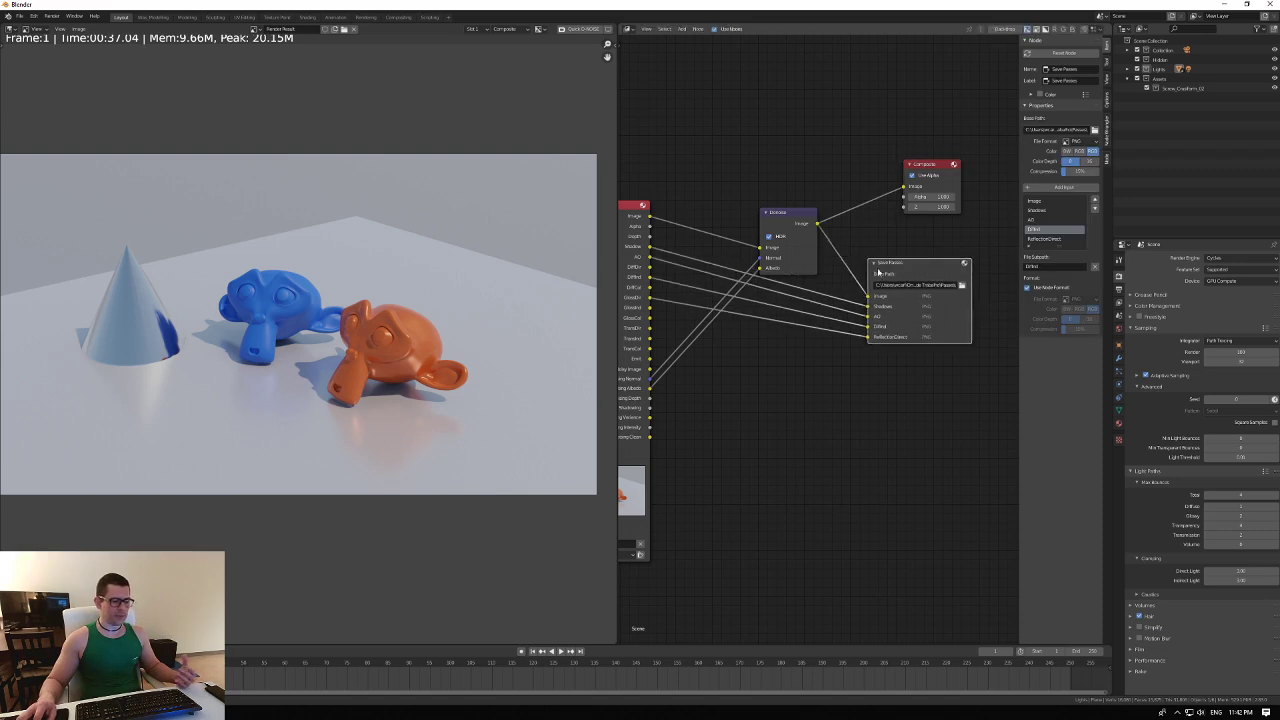
{"action": "key", "text": "Home"}
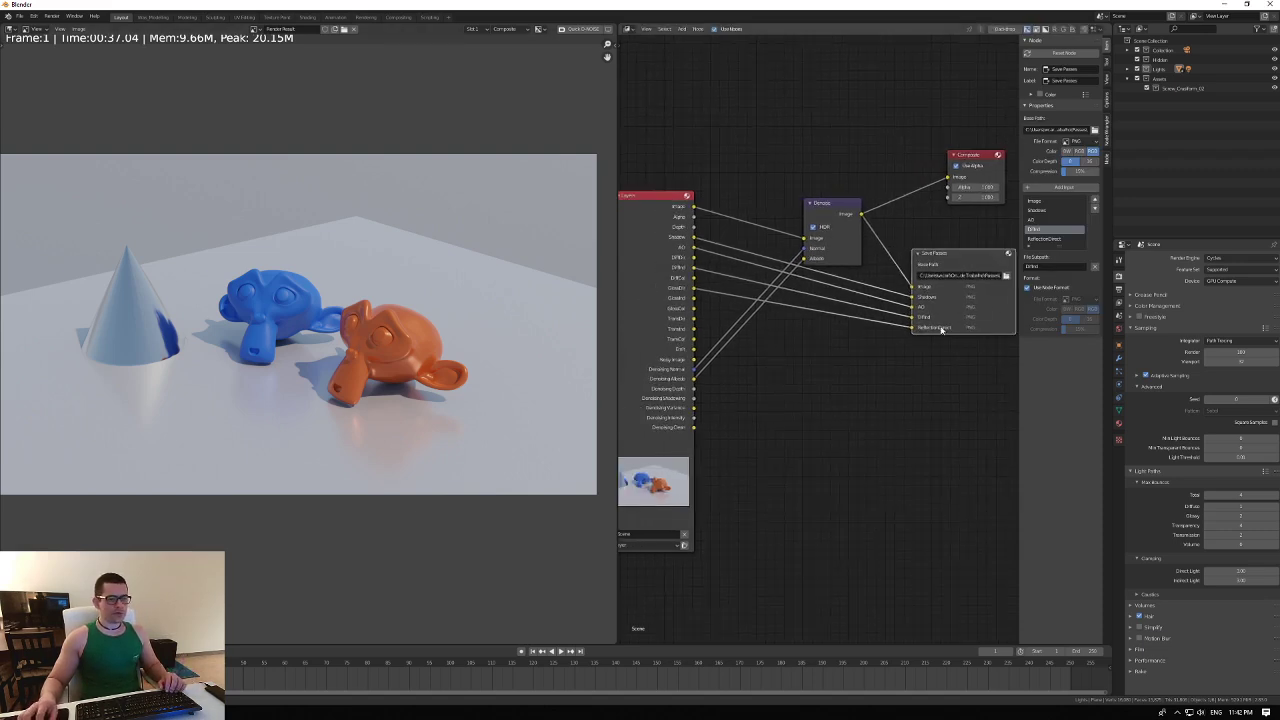
Switch to File Explorer and open the Passes folder on the Desktop.
{"action": "key", "text": "alt+Tab"}
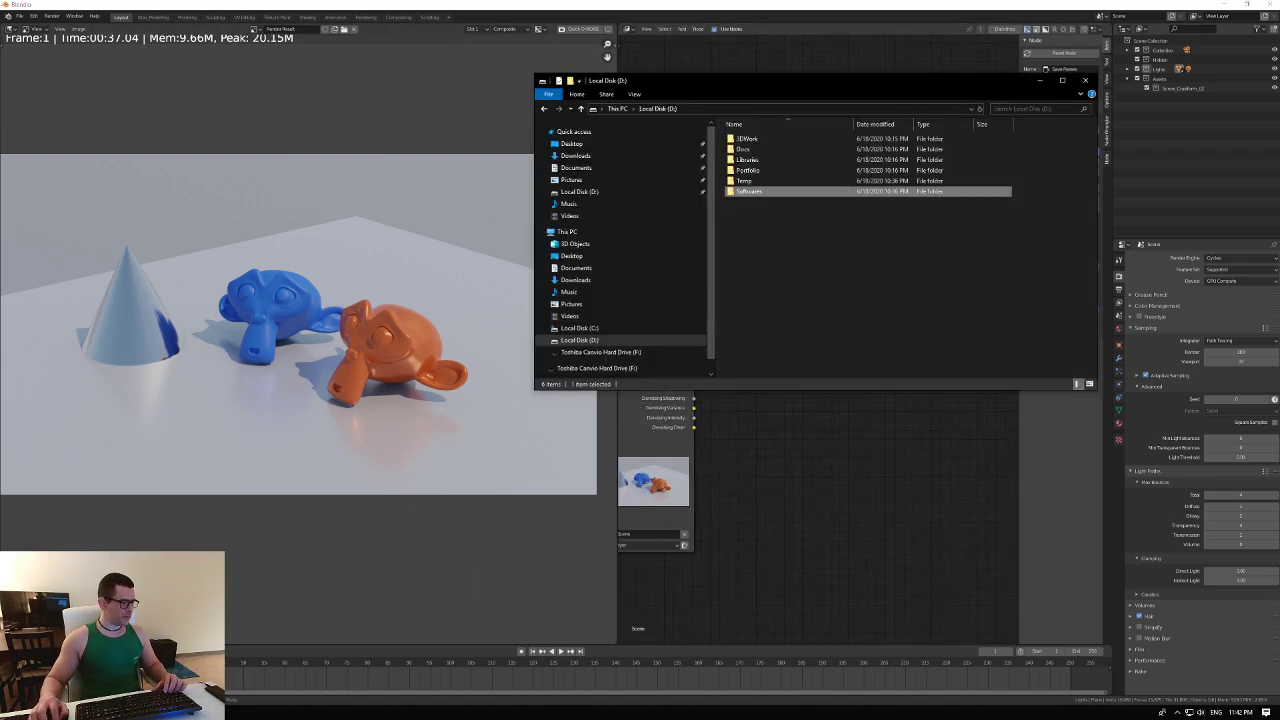
{"action": "left_click", "coordinate": [572, 143]}
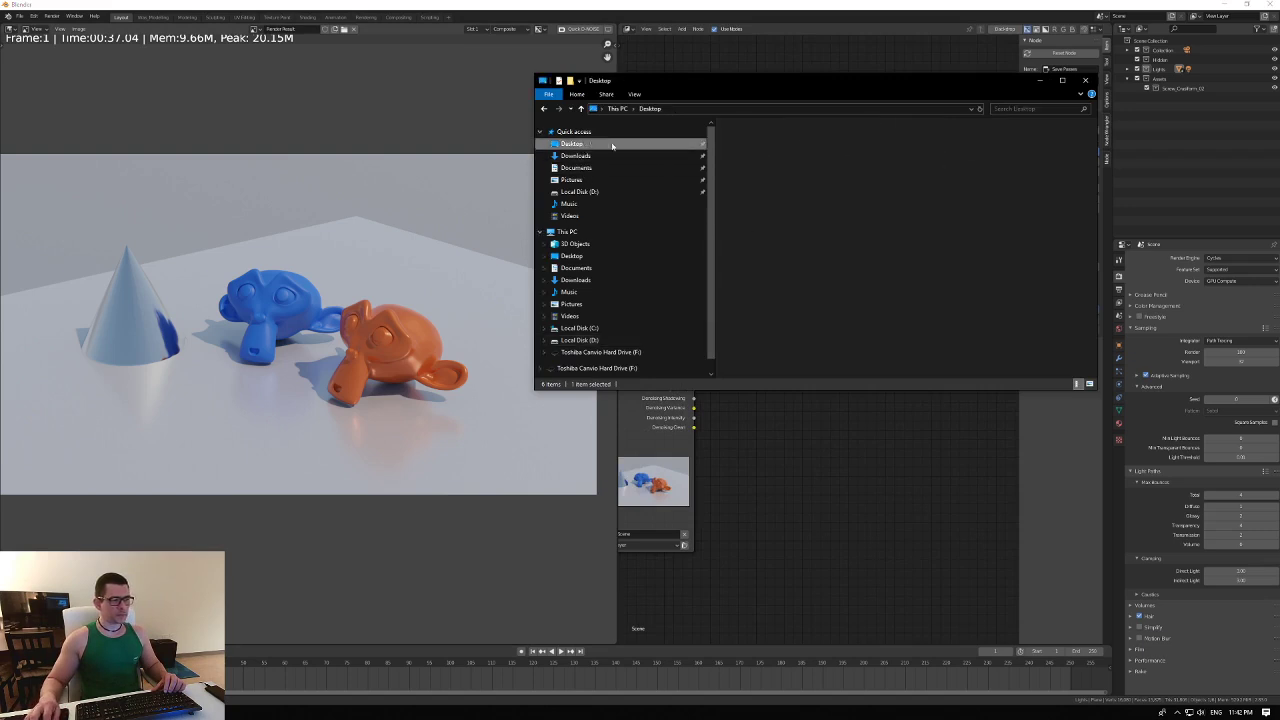
{"action": "double_click", "coordinate": [754, 141]}
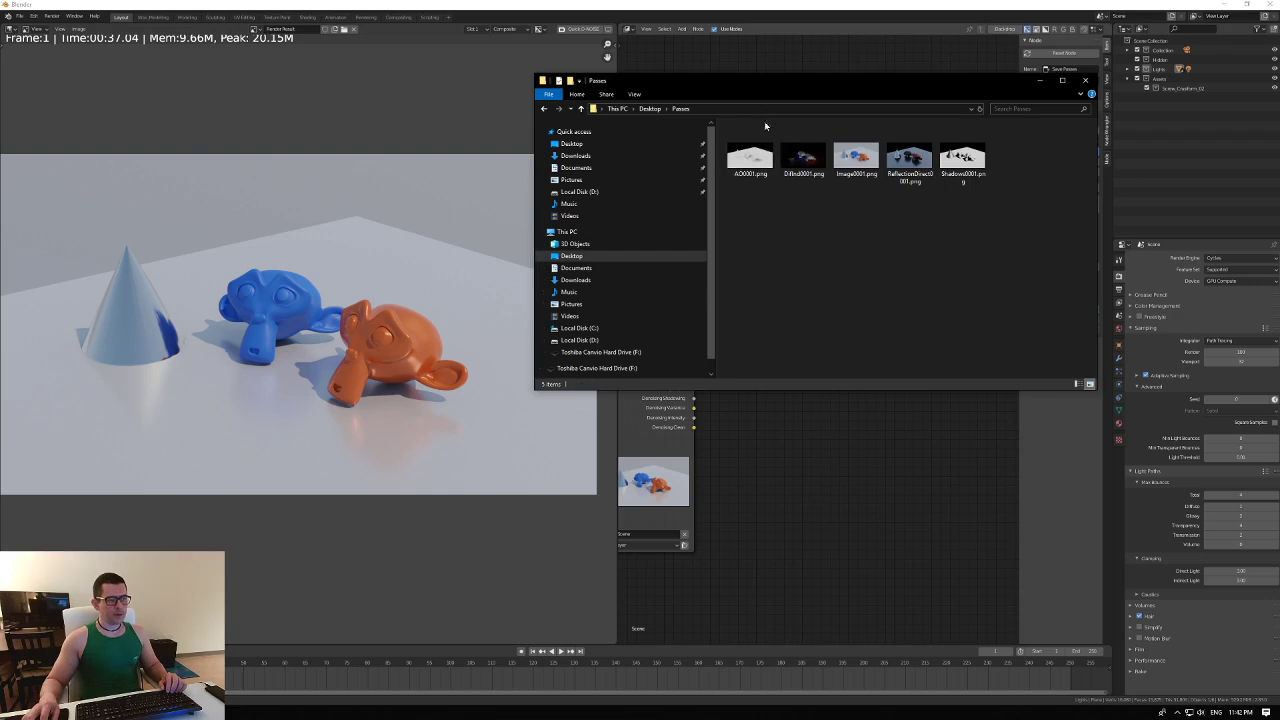
Open AO0001.png in the Photos viewer and review all the saved pass images through Shadows0001.png and back.
{"action": "double_click", "coordinate": [765, 158]}
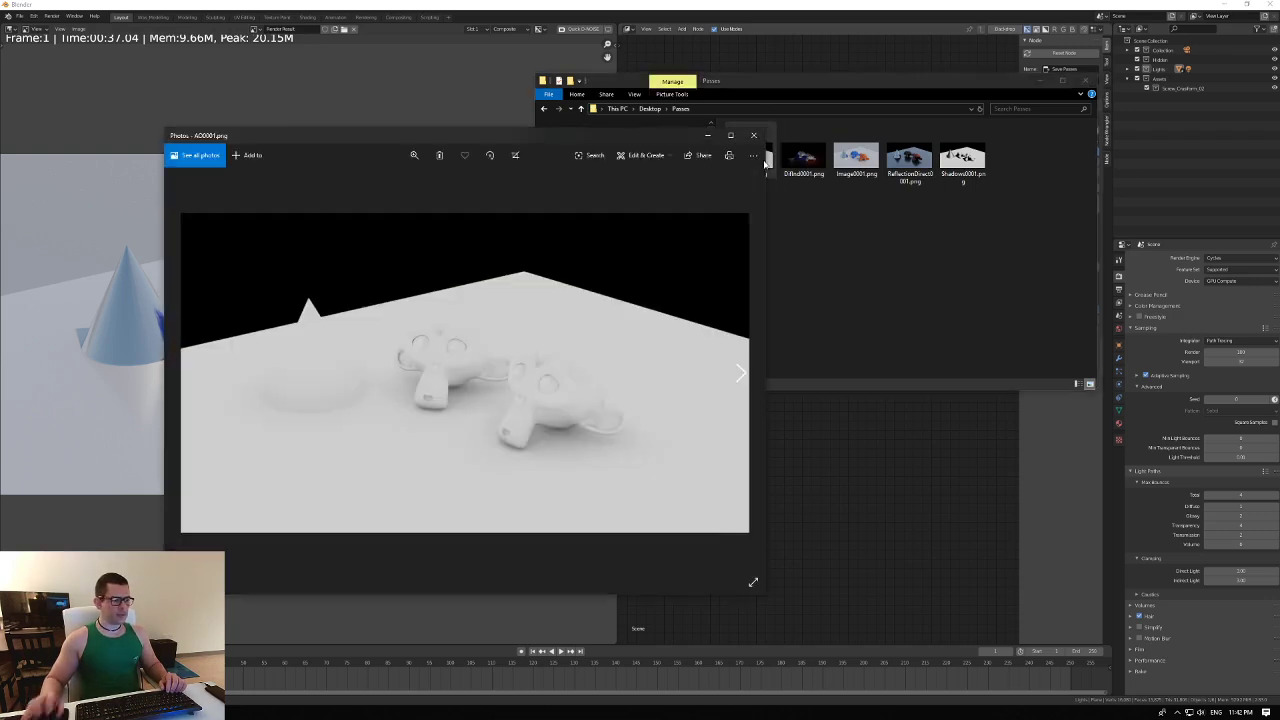
{"action": "key", "text": "Right"}
{"action": "key", "text": "Right"}
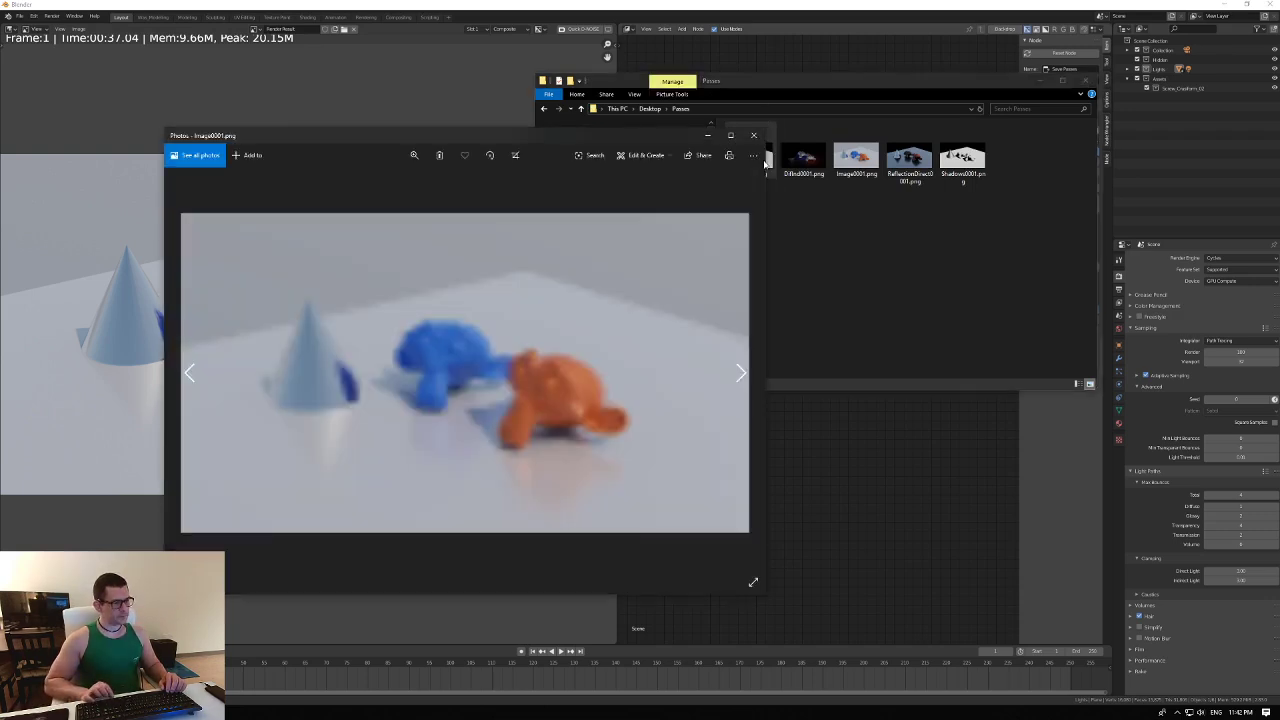
{"action": "key", "text": "Right"}
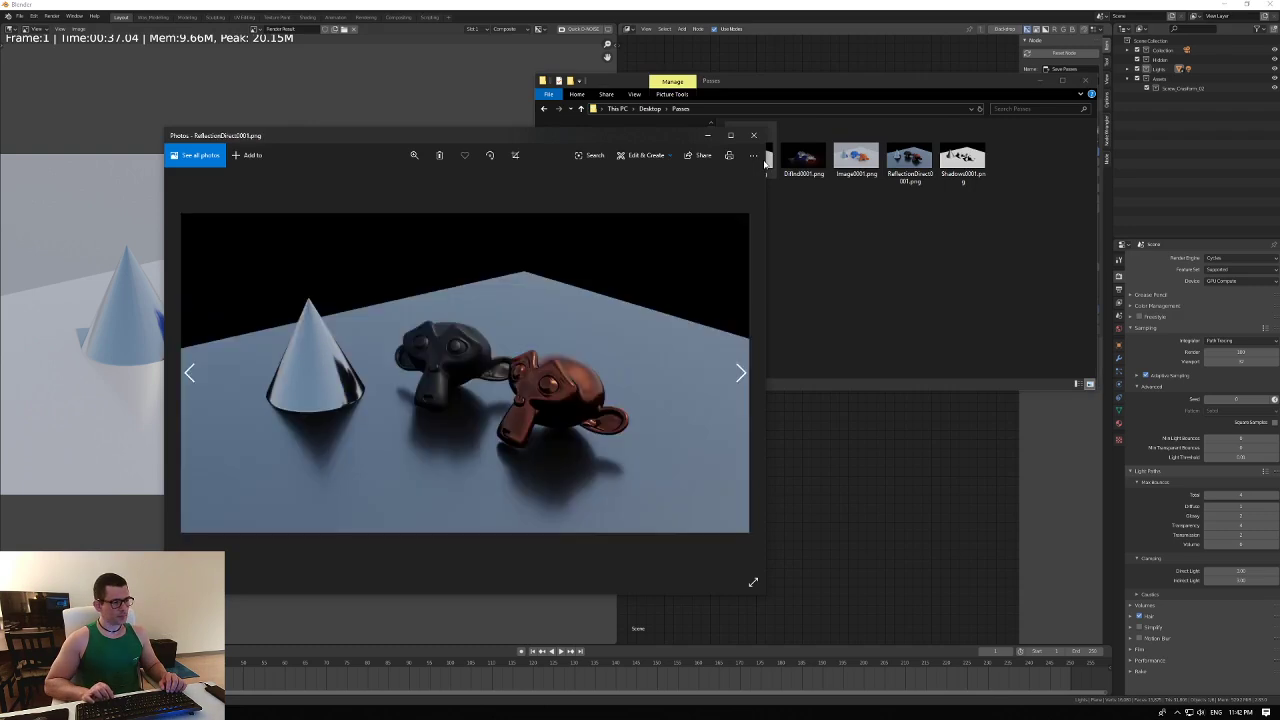
{"action": "key", "text": "Right"}
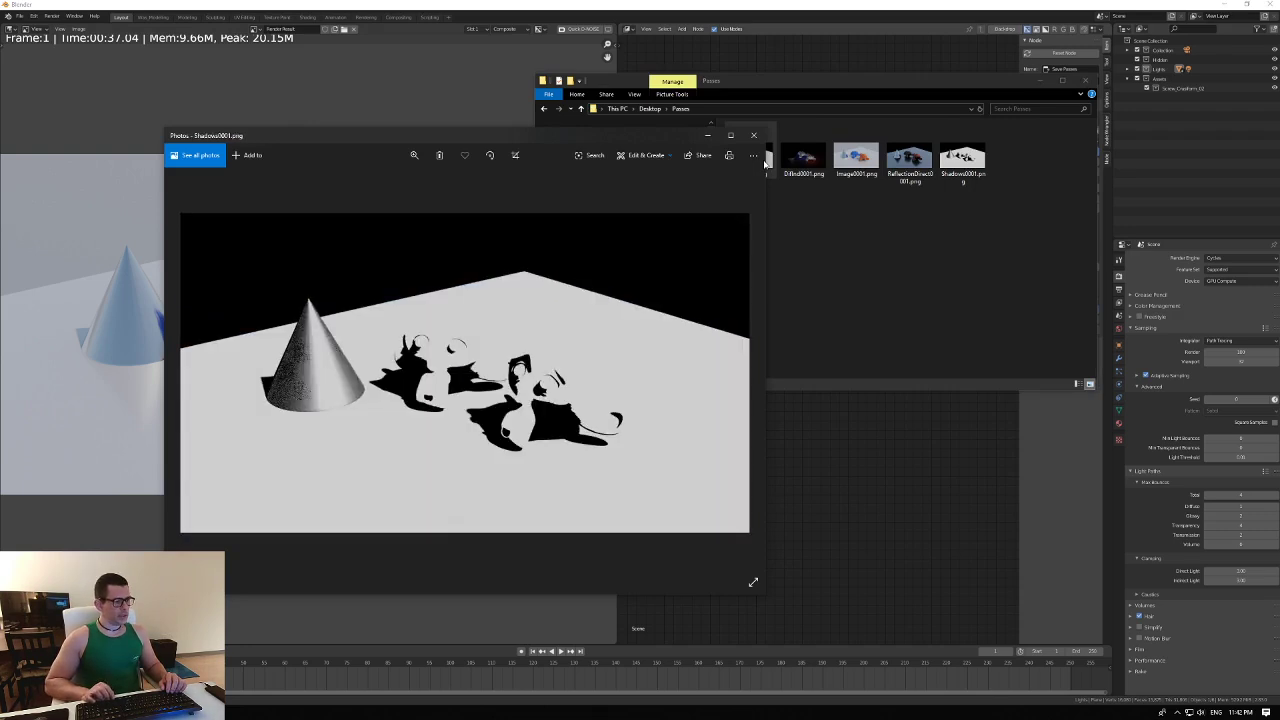
{"action": "key", "text": "Left"}
{"action": "key", "text": "Left"}
{"action": "key", "text": "Left"}
{"action": "key", "text": "Left"}
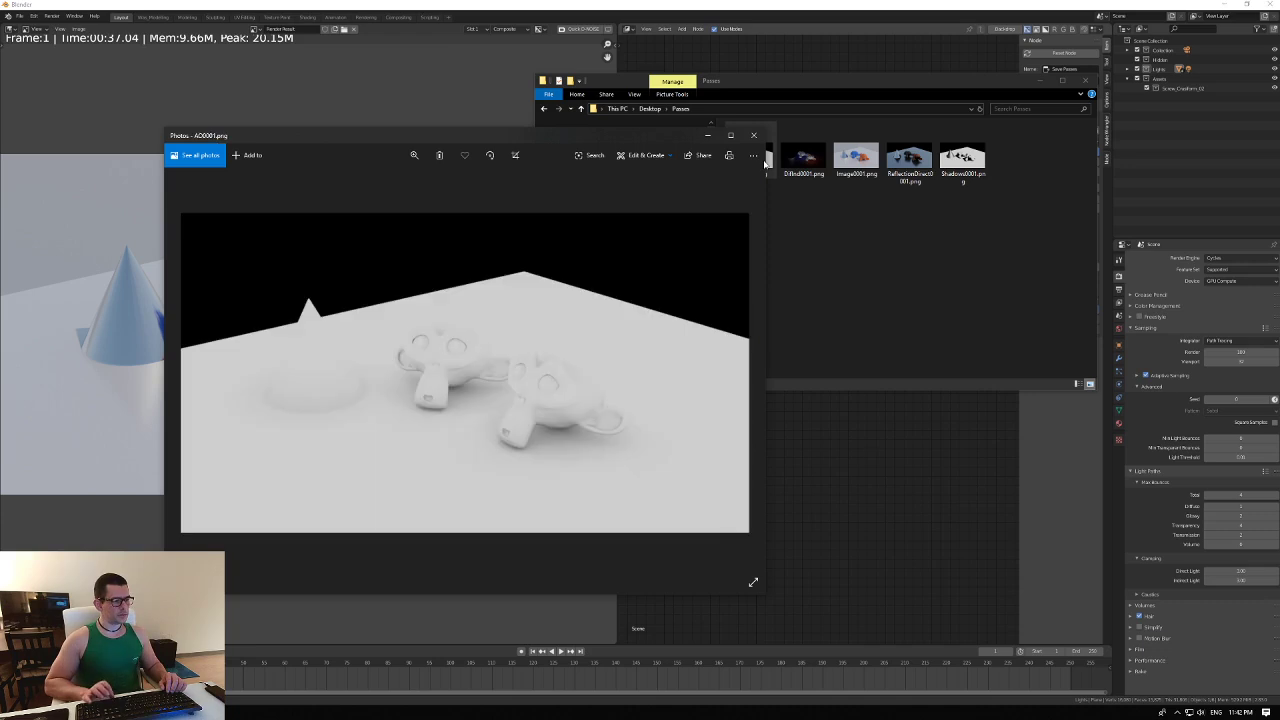
Close the Photos viewer and the Passes folder window to return to Blender.
{"action": "left_click", "coordinate": [753, 135]}
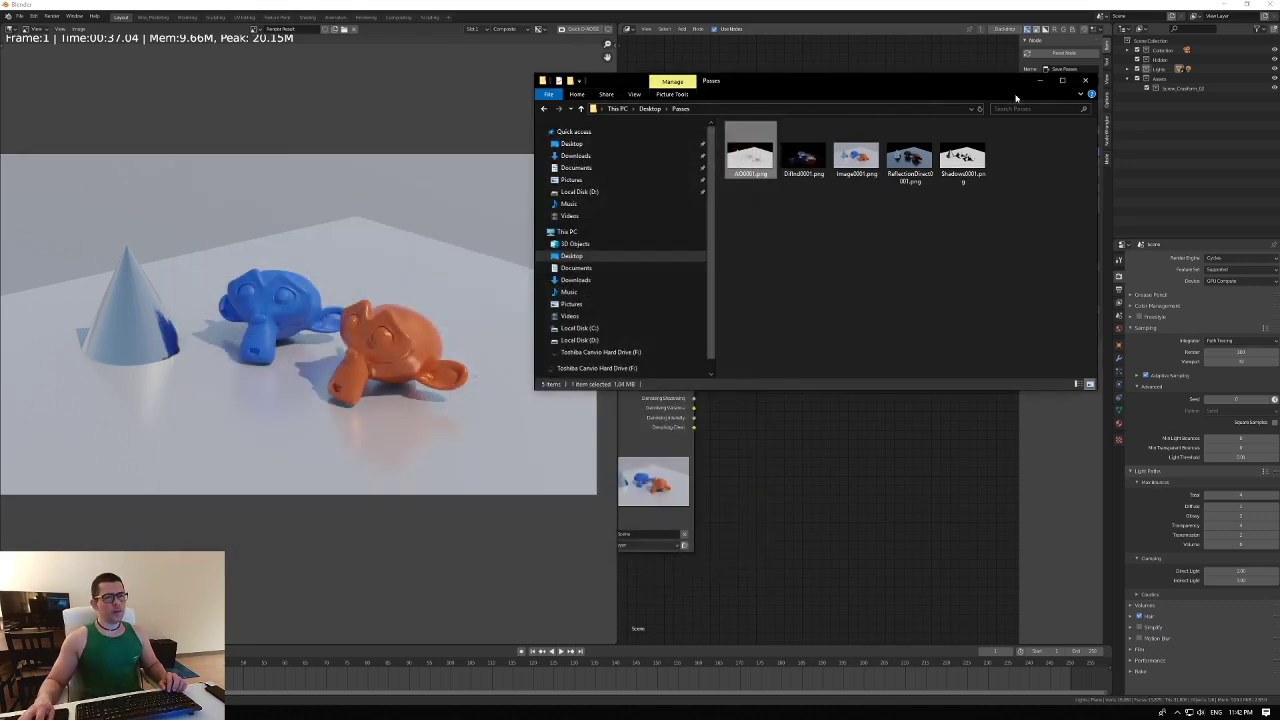
{"action": "left_click", "coordinate": [1082, 86]}
{"action": "middle_click_drag", "start_coordinate": [737, 378], "coordinate": [705, 300]}
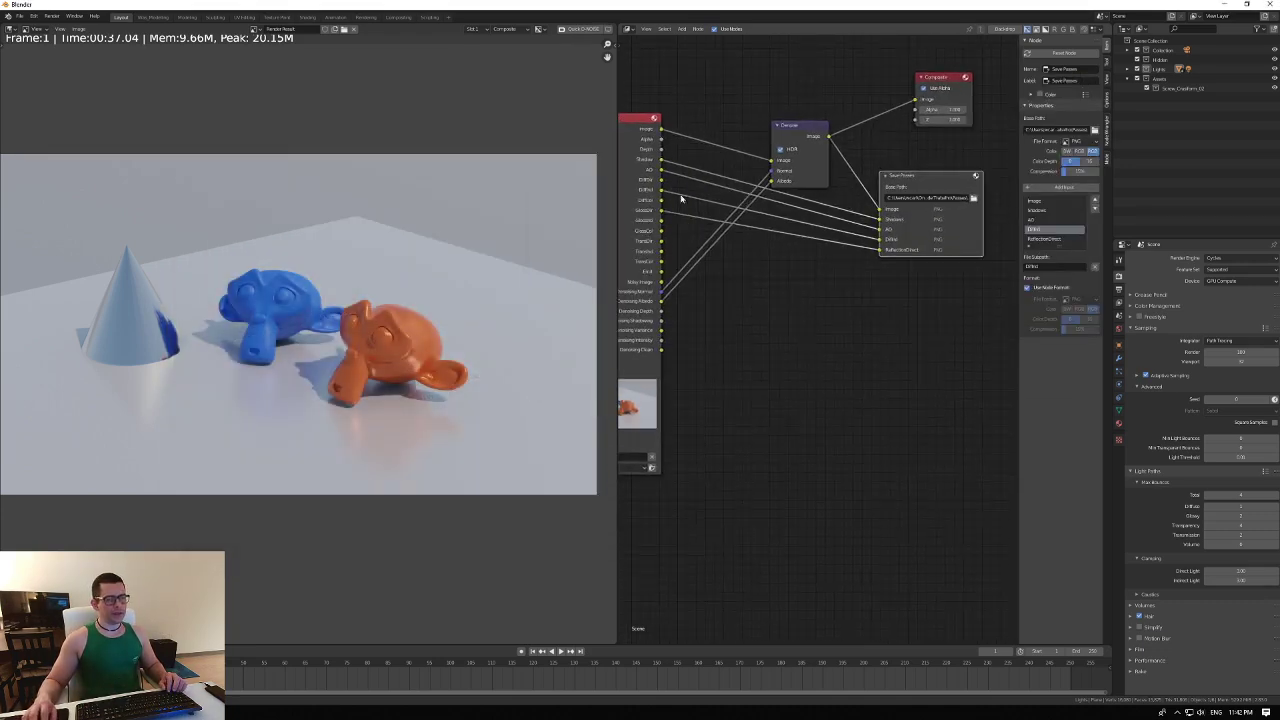
Move the SavePasses node up so that it sits directly beneath the Composite node.
{"action": "middle_click_drag", "start_coordinate": [824, 338], "coordinate": [846, 386]}
{"action": "left_click_drag", "start_coordinate": [951, 227], "coordinate": [945, 202]}
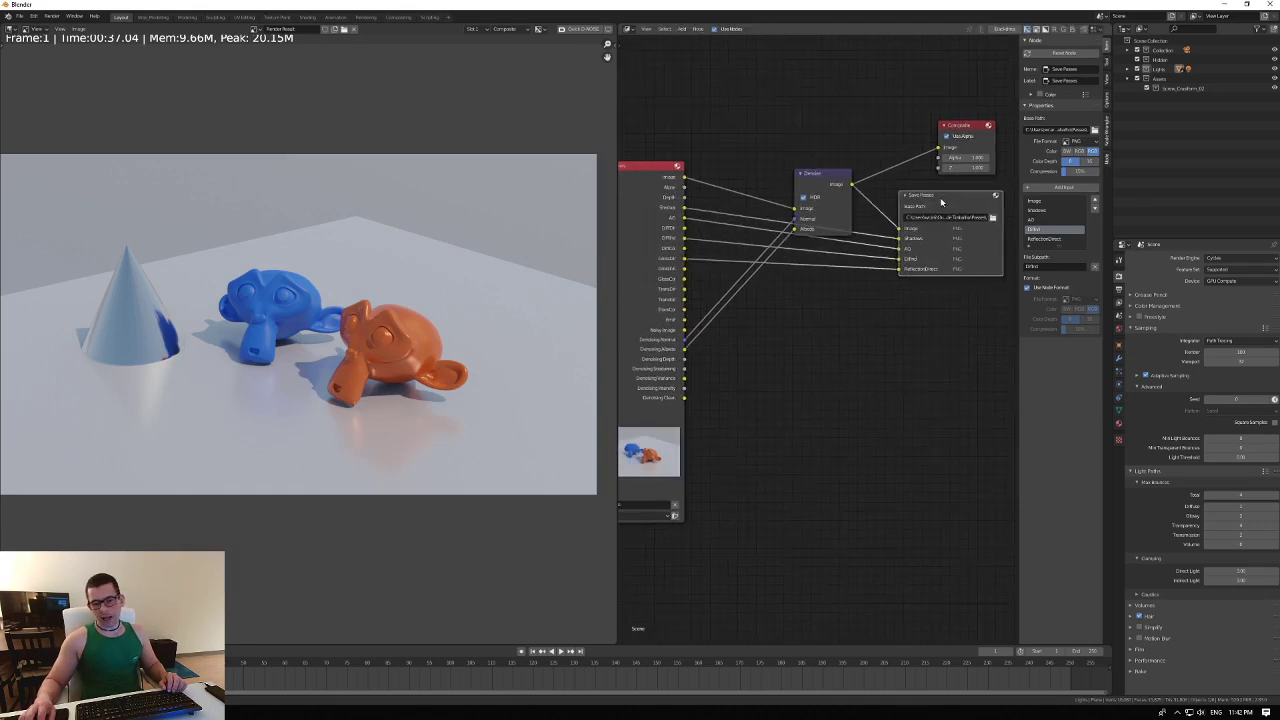
{"action": "middle_click_drag", "start_coordinate": [858, 328], "coordinate": [845, 322]}
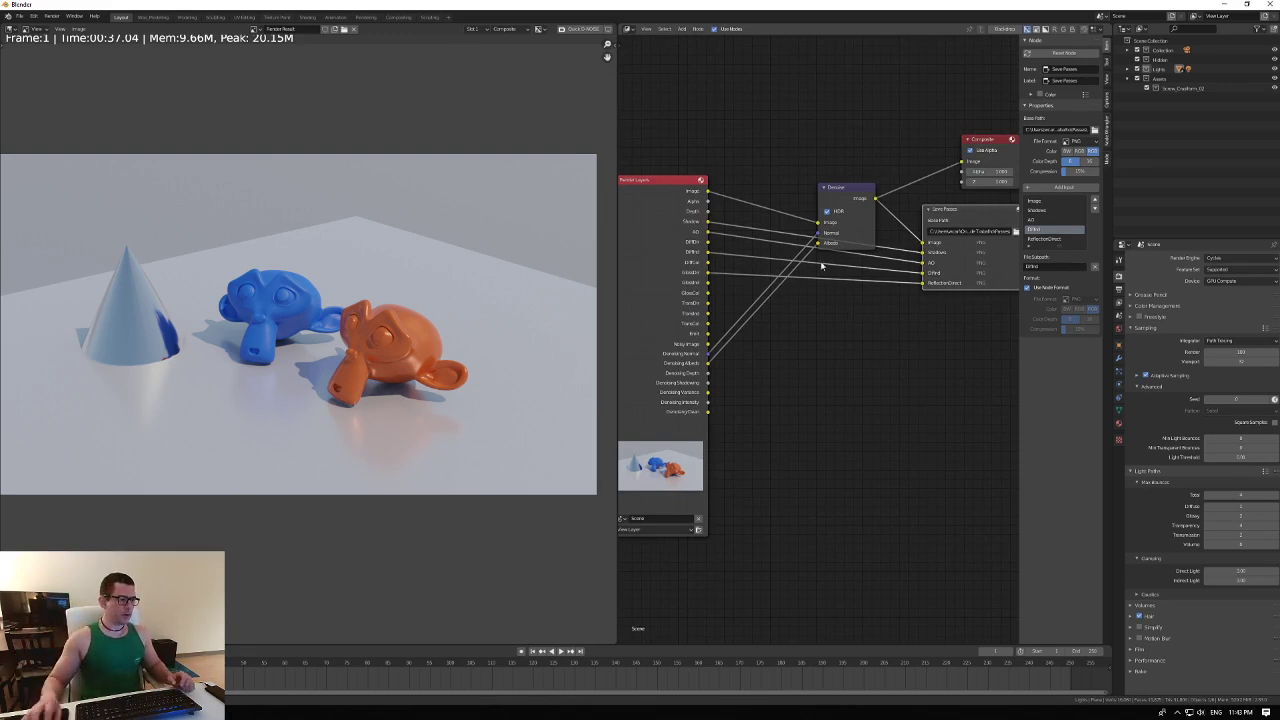
Close the render result and leave the camera view in the 3D viewport.
{"action": "key", "text": "Escape"}
{"action": "scroll", "coordinate": [445, 290], "scroll_direction": "down", "scroll_amount": 3}
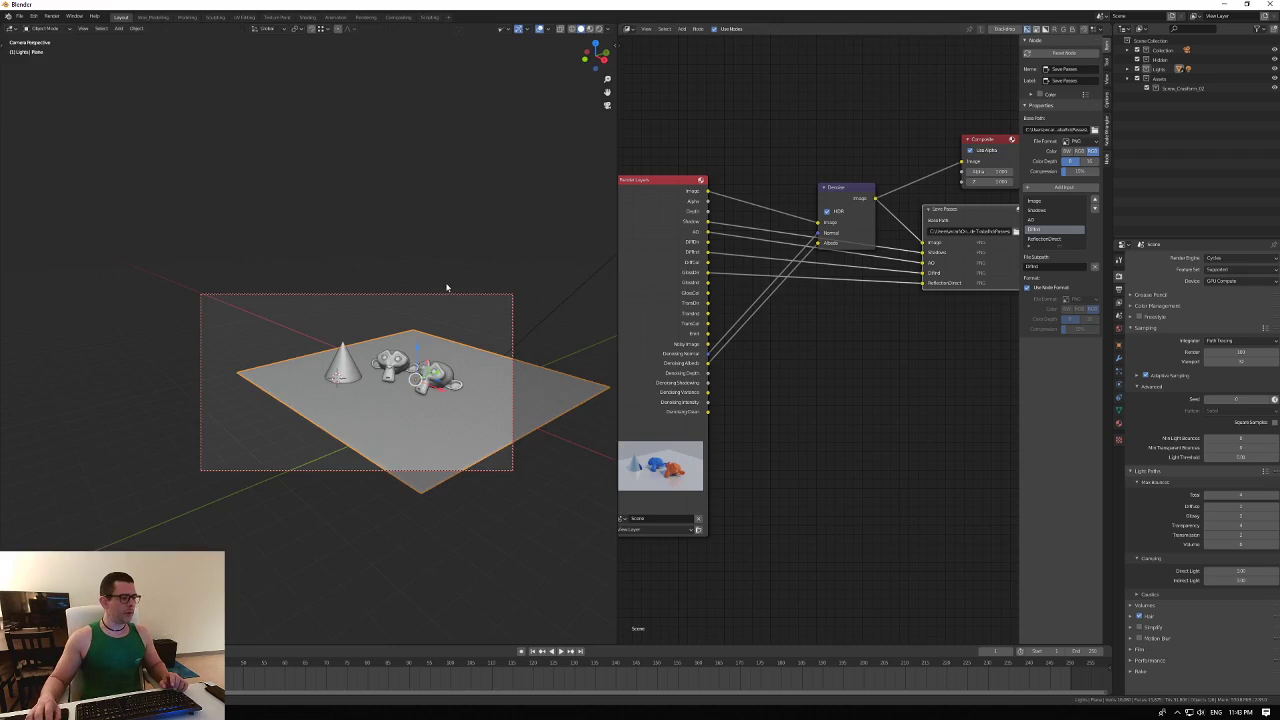
{"action": "scroll", "coordinate": [431, 321], "scroll_direction": "down", "scroll_amount": 2}
{"action": "key", "text": "KP_0"}
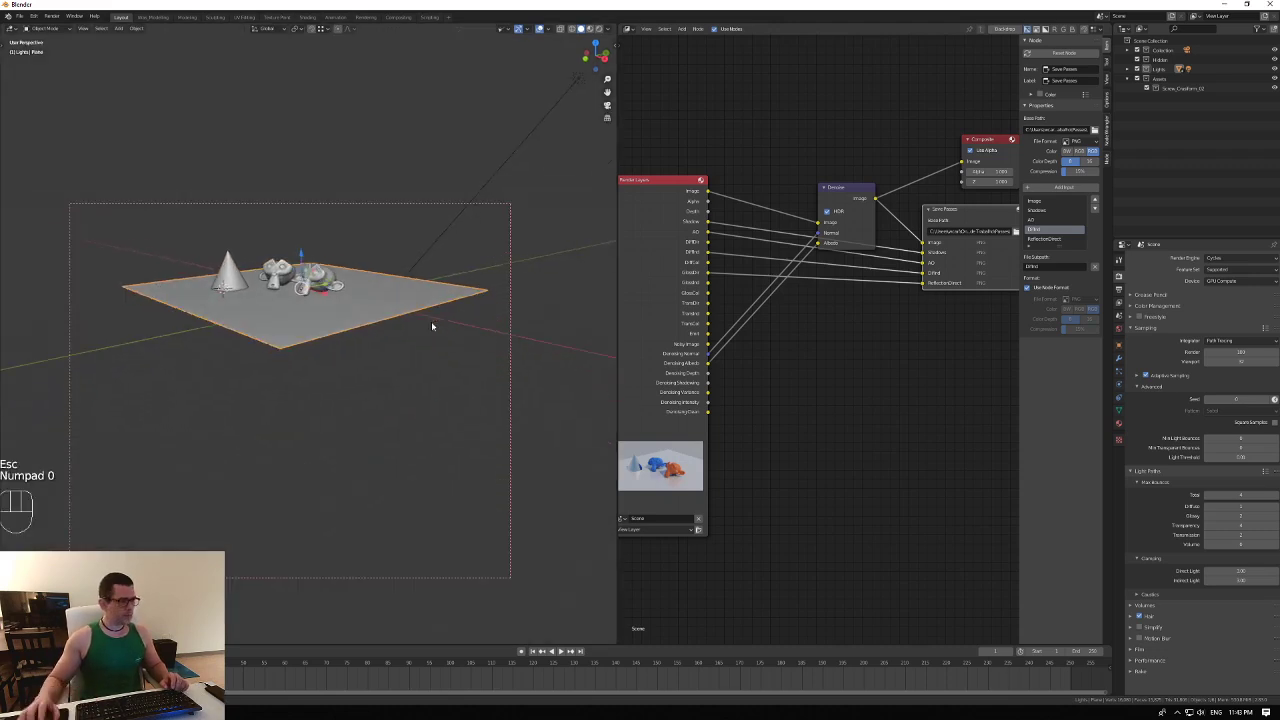
Delete the plane, the cone and both monkey heads from the scene.
{"action": "scroll", "coordinate": [362, 262], "scroll_direction": "down", "scroll_amount": 3}
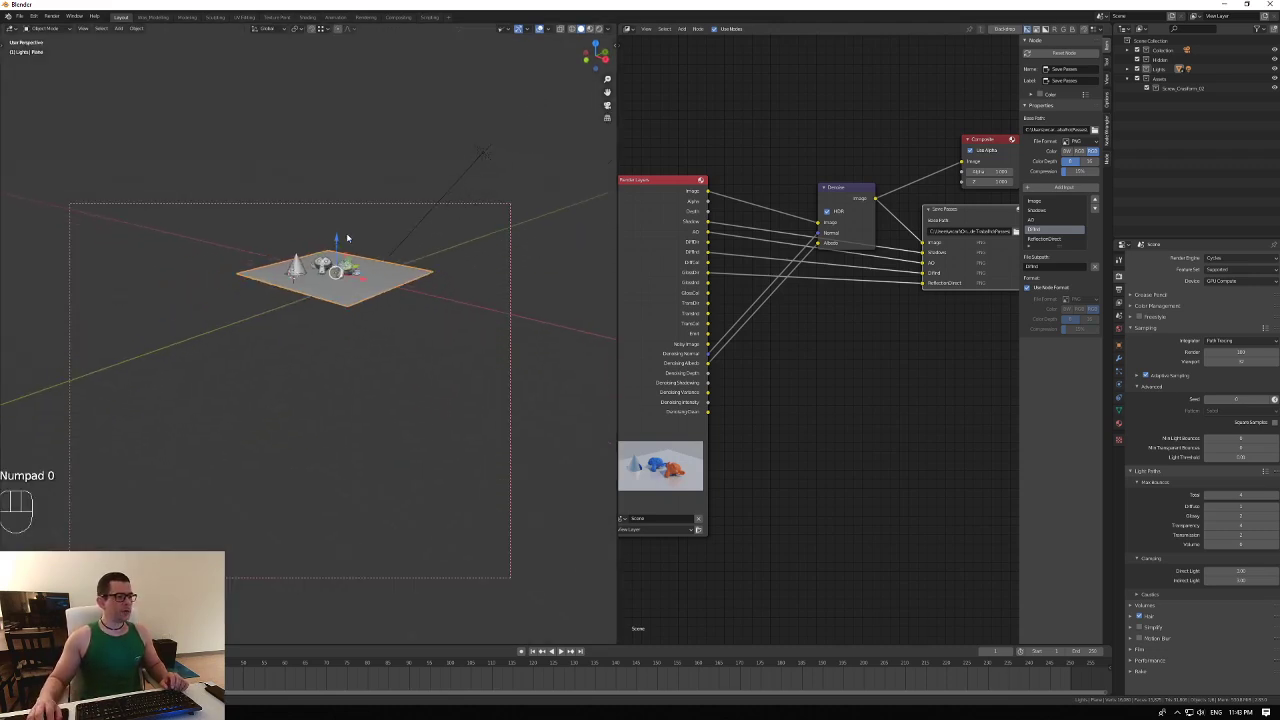
{"action": "key", "text": "x"}
{"action": "left_click", "coordinate": [330, 282]}
{"action": "middle_click_drag", "start_coordinate": [328, 297], "coordinate": [265, 432]}
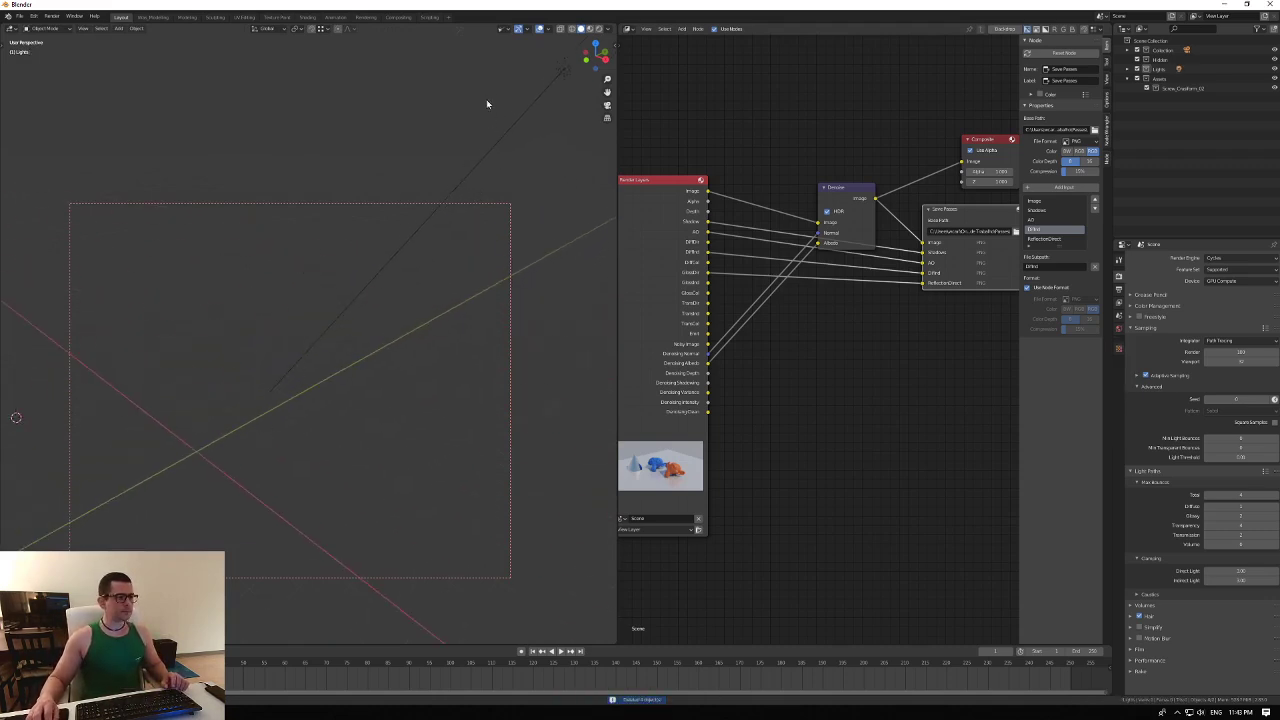
Snap the 3D cursor to the world origin.
{"action": "left_click", "coordinate": [509, 28]}
{"action": "middle_click_drag", "start_coordinate": [429, 314], "coordinate": [323, 386]}
{"action": "right_click", "coordinate": [323, 388]}
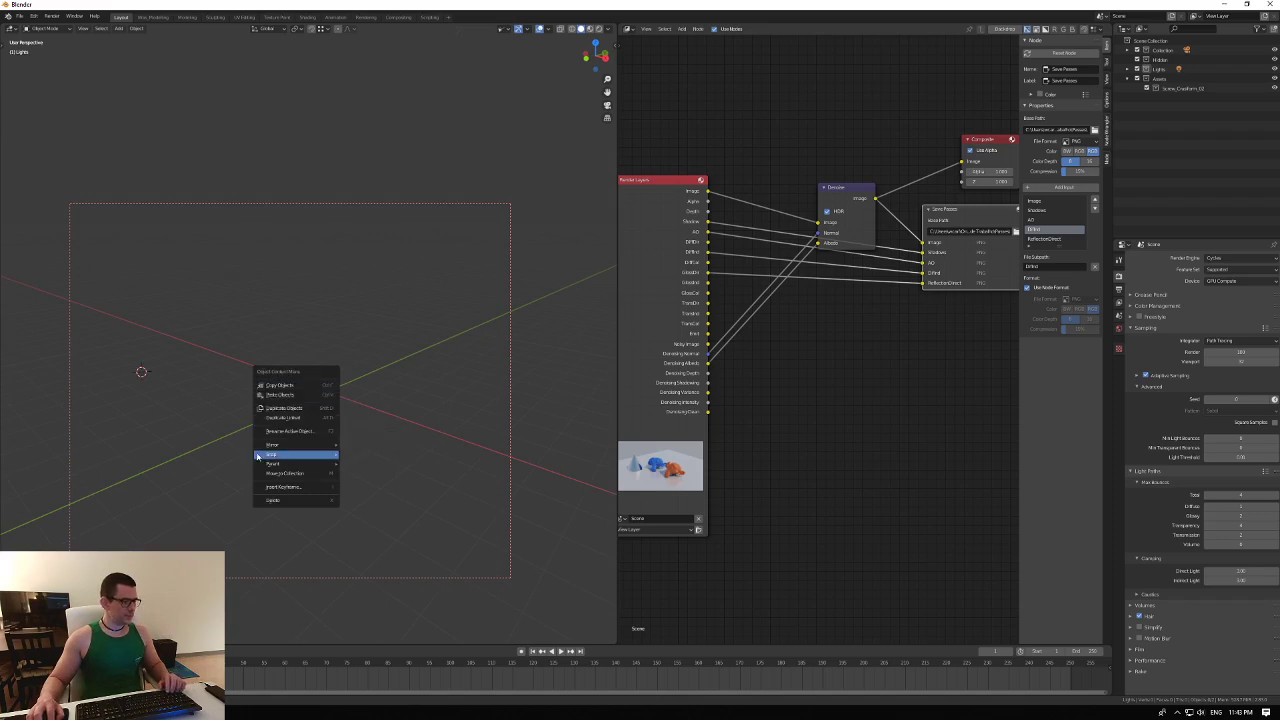
{"action": "mouse_move", "coordinate": [278, 456]}
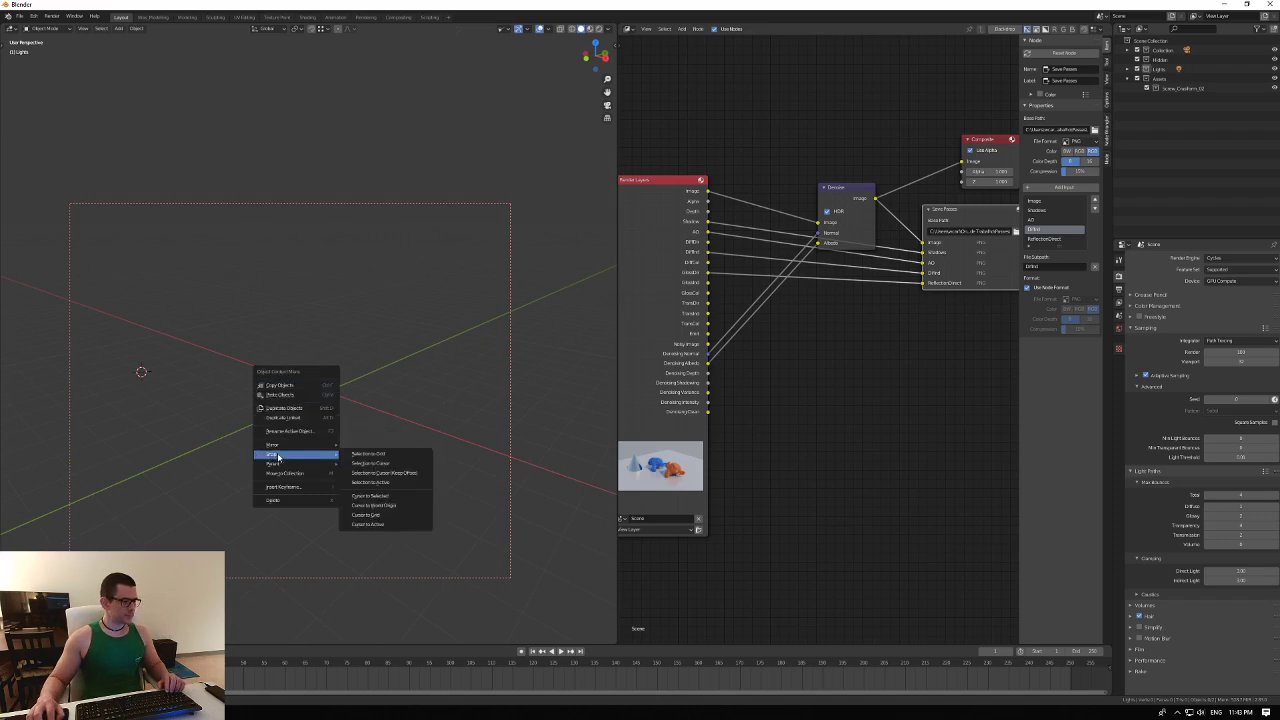
{"action": "left_click", "coordinate": [392, 512]}
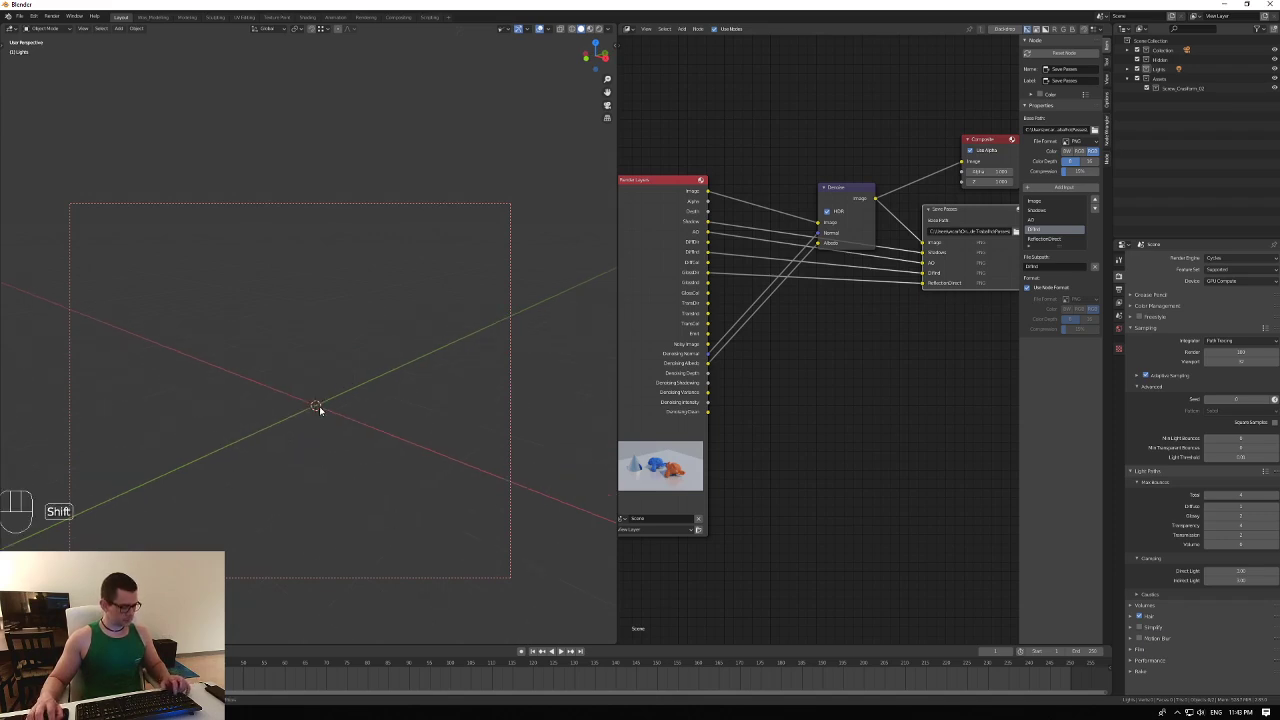
Add a mesh cube at the 3D cursor.
{"action": "key", "text": "shift+a"}
{"action": "mouse_move", "coordinate": [319, 406]}
{"action": "left_click", "coordinate": [354, 416]}
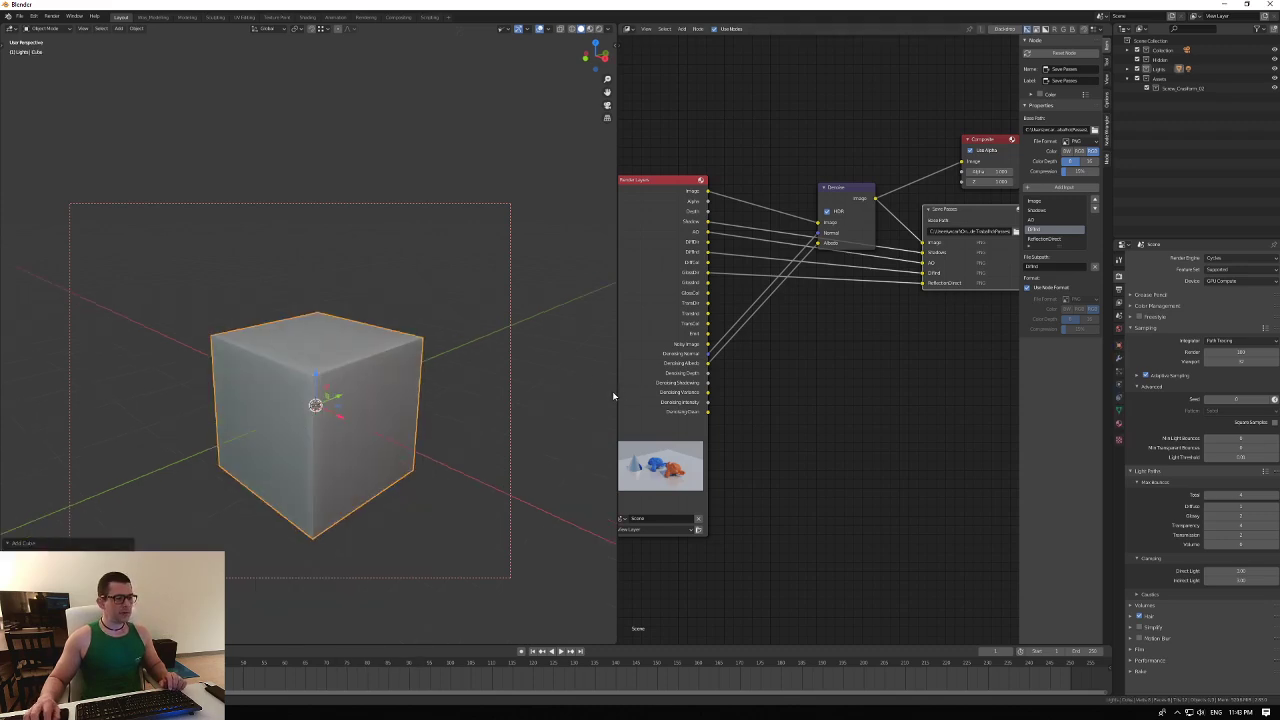
Widen the 3D viewport at the compositor's expense and clear the viewport's render region.
{"action": "left_click_drag", "start_coordinate": [617, 398], "coordinate": [828, 405]}
{"action": "scroll", "coordinate": [616, 420], "scroll_direction": "down", "scroll_amount": 5}
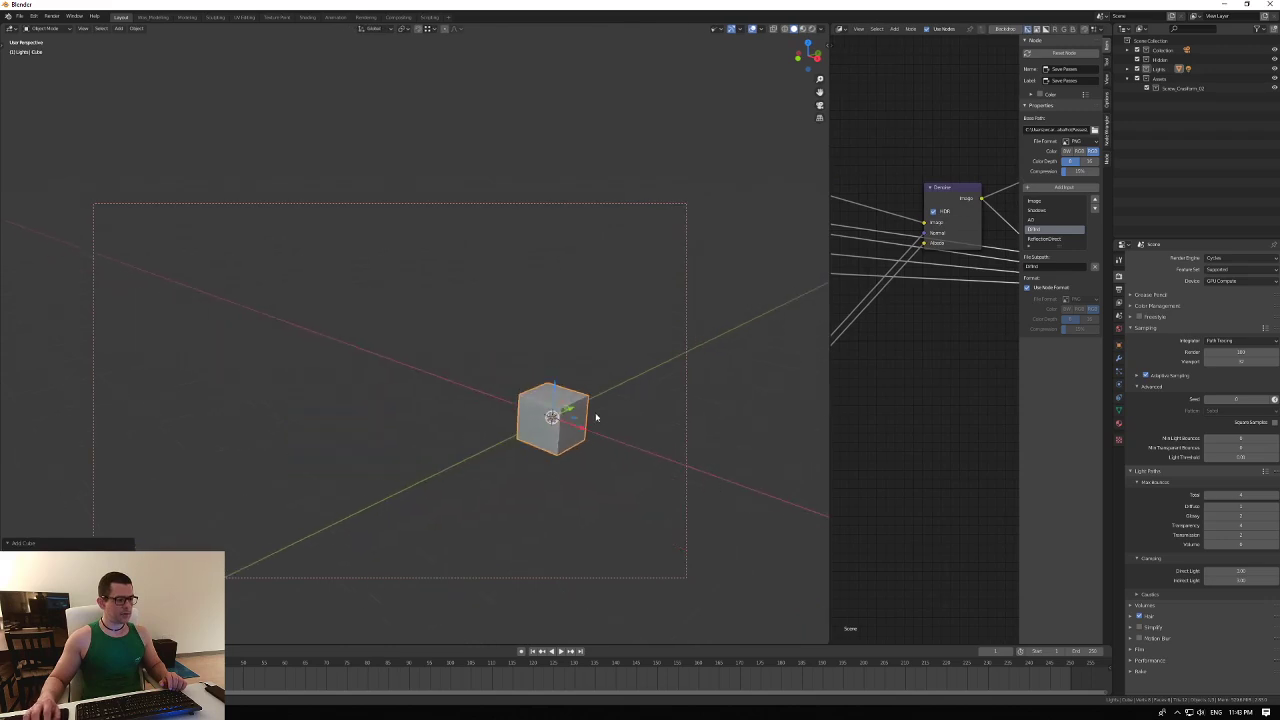
{"action": "middle_click_drag", "start_coordinate": [616, 423], "coordinate": [517, 397], "text": "shift"}
{"action": "key", "text": "ctrl+alt+b"}
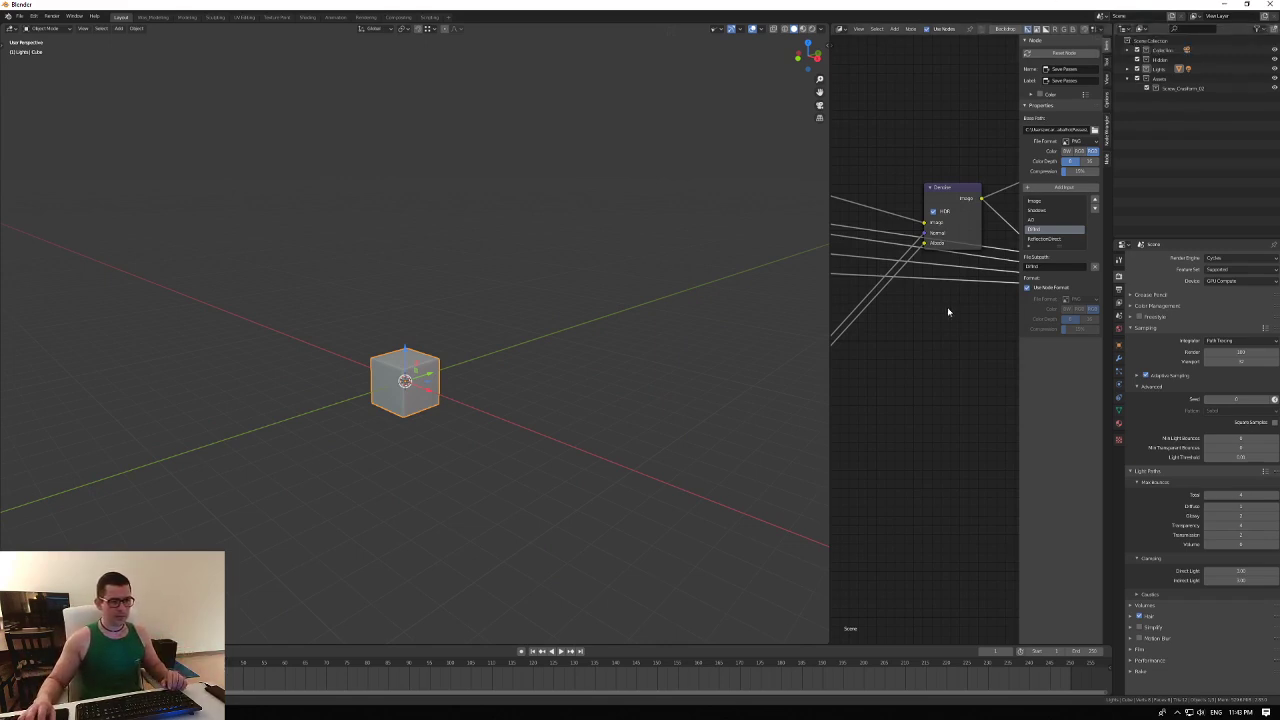
Hide the compositor's sidebar so that the whole node tree fits in the narrower editor.
{"action": "key", "text": "n"}
{"action": "scroll", "coordinate": [932, 372], "scroll_direction": "down", "scroll_amount": 4}
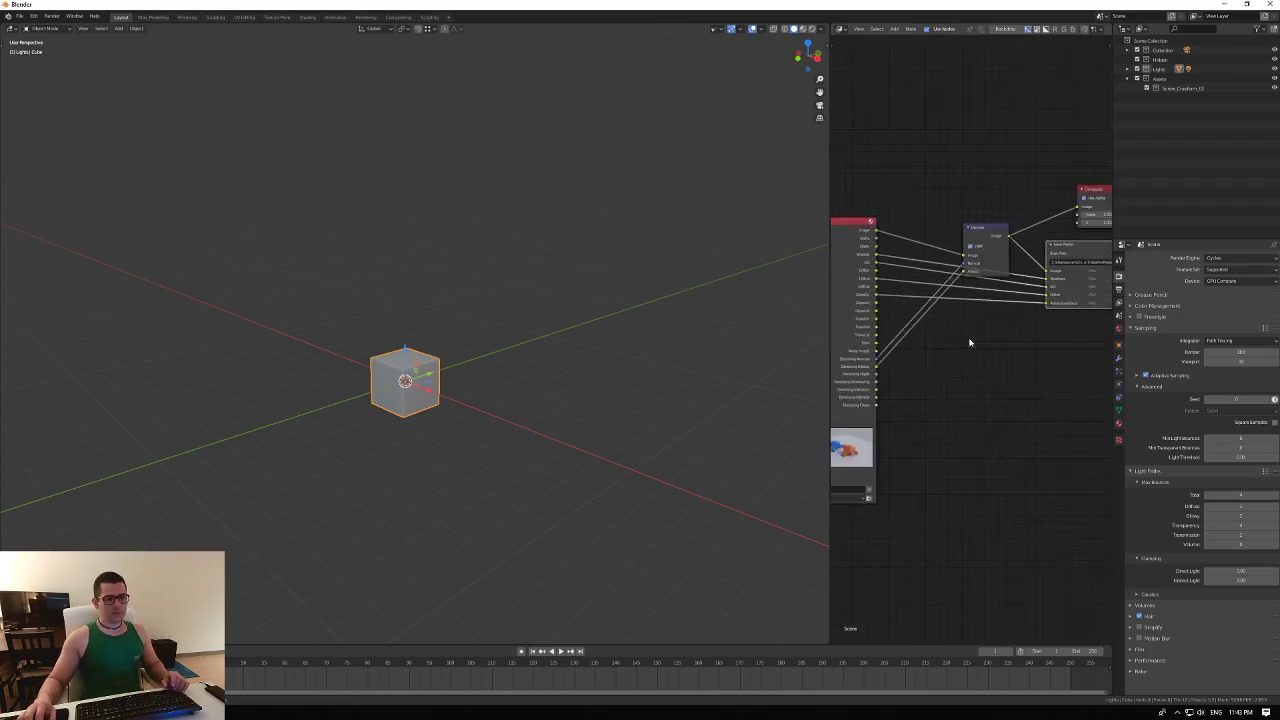
{"action": "scroll", "coordinate": [926, 356], "scroll_direction": "down", "scroll_amount": 1}
{"action": "middle_click_drag", "start_coordinate": [926, 356], "coordinate": [963, 304]}
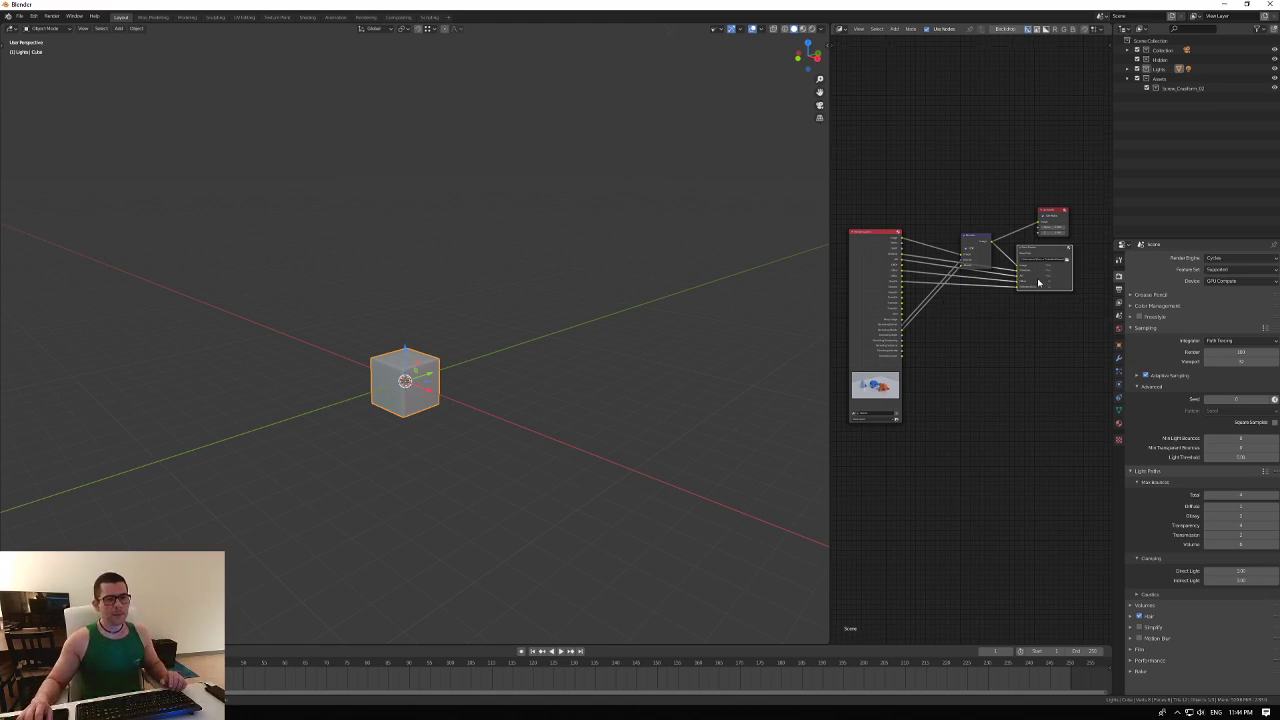
Spread out the compositor nodes, moving Denoise up and farther from Composite and placing SavePasses lower between them.
{"action": "scroll", "coordinate": [1040, 287], "scroll_direction": "up", "scroll_amount": 2}
{"action": "left_click_drag", "start_coordinate": [947, 221], "coordinate": [918, 185]}
{"action": "left_click_drag", "start_coordinate": [1039, 235], "coordinate": [995, 224]}
{"action": "scroll", "coordinate": [997, 240], "scroll_direction": "up", "scroll_amount": 2}
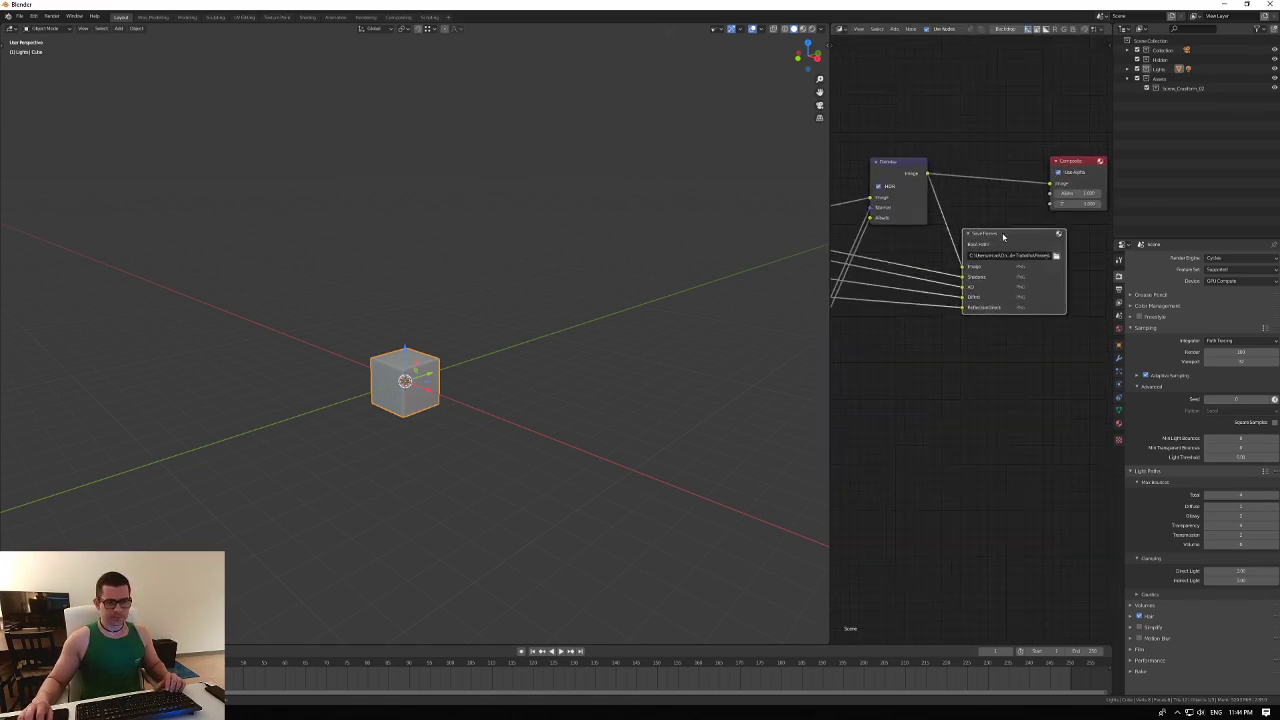
{"action": "middle_click_drag", "start_coordinate": [967, 331], "coordinate": [980, 295]}
{"action": "scroll", "coordinate": [980, 293], "scroll_direction": "down", "scroll_amount": 6}
{"action": "scroll", "coordinate": [877, 274], "scroll_direction": "up", "scroll_amount": 1}
{"action": "scroll", "coordinate": [900, 262], "scroll_direction": "up", "scroll_amount": 2}
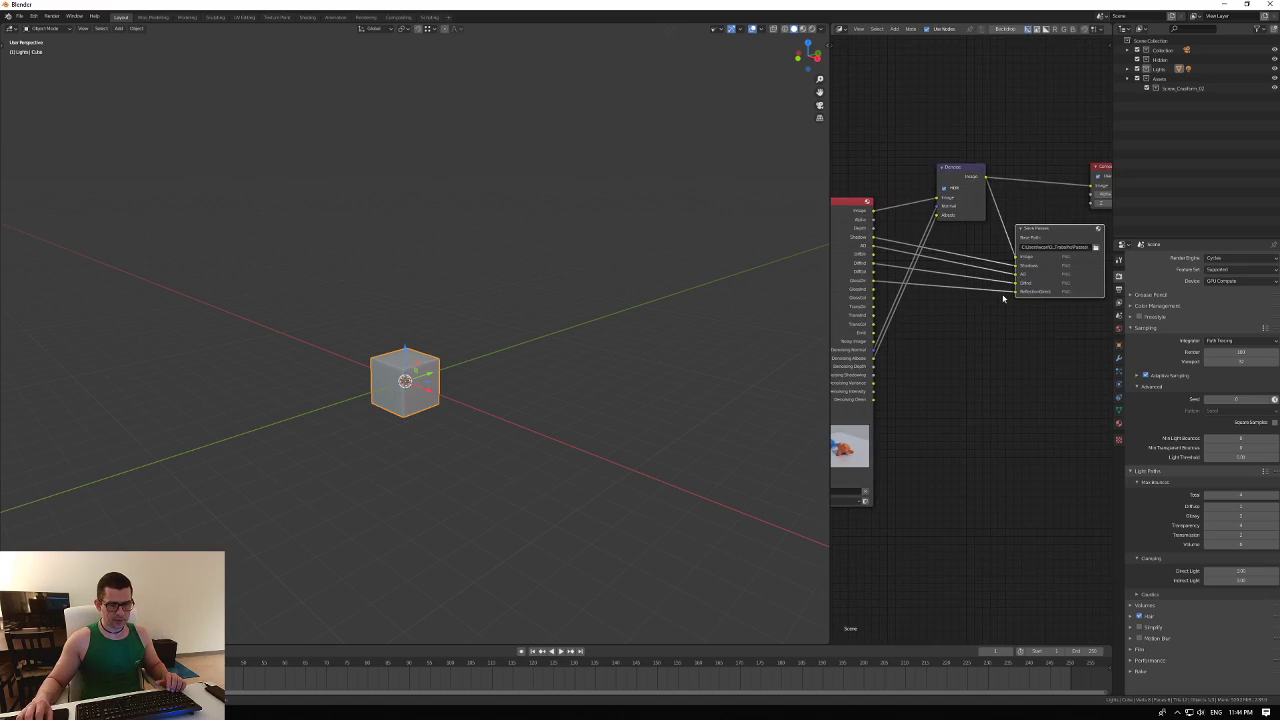
{"action": "scroll", "coordinate": [946, 337], "scroll_direction": "down", "scroll_amount": 4}
{"action": "scroll", "coordinate": [960, 310], "scroll_direction": "up", "scroll_amount": 1}
{"action": "middle_click_drag", "start_coordinate": [970, 309], "coordinate": [1001, 313]}
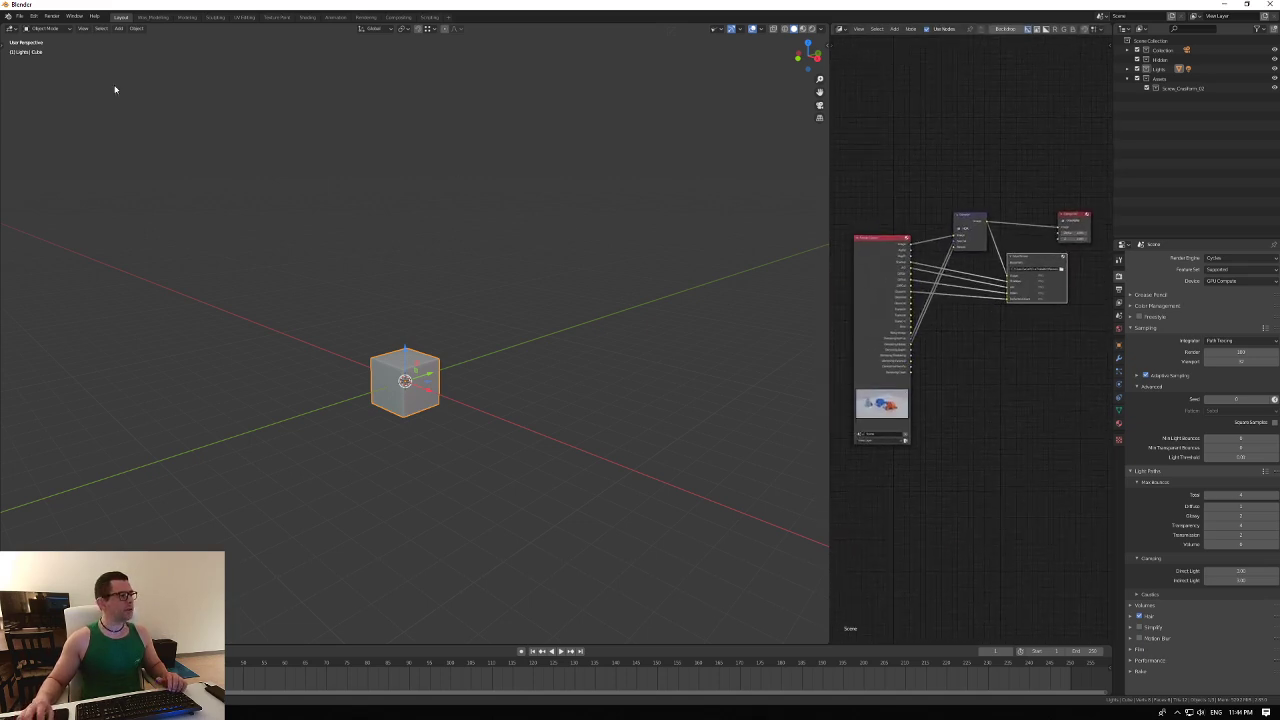
Save the current scene and compositor setup as Blender's default startup file.
{"action": "left_click", "coordinate": [19, 16]}
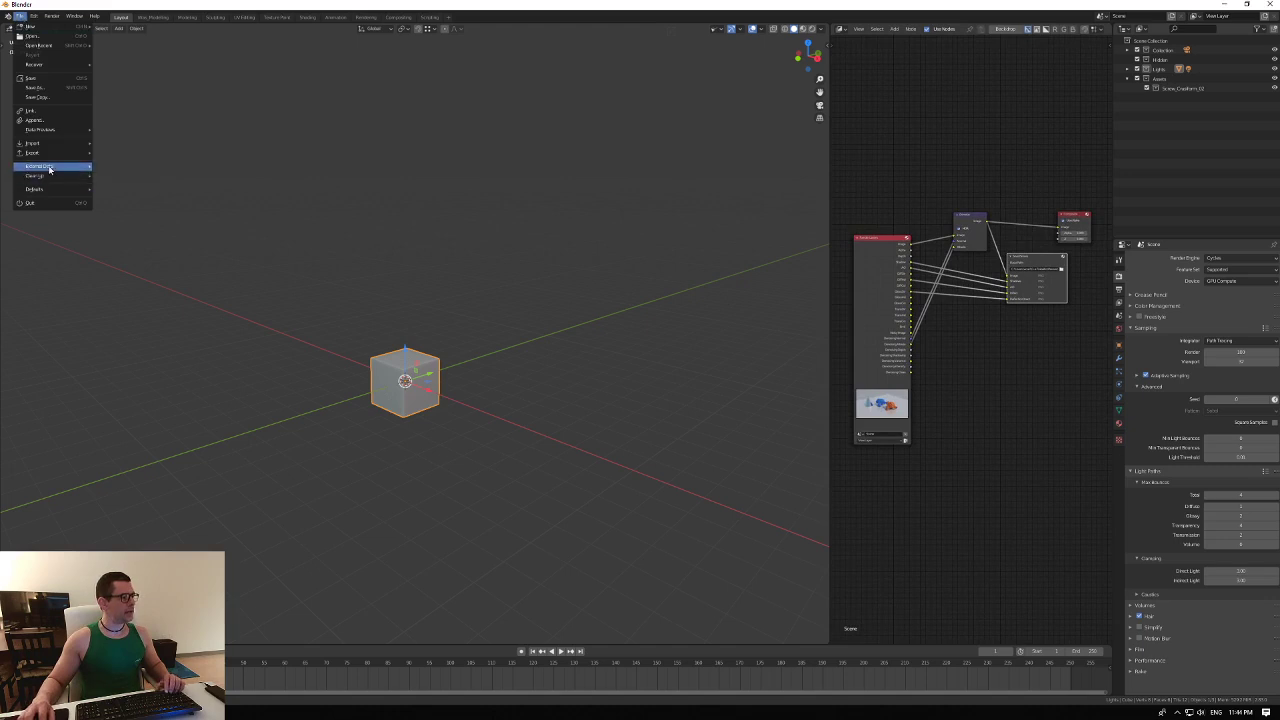
{"action": "mouse_move", "coordinate": [49, 170]}
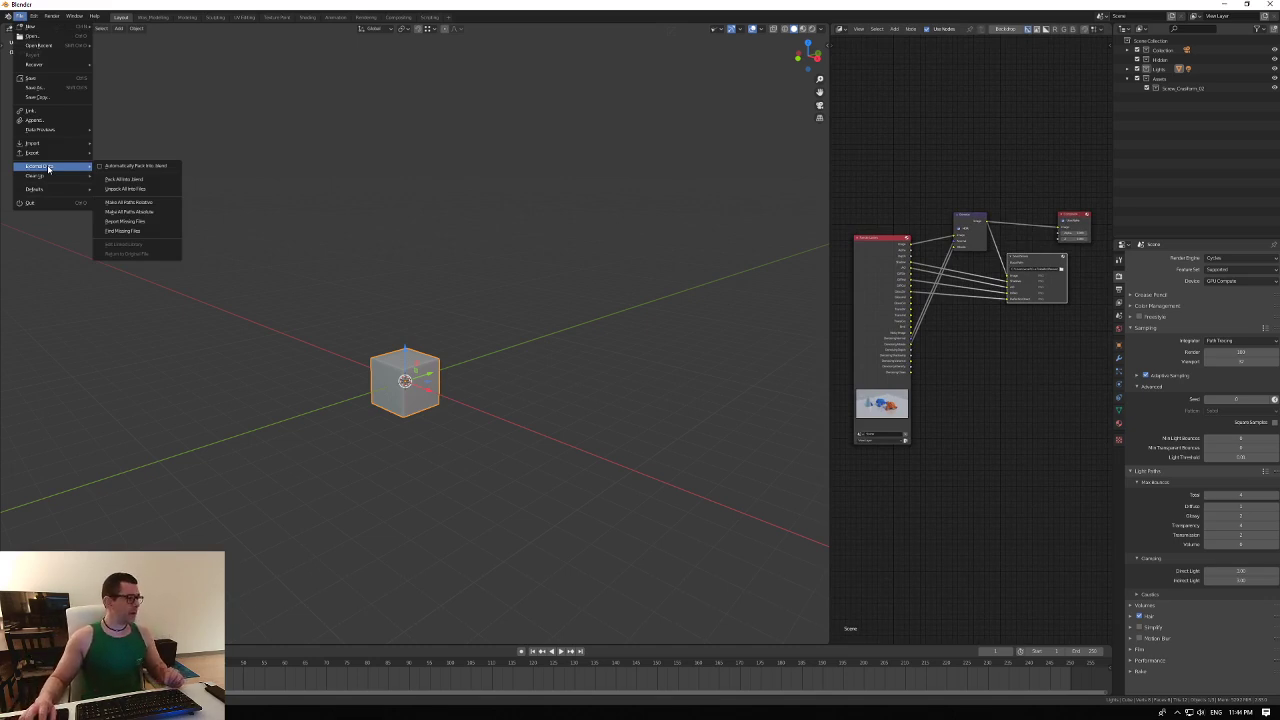
{"action": "mouse_move", "coordinate": [39, 192]}
{"action": "mouse_move", "coordinate": [39, 130]}
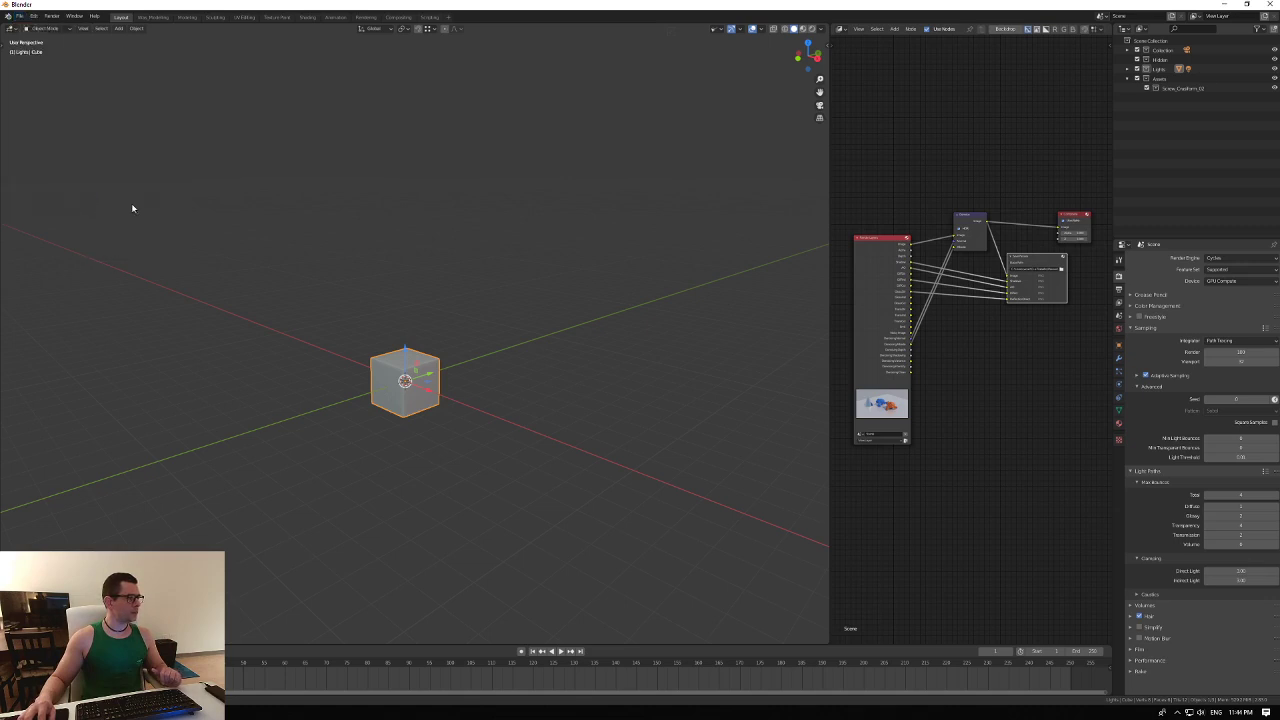
{"action": "left_click", "coordinate": [18, 17]}
{"action": "mouse_move", "coordinate": [42, 190]}
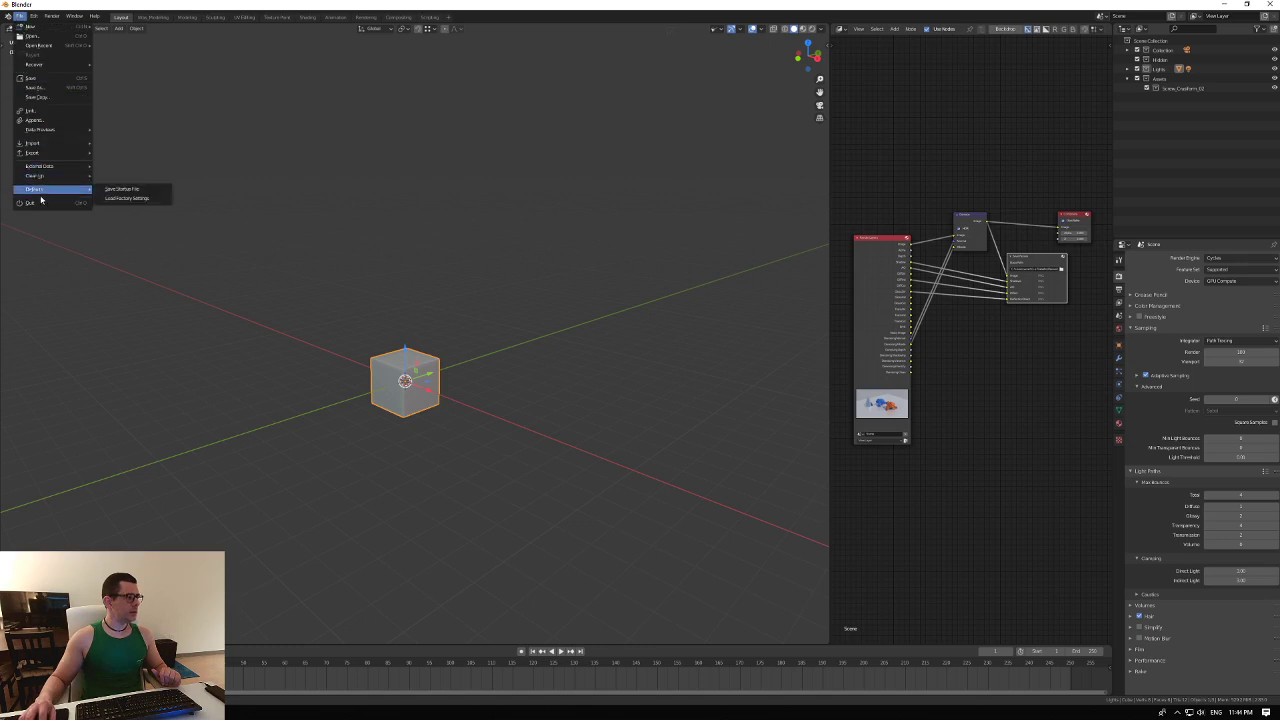
{"action": "left_click", "coordinate": [131, 193]}
{"action": "left_click", "coordinate": [131, 194]}
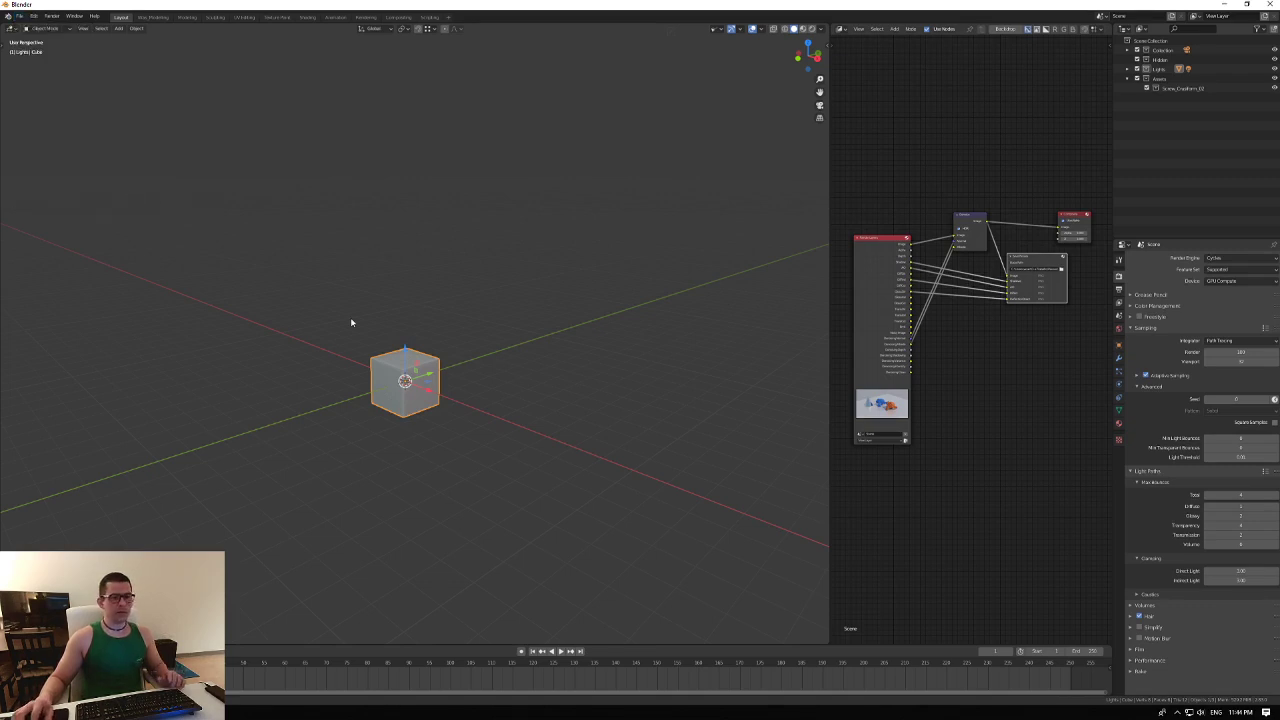
Restart Blender without saving the open file and dismiss the splash screen.
{"action": "left_click", "coordinate": [1268, 4]}
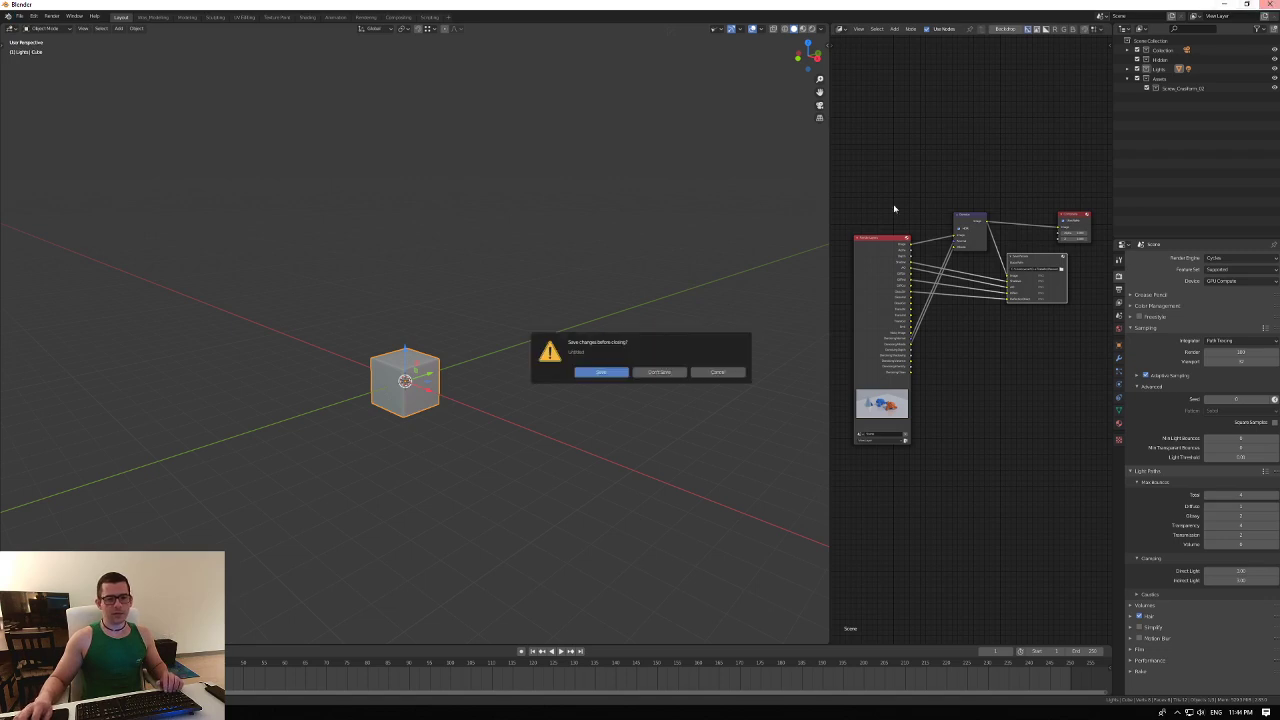
{"action": "left_click", "coordinate": [659, 372]}
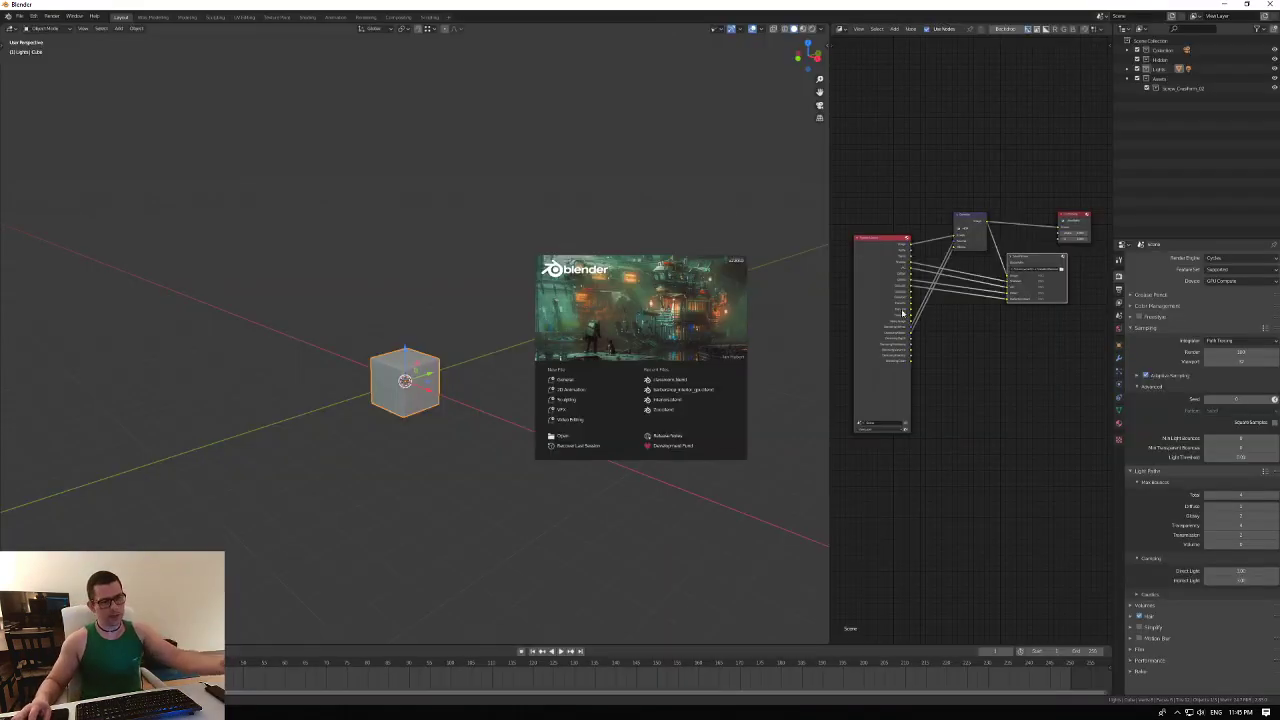
{"action": "left_click", "coordinate": [786, 451]}
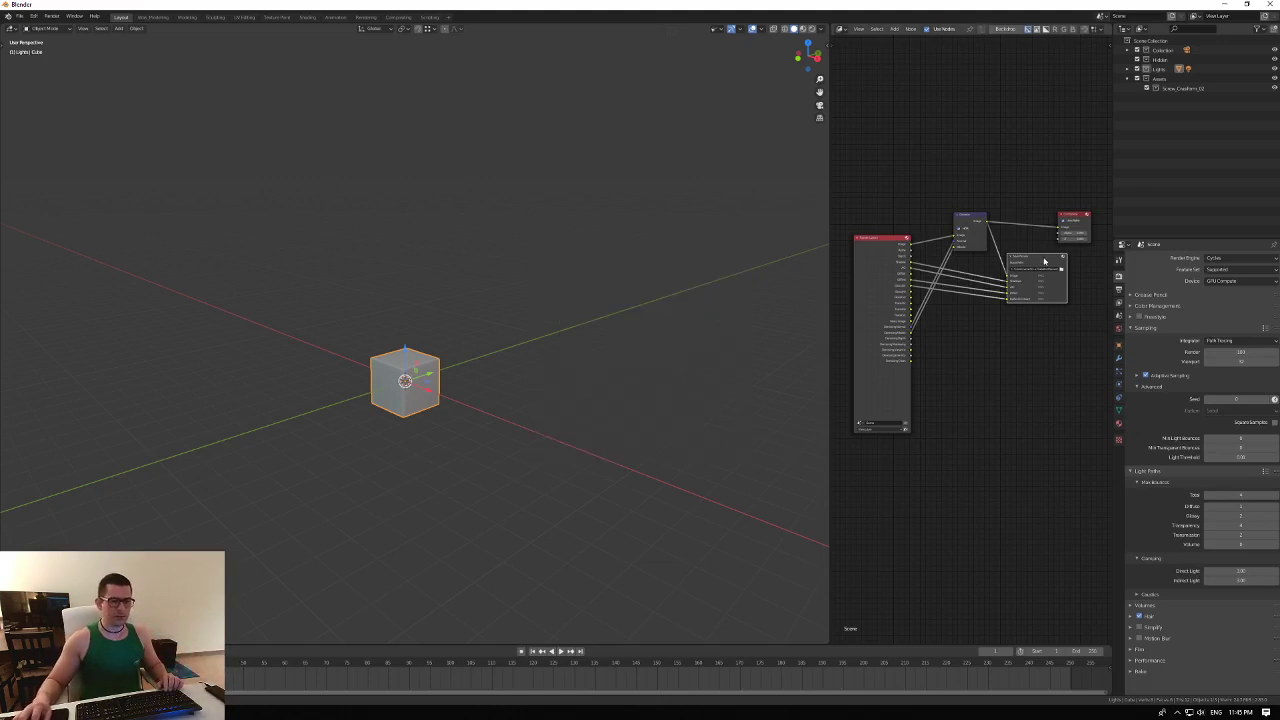
Check the node setup loaded from the startup file and move SavePasses farther away from Denoise.
{"action": "scroll", "coordinate": [1030, 249], "scroll_direction": "up", "scroll_amount": 2}
{"action": "scroll", "coordinate": [1019, 258], "scroll_direction": "up", "scroll_amount": 2}
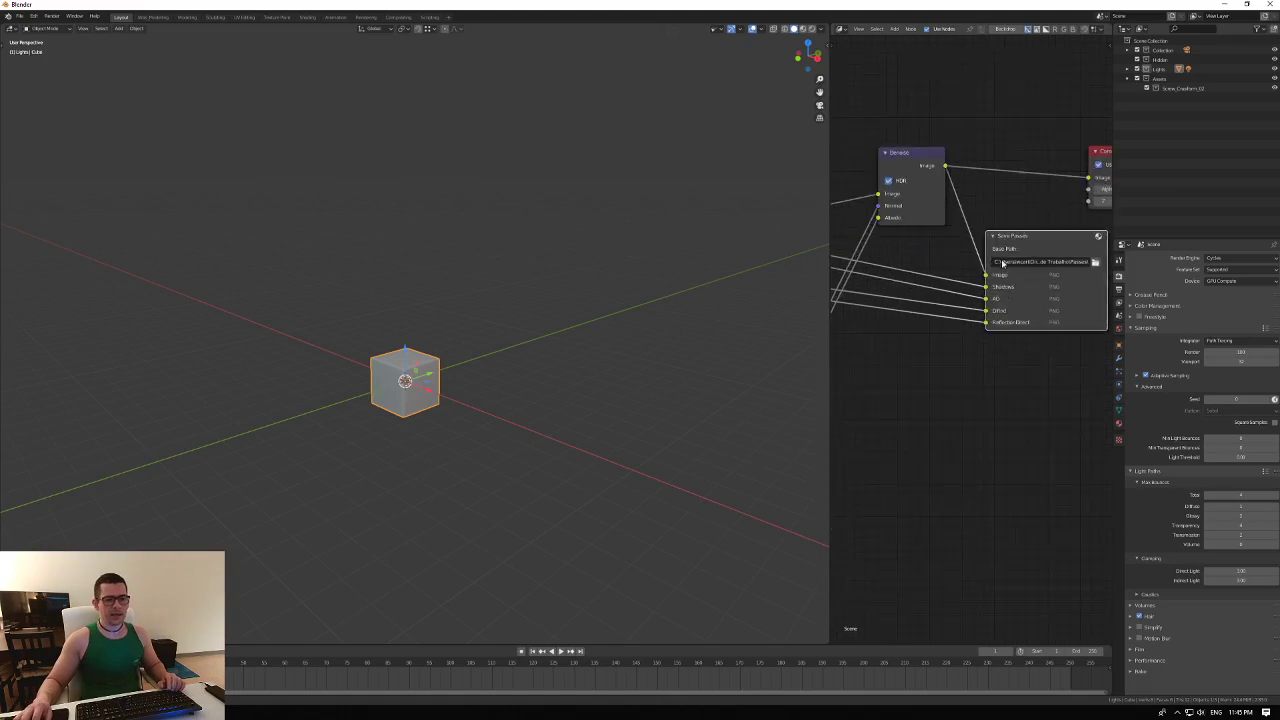
{"action": "scroll", "coordinate": [929, 366], "scroll_direction": "down", "scroll_amount": 3}
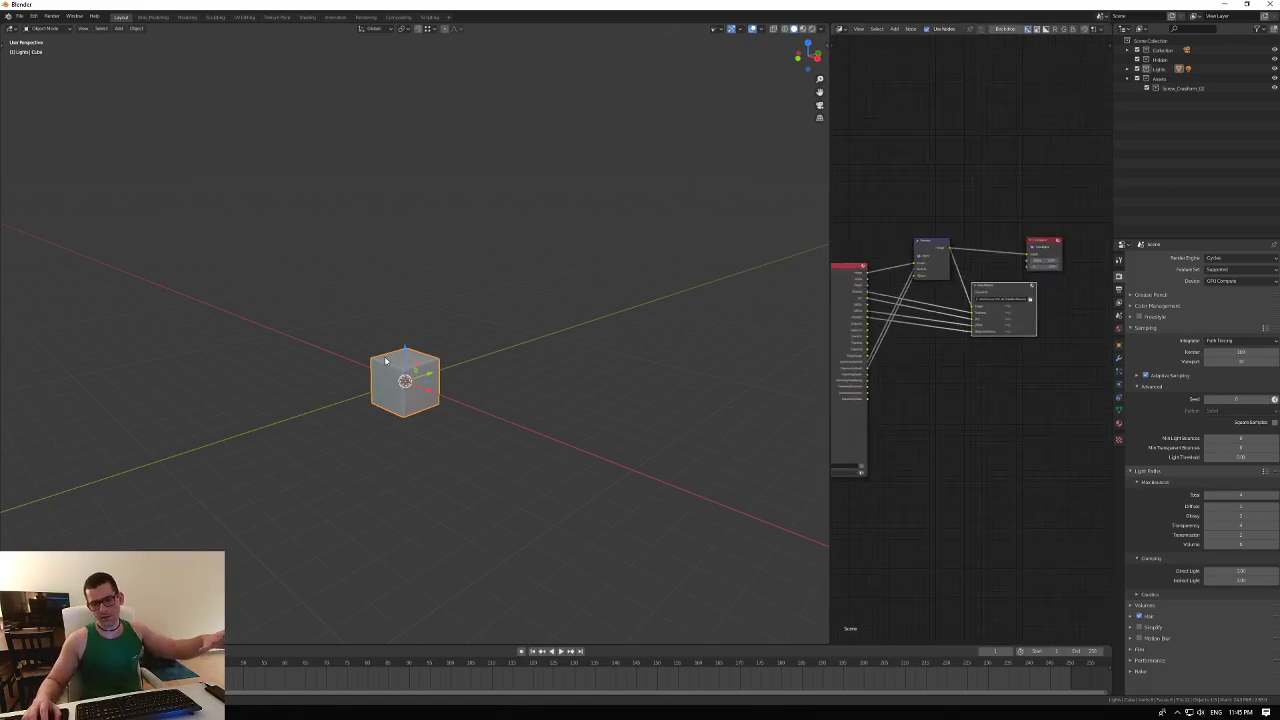
{"action": "scroll", "coordinate": [885, 315], "scroll_direction": "up", "scroll_amount": 2}
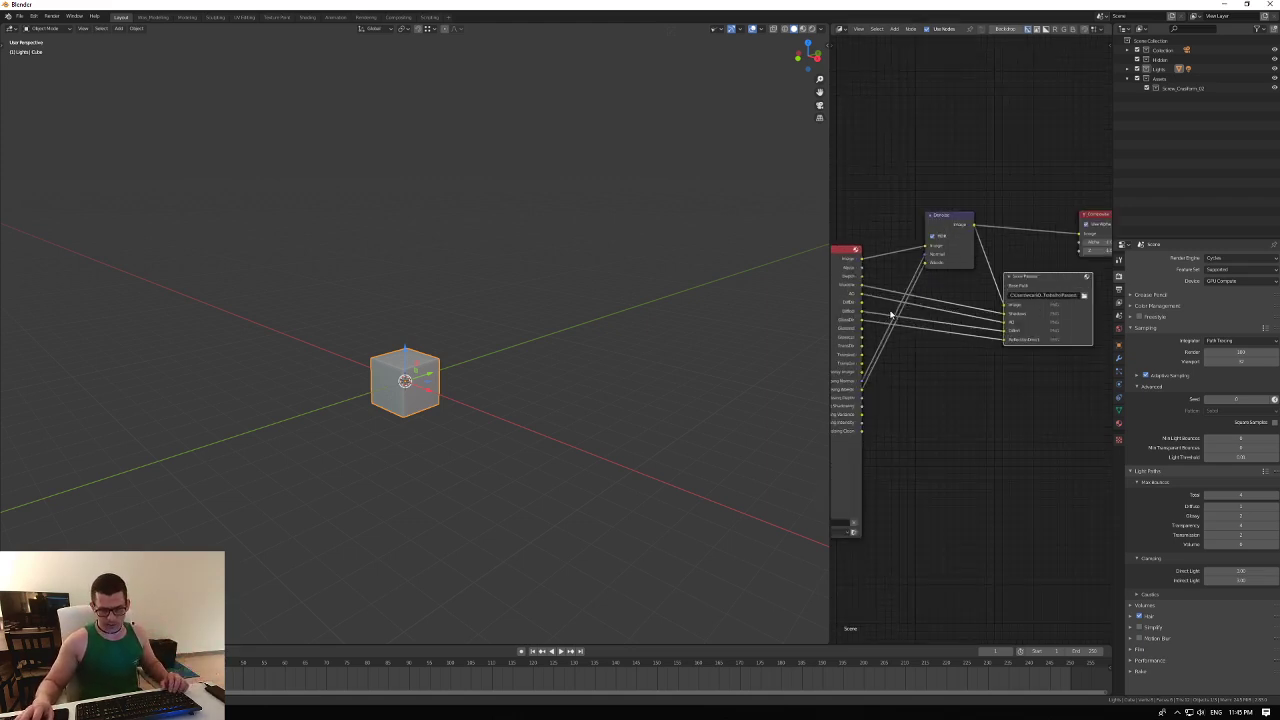
{"action": "middle_click_drag", "start_coordinate": [881, 323], "coordinate": [908, 304]}
{"action": "scroll", "coordinate": [957, 294], "scroll_direction": "down", "scroll_amount": 3}
{"action": "left_click_drag", "start_coordinate": [1086, 268], "coordinate": [1108, 272]}
{"action": "middle_click_drag", "start_coordinate": [1060, 286], "coordinate": [973, 292]}
{"action": "scroll", "coordinate": [968, 288], "scroll_direction": "up", "scroll_amount": 2}
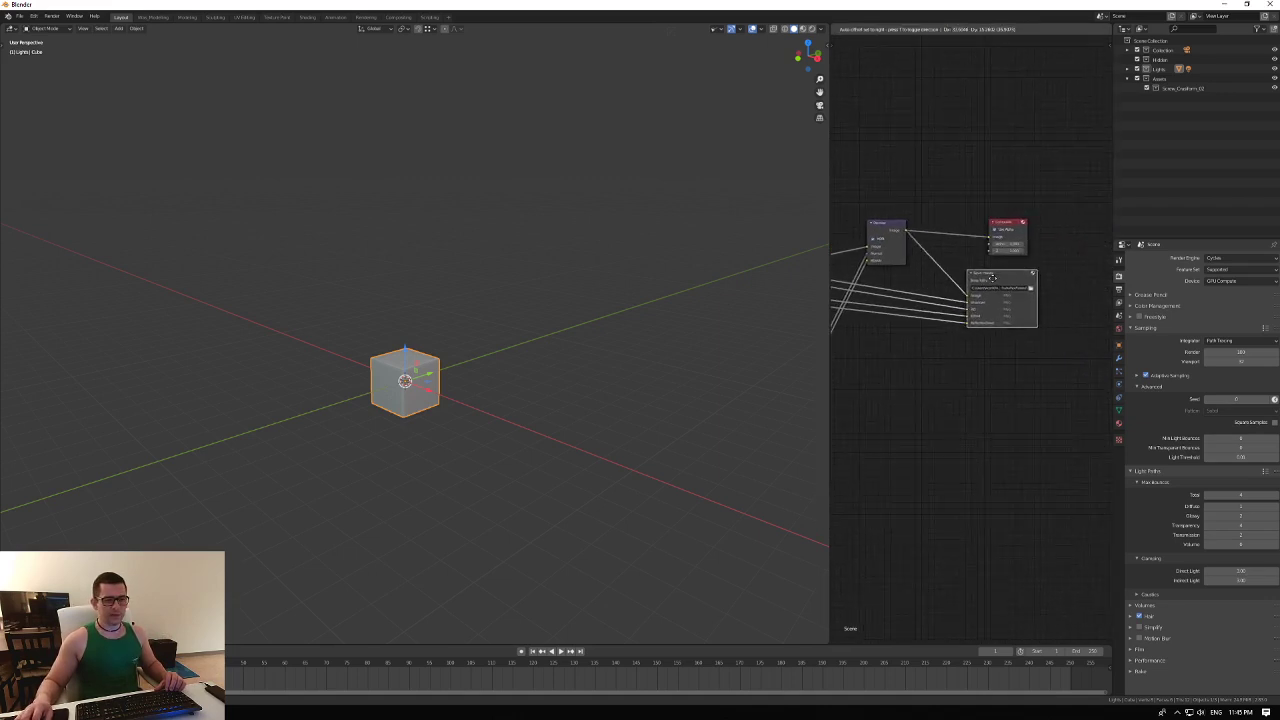
{"action": "scroll", "coordinate": [960, 285], "scroll_direction": "up", "scroll_amount": 3}
Cut all the links running into the SavePasses node.
{"action": "scroll", "coordinate": [950, 288], "scroll_direction": "down", "scroll_amount": 4}
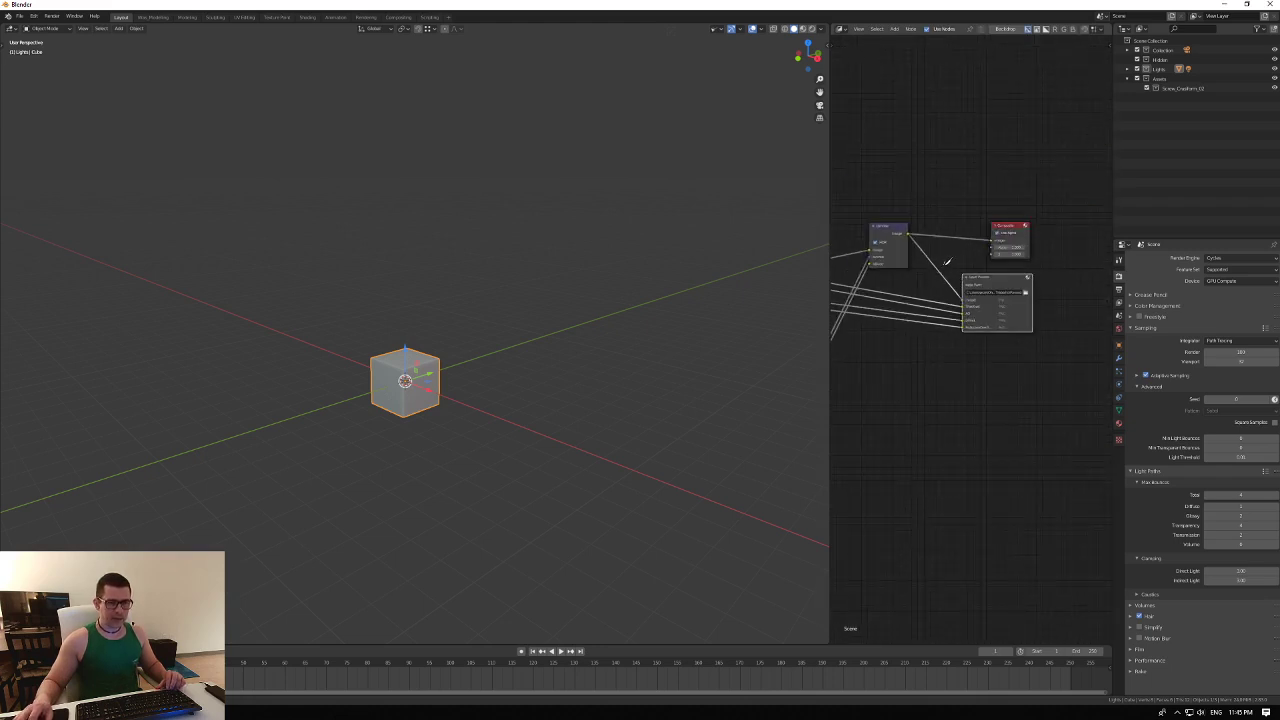
{"action": "right_click_drag", "start_coordinate": [944, 266], "coordinate": [940, 397], "text": "ctrl"}
{"action": "mouse_move", "coordinate": [919, 314]}
{"action": "middle_mouse_down"}
{"action": "mouse_move", "coordinate": [933, 286]}
{"action": "mouse_move", "coordinate": [944, 305]}
{"action": "middle_mouse_up"}
{"action": "scroll", "coordinate": [929, 294], "scroll_direction": "down", "scroll_amount": 1}
Place the SavePasses node beneath Denoise and move Composite close beside Denoise's output.
{"action": "left_click_drag", "start_coordinate": [1005, 268], "coordinate": [930, 282]}
{"action": "left_click_drag", "start_coordinate": [1015, 228], "coordinate": [962, 213]}
{"action": "middle_click_drag", "start_coordinate": [928, 253], "coordinate": [974, 294]}
{"action": "scroll", "coordinate": [1005, 226], "scroll_direction": "up", "scroll_amount": 4}
{"action": "scroll", "coordinate": [922, 290], "scroll_direction": "up", "scroll_amount": 3}
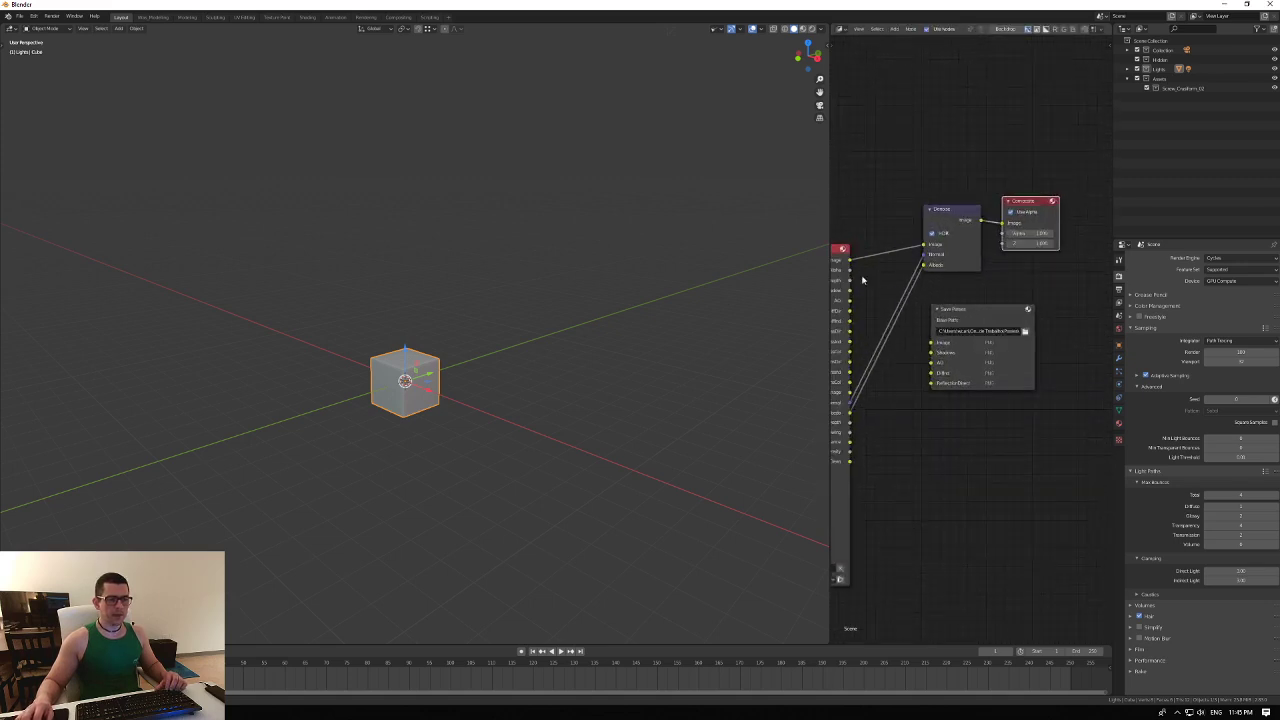
{"action": "scroll", "coordinate": [436, 410], "scroll_direction": "up", "scroll_amount": 5}
{"action": "scroll", "coordinate": [393, 393], "scroll_direction": "down", "scroll_amount": 1}
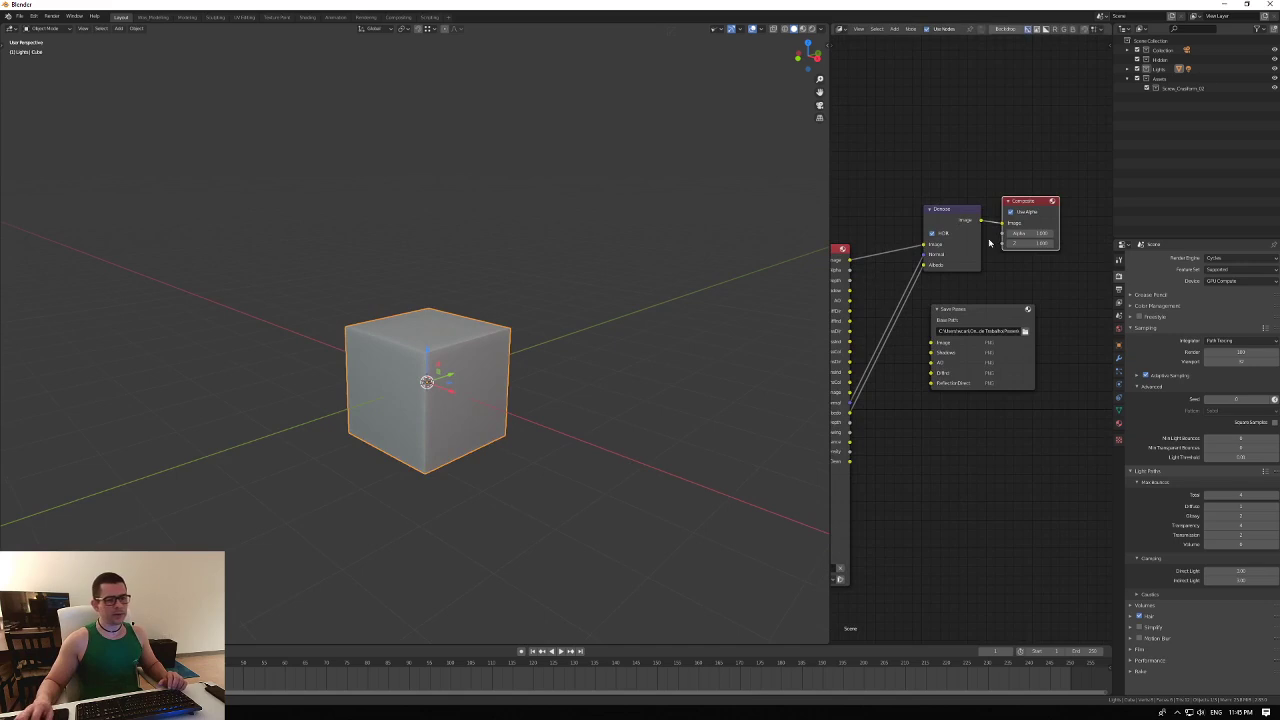
{"action": "middle_click_drag", "start_coordinate": [894, 323], "coordinate": [920, 286]}
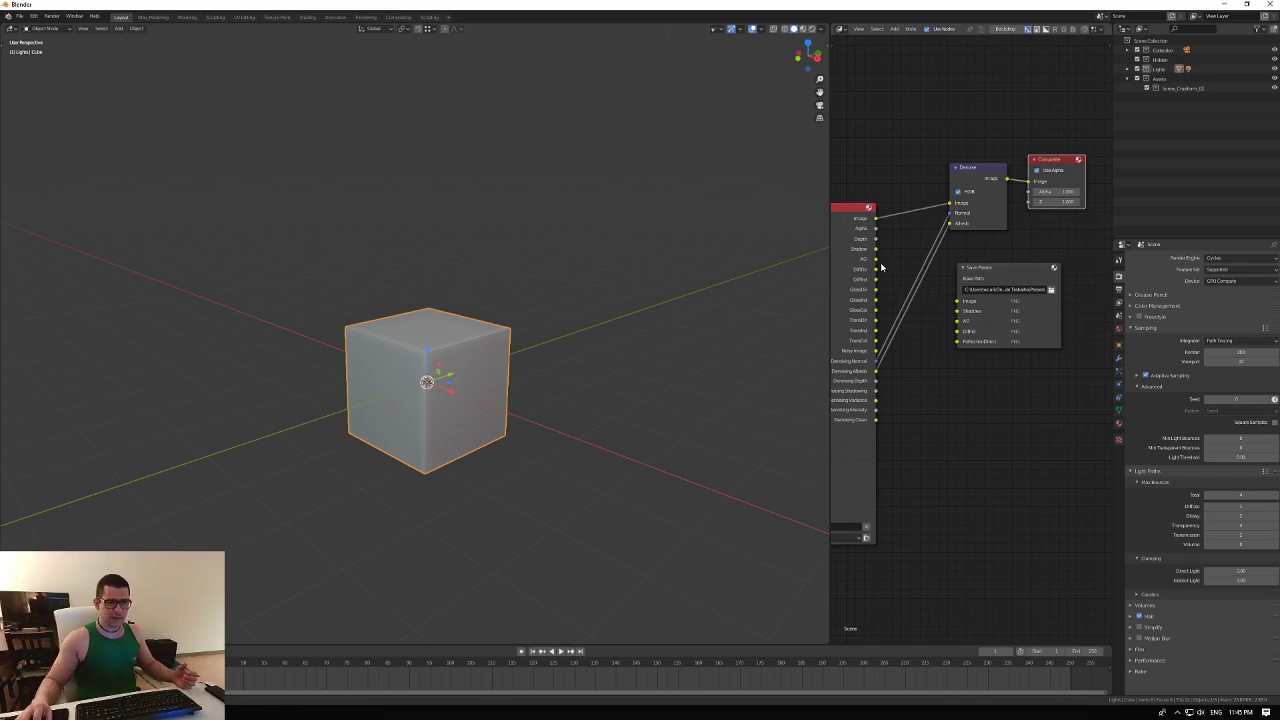
Link the Render Layers outputs Image, Shadow, AO, DiffDir and GlossDir to the five matching inputs of the Save Passes node.
{"action": "left_click_drag", "start_coordinate": [876, 250], "coordinate": [958, 313]}
{"action": "left_click_drag", "start_coordinate": [876, 218], "coordinate": [959, 300]}
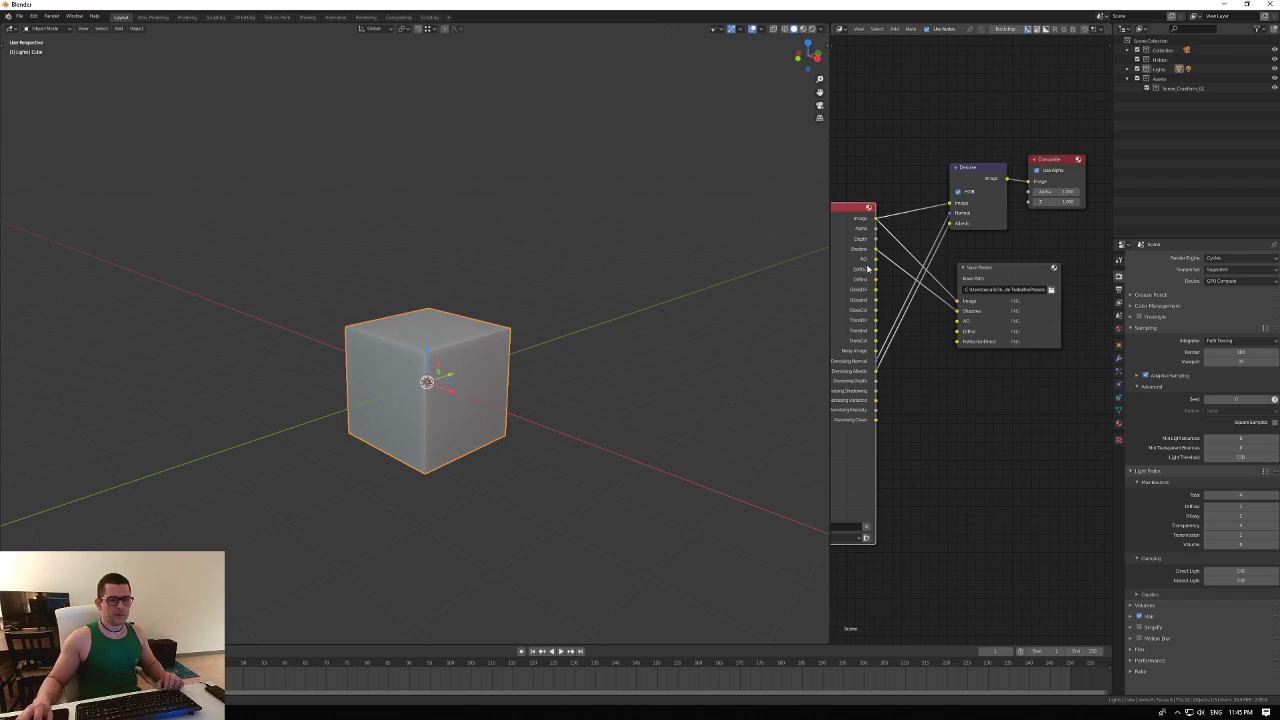
{"action": "left_click_drag", "start_coordinate": [876, 259], "coordinate": [958, 320]}
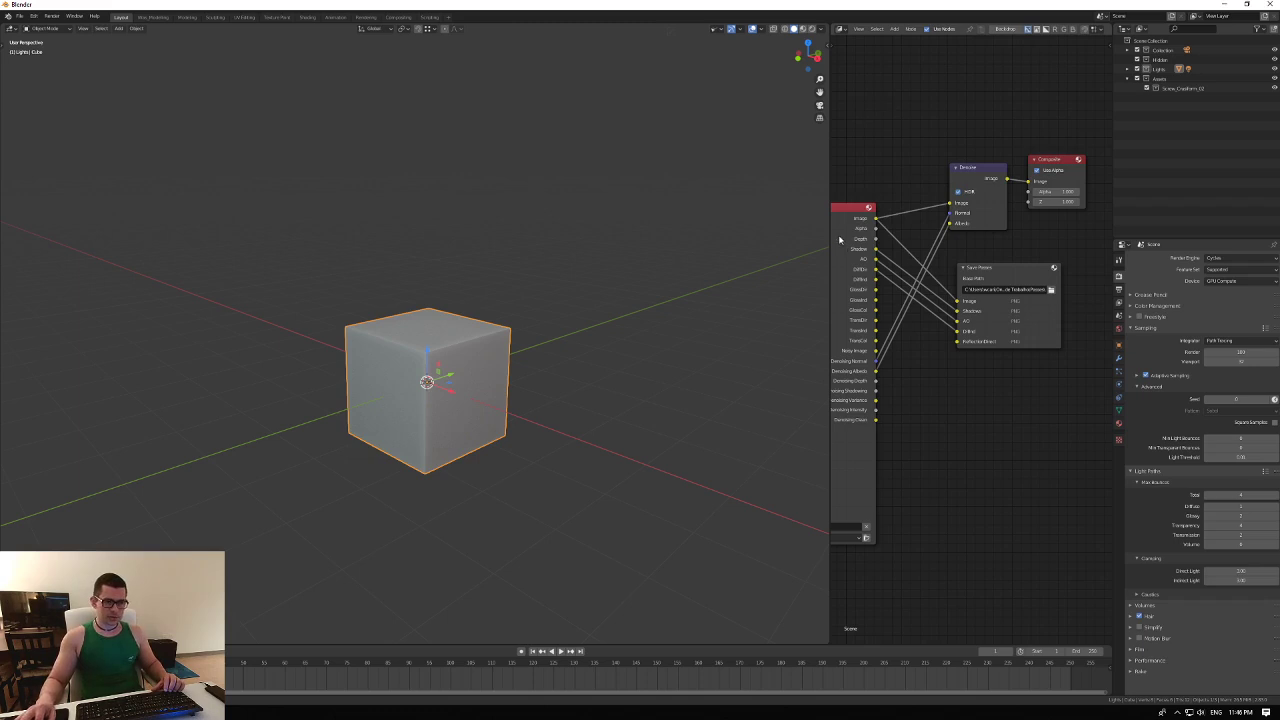
{"action": "scroll", "coordinate": [899, 238], "scroll_direction": "up", "scroll_amount": 2}
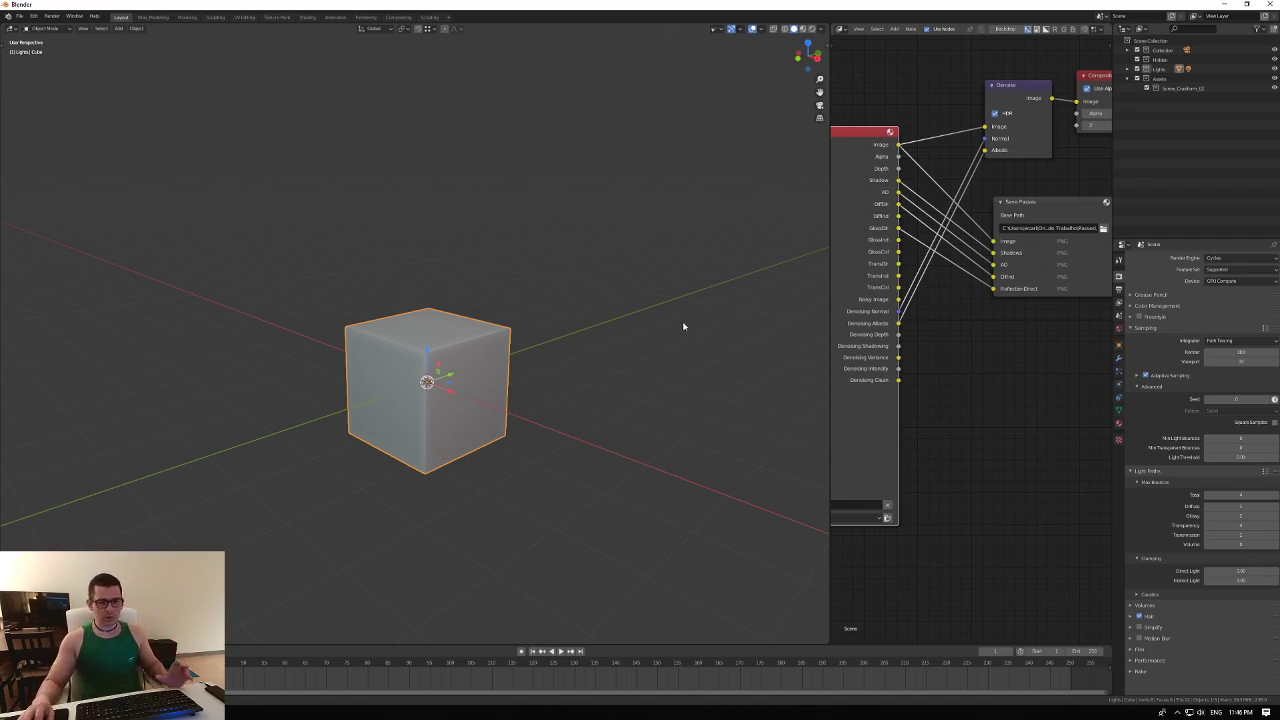
Add a new material to the cube.
{"action": "scroll", "coordinate": [442, 381], "scroll_direction": "down", "scroll_amount": 5}
{"action": "scroll", "coordinate": [600, 356], "scroll_direction": "up", "scroll_amount": 4}
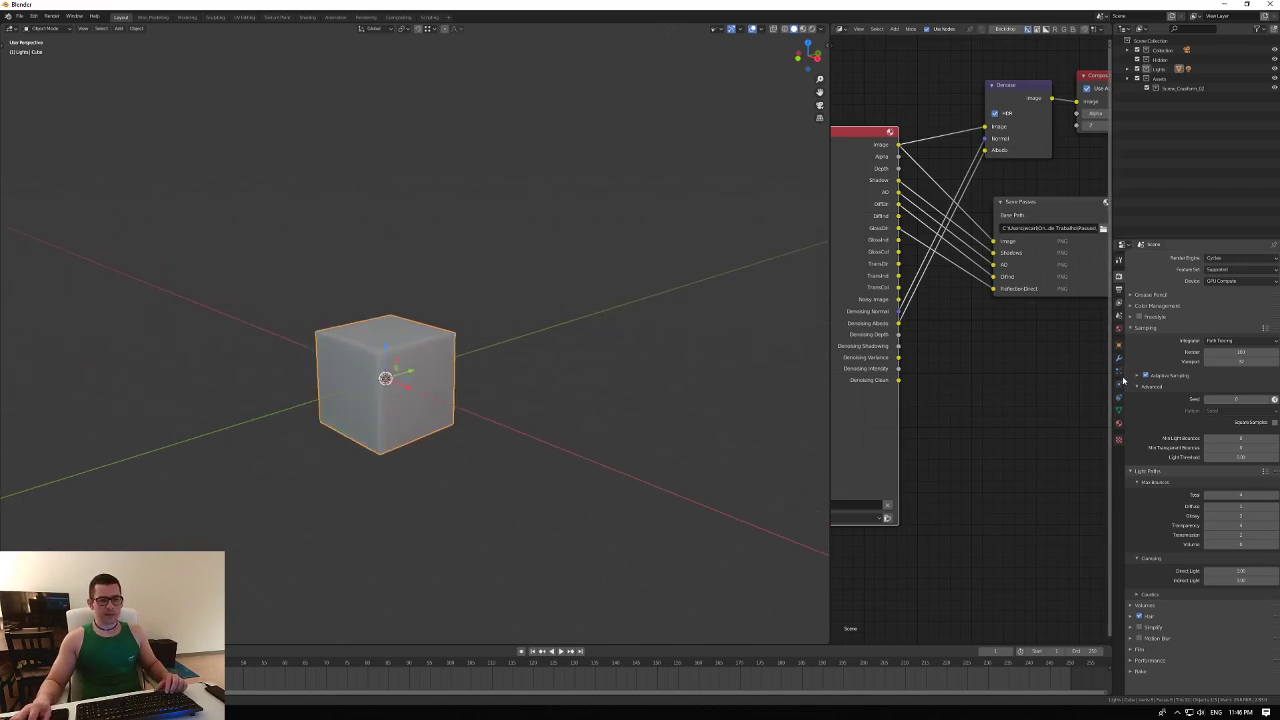
{"action": "left_click", "coordinate": [1119, 425]}
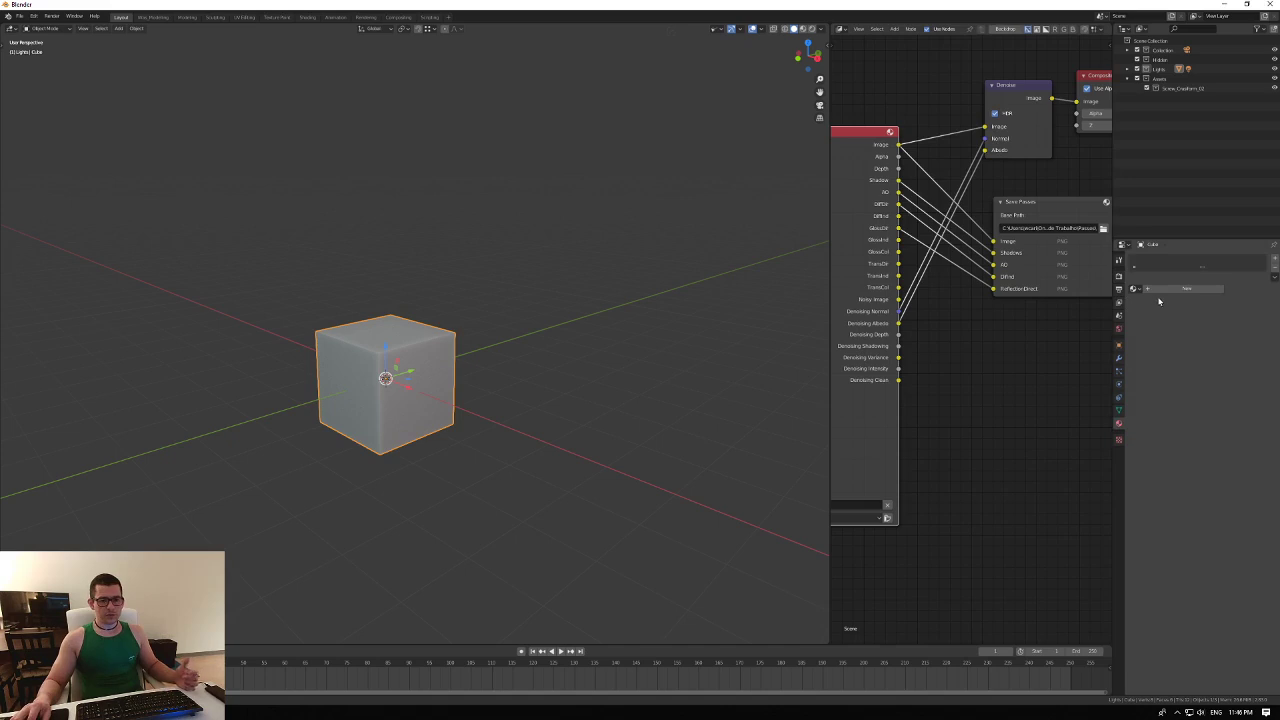
{"action": "left_click", "coordinate": [1186, 288]}
Duplicate the cube twice, placing one copy beside the original and the other behind it.
{"action": "middle_click_drag", "start_coordinate": [491, 420], "coordinate": [486, 424]}
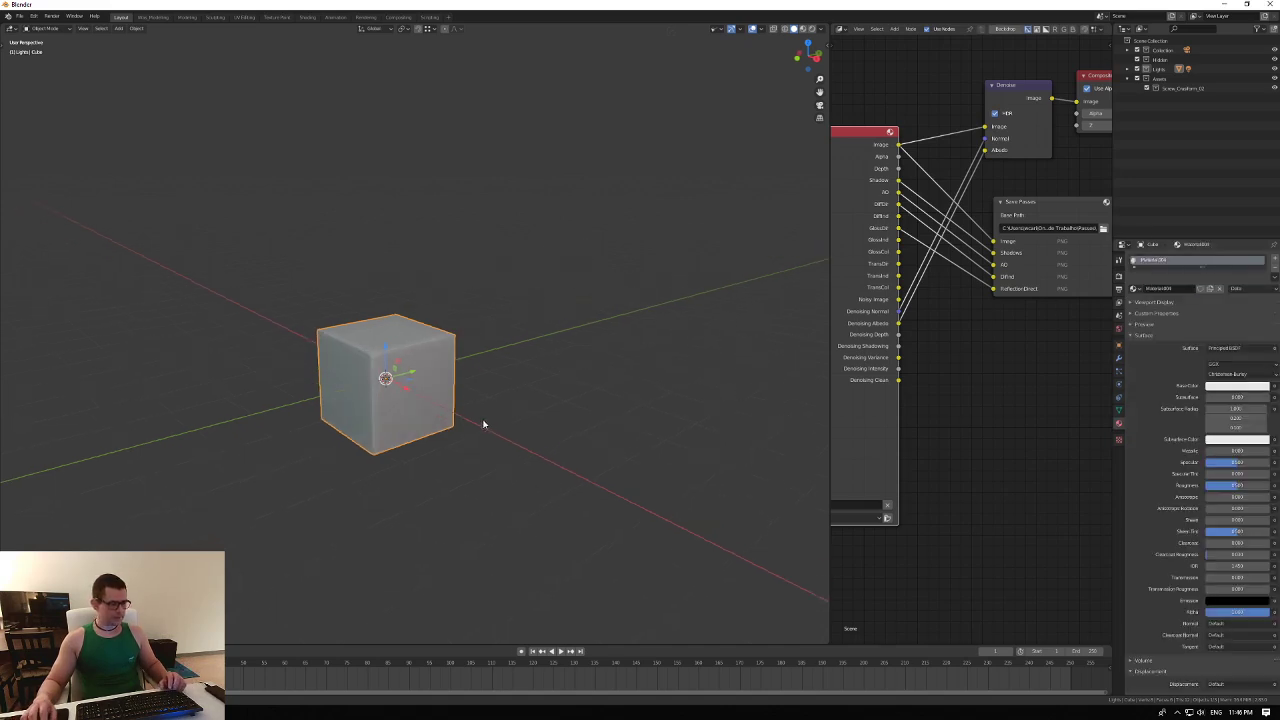
{"action": "key", "text": "shift+d"}
{"action": "middle_click_drag", "start_coordinate": [378, 452], "coordinate": [440, 449]}
{"action": "left_click", "coordinate": [481, 449]}
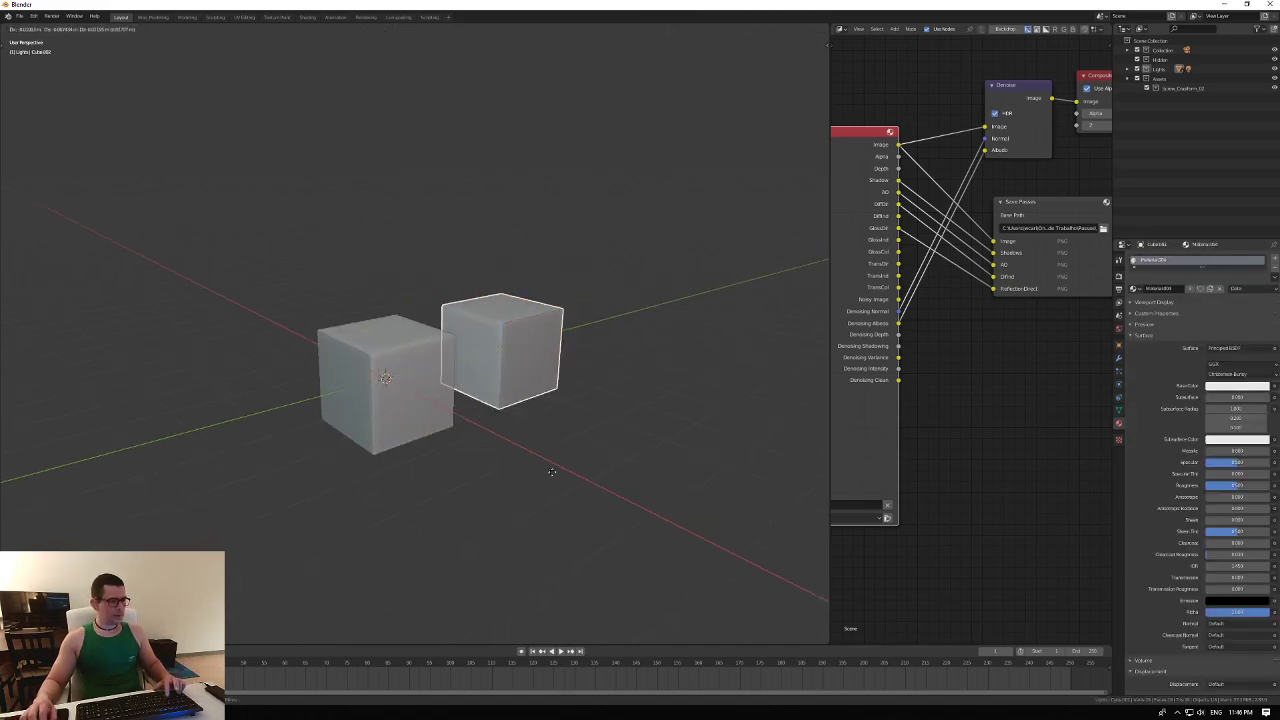
{"action": "key", "text": "shift+d"}
{"action": "middle_click_drag", "start_coordinate": [548, 475], "coordinate": [440, 430]}
{"action": "left_click", "coordinate": [418, 420]}
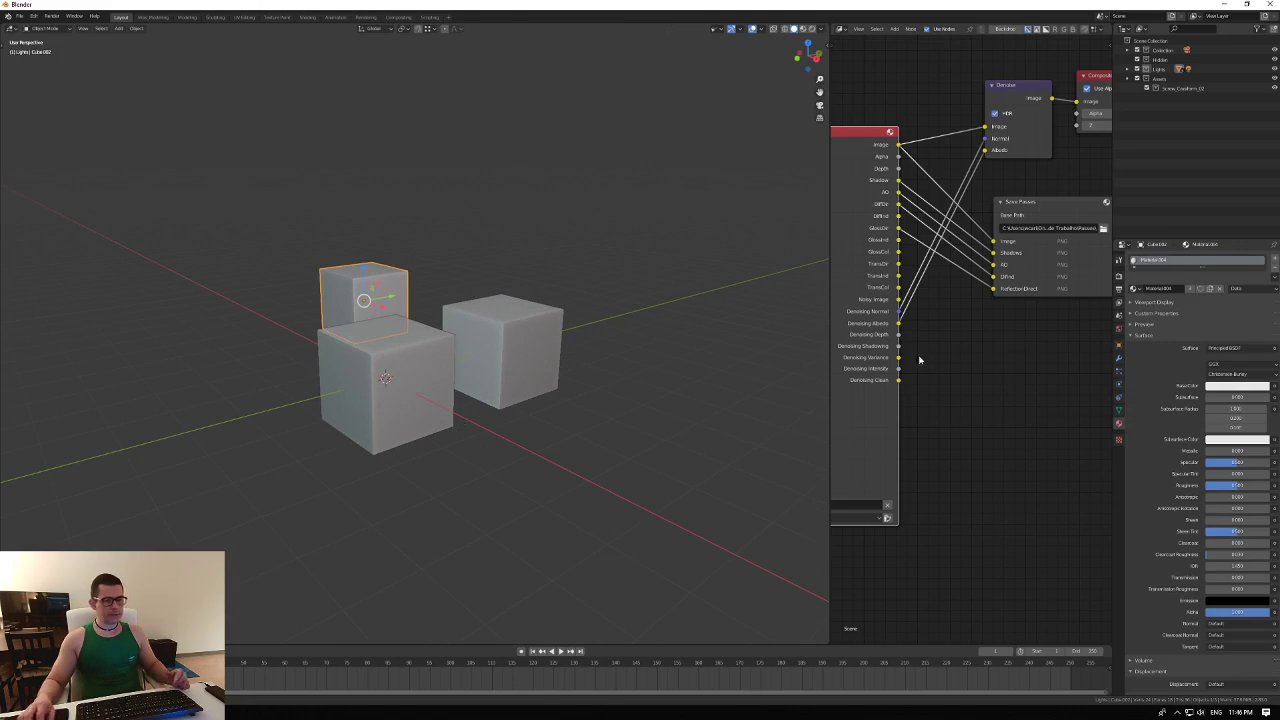
Set the viewport display colour of the cubes' shared material to red.
{"action": "left_click", "coordinate": [1220, 386]}
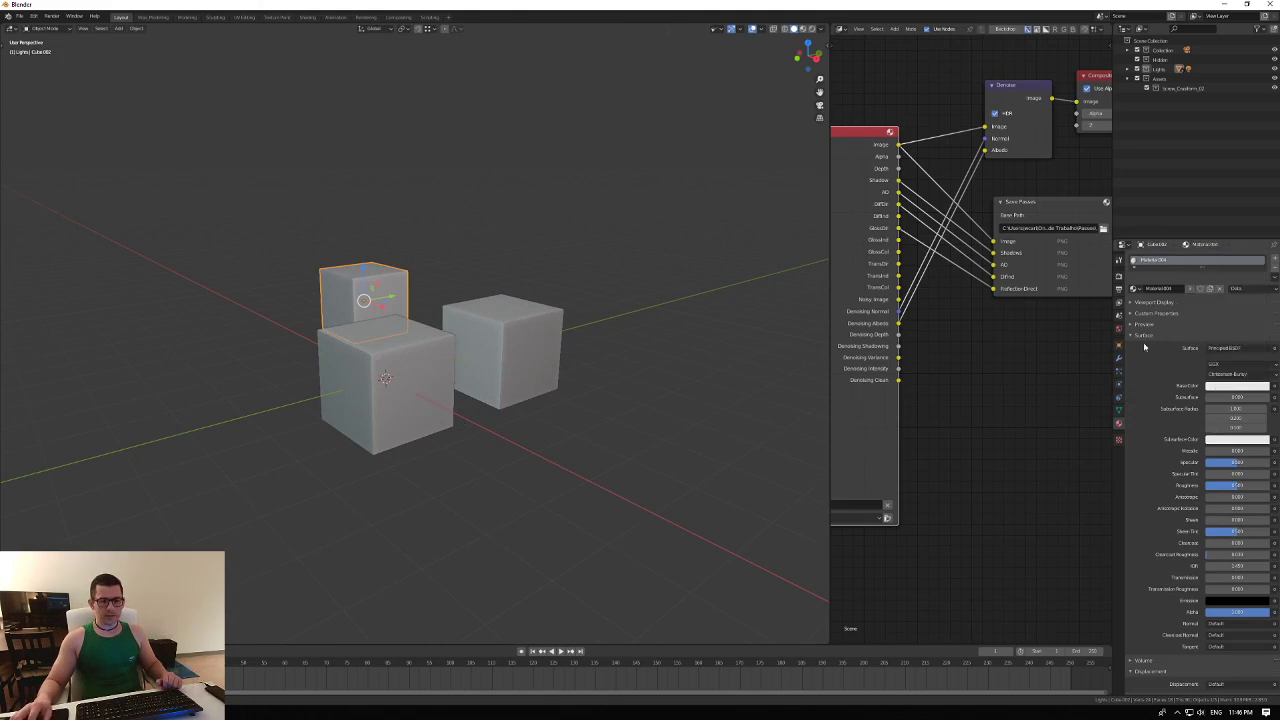
{"action": "left_click", "coordinate": [1141, 302]}
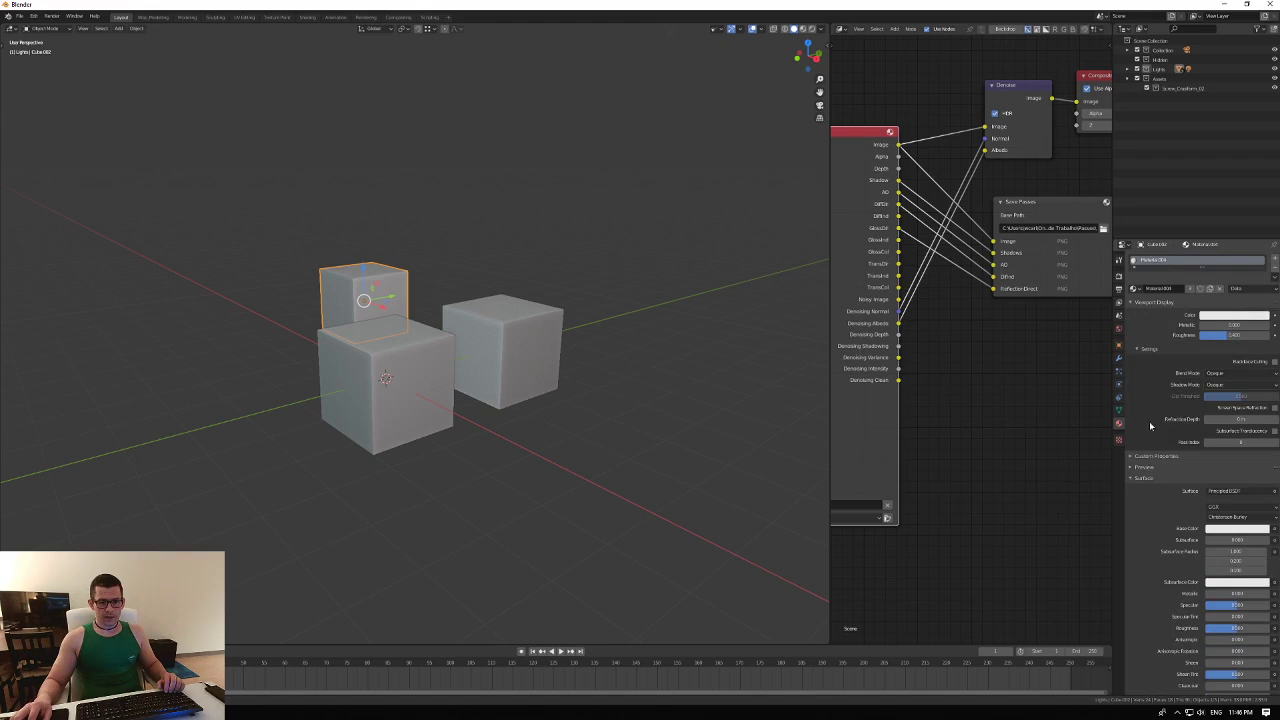
{"action": "left_click", "coordinate": [1146, 303]}
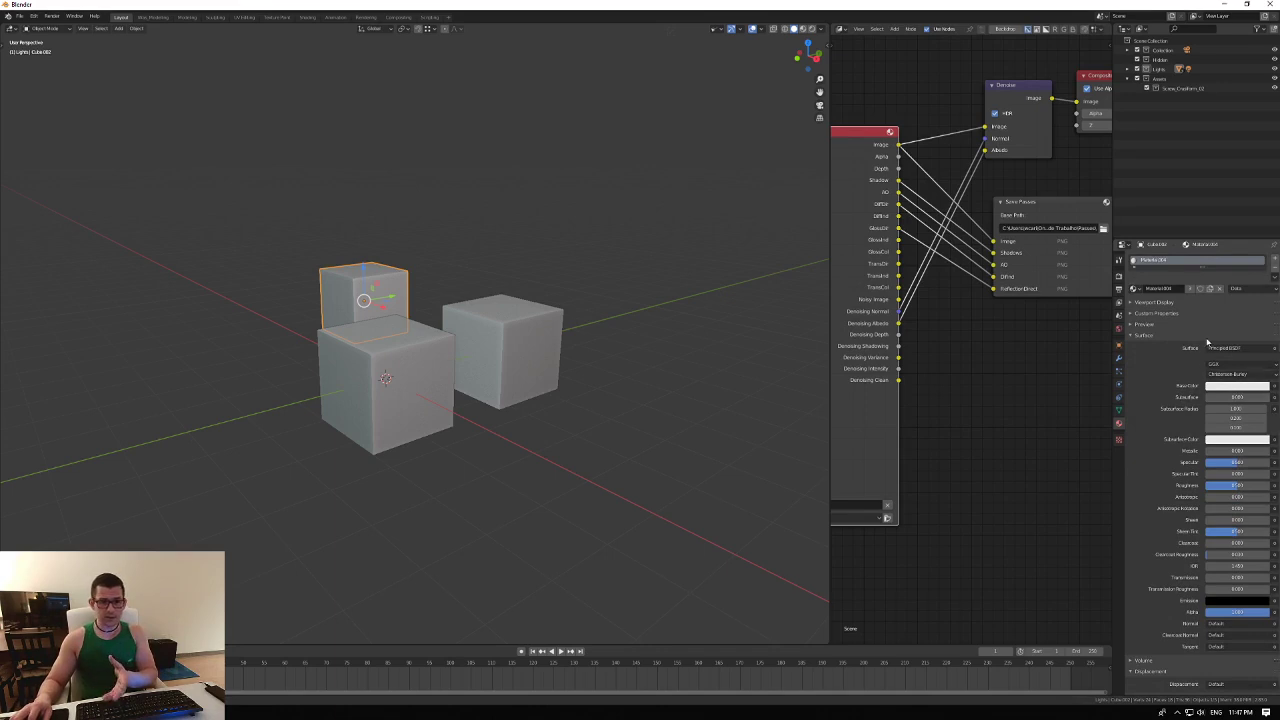
{"action": "left_click", "coordinate": [1155, 303]}
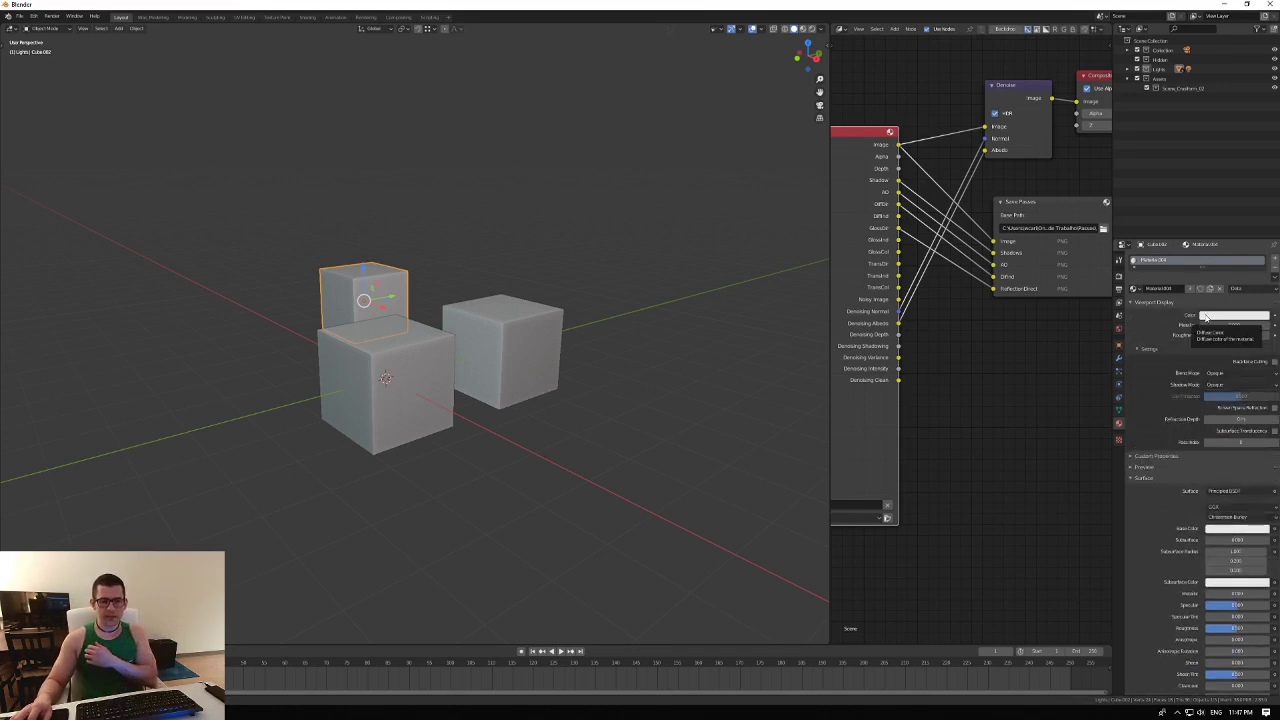
{"action": "left_click", "coordinate": [1205, 316]}
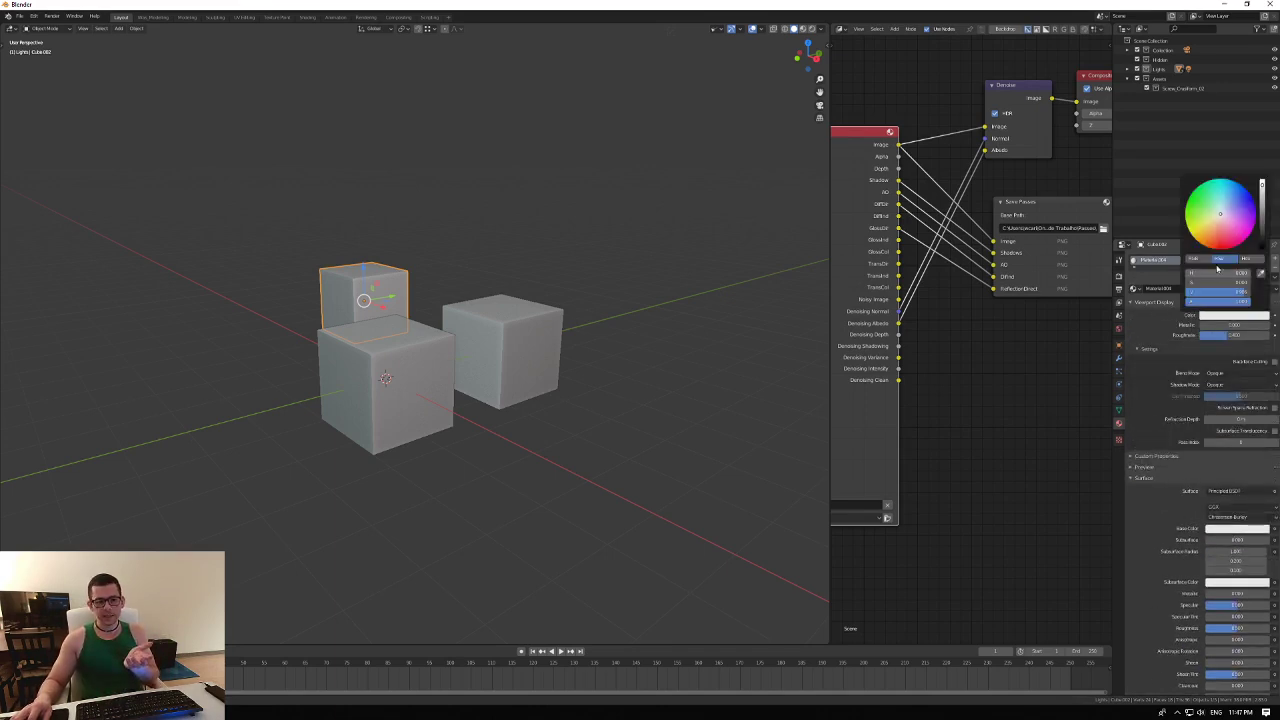
{"action": "left_click", "coordinate": [1252, 213]}
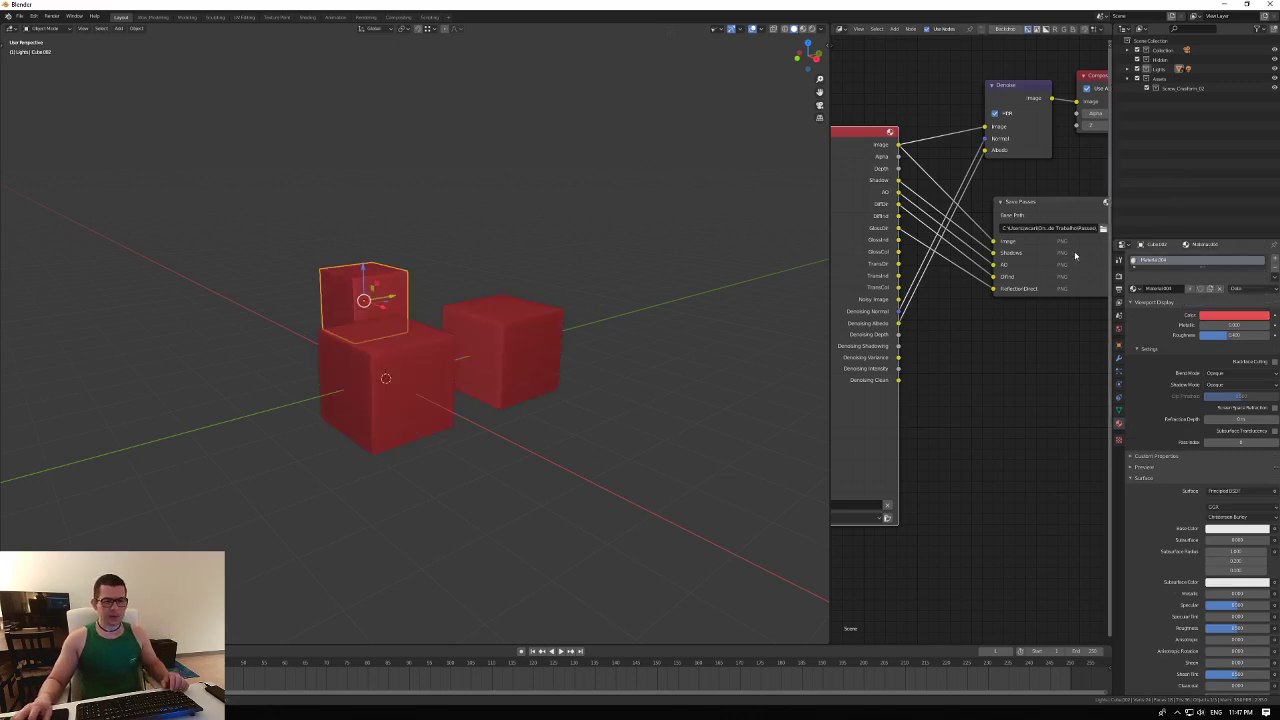
Give the original cube and the copy beside it their own single-user materials, and set that copy's viewport display colour to blue.
{"action": "left_click", "coordinate": [511, 361]}
{"action": "left_click", "coordinate": [412, 393], "text": "shift"}
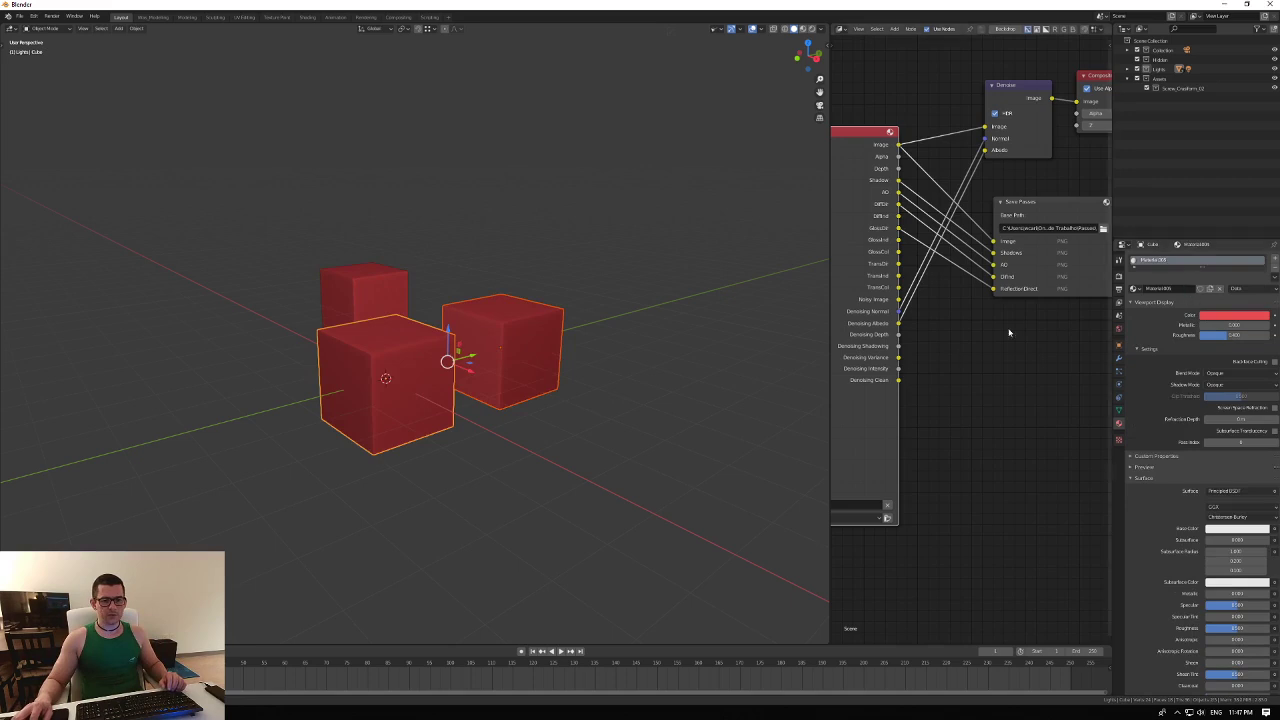
{"action": "left_click", "coordinate": [535, 340]}
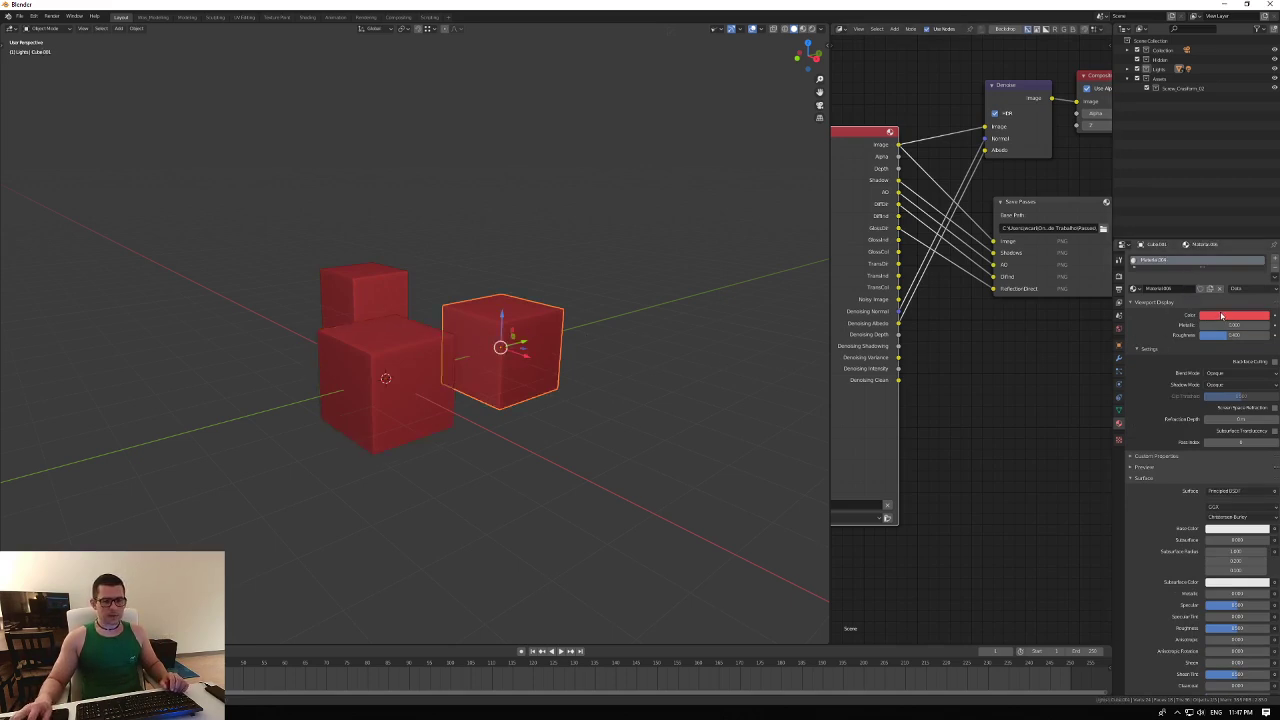
{"action": "left_click", "coordinate": [1221, 316]}
{"action": "left_click", "coordinate": [1234, 197]}
Set the viewport display colour of the original cube's material to light green.
{"action": "left_click", "coordinate": [424, 357]}
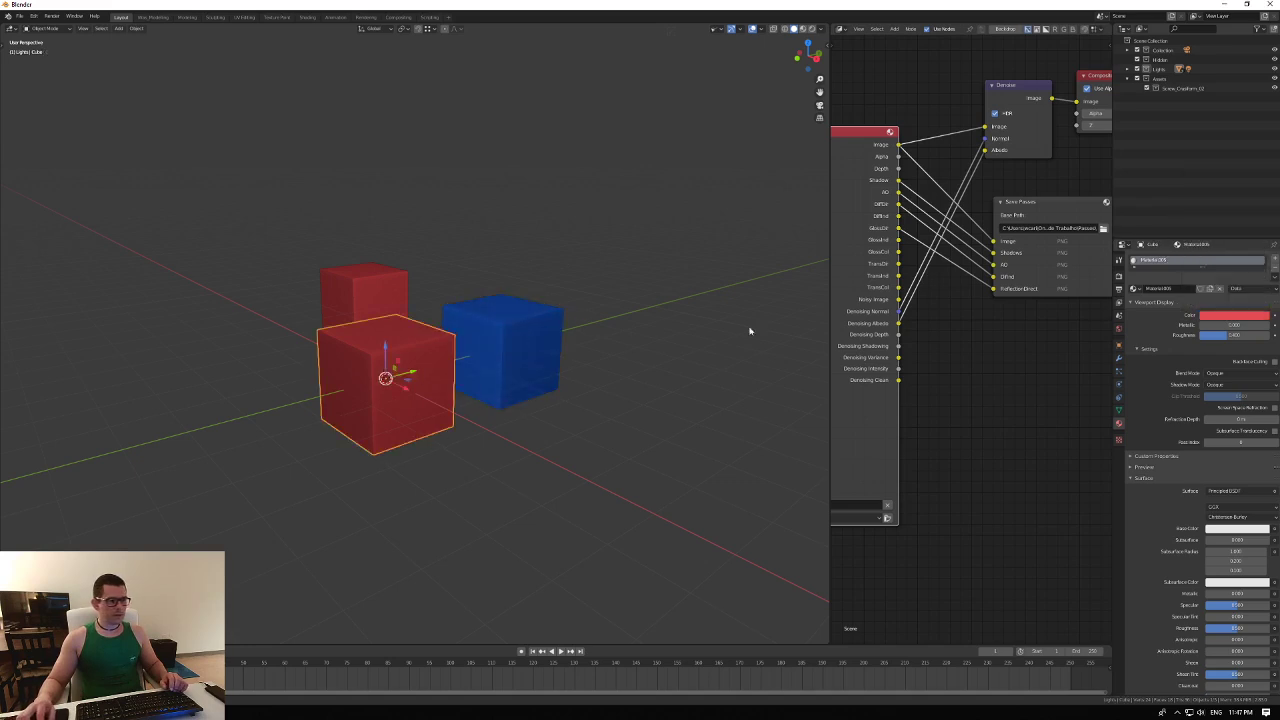
{"action": "left_click", "coordinate": [1234, 318]}
{"action": "left_click", "coordinate": [1214, 210]}
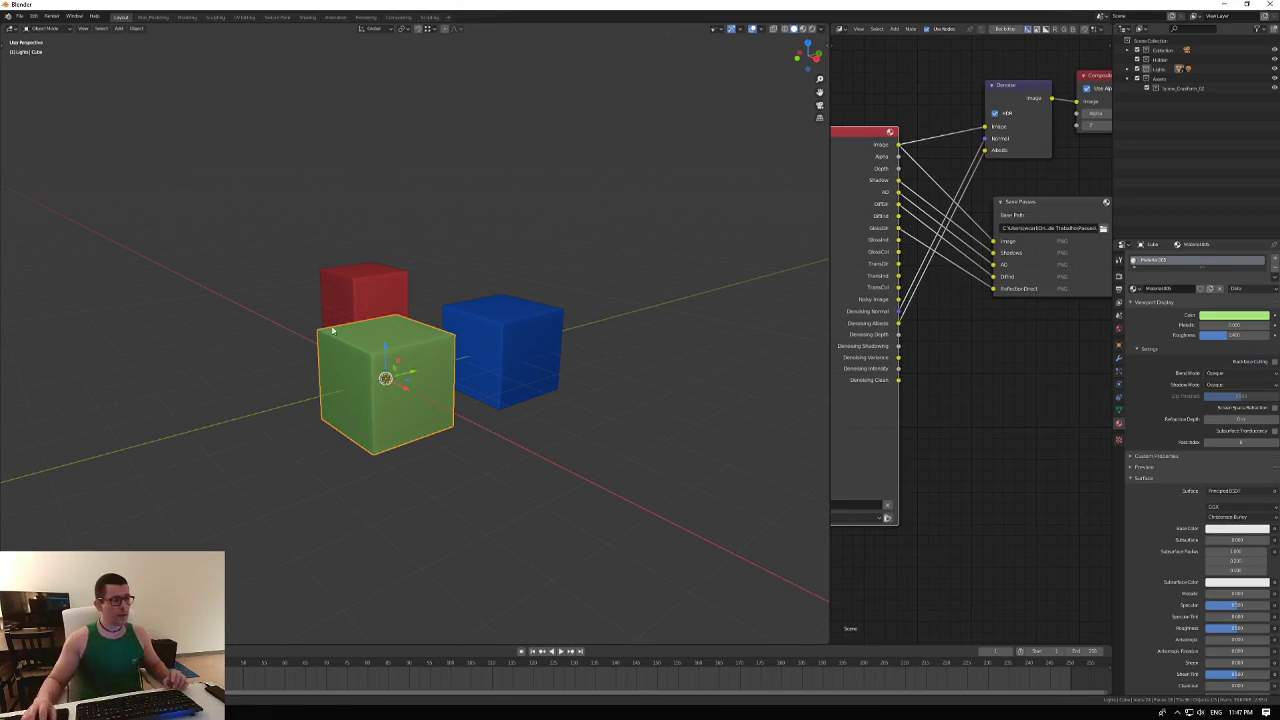
{"action": "middle_click_drag", "start_coordinate": [397, 378], "coordinate": [399, 394]}
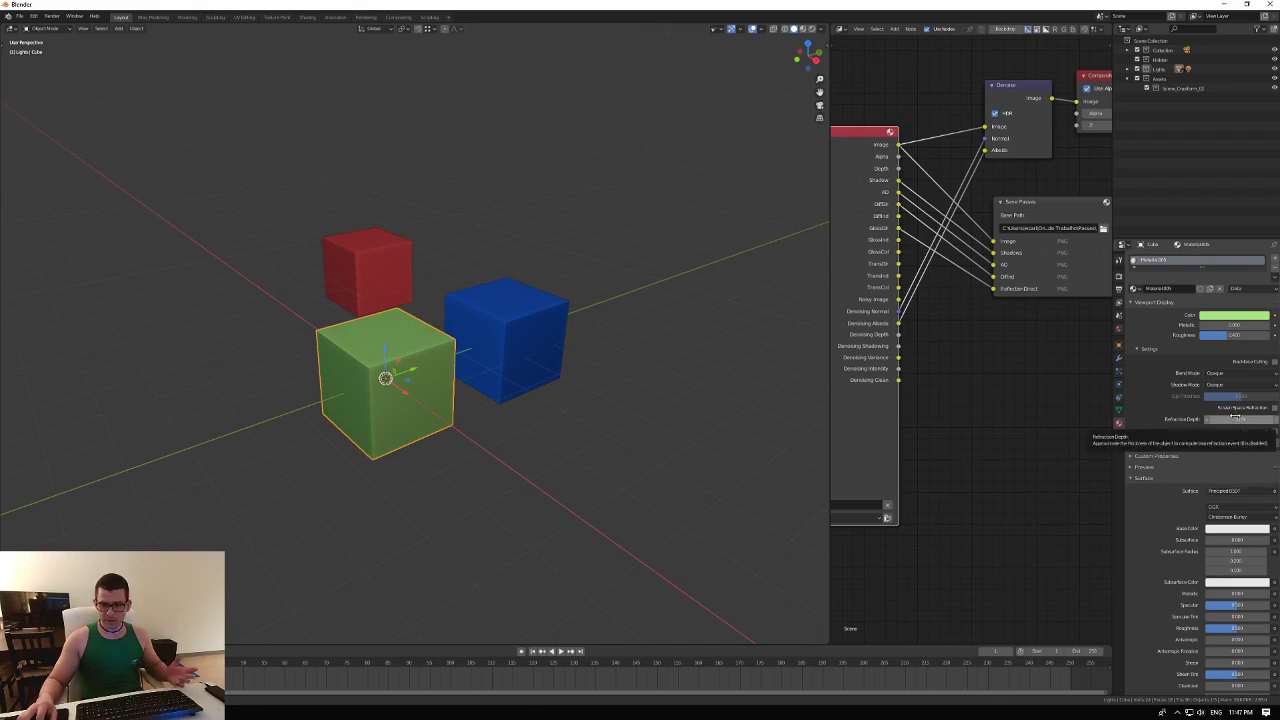
{"action": "left_click", "coordinate": [1231, 318]}
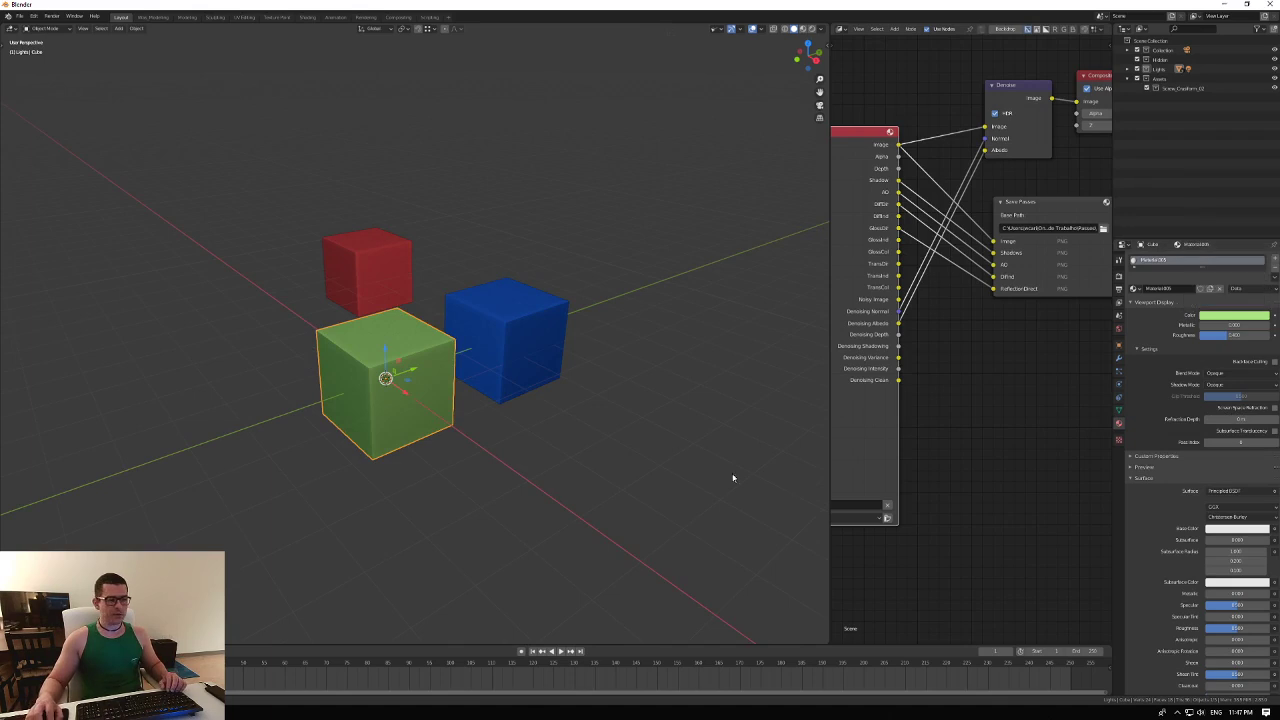
{"action": "middle_click_drag", "start_coordinate": [440, 480], "coordinate": [428, 470]}
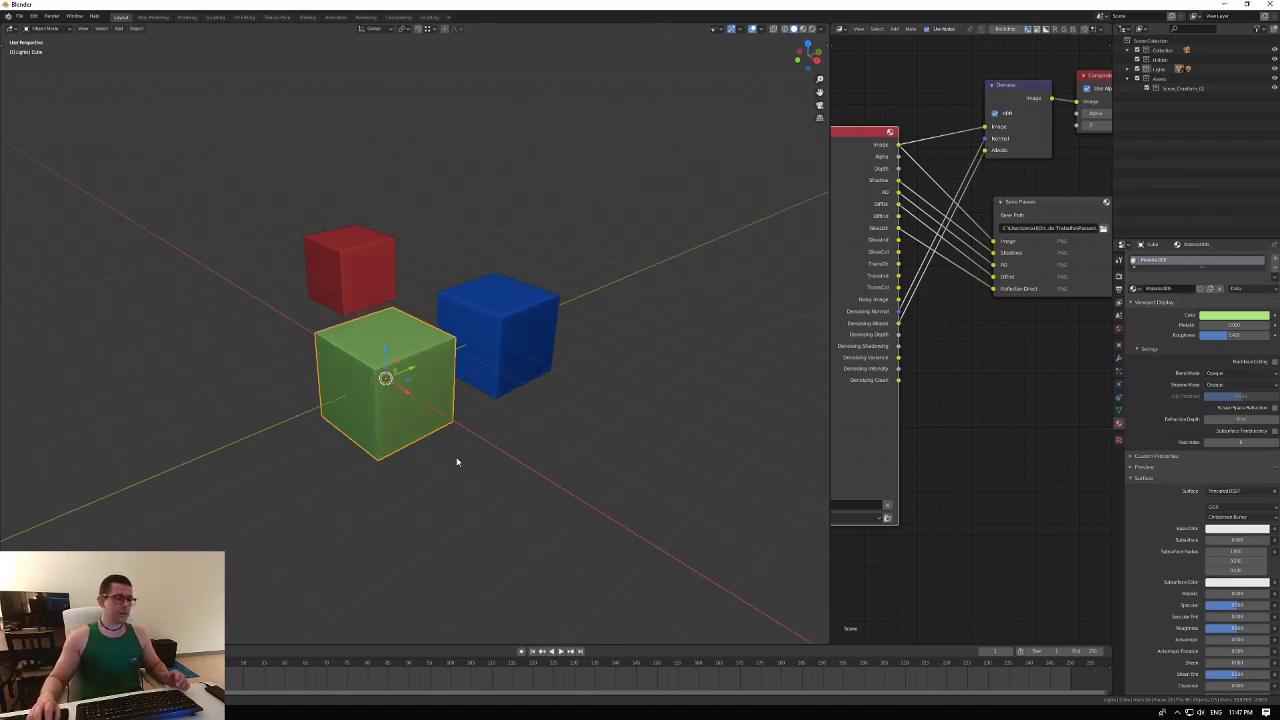
{"action": "middle_click_drag", "start_coordinate": [451, 437], "coordinate": [456, 429]}
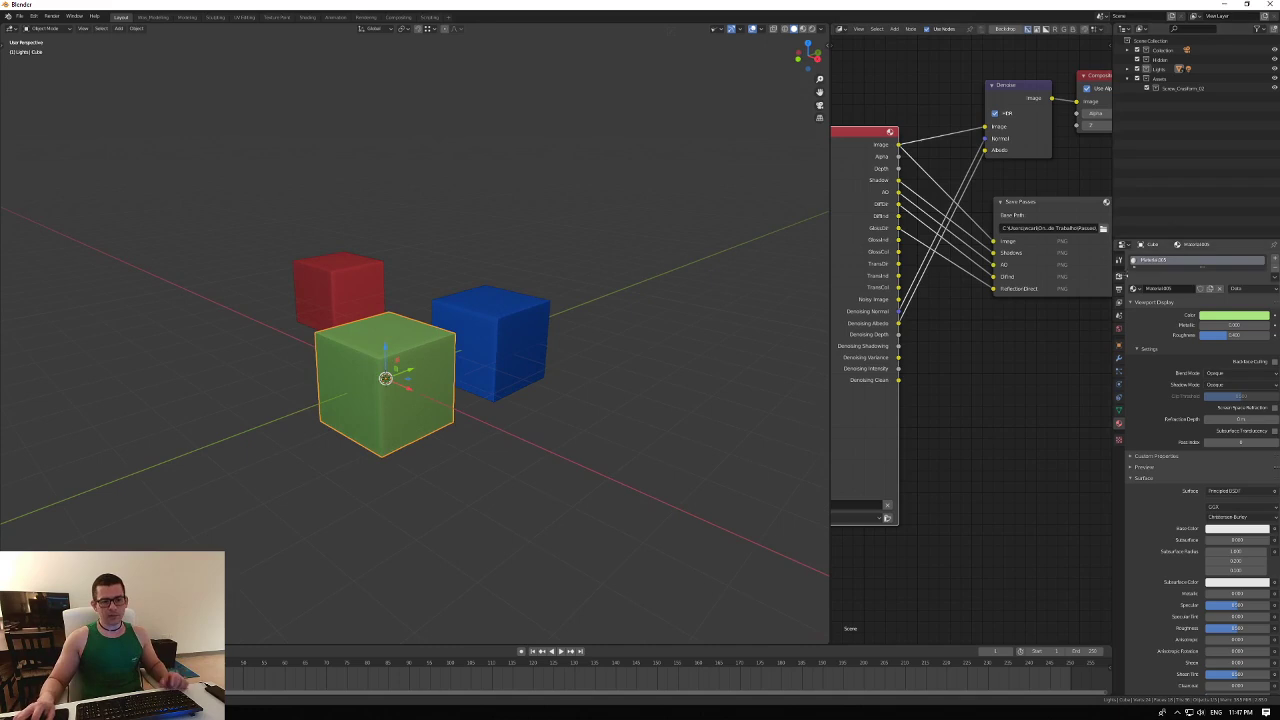
Look through the camera and reframe its view so the three cubes sit near the centre of the frame.
{"action": "left_click", "coordinate": [1120, 276]}
{"action": "left_click", "coordinate": [1231, 256]}
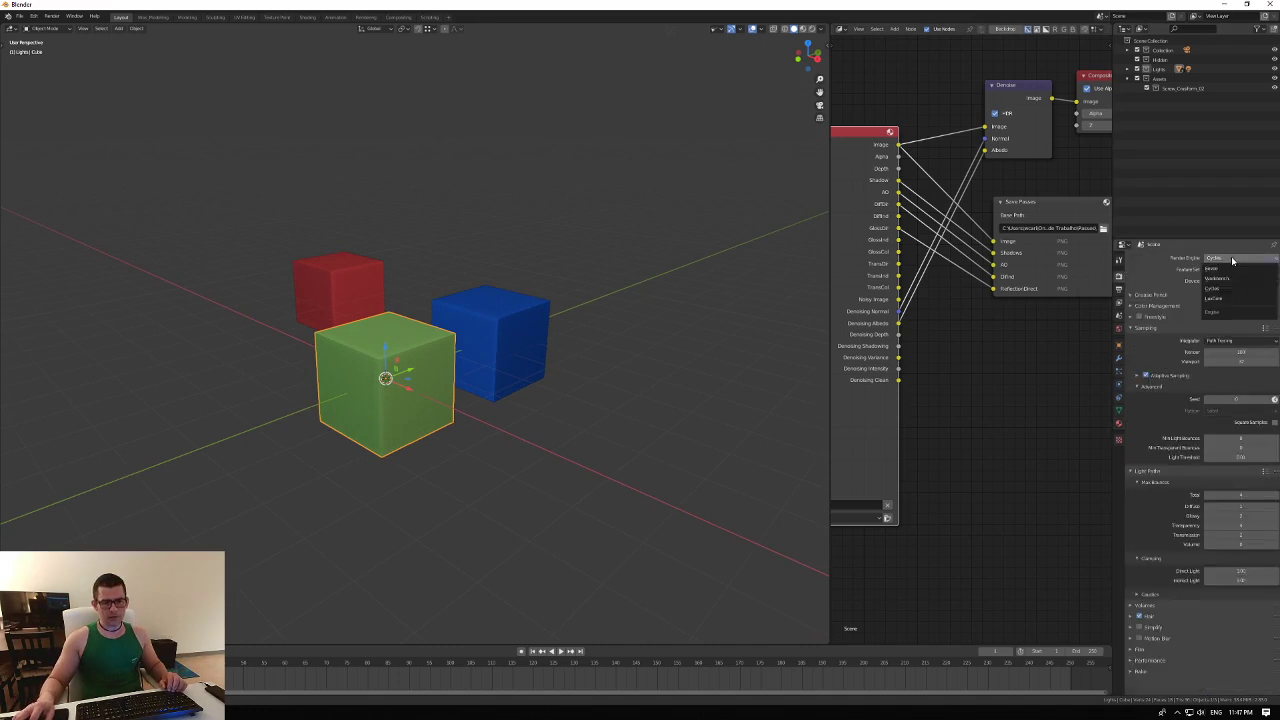
{"action": "key", "text": "KP_0"}
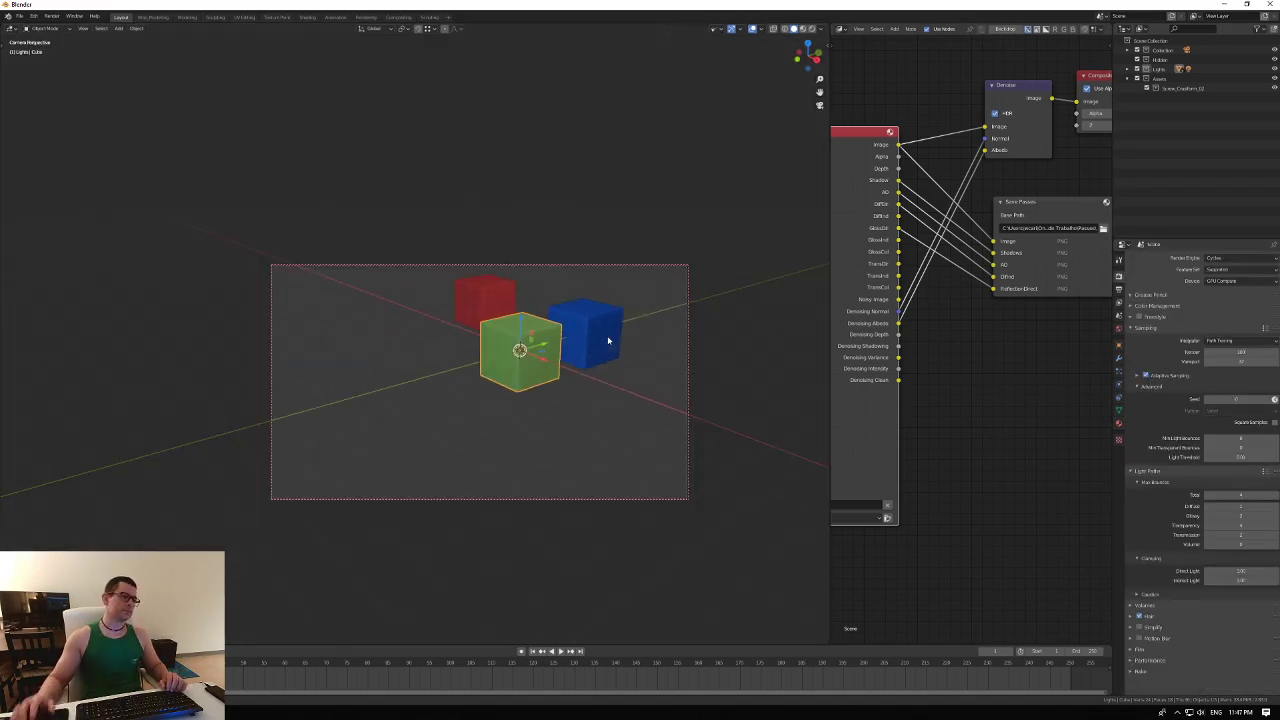
{"action": "middle_click_drag", "start_coordinate": [510, 375], "coordinate": [430, 412], "text": "shift"}
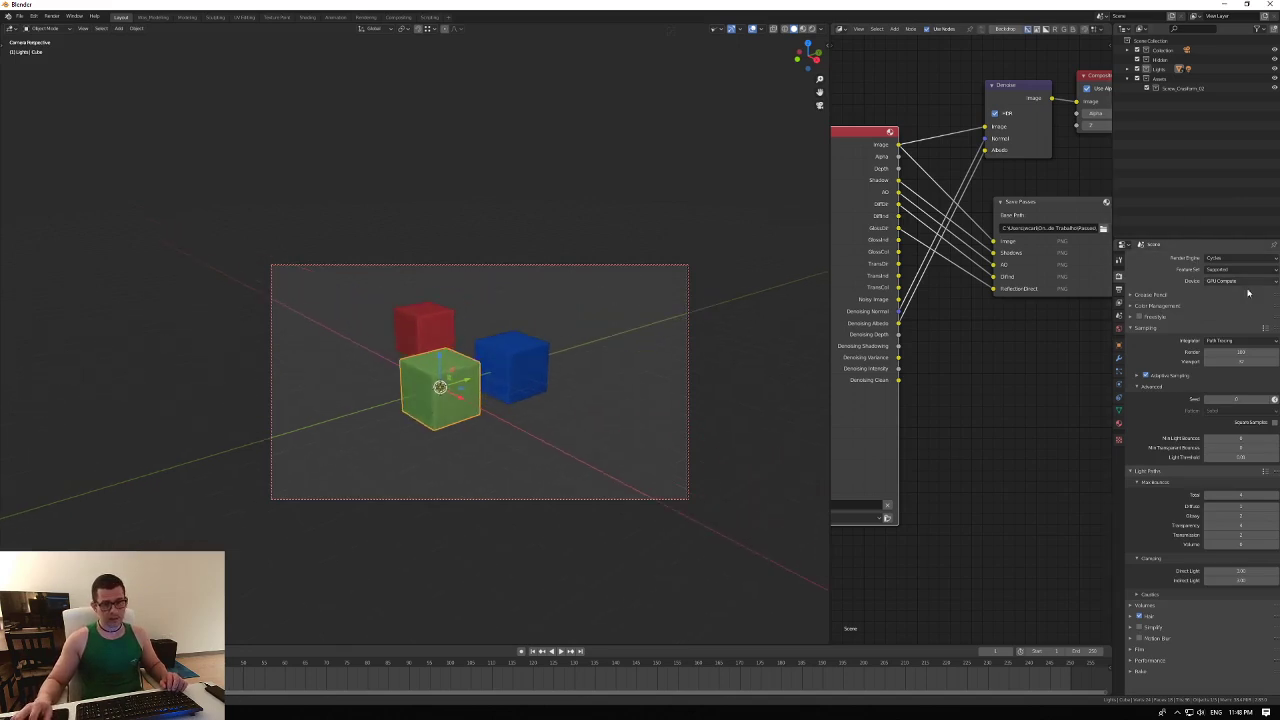
Switch the render engine to Workbench with Flat lighting and display the viewport in rendered shading.
{"action": "left_click", "coordinate": [1235, 258]}
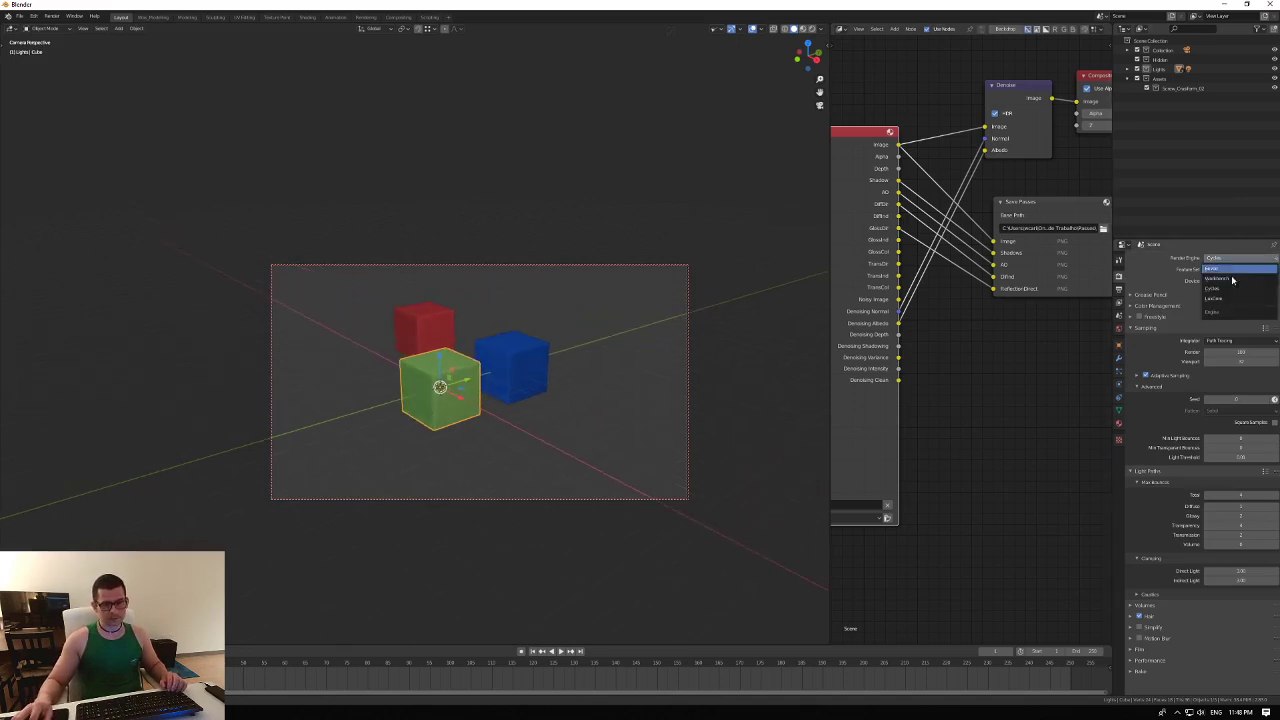
{"action": "left_click", "coordinate": [1225, 280]}
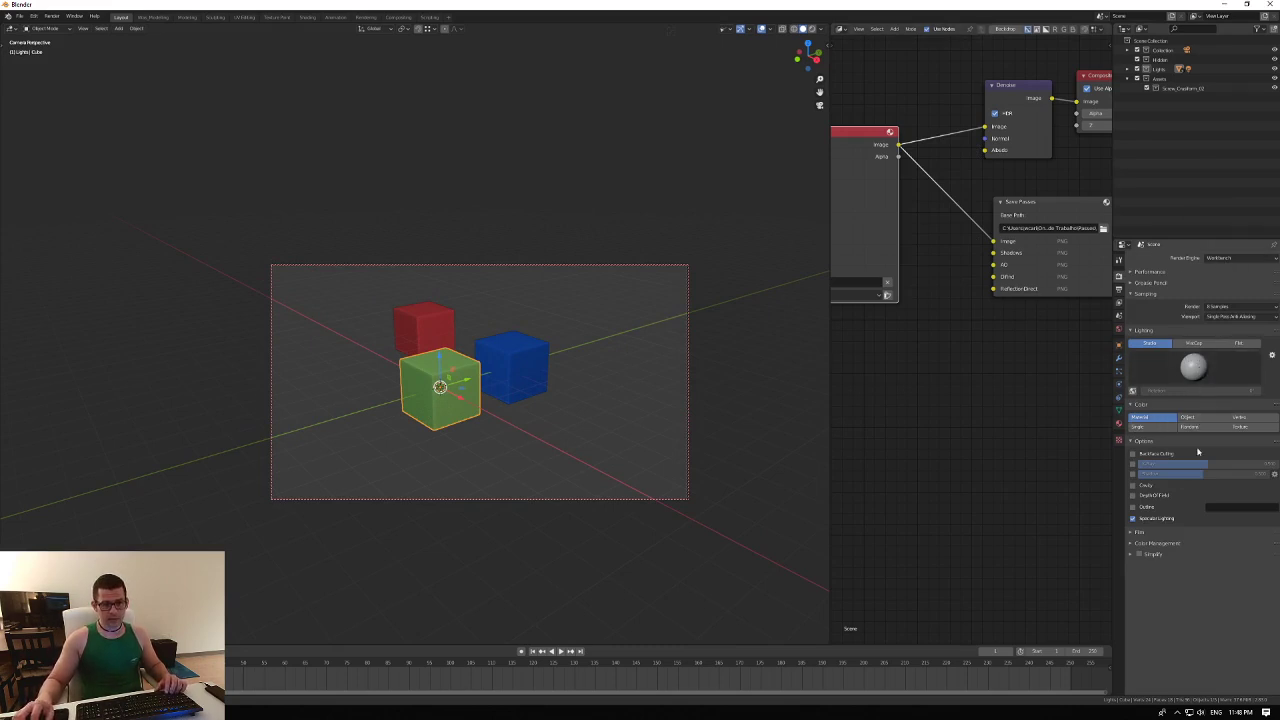
{"action": "left_click", "coordinate": [811, 30]}
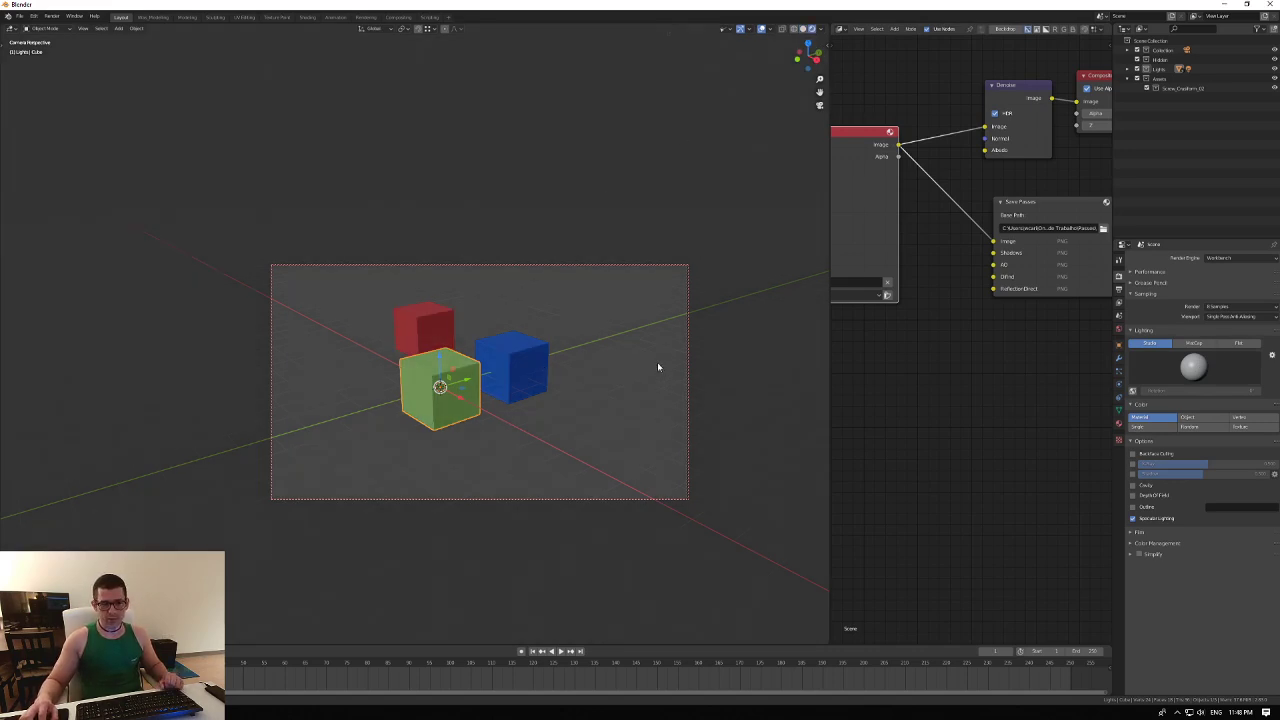
{"action": "left_click", "coordinate": [1249, 345]}
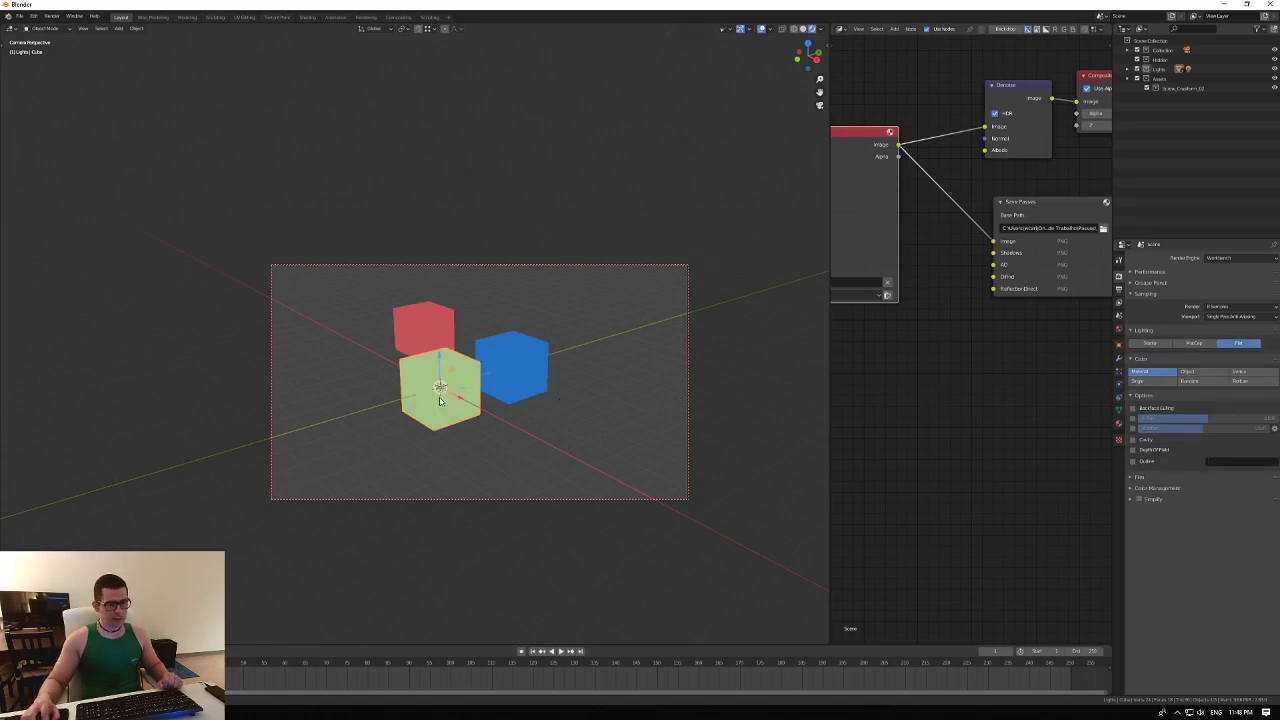
Deselect the cube, render the flat-coloured cubes through the camera and return to the 3D view.
{"action": "left_click", "coordinate": [596, 375]}
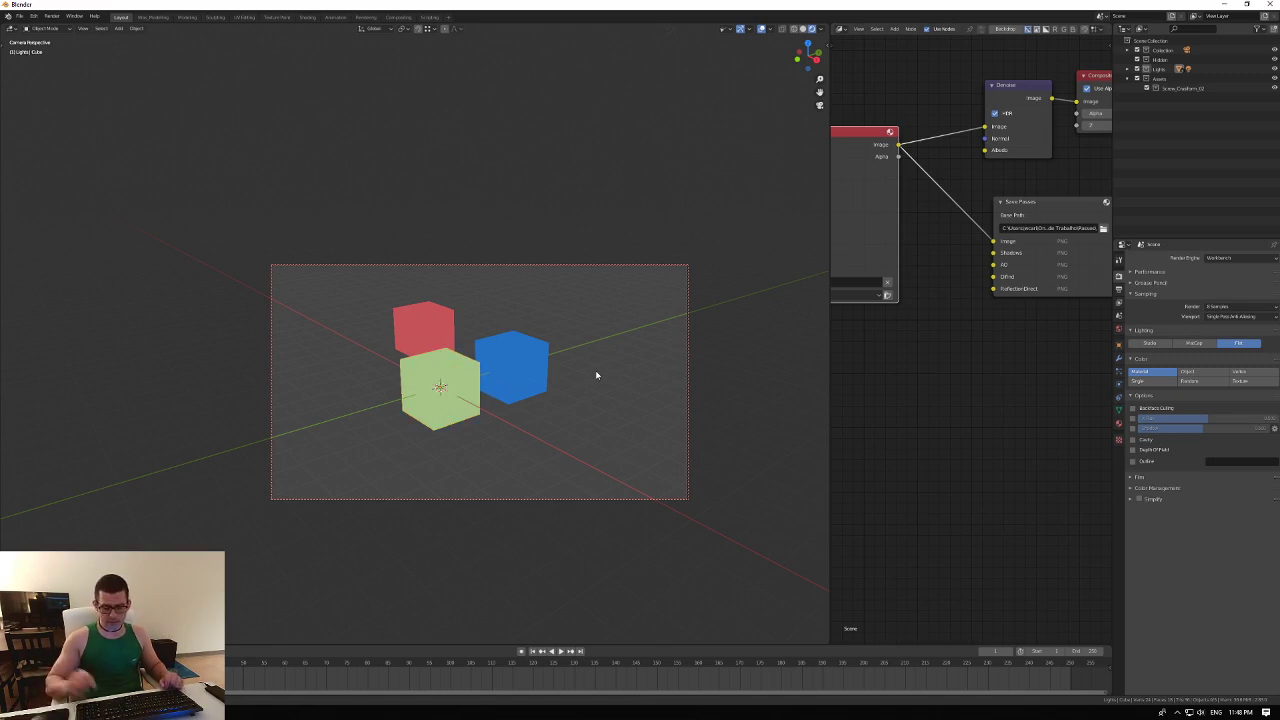
{"action": "key", "text": "F12"}
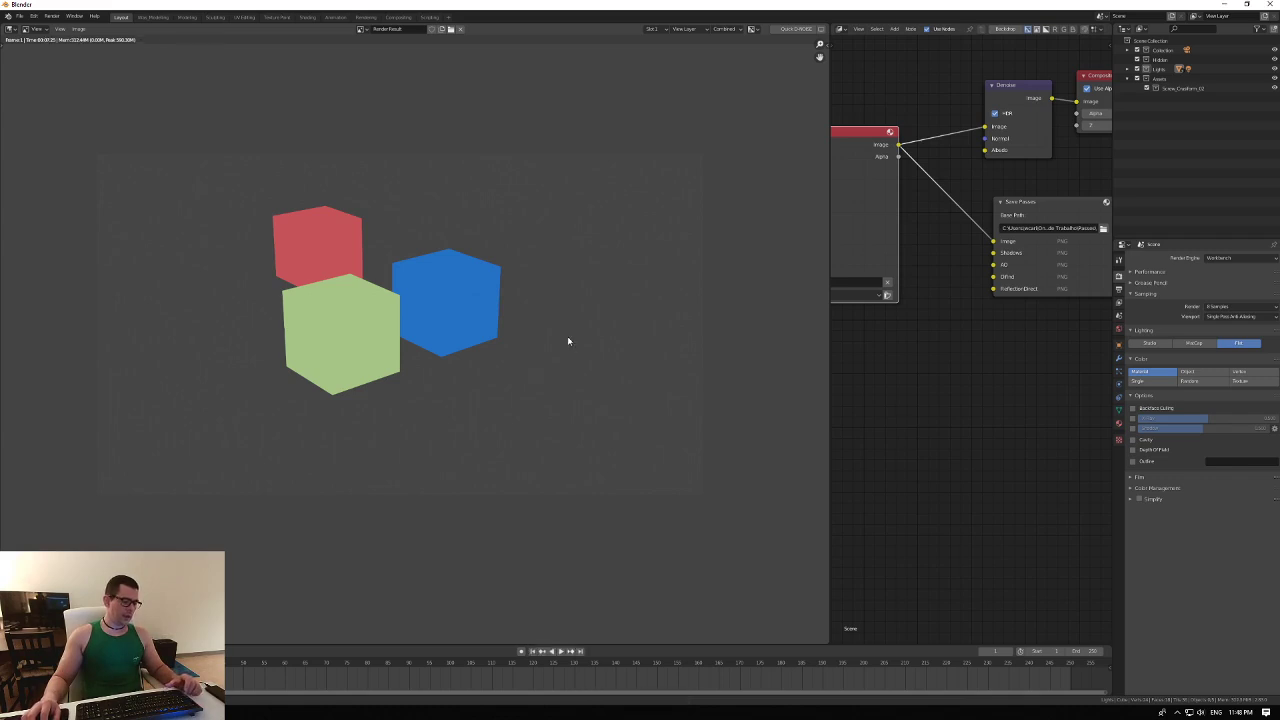
{"action": "key", "text": "Escape"}
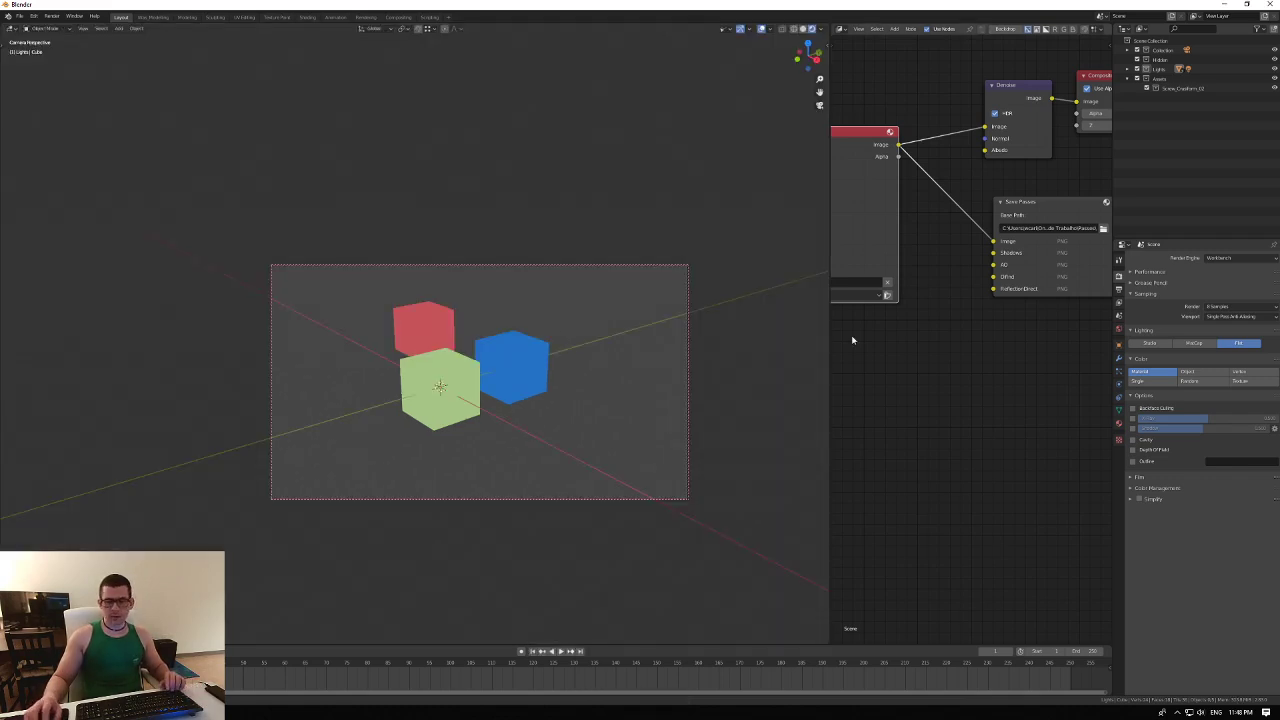
Move the Render Layers node slightly closer to Denoise and turn the camera view slightly around the cubes.
{"action": "mouse_move", "coordinate": [862, 143]}
{"action": "left_mouse_down"}
{"action": "mouse_move", "coordinate": [849, 134]}
{"action": "mouse_move", "coordinate": [883, 144]}
{"action": "mouse_move", "coordinate": [863, 126]}
{"action": "left_mouse_up"}
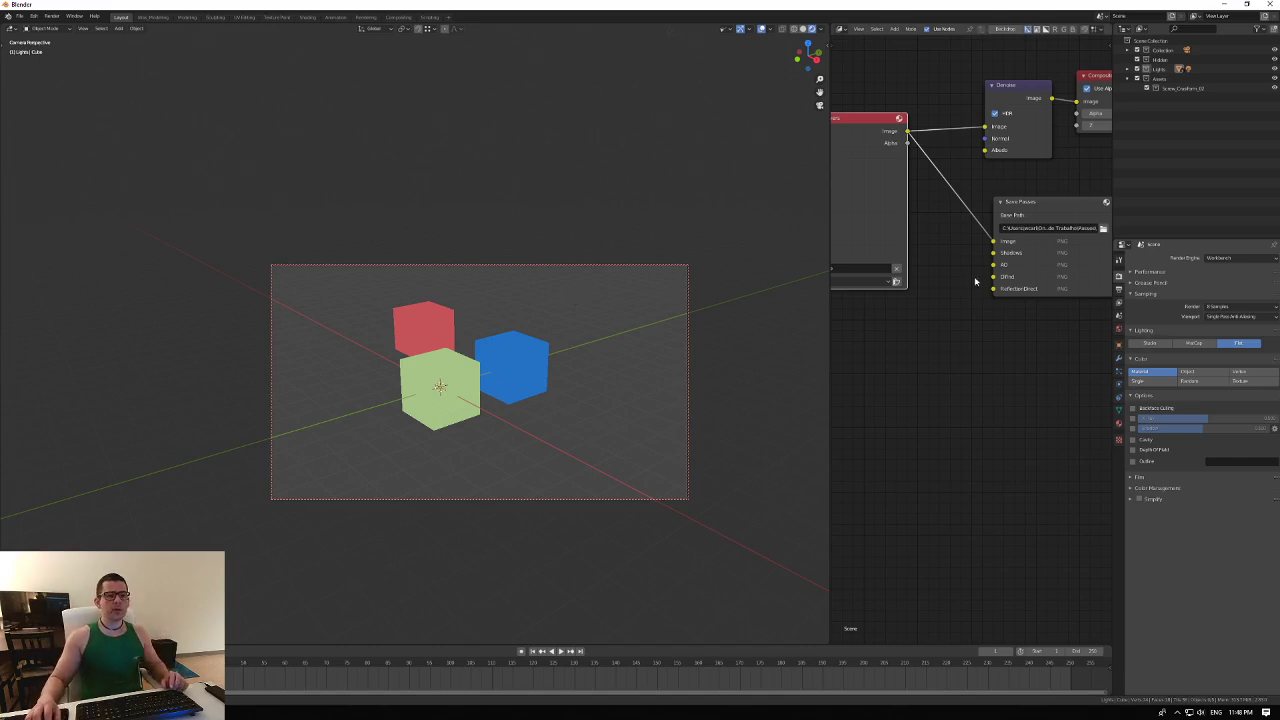
{"action": "mouse_move", "coordinate": [634, 349]}
{"action": "middle_mouse_down"}
{"action": "mouse_move", "coordinate": [614, 351]}
{"action": "mouse_move", "coordinate": [628, 350]}
{"action": "middle_mouse_up"}
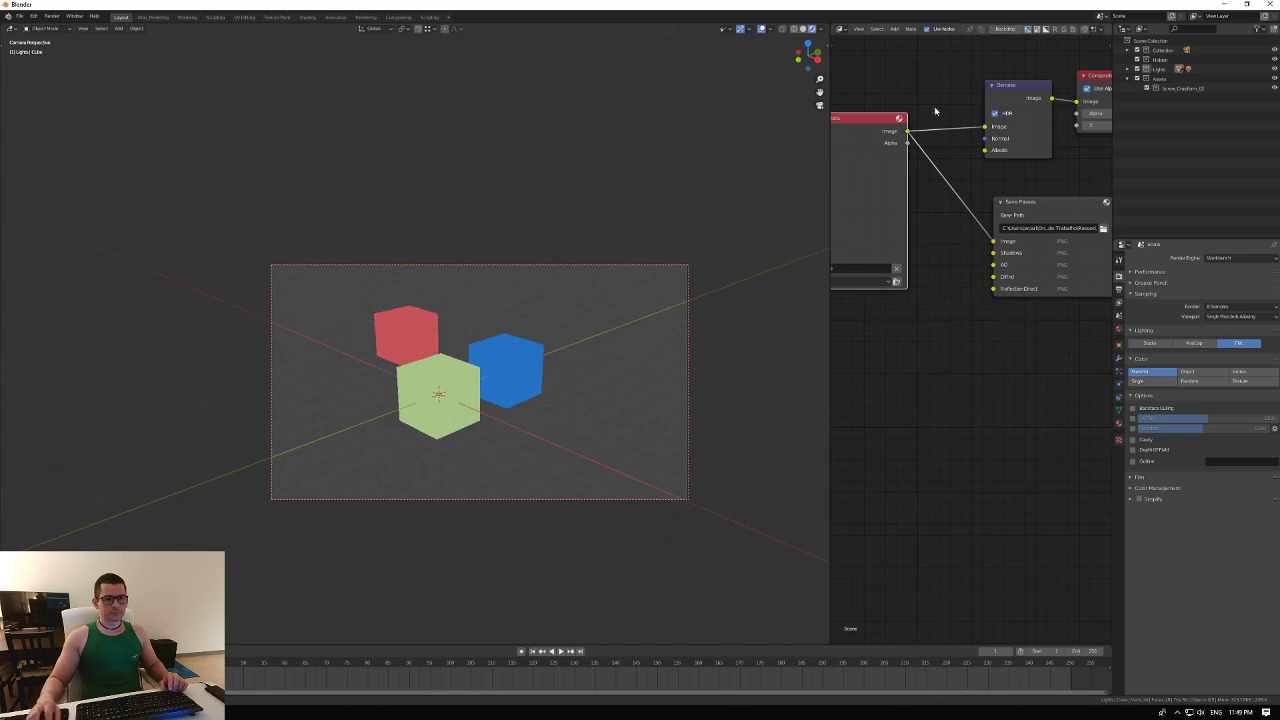
Create a linked copy of the current scene.
{"action": "left_click", "coordinate": [1173, 19]}
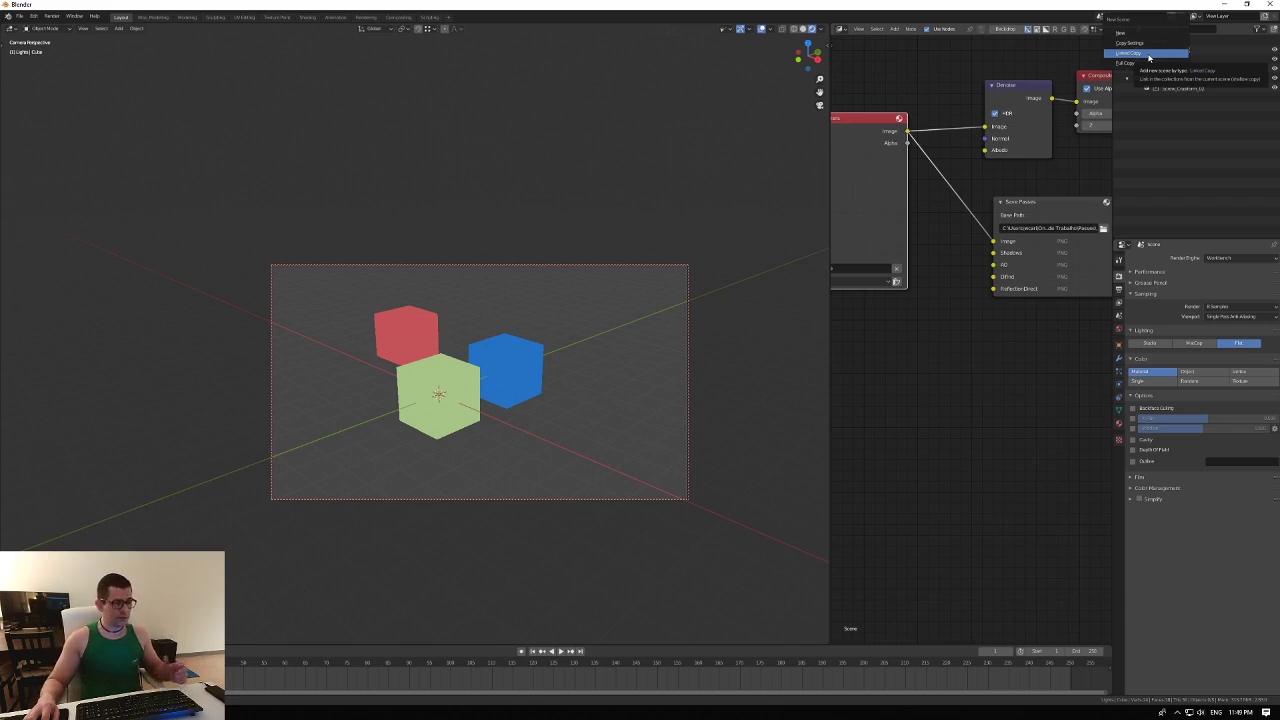
{"action": "left_click", "coordinate": [1148, 54]}
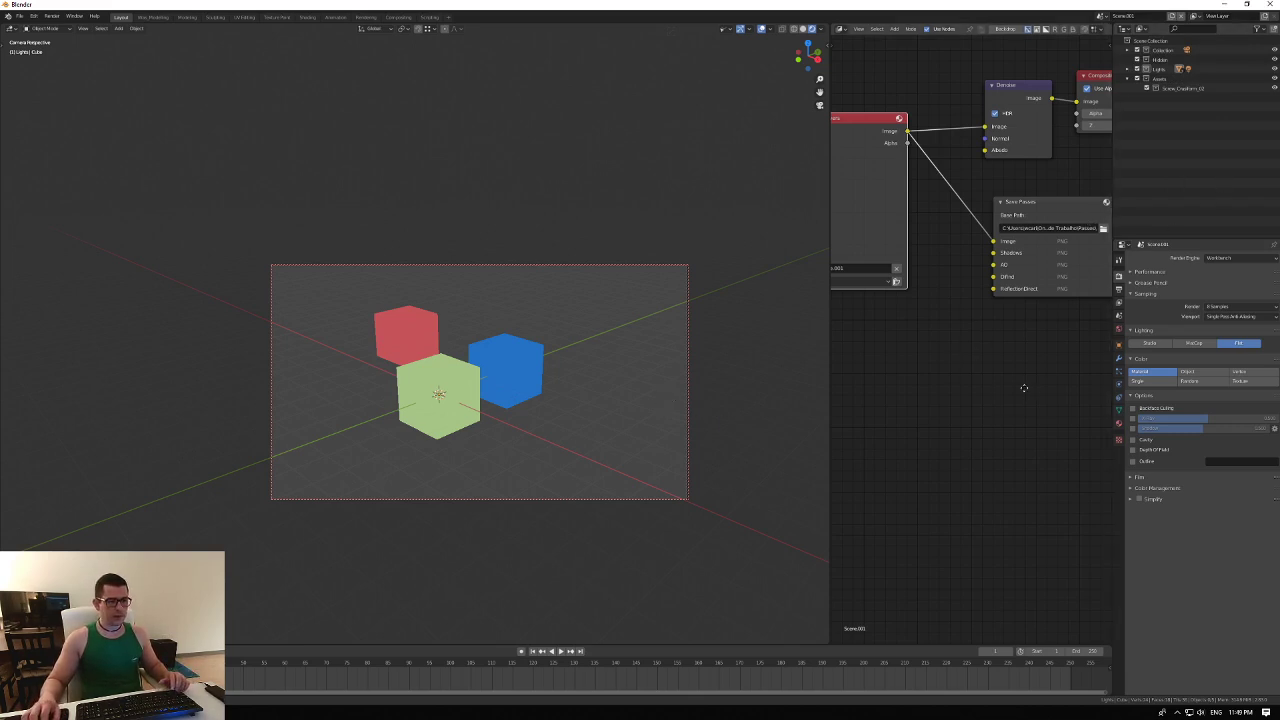
Add an input to the Save Passes file output node in the new scene and name it Wirecolor.
{"action": "middle_click_drag", "start_coordinate": [1024, 388], "coordinate": [981, 425]}
{"action": "scroll", "coordinate": [965, 370], "scroll_direction": "down", "scroll_amount": 2}
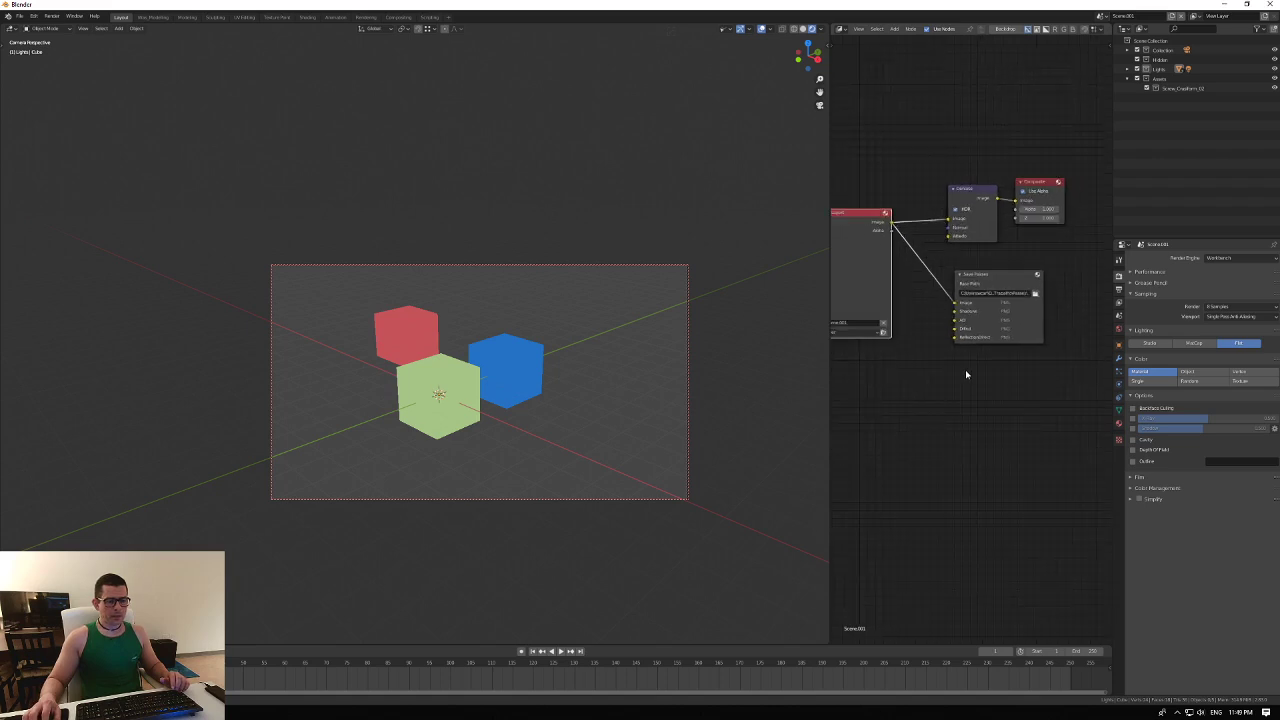
{"action": "left_click", "coordinate": [1006, 286]}
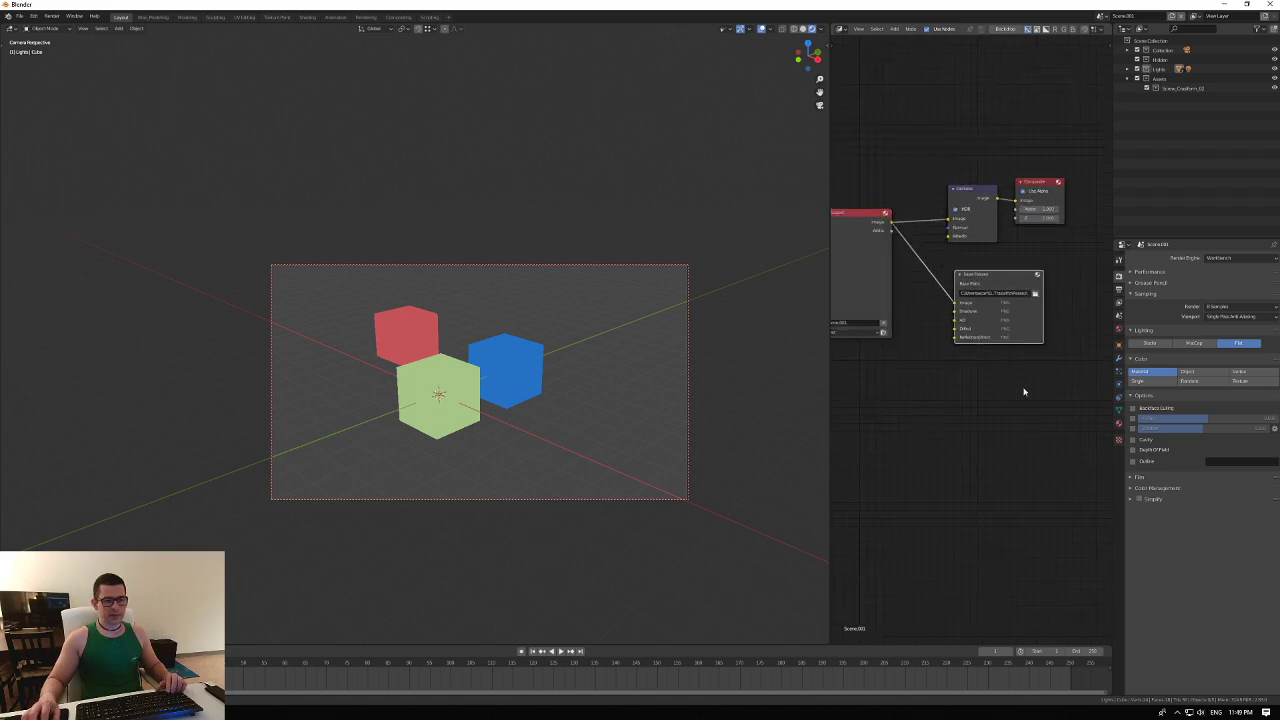
{"action": "middle_click_drag", "start_coordinate": [1041, 383], "coordinate": [1071, 349]}
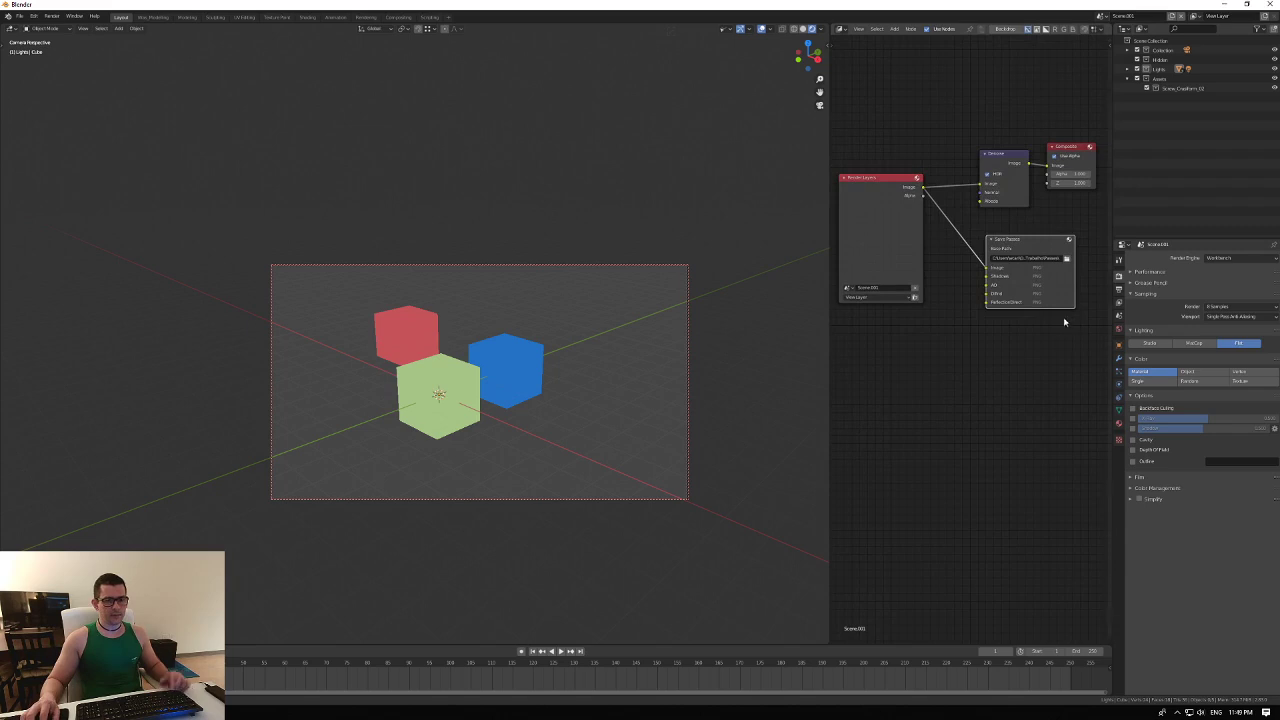
{"action": "key", "text": "n"}
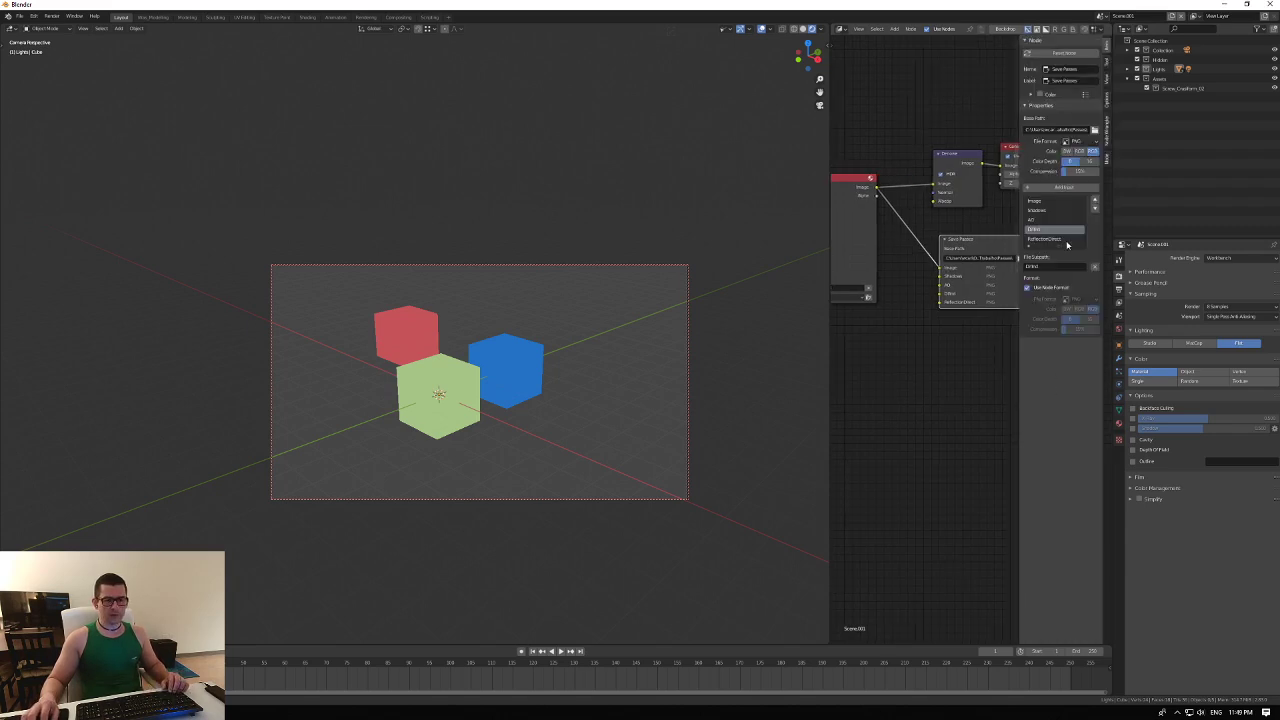
{"action": "left_click", "coordinate": [1066, 241]}
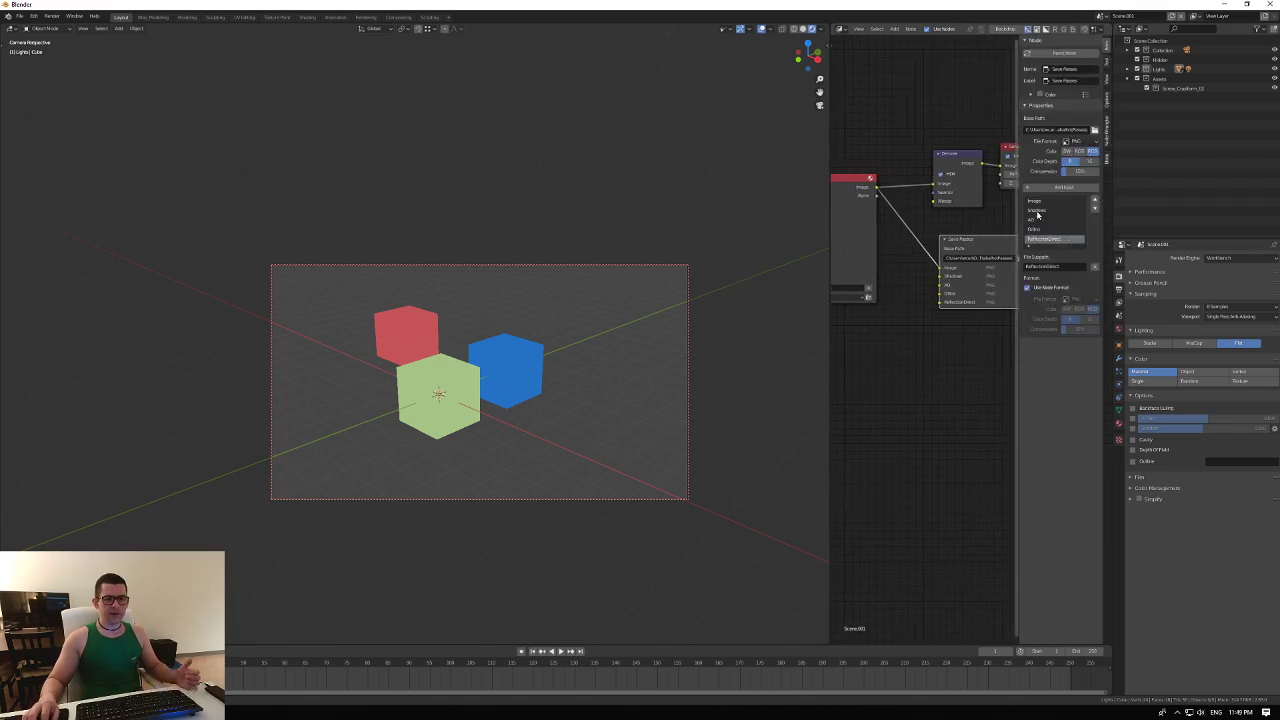
{"action": "left_click", "coordinate": [1037, 212]}
{"action": "left_click", "coordinate": [1048, 241]}
{"action": "left_click", "coordinate": [1051, 189]}
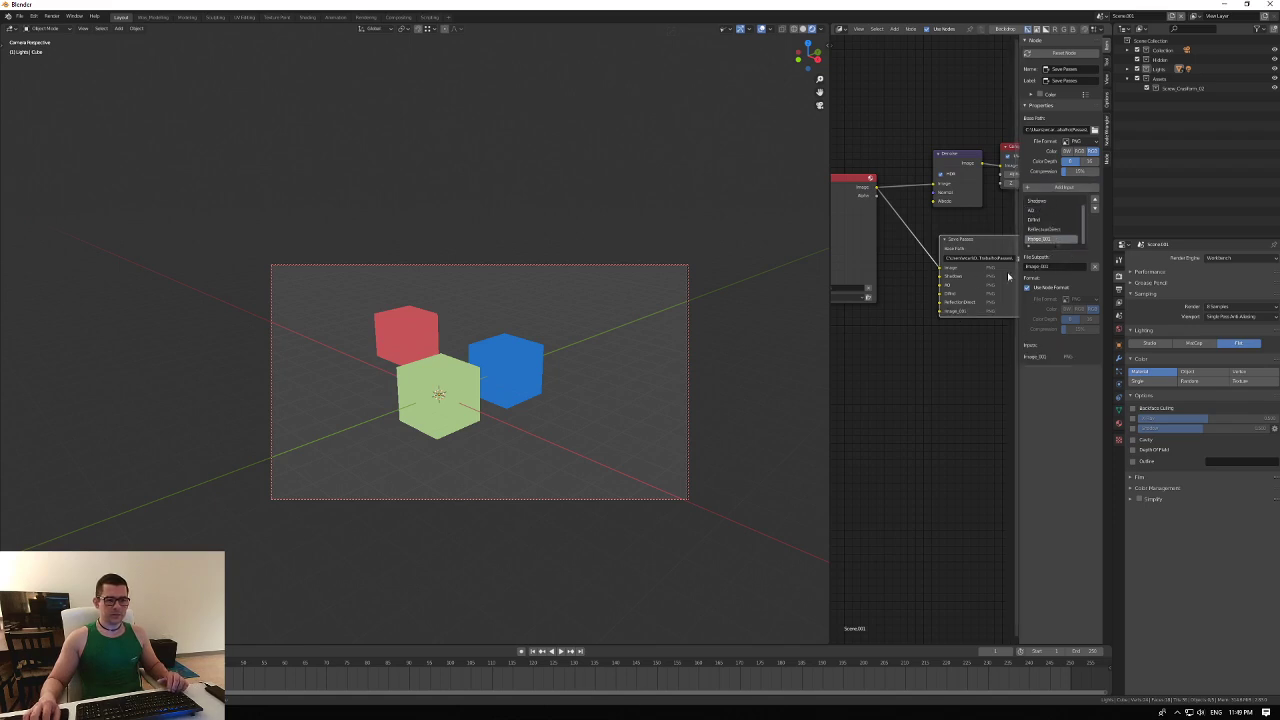
{"action": "double_click", "coordinate": [1045, 240]}
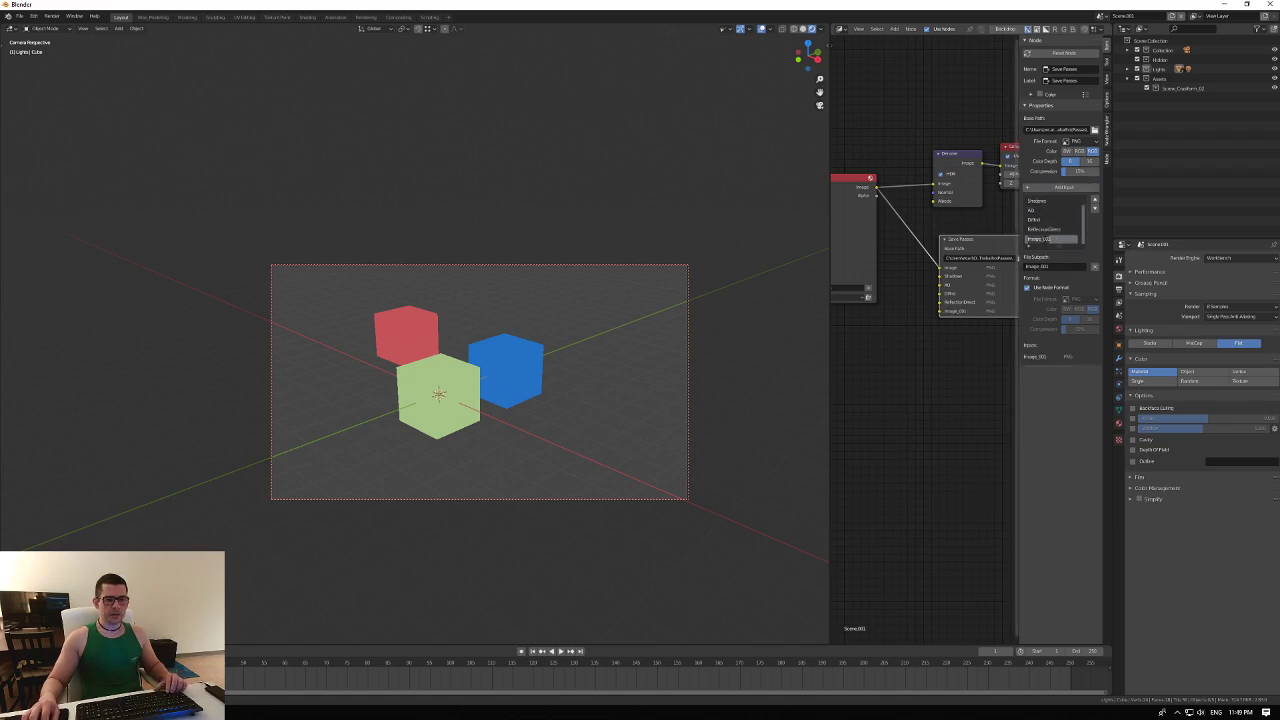
{"action": "type", "text": "Mask"}
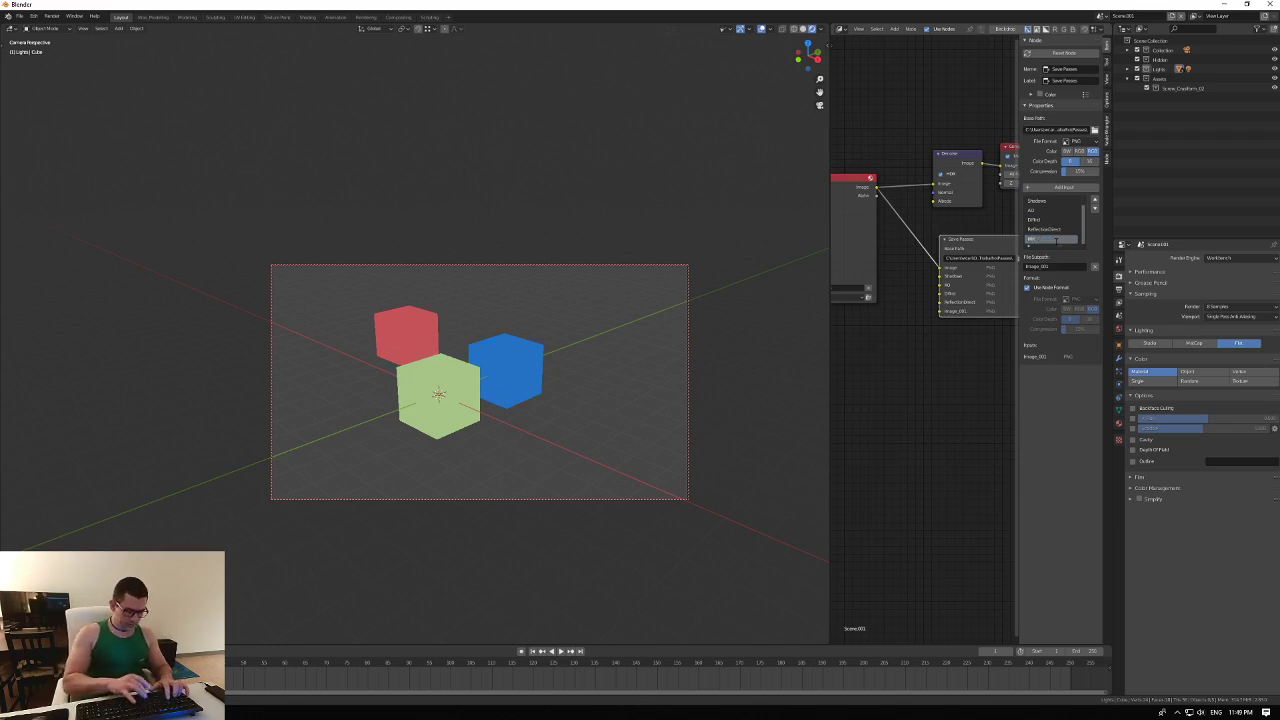
{"action": "key", "text": "Return"}
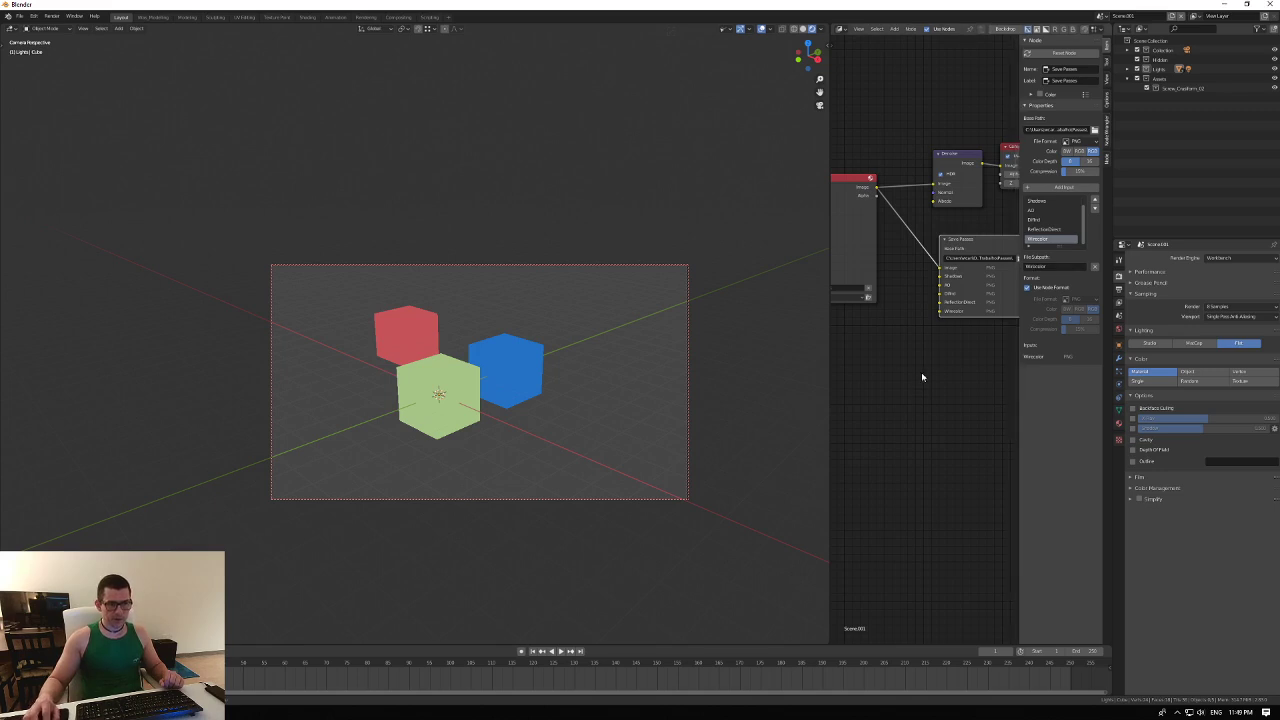
Select the Render Layers node and switch back to the original scene, Scene.
{"action": "middle_click_drag", "start_coordinate": [920, 370], "coordinate": [921, 353]}
{"action": "scroll", "coordinate": [921, 356], "scroll_direction": "down", "scroll_amount": 3}
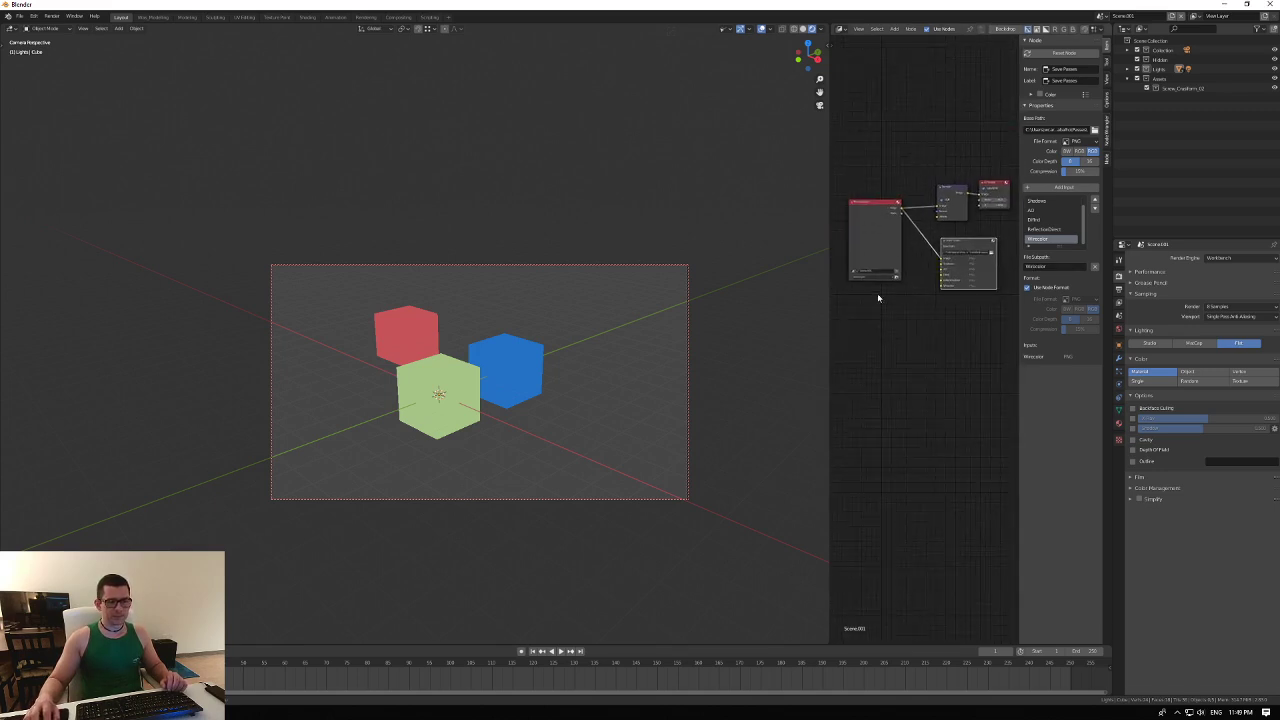
{"action": "scroll", "coordinate": [881, 285], "scroll_direction": "up", "scroll_amount": 5}
{"action": "scroll", "coordinate": [853, 128], "scroll_direction": "down", "scroll_amount": 1}
{"action": "left_click", "coordinate": [851, 120]}
{"action": "middle_click_drag", "start_coordinate": [892, 190], "coordinate": [911, 188]}
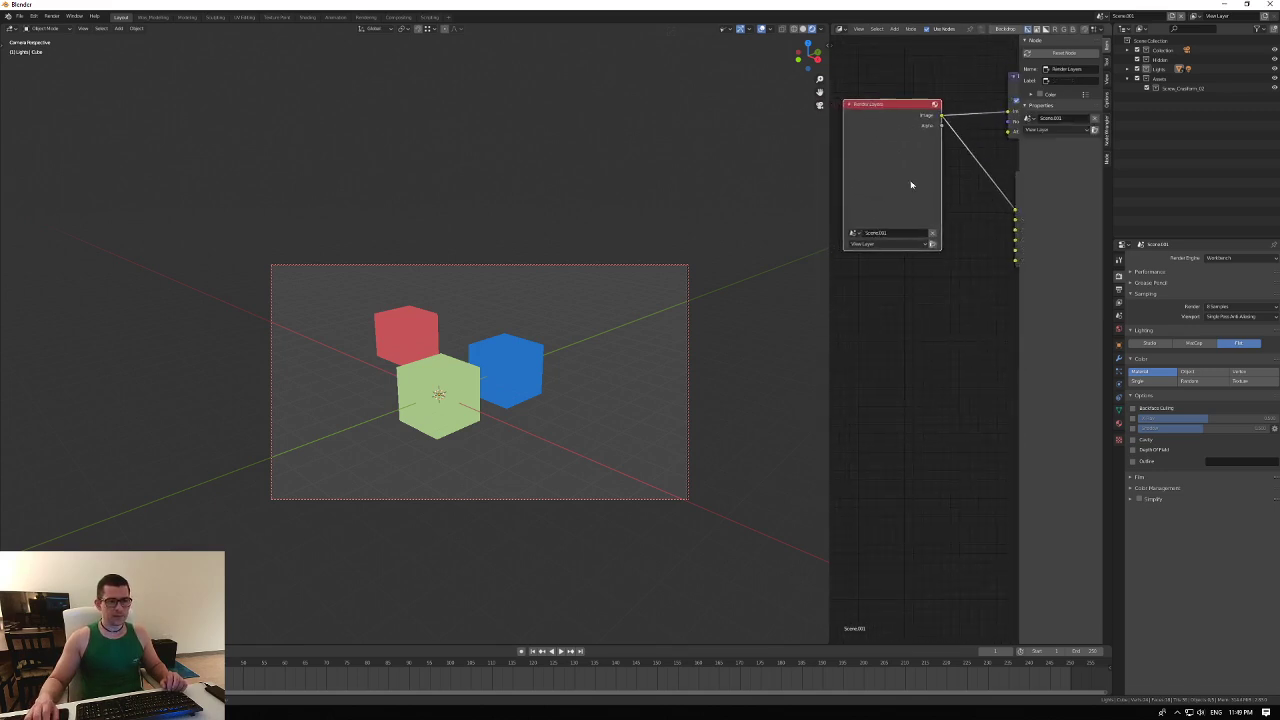
{"action": "left_click", "coordinate": [1101, 16]}
{"action": "left_click", "coordinate": [1110, 30]}
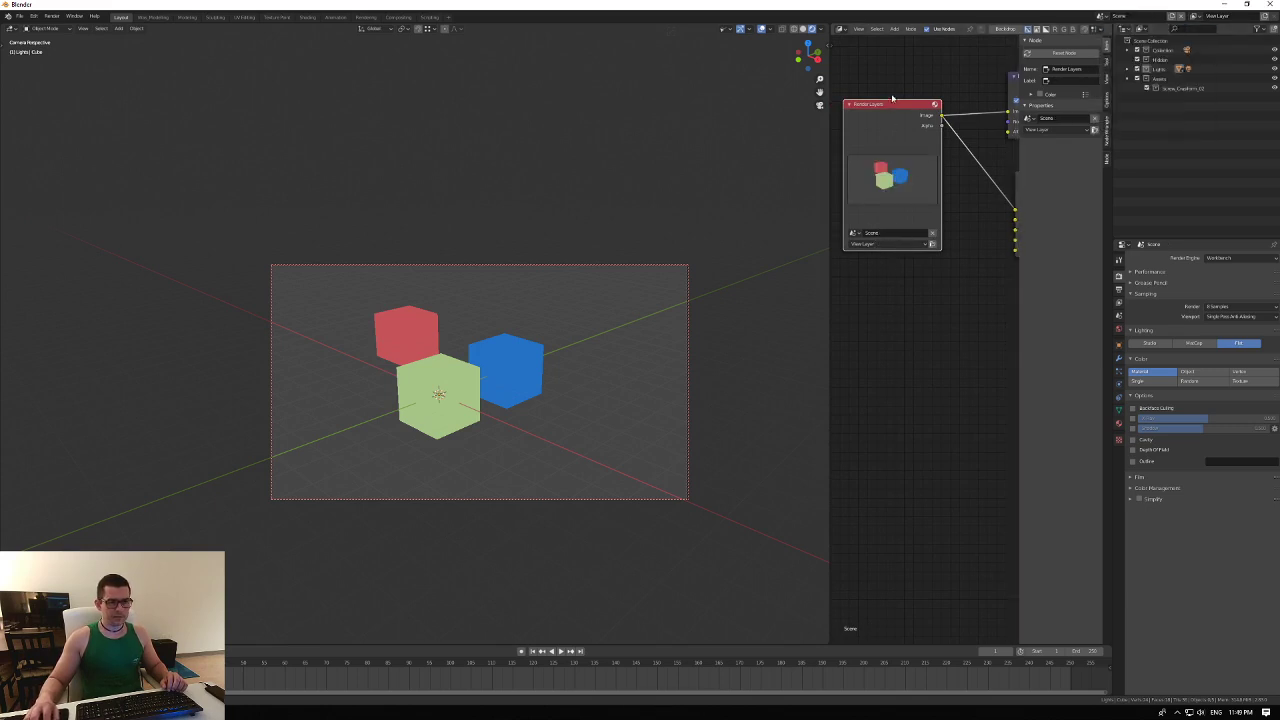
Duplicate the Render Layers node and place the copy below the original.
{"action": "key", "text": "shift+d"}
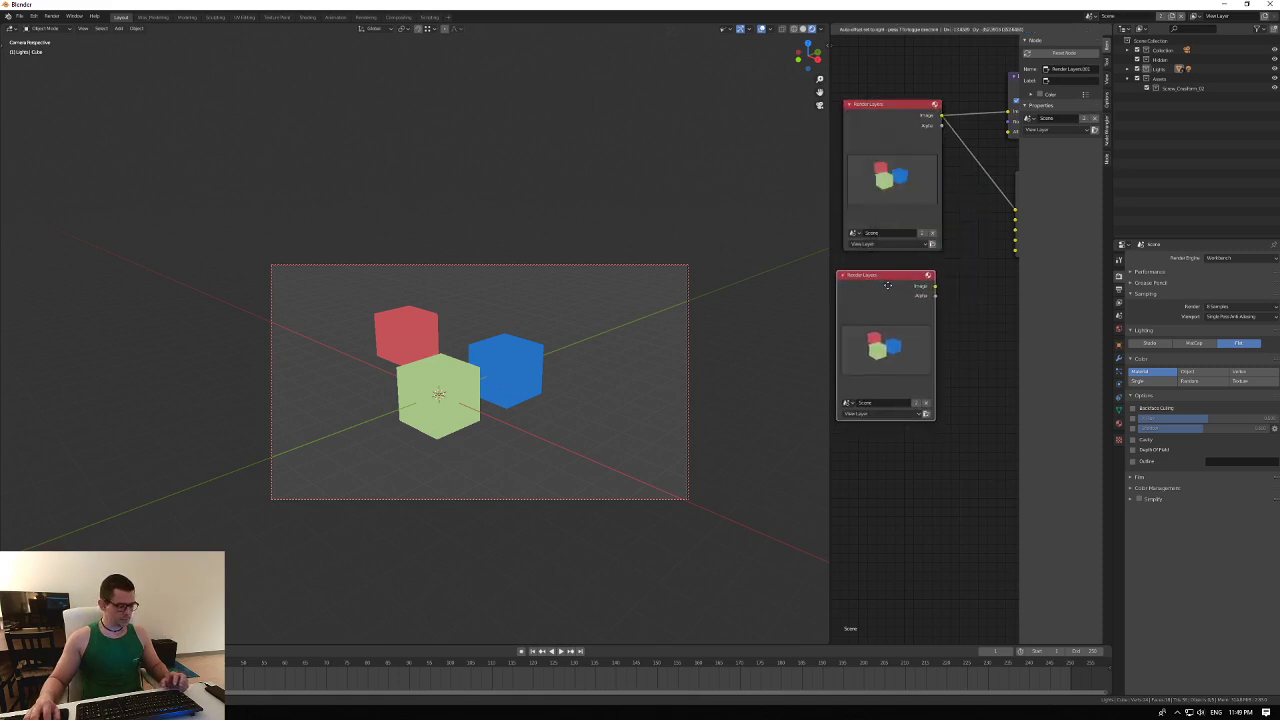
{"action": "left_click", "coordinate": [894, 285]}
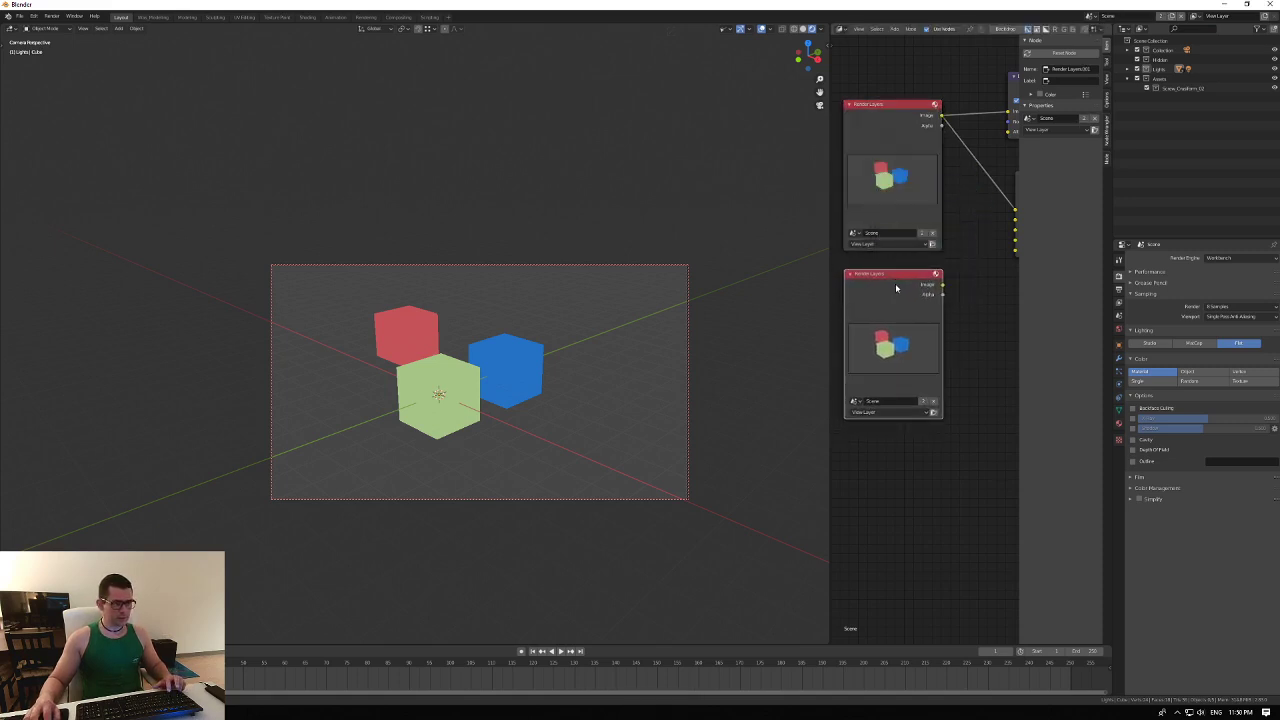
Turn on the Screencast Keys display for the 3D viewport.
{"action": "key", "text": "n"}
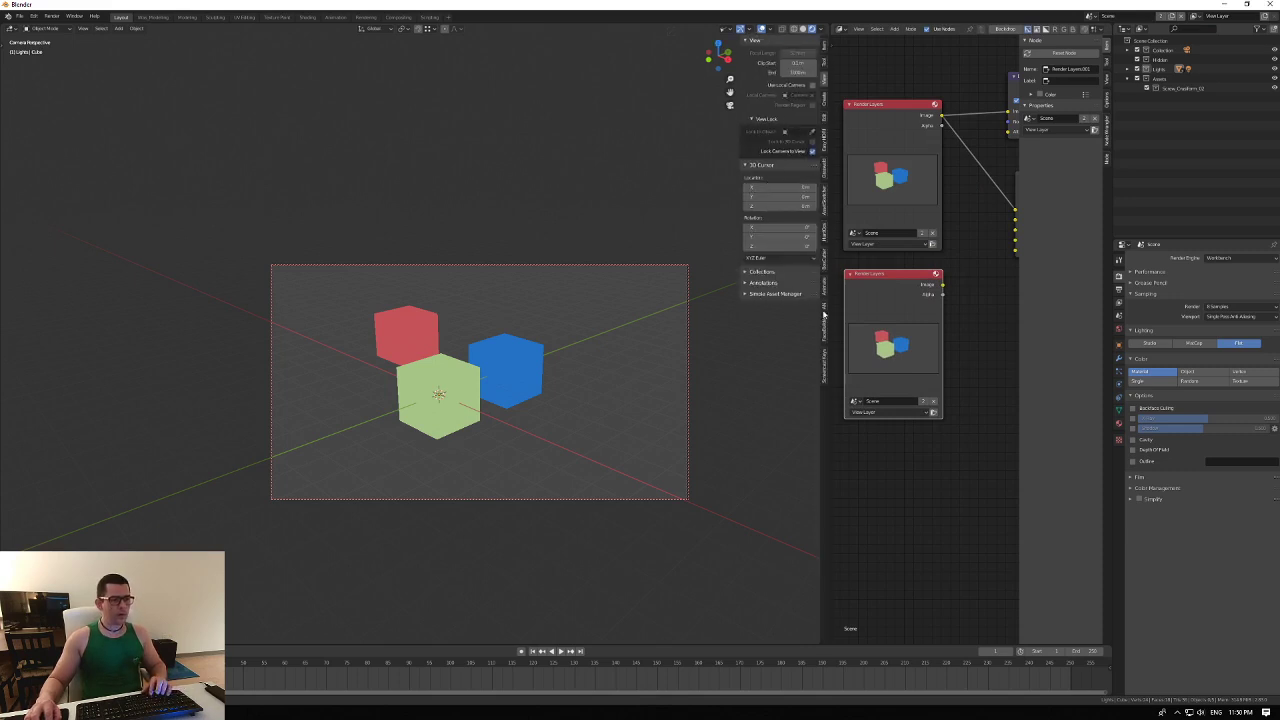
{"action": "left_click", "coordinate": [824, 362]}
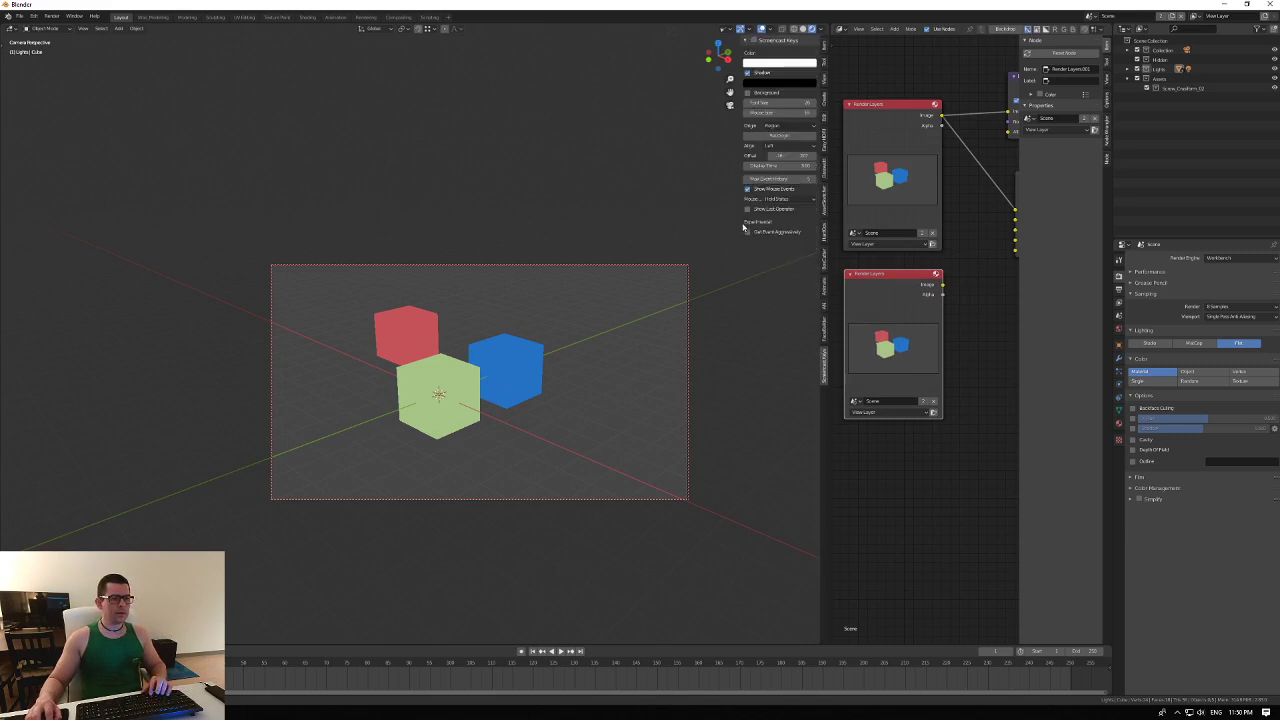
{"action": "left_click", "coordinate": [756, 40]}
Turn and shift the camera view slightly around the three cubes.
{"action": "middle_click_drag", "start_coordinate": [482, 312], "coordinate": [490, 310]}
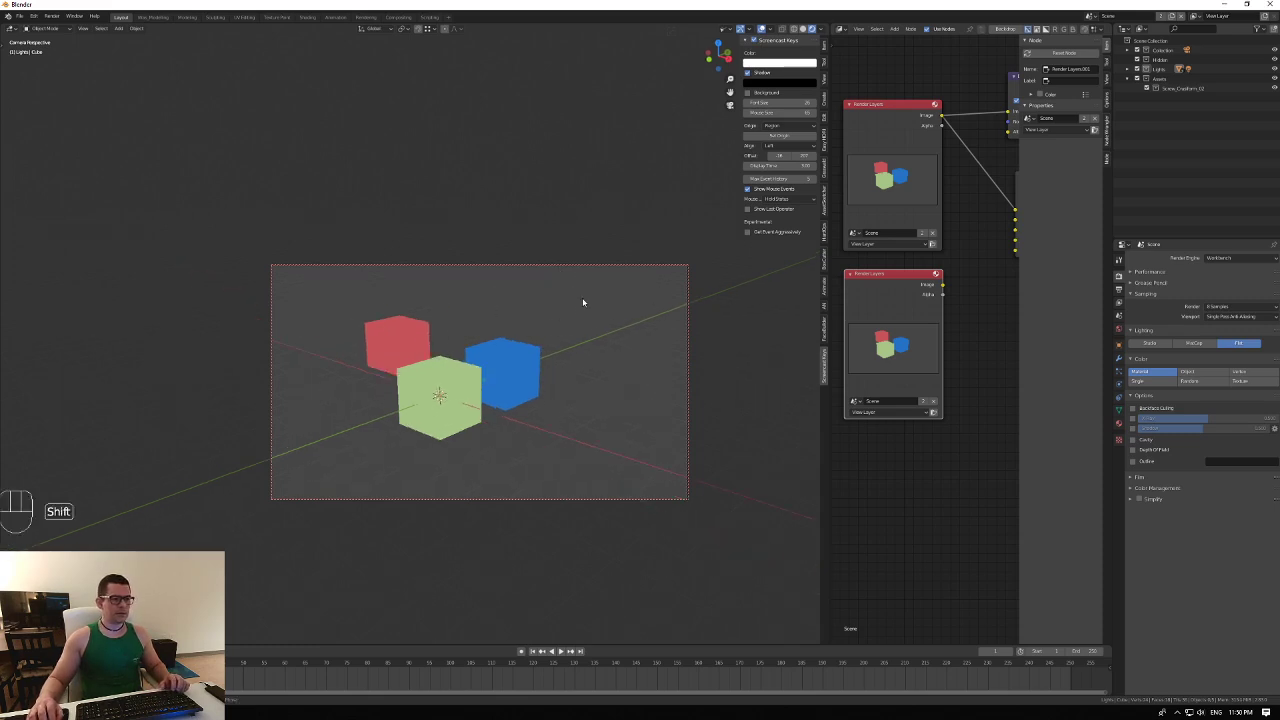
{"action": "middle_click_drag", "start_coordinate": [584, 301], "coordinate": [582, 306], "text": "shift"}
{"action": "middle_click_drag", "start_coordinate": [559, 349], "coordinate": [561, 347], "text": "shift"}
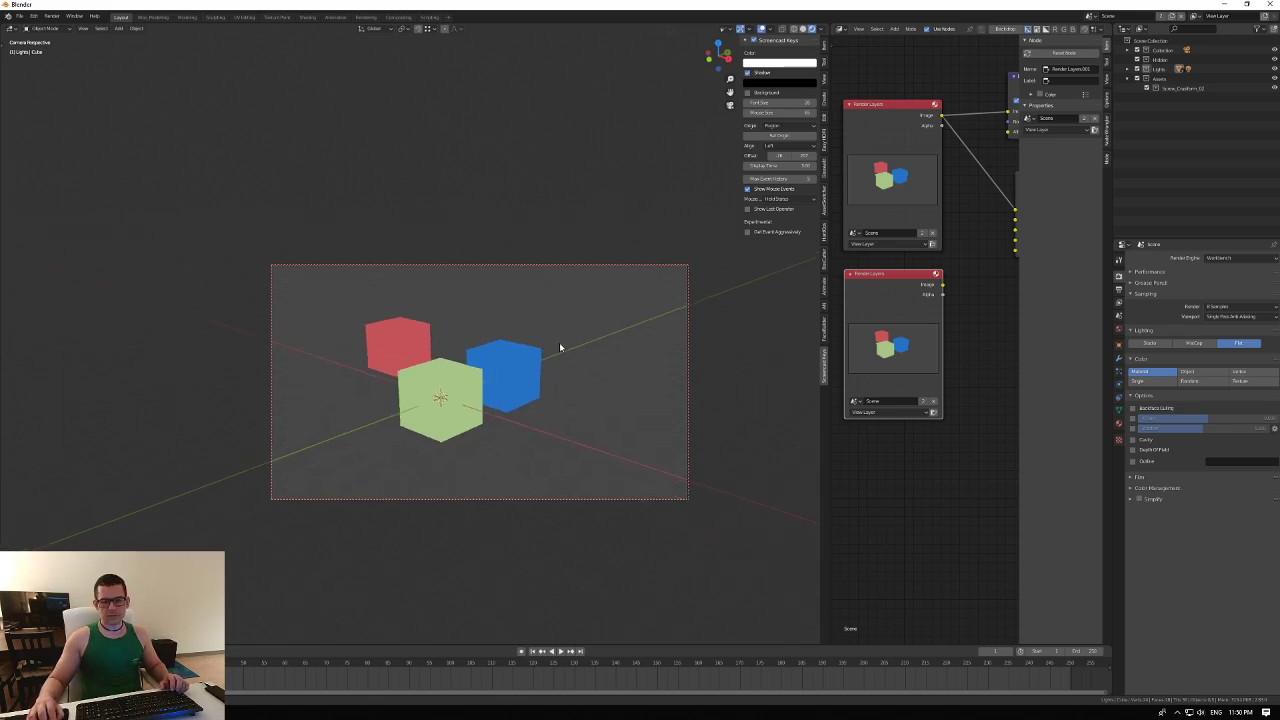
{"action": "middle_click_drag", "start_coordinate": [671, 366], "coordinate": [587, 356]}
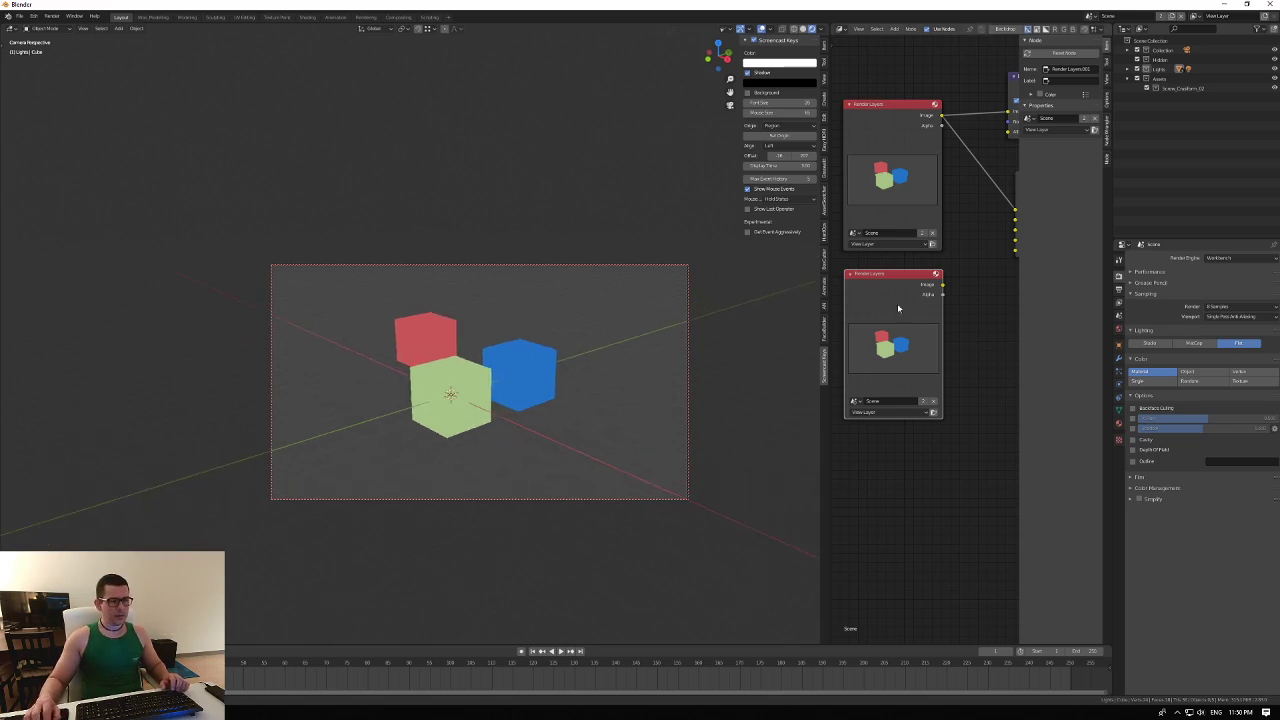
Delete the copied Render Layers node and duplicate the original again, placing the new copy below it.
{"action": "key", "text": "x"}
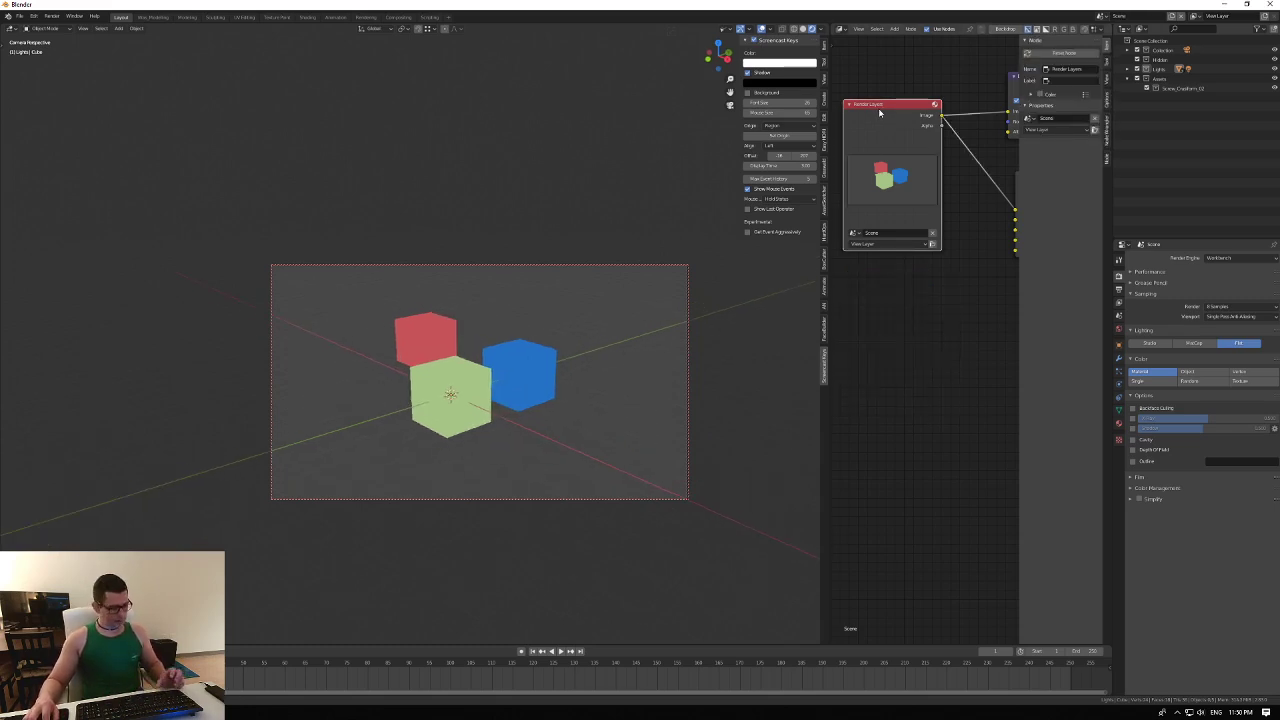
{"action": "key", "text": "shift+d"}
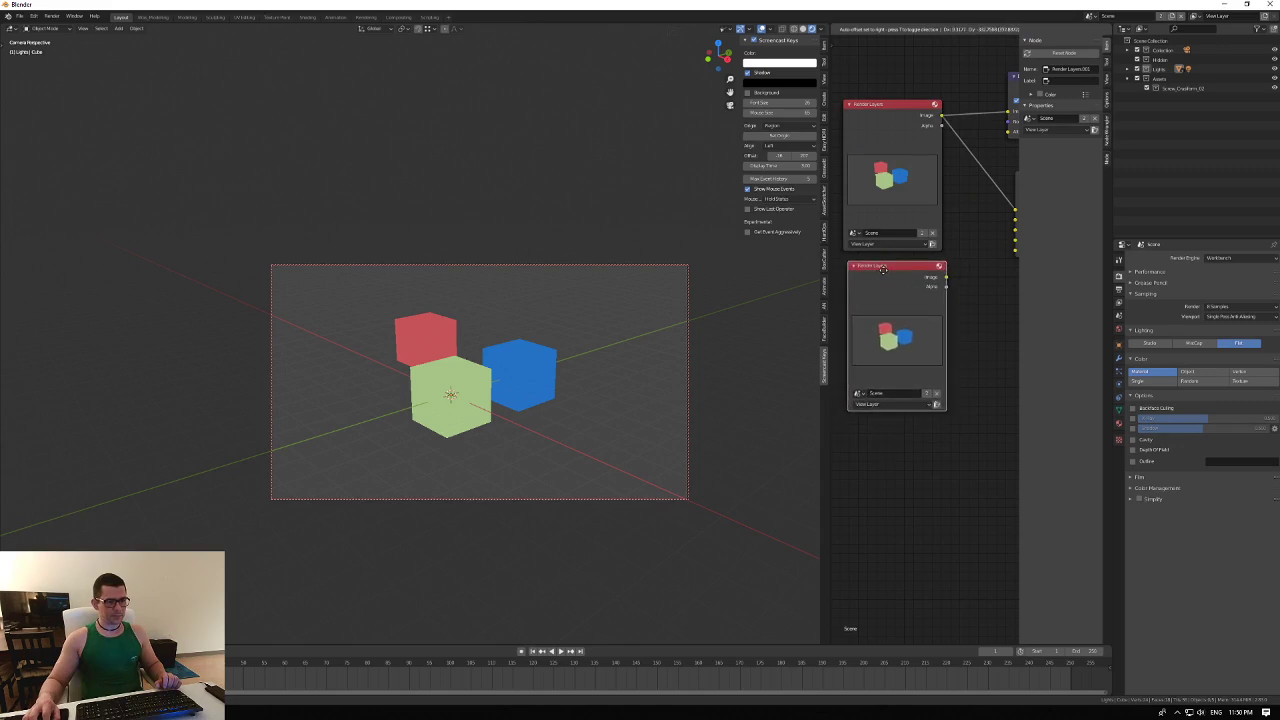
{"action": "left_click", "coordinate": [879, 282]}
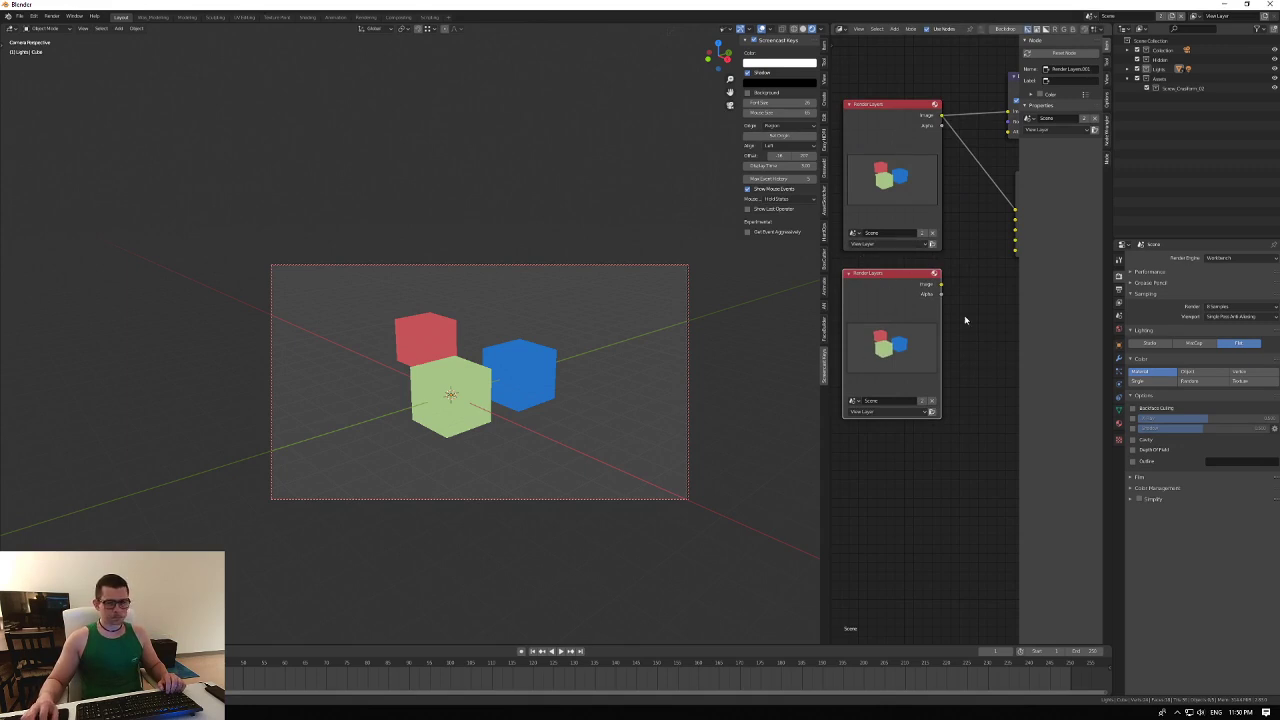
Set the lower Render Layers node to take its image from Scene.001.
{"action": "left_click", "coordinate": [890, 128]}
{"action": "left_click", "coordinate": [913, 297]}
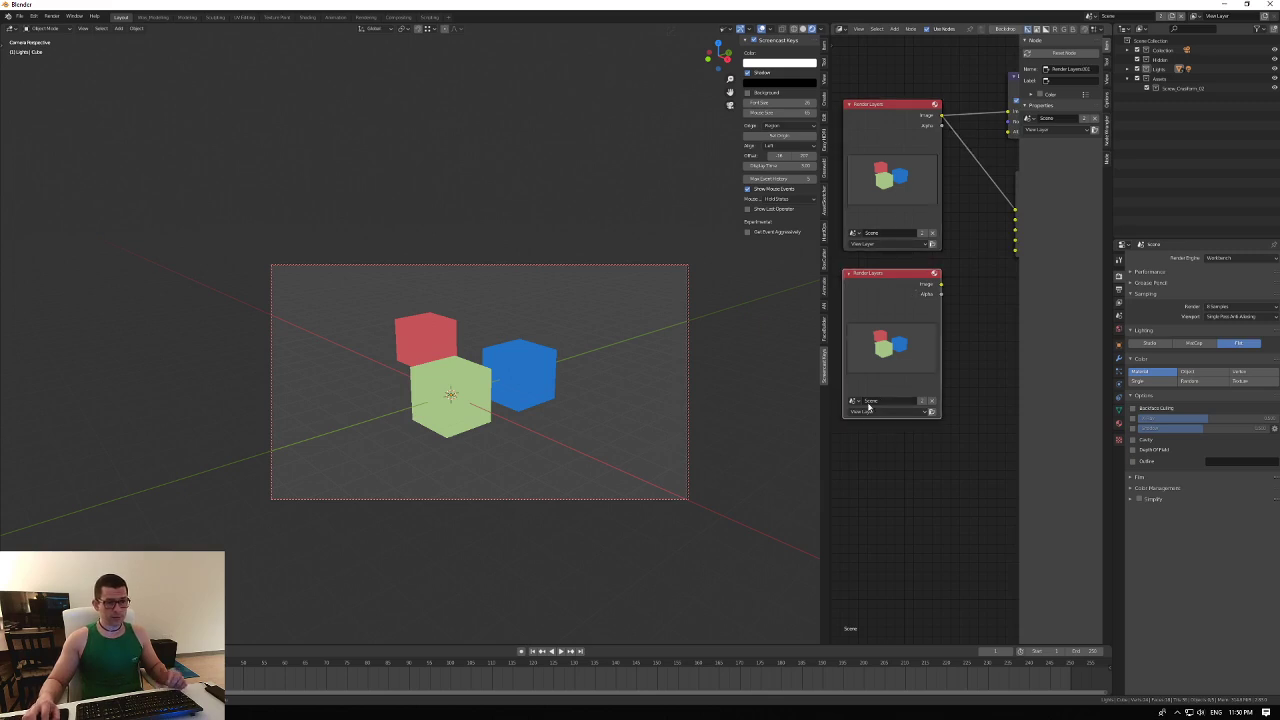
{"action": "left_click", "coordinate": [868, 405]}
{"action": "left_click", "coordinate": [880, 415]}
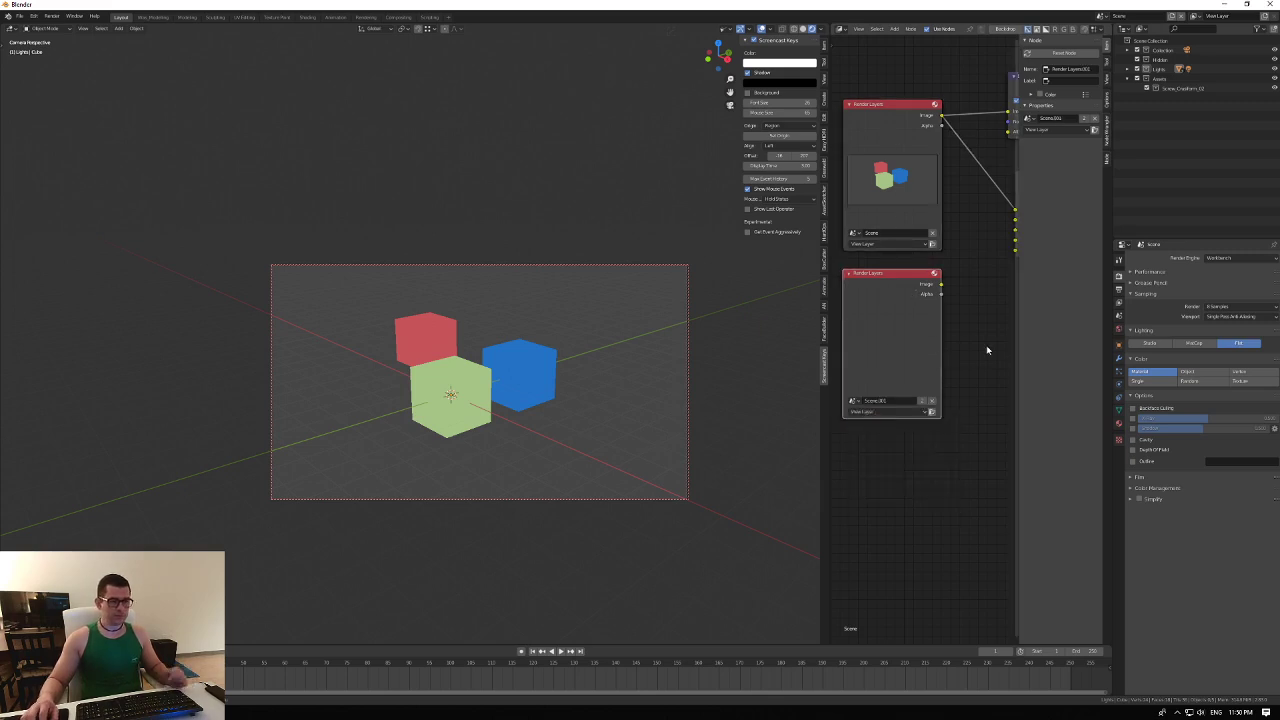
Change the render engine of the original scene to Cycles.
{"action": "middle_click_drag", "start_coordinate": [987, 350], "coordinate": [934, 373]}
{"action": "scroll", "coordinate": [934, 371], "scroll_direction": "down", "scroll_amount": 1}
{"action": "scroll", "coordinate": [915, 334], "scroll_direction": "up", "scroll_amount": 2}
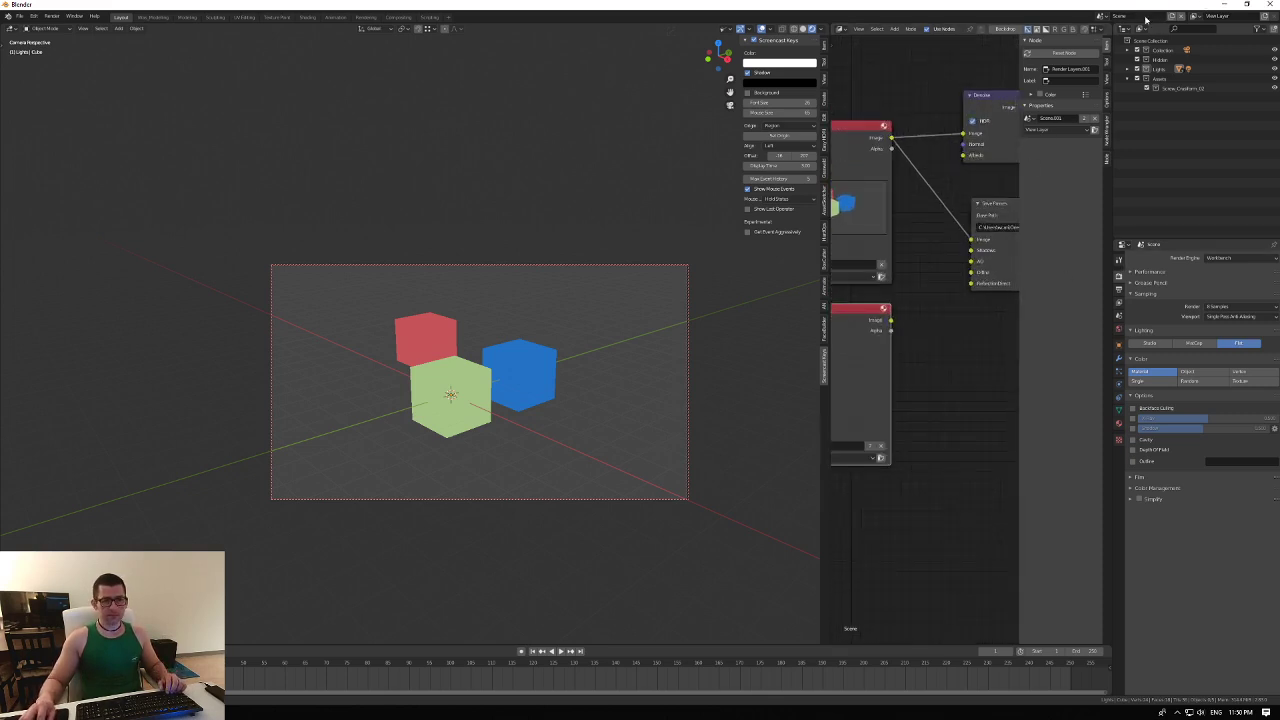
{"action": "left_click", "coordinate": [1215, 257]}
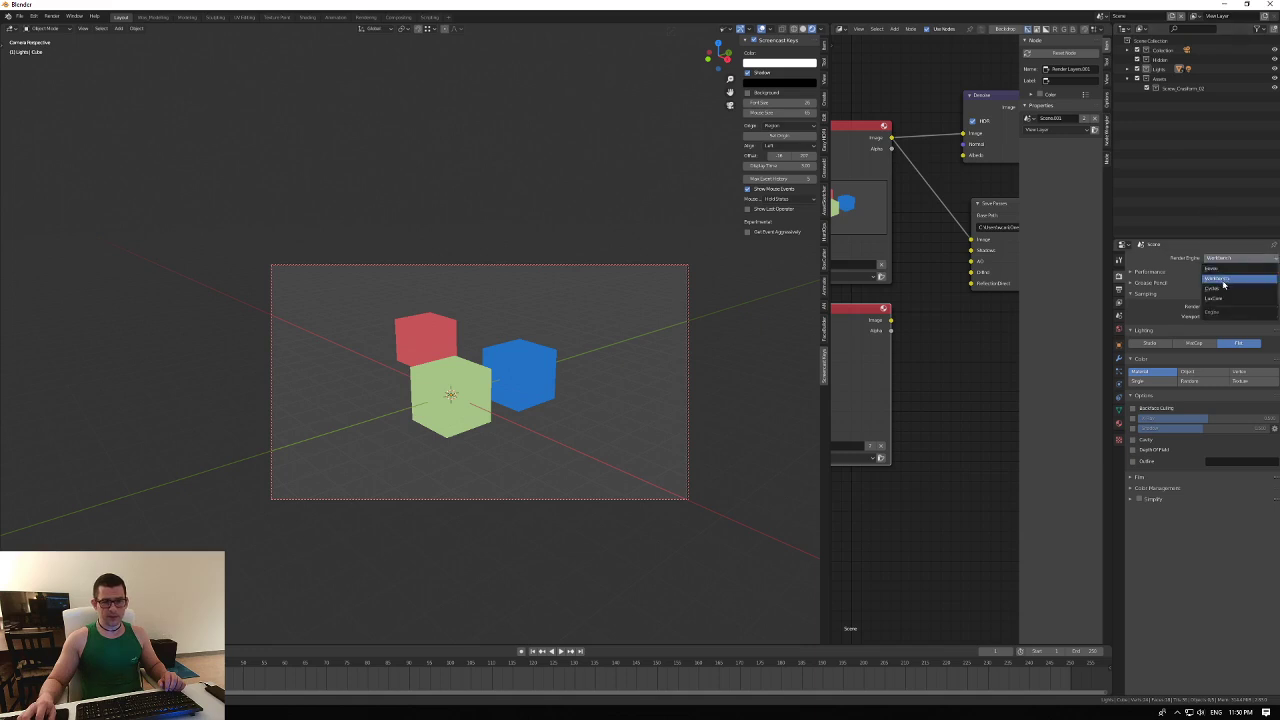
{"action": "left_click", "coordinate": [1216, 288]}
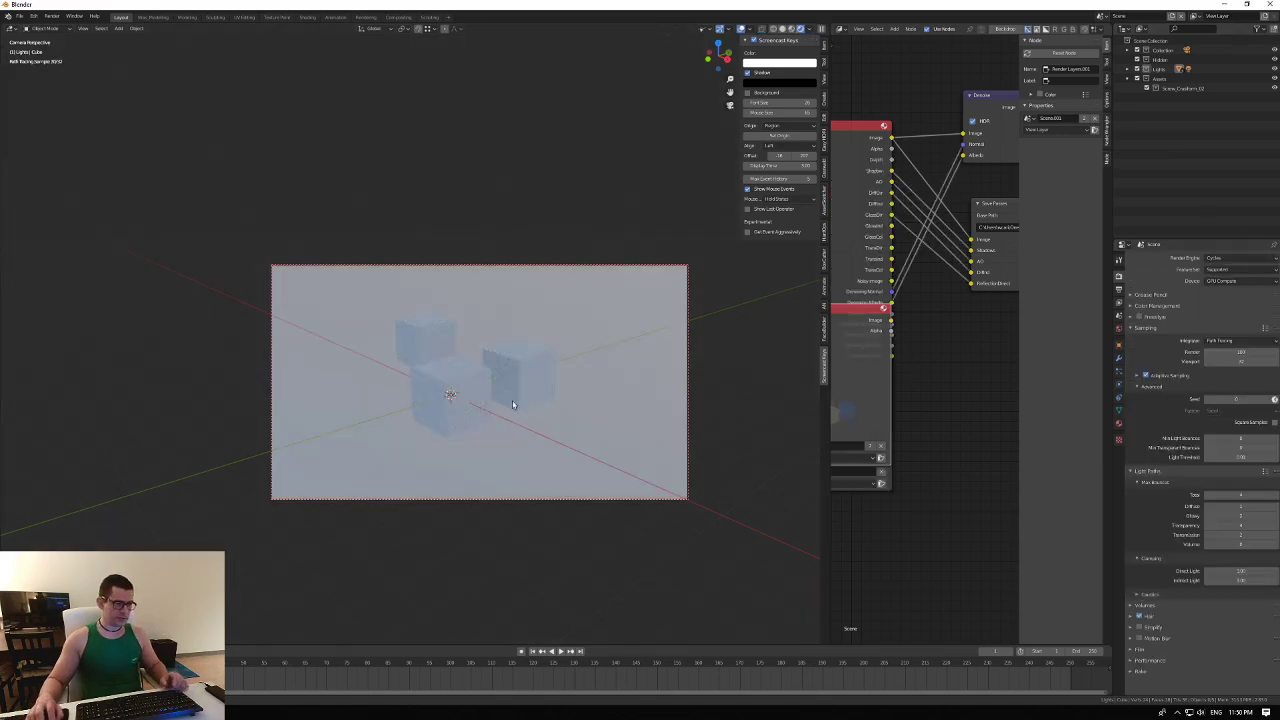
Switch the 3D viewport from rendered to solid shading.
{"action": "key", "text": "z"}
{"action": "left_click", "coordinate": [499, 418]}
{"action": "key", "text": "z"}
{"action": "left_click", "coordinate": [560, 421]}
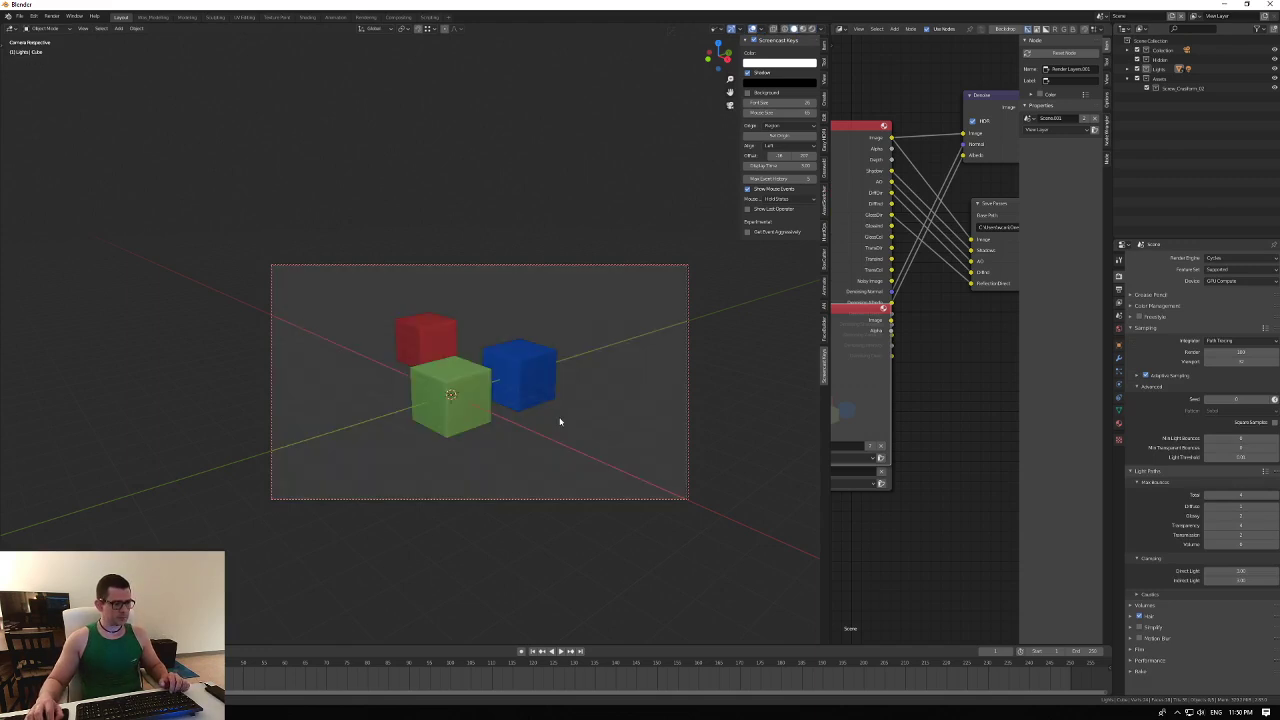
Move the Scene.001 Render Layers node down so it sits clear below the expanded Cycles one.
{"action": "scroll", "coordinate": [907, 393], "scroll_direction": "down", "scroll_amount": 4}
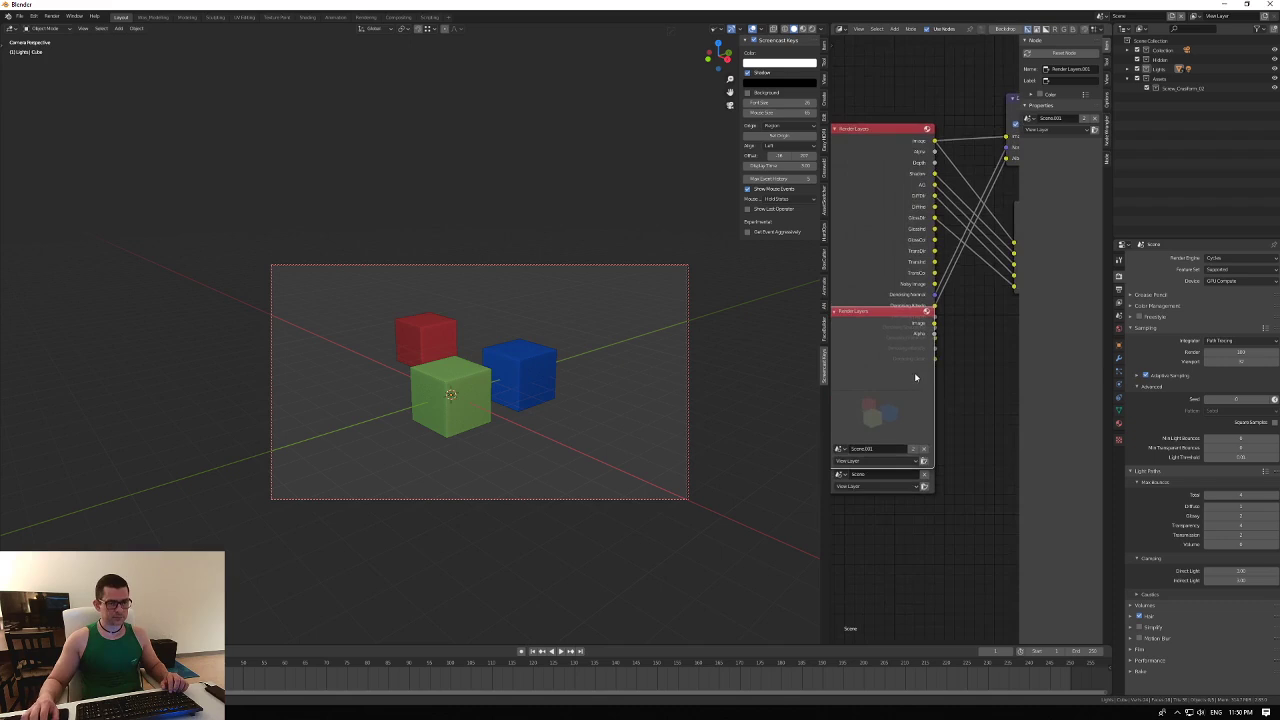
{"action": "left_click_drag", "start_coordinate": [884, 441], "coordinate": [887, 485]}
{"action": "middle_click_drag", "start_coordinate": [887, 485], "coordinate": [865, 416]}
{"action": "scroll", "coordinate": [865, 416], "scroll_direction": "up", "scroll_amount": 1}
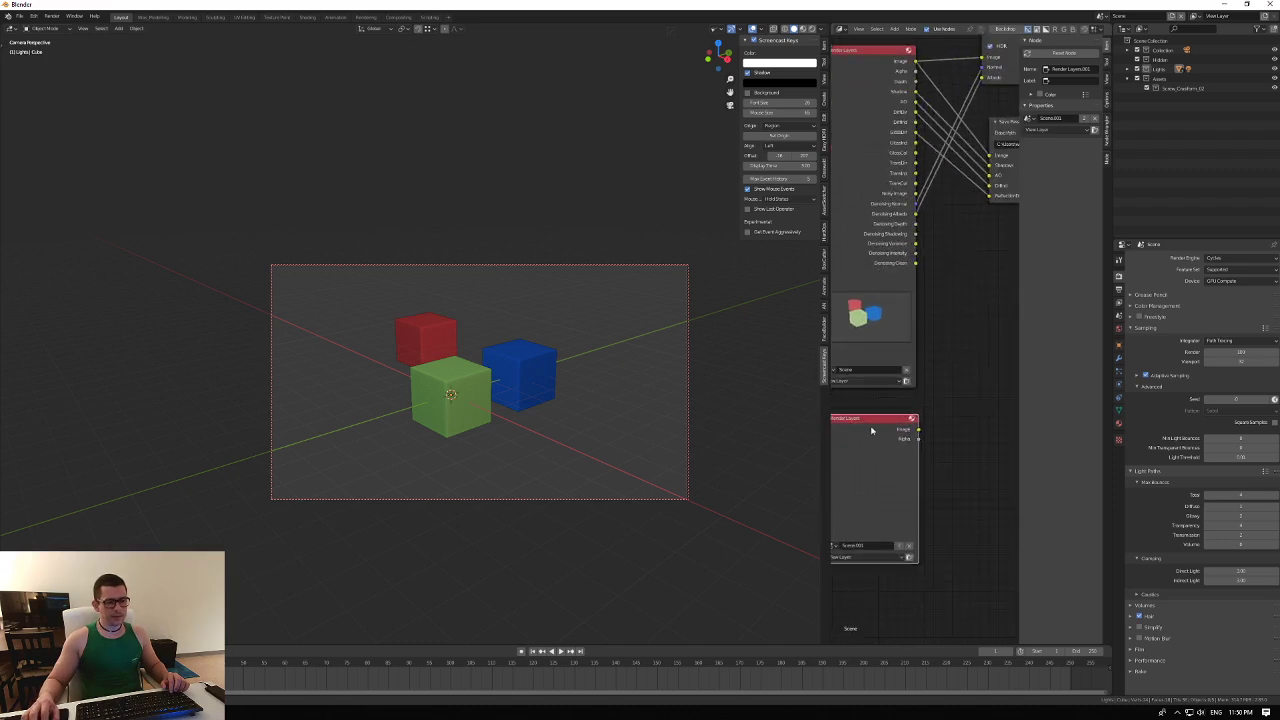
Switch to Scene.001 and display its View Layer properties.
{"action": "left_click", "coordinate": [1101, 17]}
{"action": "left_click", "coordinate": [1140, 40]}
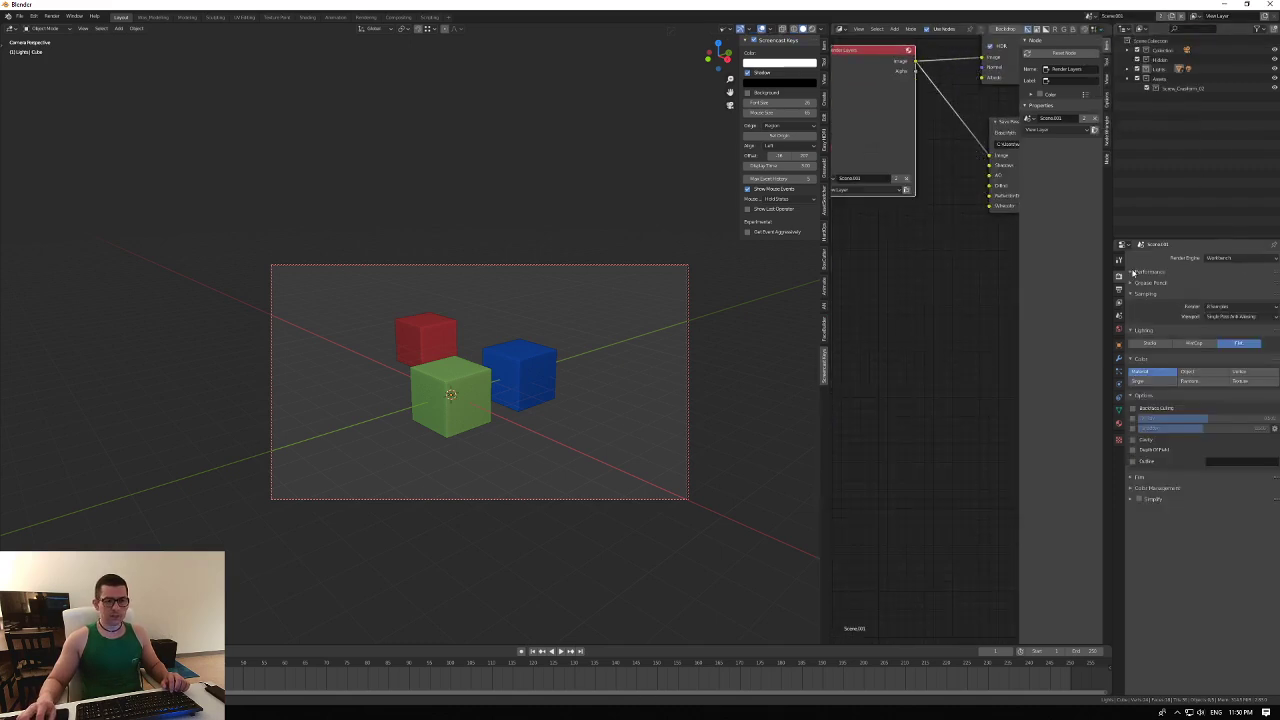
{"action": "scroll", "coordinate": [890, 258], "scroll_direction": "down", "scroll_amount": 3}
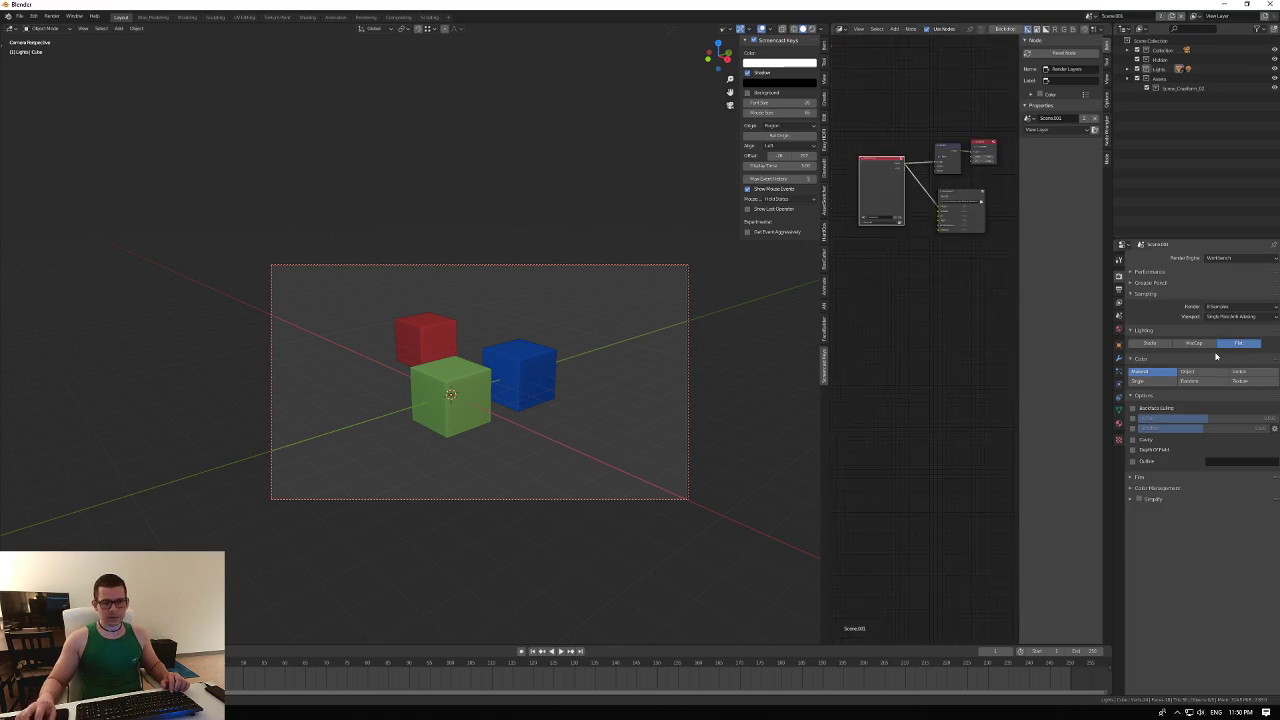
{"action": "left_click", "coordinate": [1120, 304]}
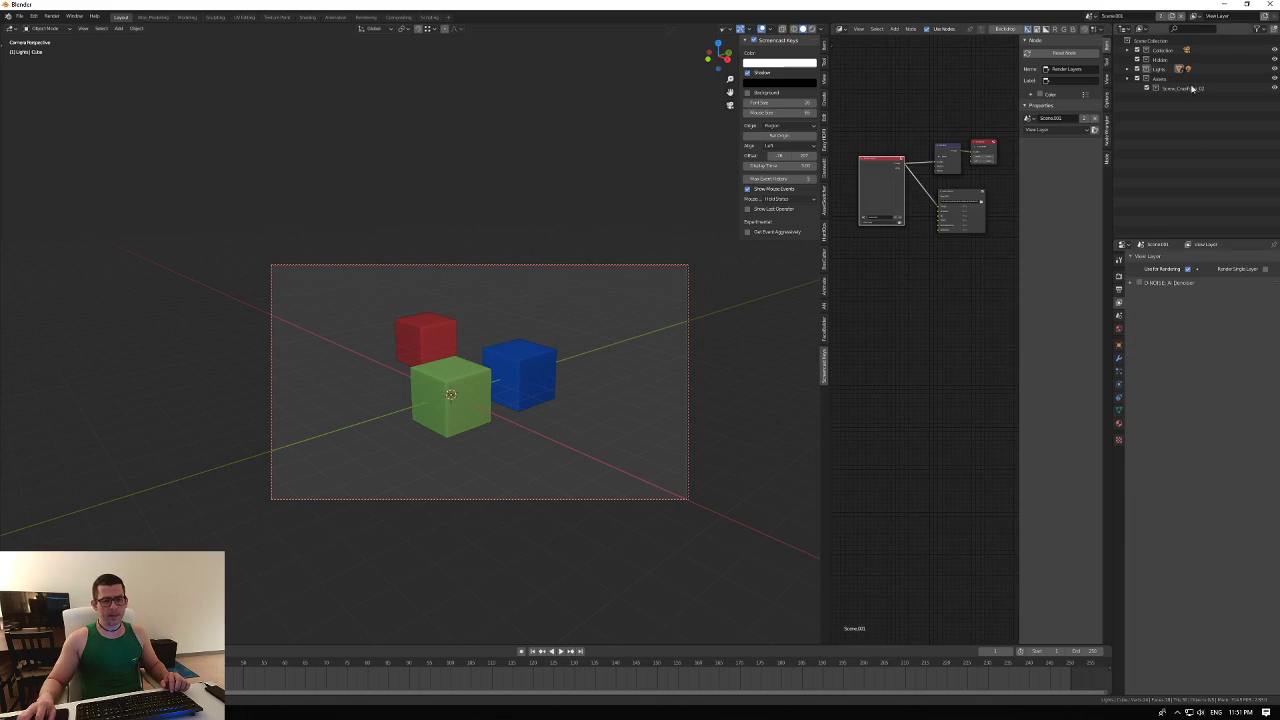
Switch back to the original scene and select the Save Passes node to examine its file output inputs.
{"action": "left_click", "coordinate": [1097, 16]}
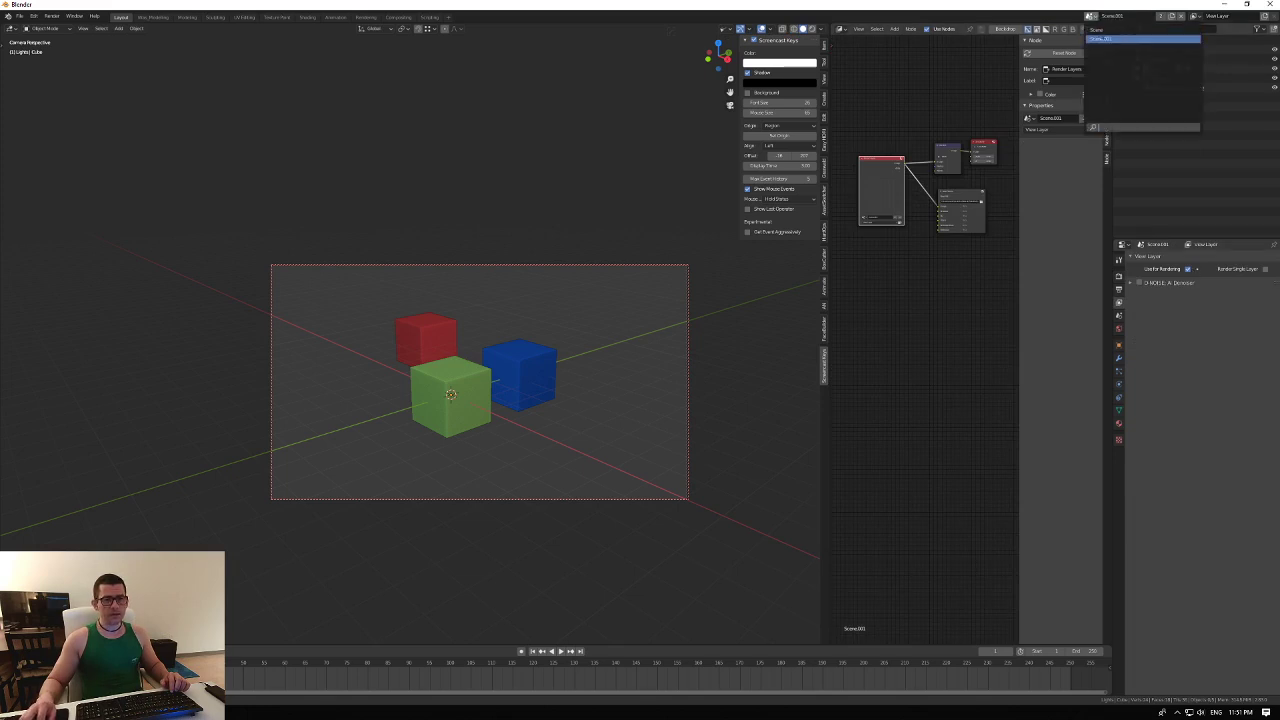
{"action": "left_click", "coordinate": [1110, 36]}
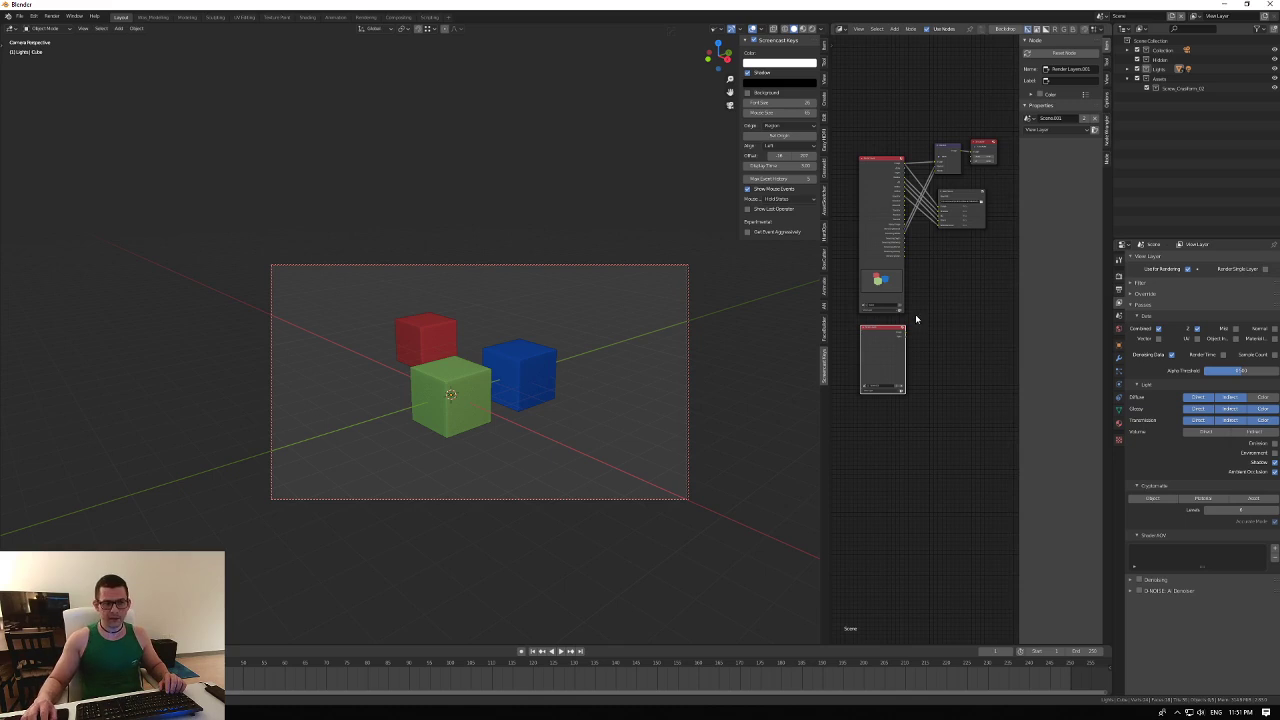
{"action": "scroll", "coordinate": [916, 320], "scroll_direction": "up", "scroll_amount": 3}
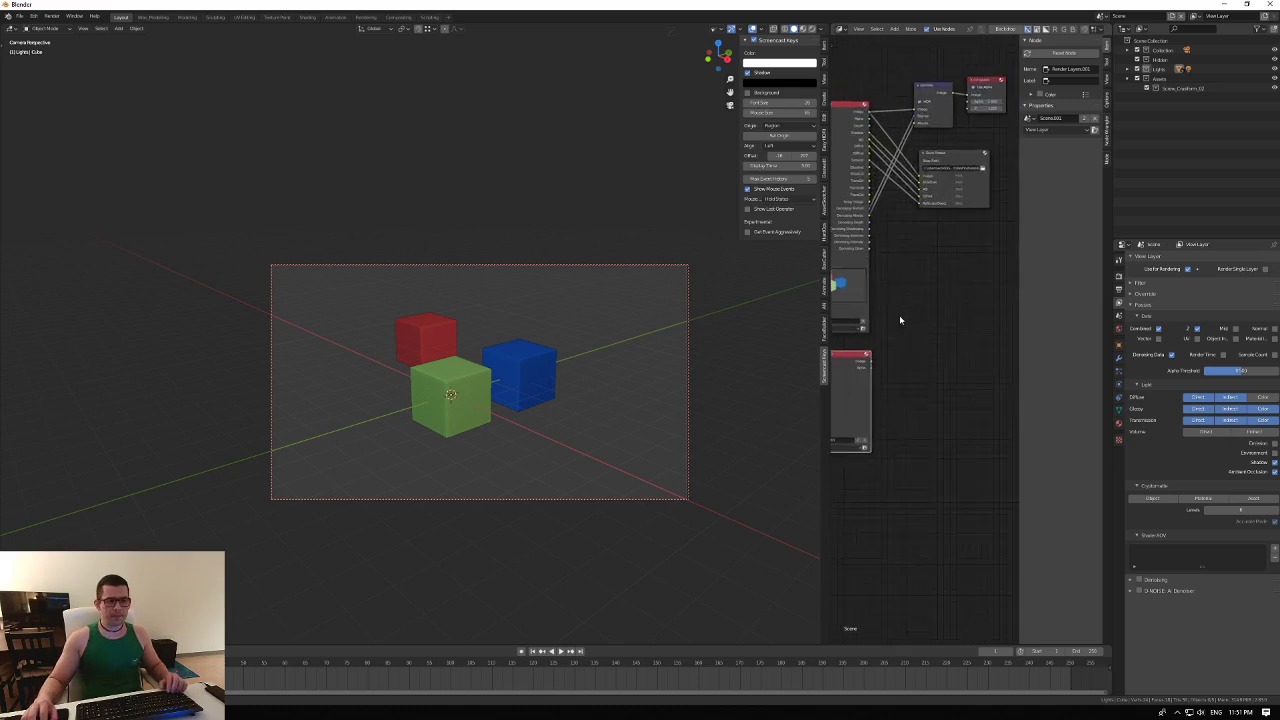
{"action": "left_click", "coordinate": [951, 161]}
{"action": "scroll", "coordinate": [951, 225], "scroll_direction": "up", "scroll_amount": 2}
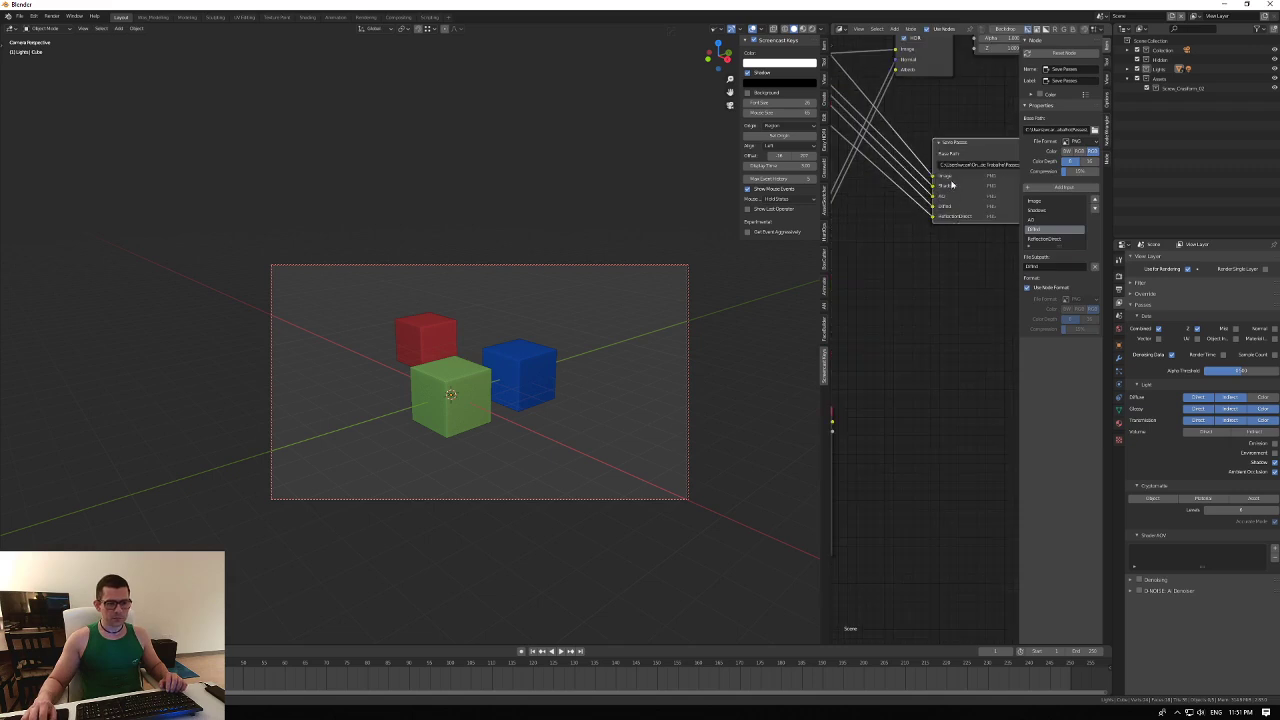
{"action": "scroll", "coordinate": [946, 245], "scroll_direction": "down", "scroll_amount": 2}
{"action": "scroll", "coordinate": [944, 239], "scroll_direction": "down", "scroll_amount": 1}
{"action": "middle_click_drag", "start_coordinate": [879, 342], "coordinate": [892, 342]}
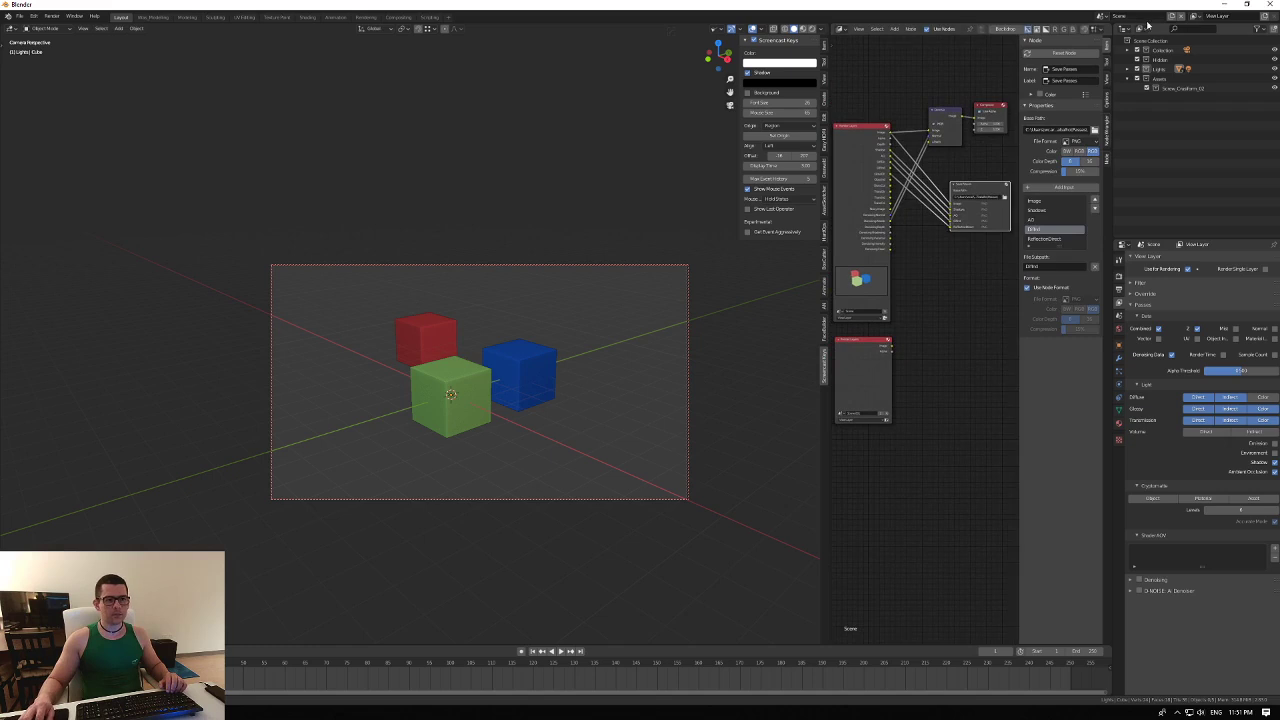
Switch to Scene.001 and delete the Save Passes node from its compositor.
{"action": "left_click", "coordinate": [1101, 17]}
{"action": "left_click", "coordinate": [1145, 36]}
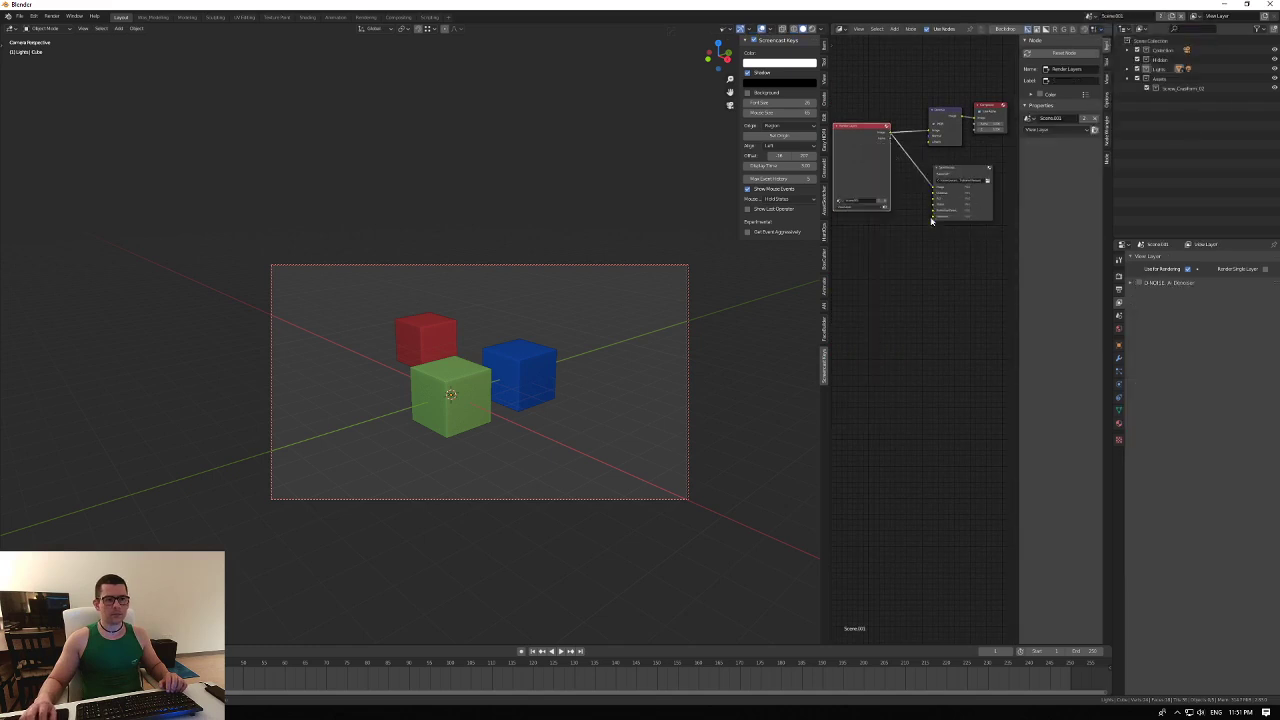
{"action": "left_click", "coordinate": [985, 156]}
{"action": "middle_click_drag", "start_coordinate": [967, 160], "coordinate": [920, 218]}
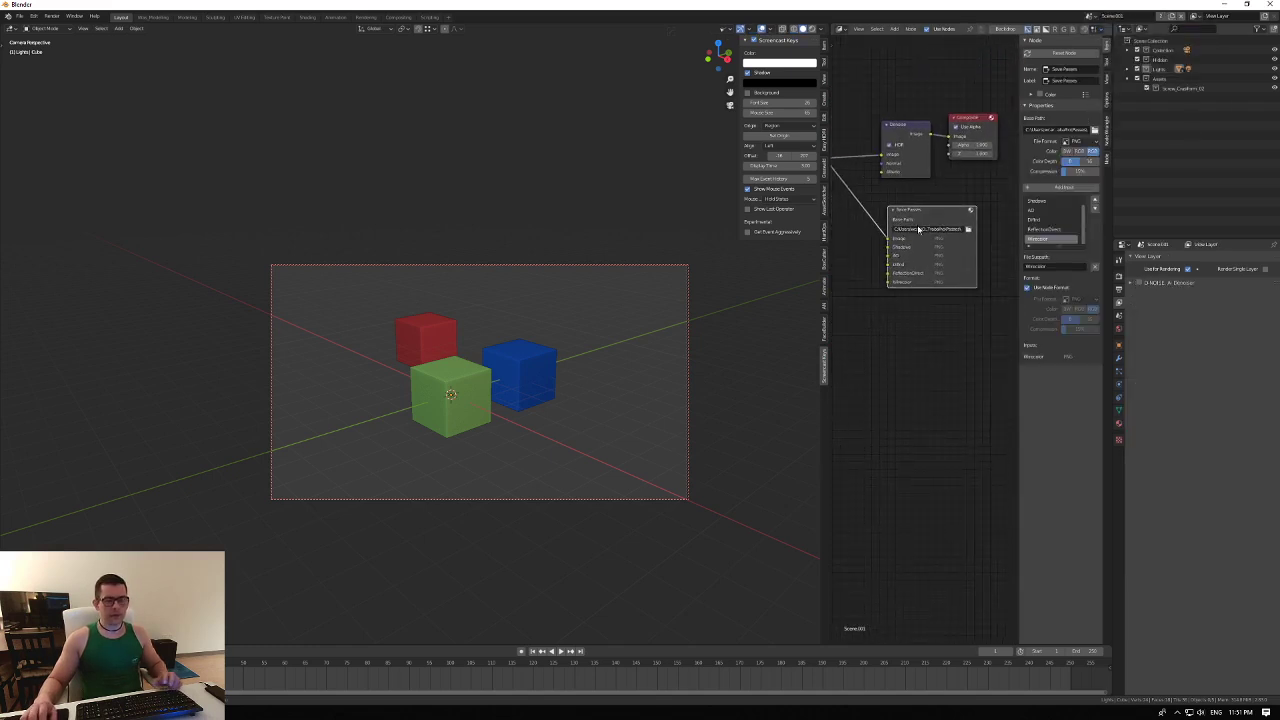
{"action": "key", "text": "x"}
Delete the Denoise node in Scene.001, keeping the Render Layers image linked straight to the Composite node.
{"action": "middle_click_drag", "start_coordinate": [908, 166], "coordinate": [931, 170]}
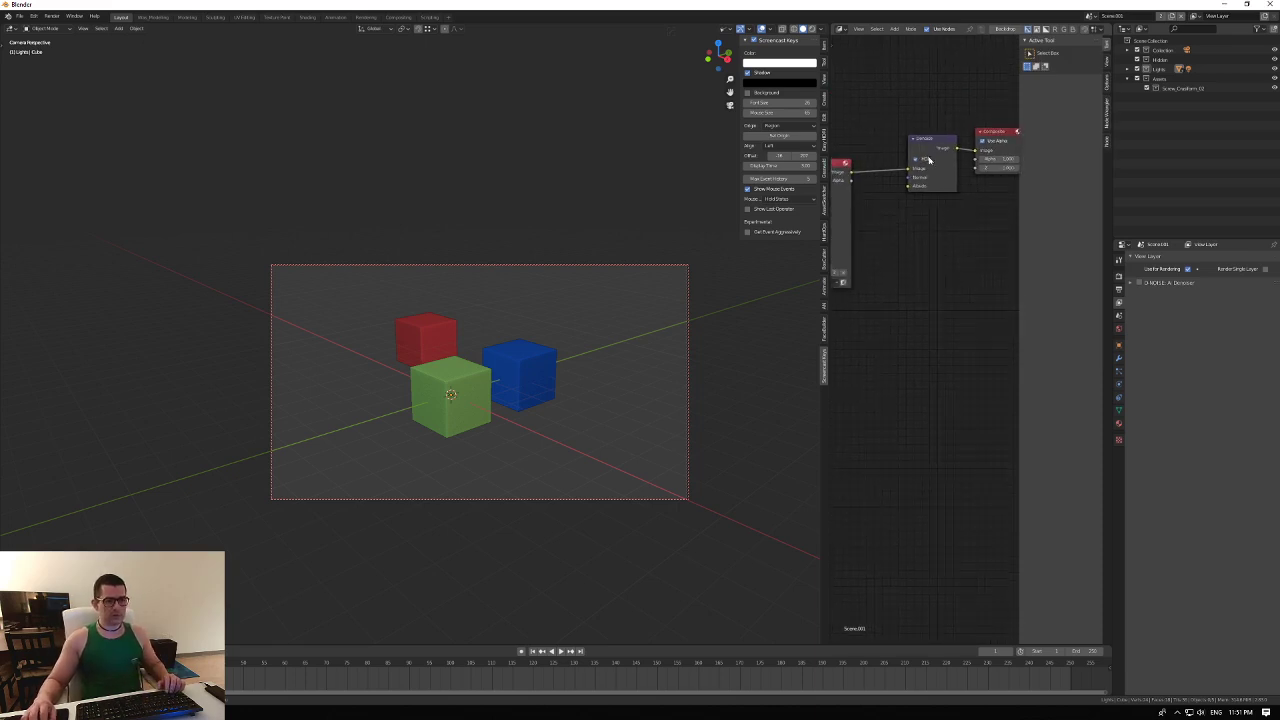
{"action": "left_click_drag", "start_coordinate": [936, 147], "coordinate": [938, 298]}
{"action": "key", "text": "x"}
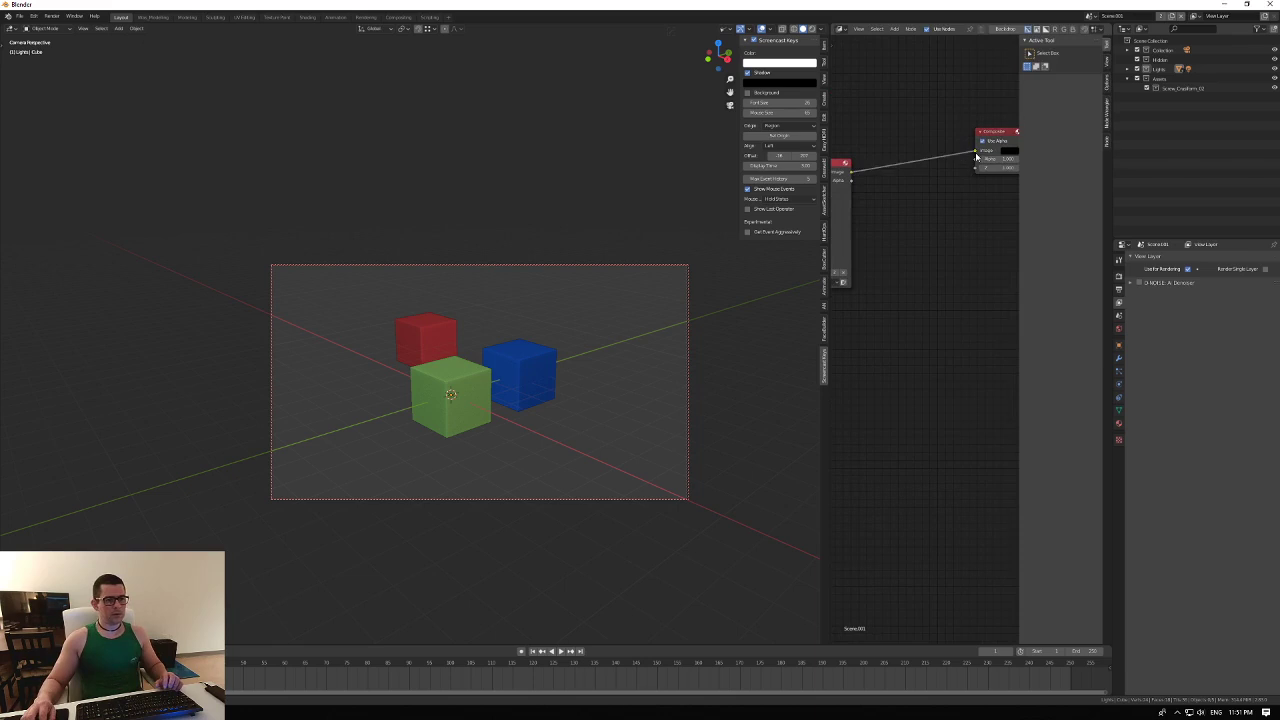
In the original scene, add an input to the Save Passes node with the file subpath wirecolor.
{"action": "left_click", "coordinate": [1089, 17]}
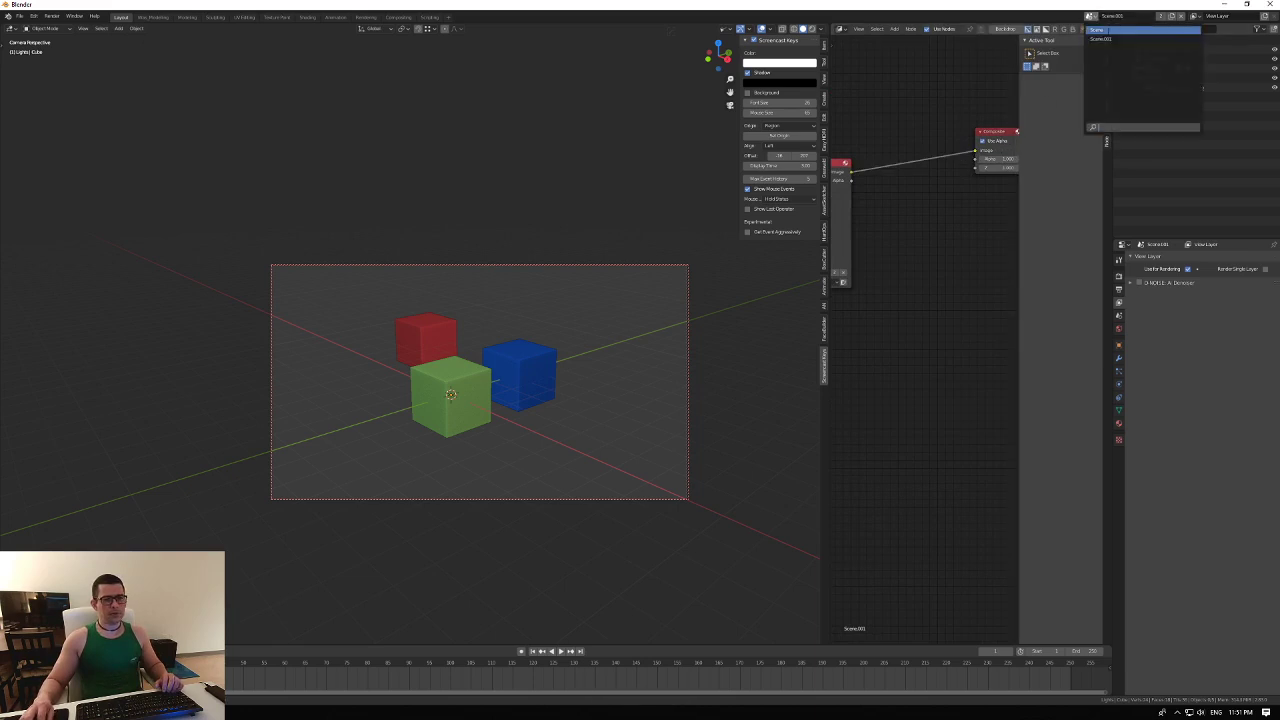
{"action": "left_click", "coordinate": [1110, 35]}
{"action": "left_click", "coordinate": [946, 204], "text": "shift"}
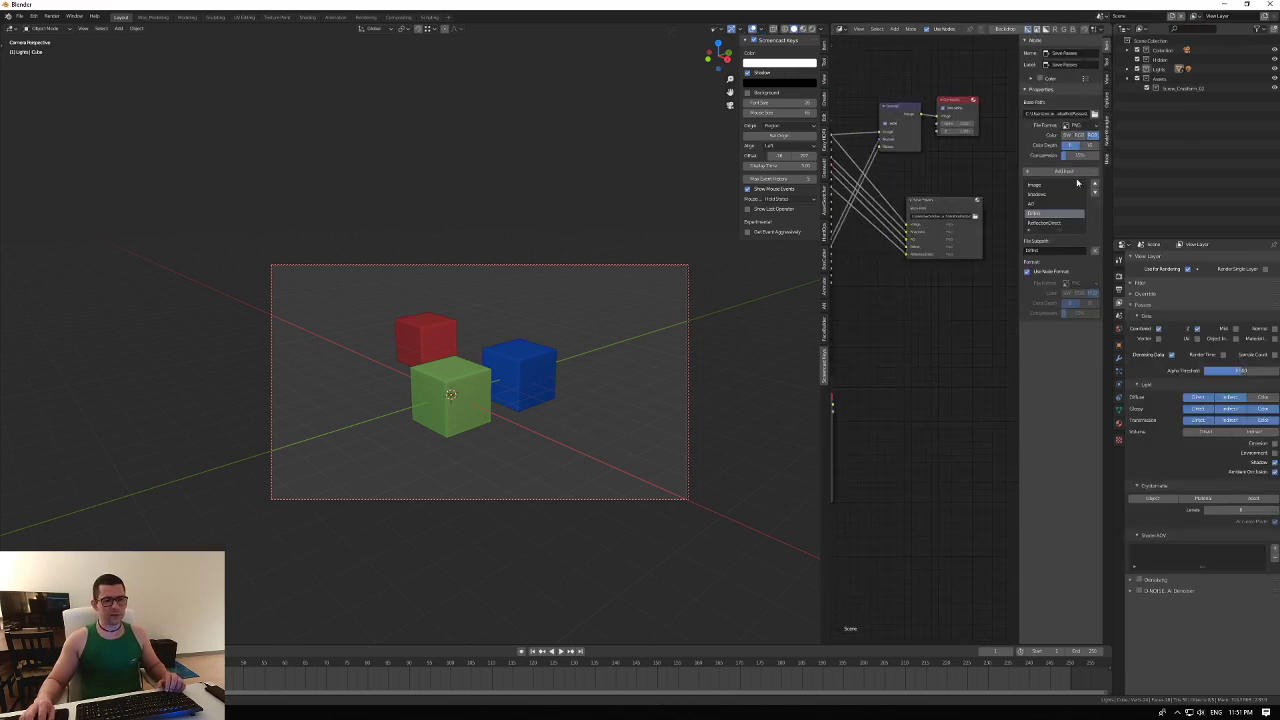
{"action": "left_click", "coordinate": [1063, 171]}
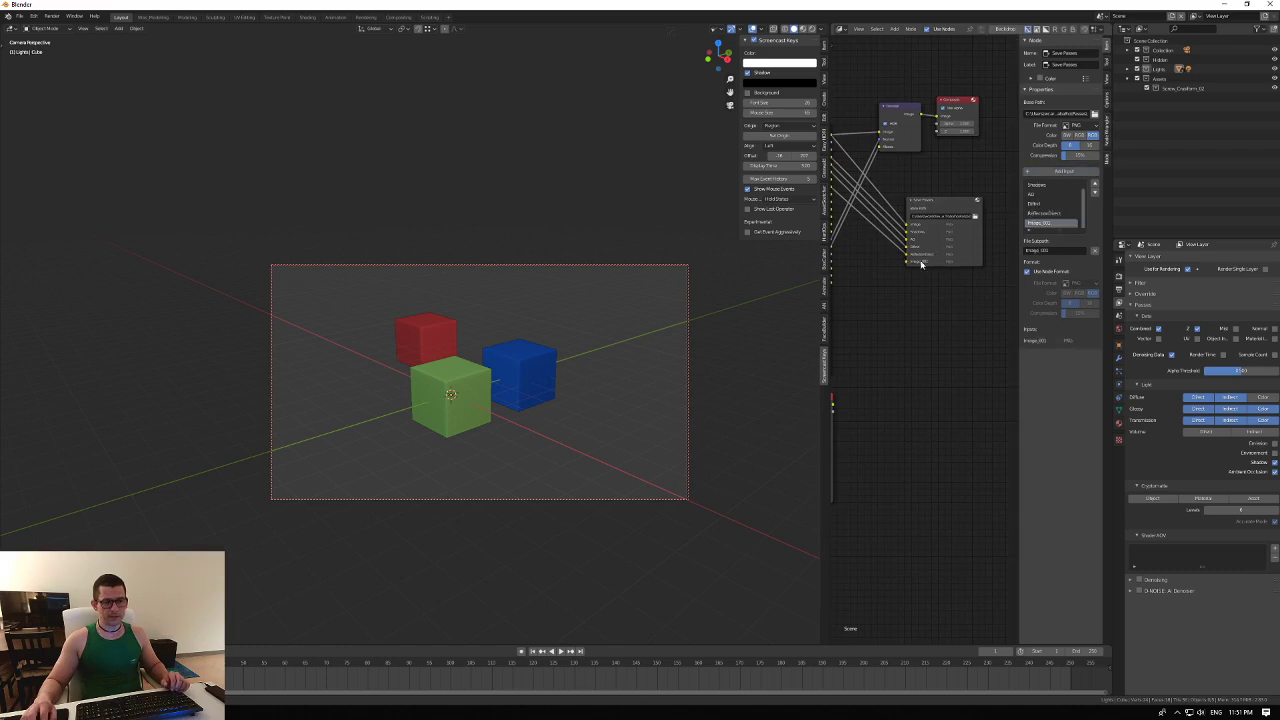
{"action": "left_click", "coordinate": [922, 264]}
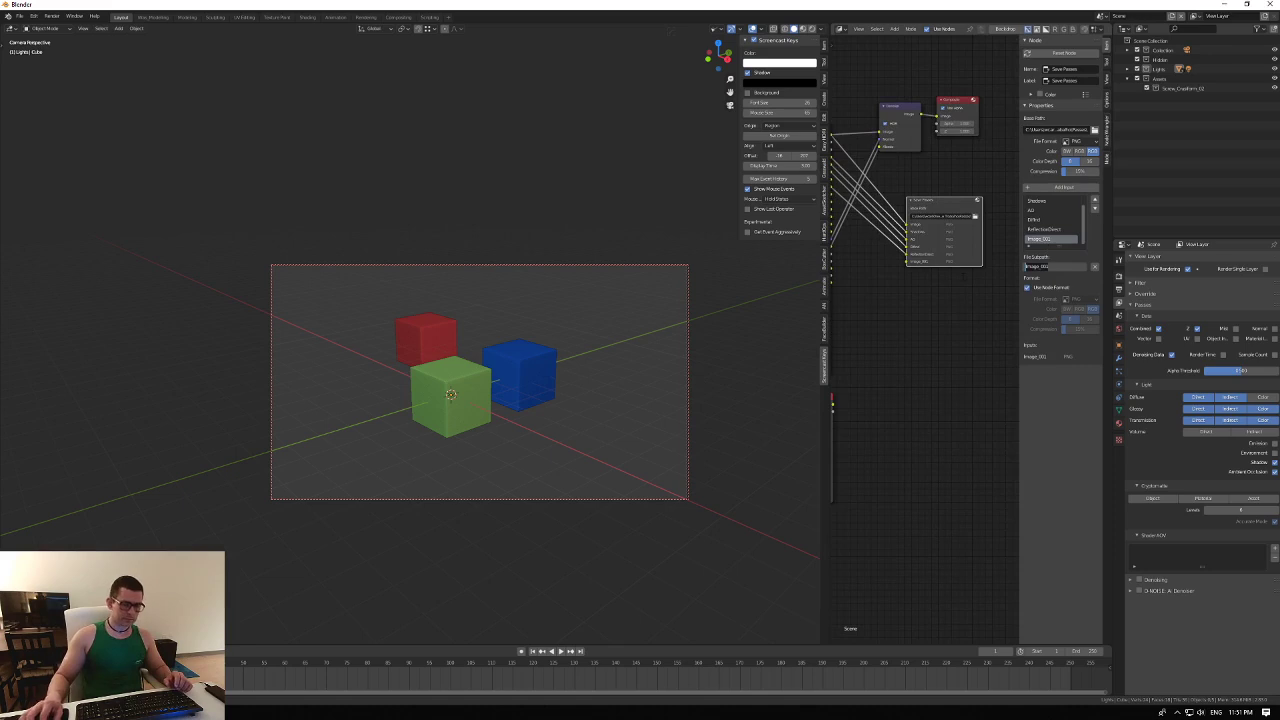
{"action": "type", "text": "wireframe"}
{"action": "key", "text": "Return"}
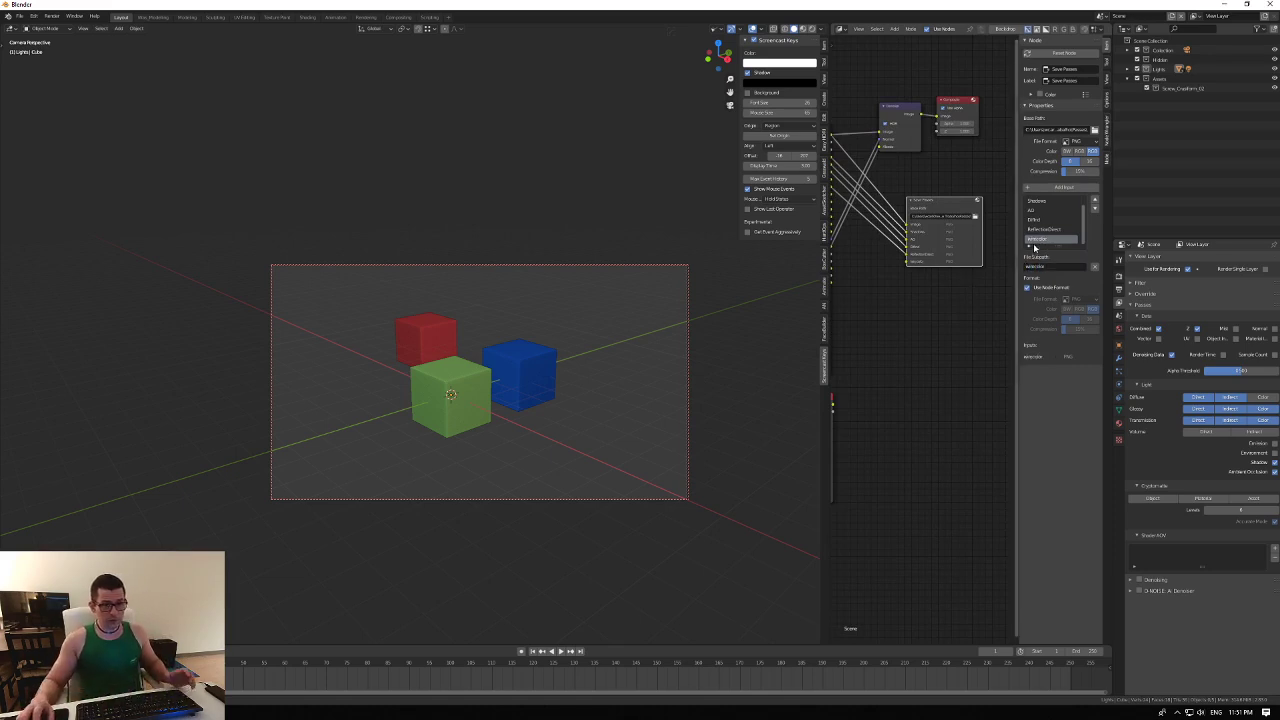
Connect the Image output of the Scene.001 Render Layers node to the wirecolor input of Save Passes.
{"action": "key", "text": "Home"}
{"action": "left_click_drag", "start_coordinate": [900, 360], "coordinate": [974, 214]}
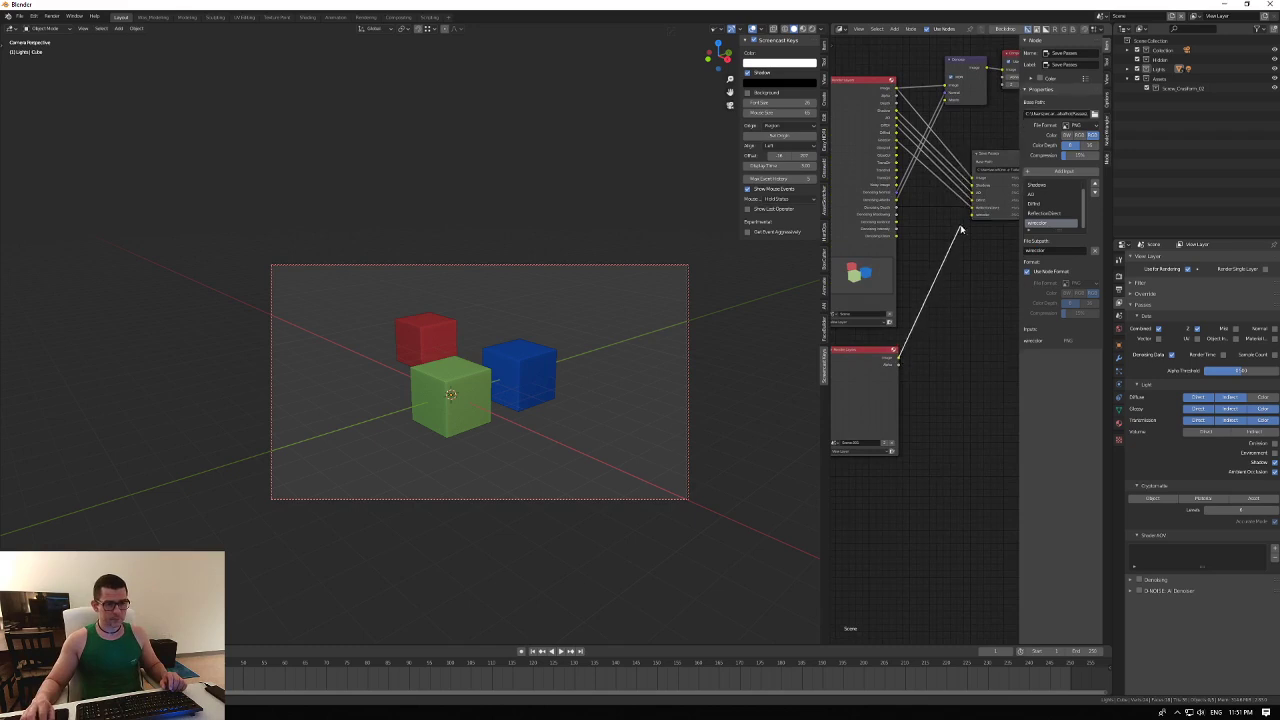
{"action": "key", "text": "Home"}
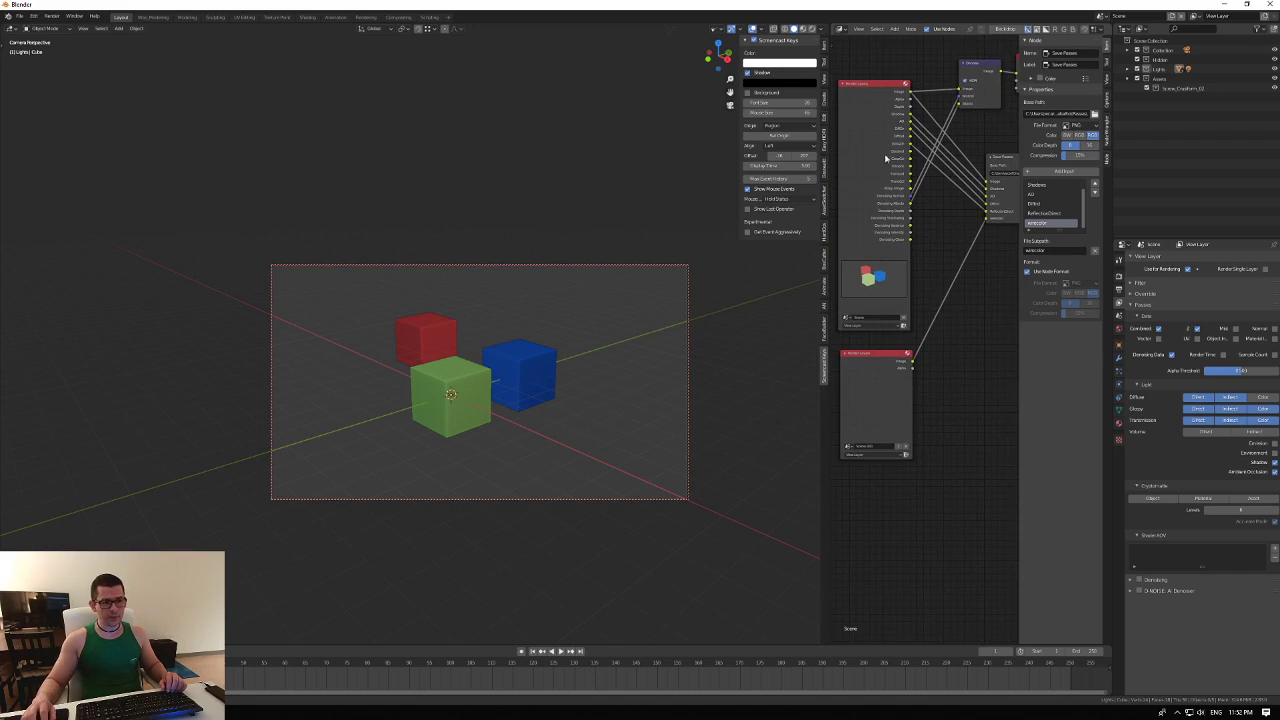
Check both Render Layers nodes and render the original scene to save all its passes.
{"action": "left_click", "coordinate": [880, 94]}
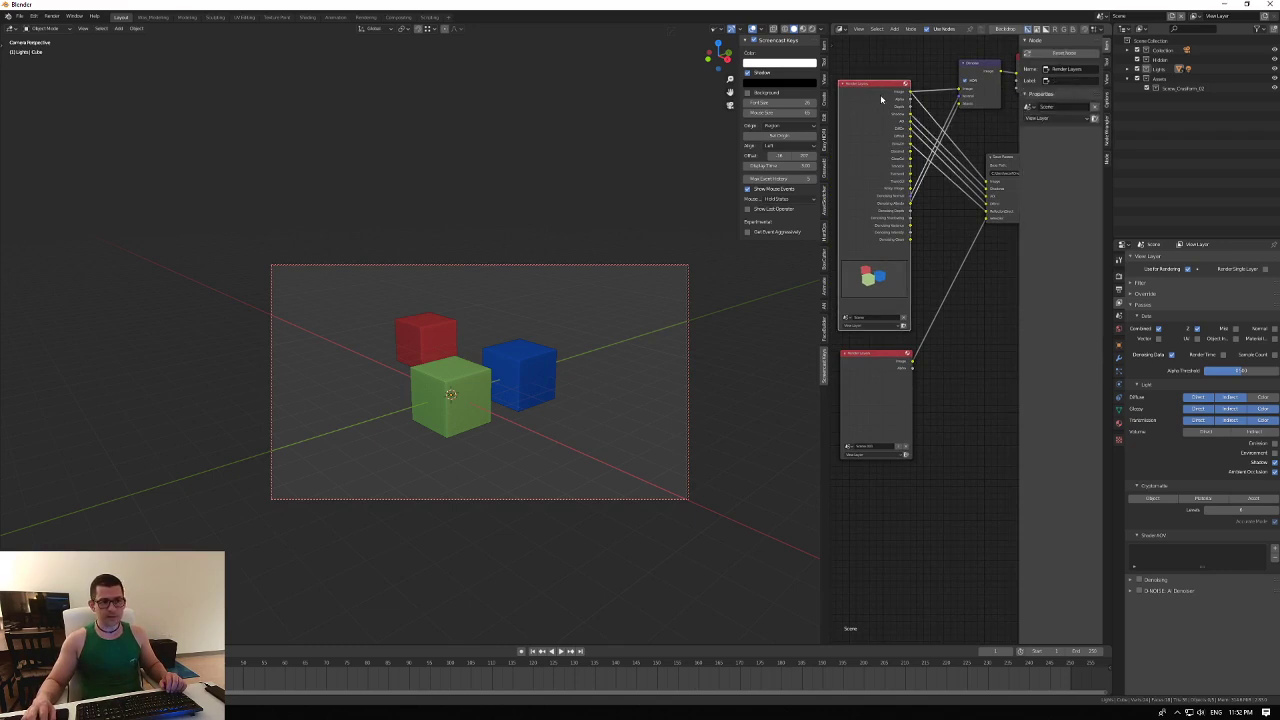
{"action": "left_click", "coordinate": [876, 371]}
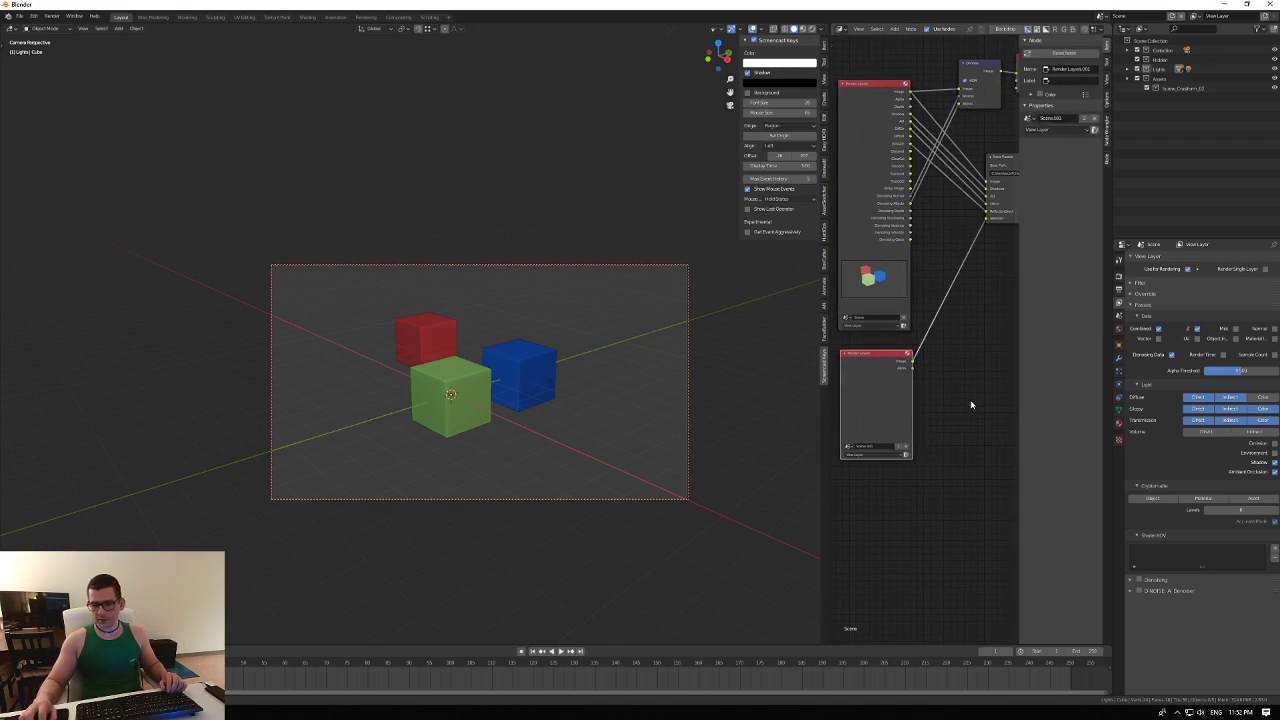
{"action": "middle_click_drag", "start_coordinate": [954, 309], "coordinate": [887, 339]}
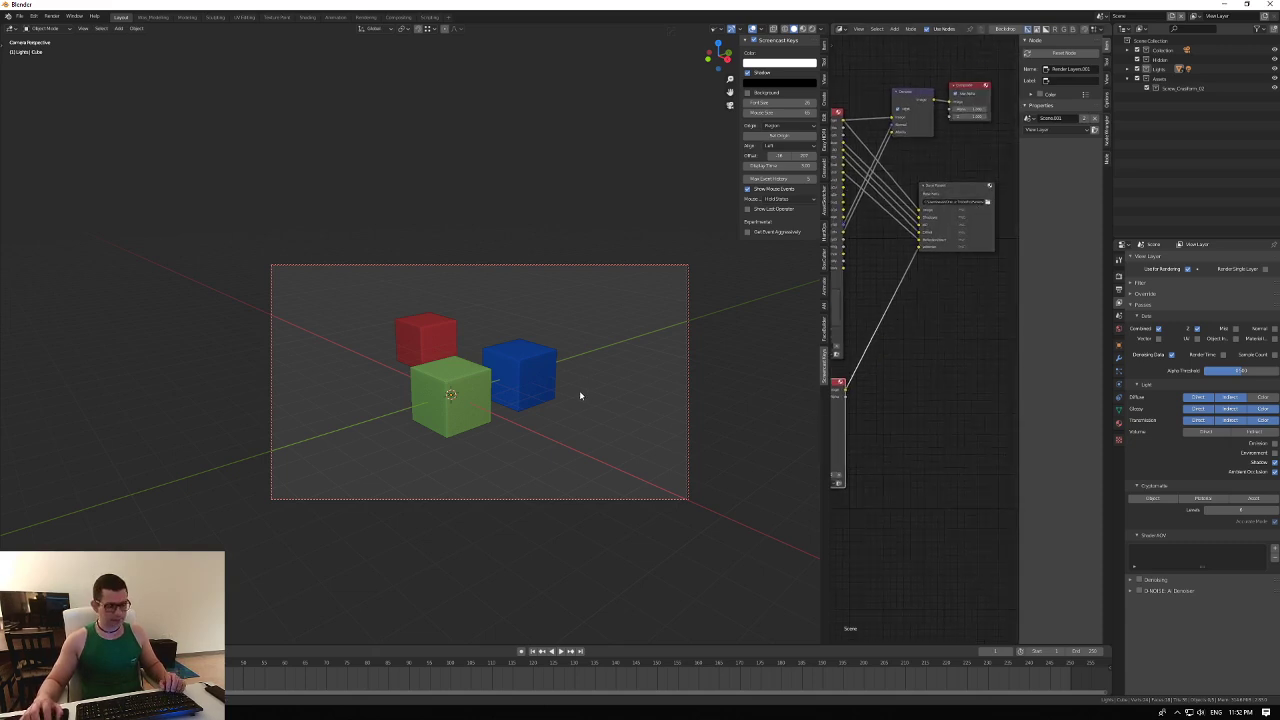
{"action": "key", "text": "F12"}
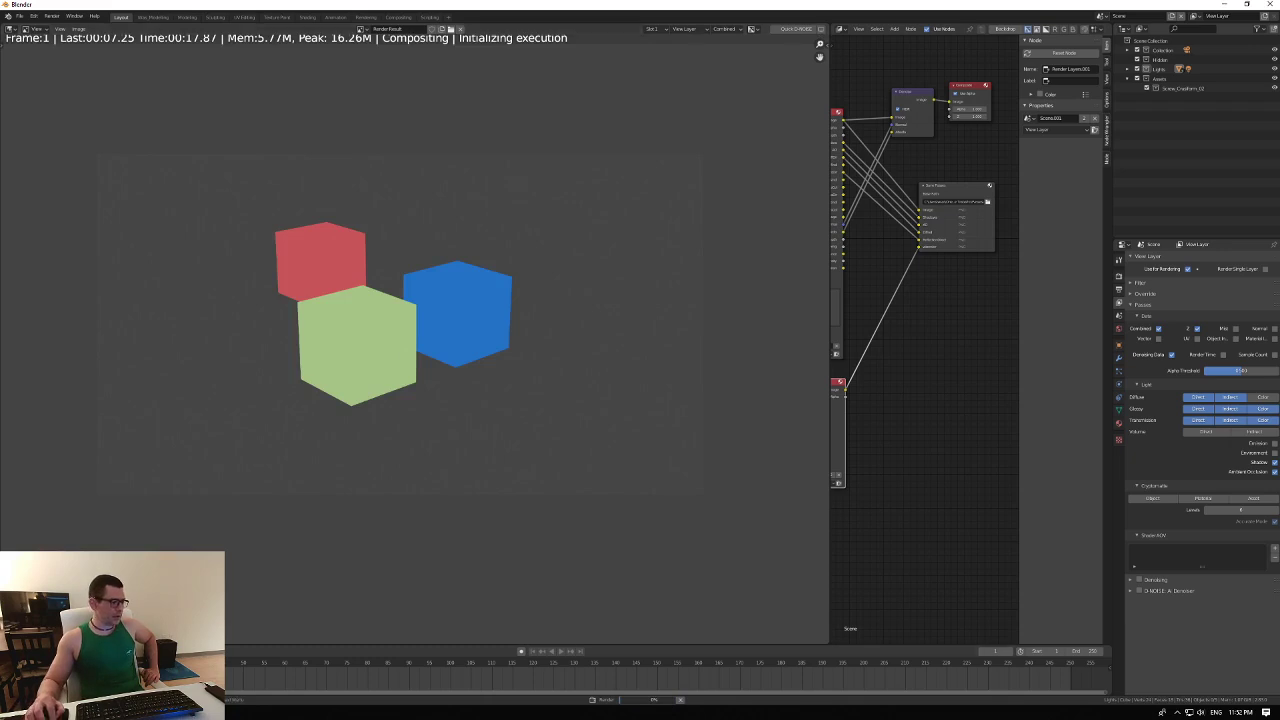
Open the Passes folder on the Desktop in File Explorer, view wirecolor0001.png, and close the image and folder.
{"action": "key", "text": "super+e"}
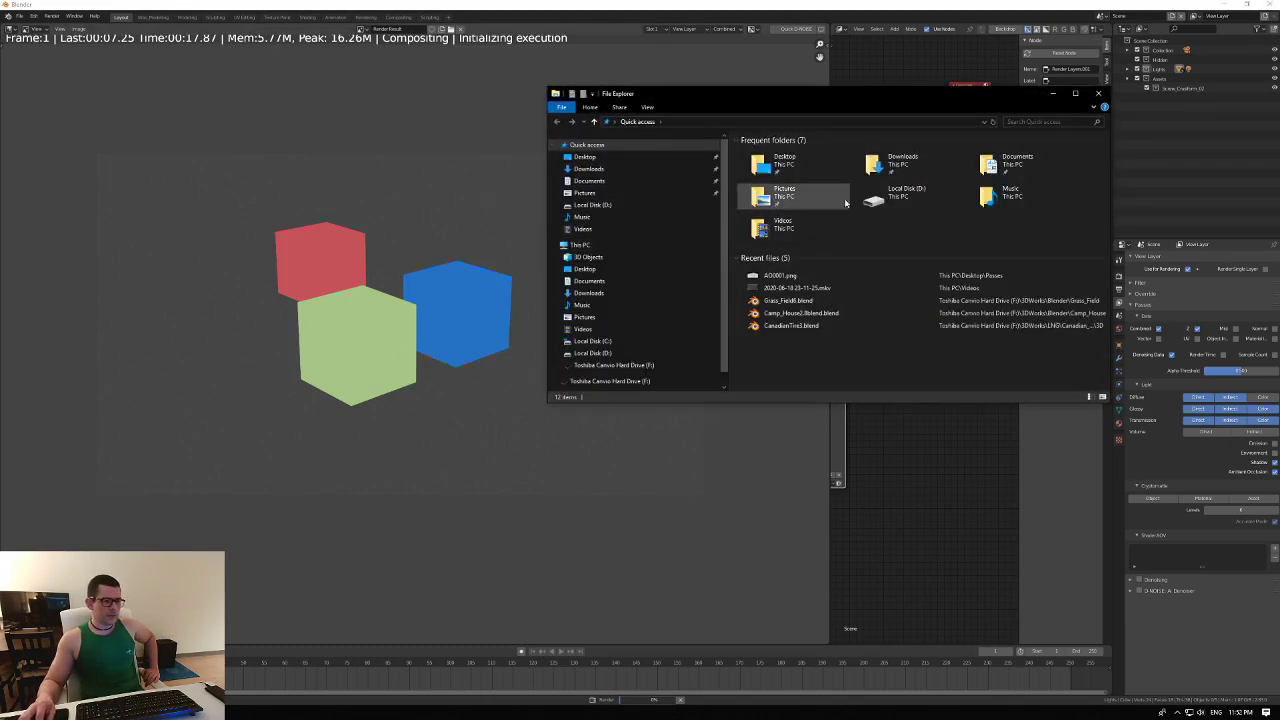
{"action": "left_click", "coordinate": [585, 157]}
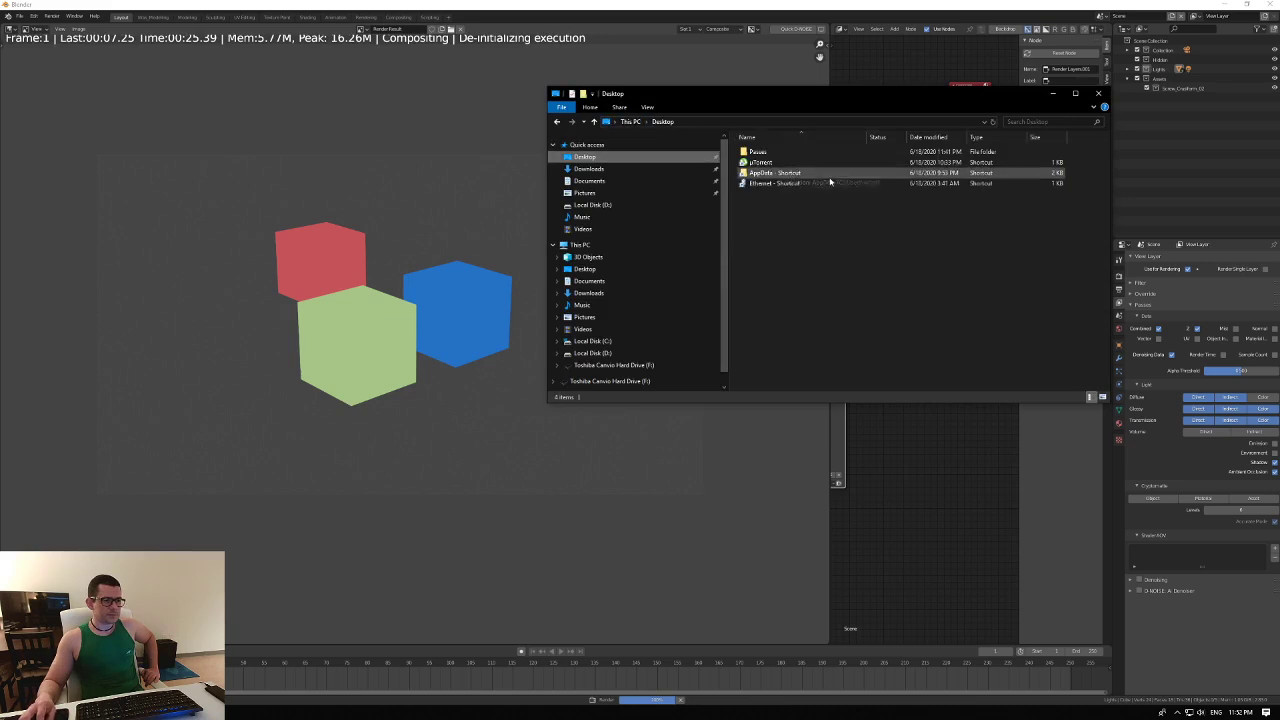
{"action": "double_click", "coordinate": [760, 153]}
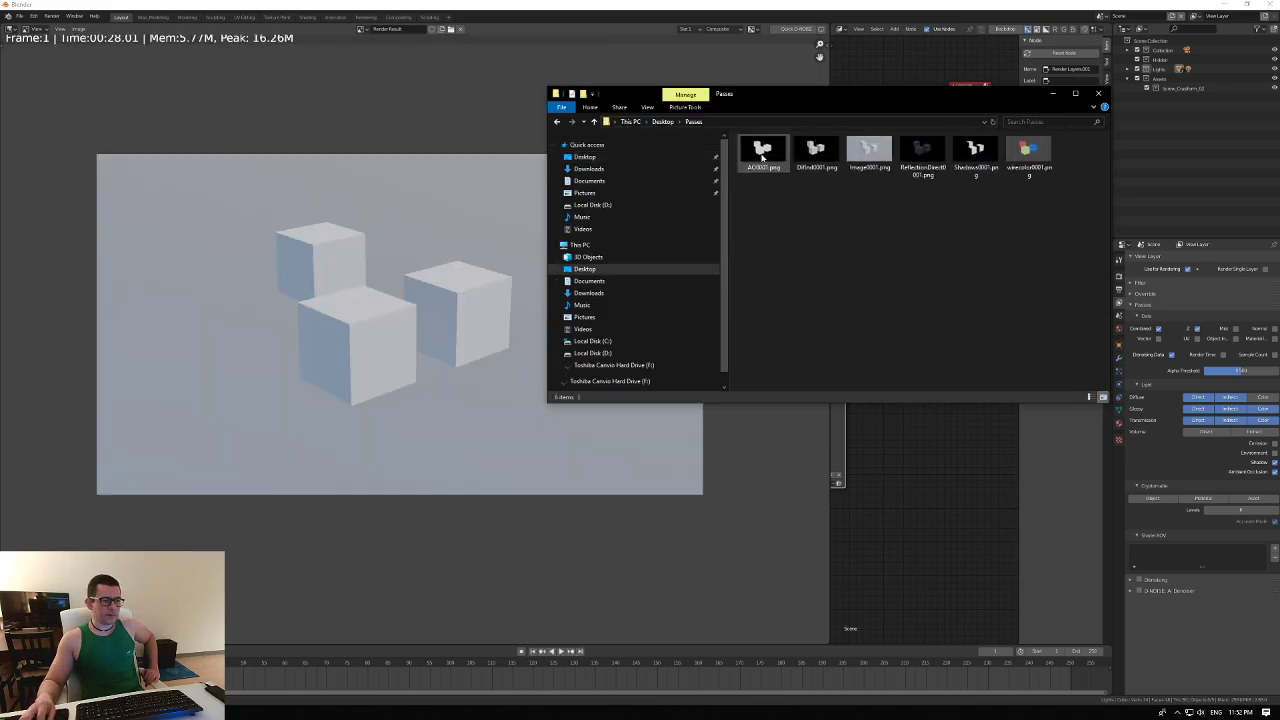
{"action": "left_click", "coordinate": [1028, 153]}
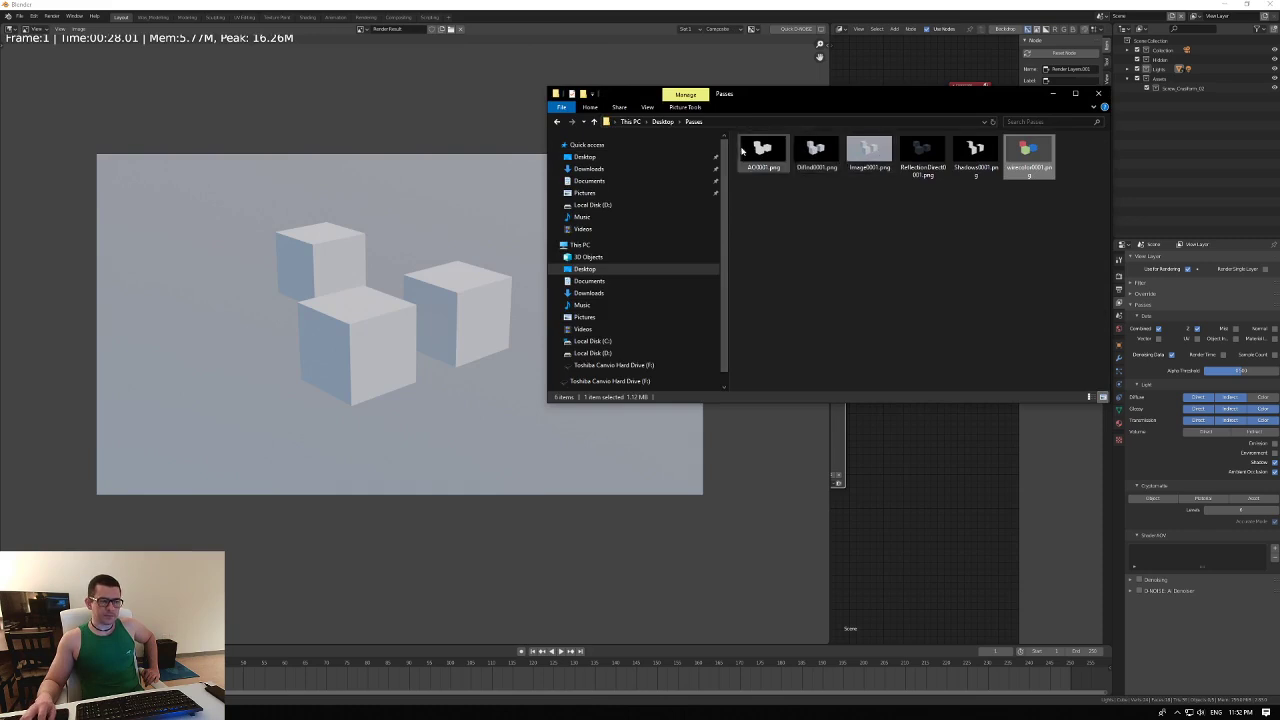
{"action": "left_click_drag", "start_coordinate": [958, 102], "coordinate": [600, 95]}
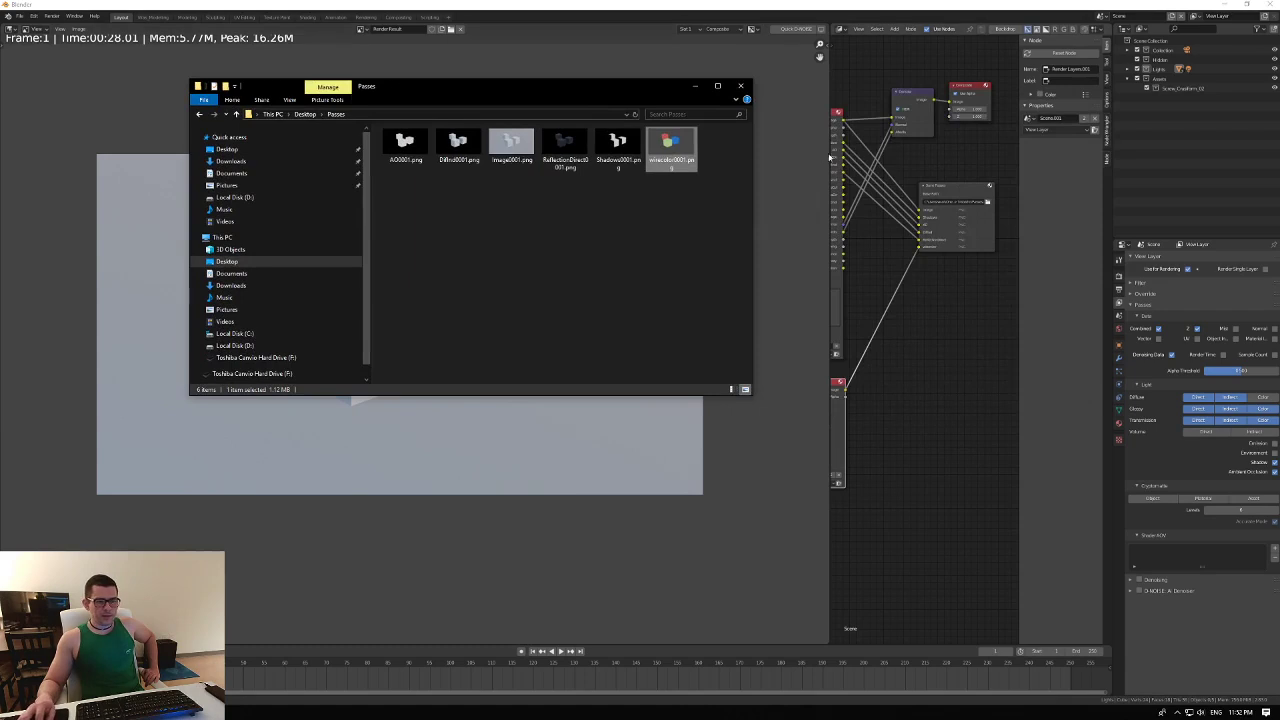
{"action": "double_click", "coordinate": [673, 144]}
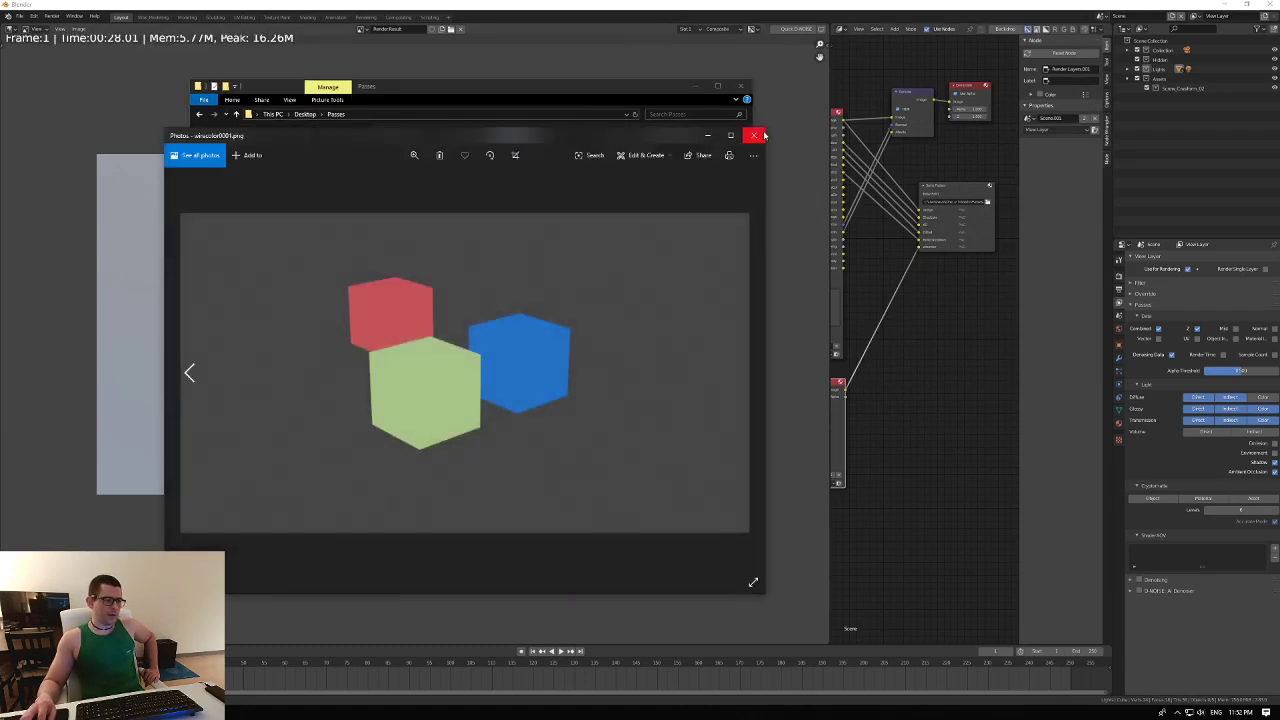
{"action": "left_click", "coordinate": [755, 135]}
{"action": "left_click", "coordinate": [740, 86]}
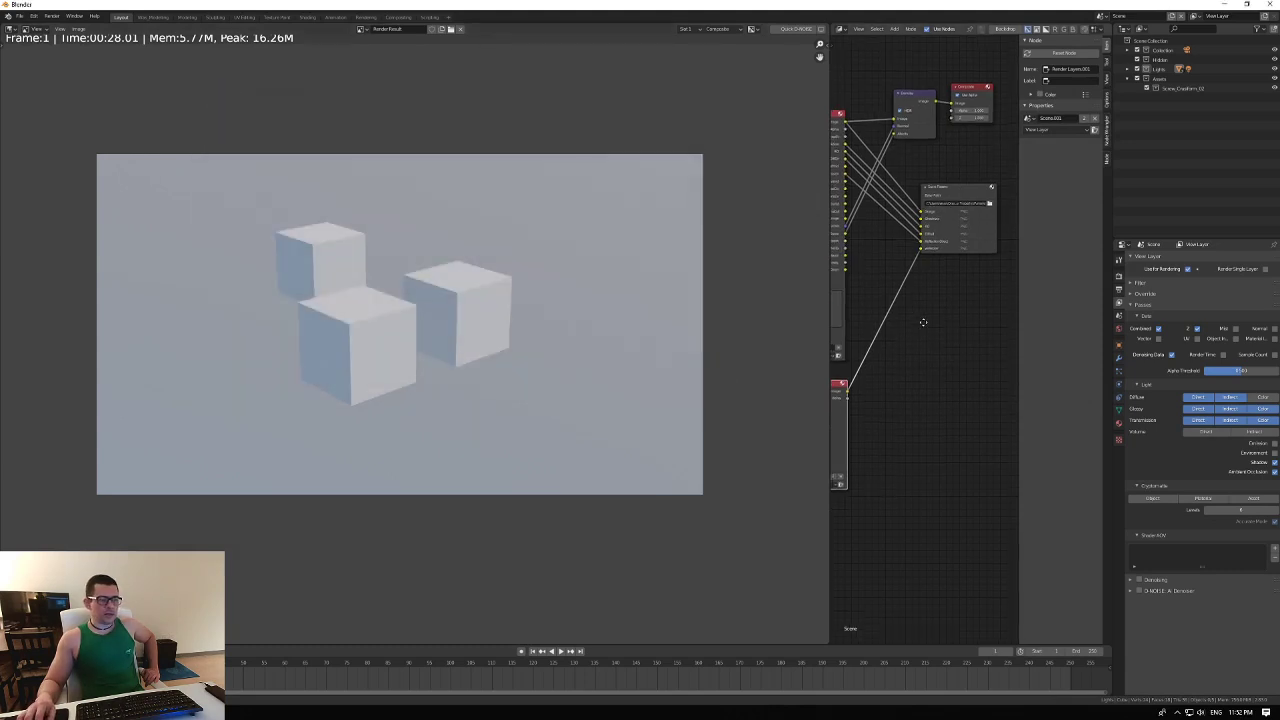
Move the Scene.001 Render Layers node up, close beneath the Cycles Render Layers node.
{"action": "middle_click_drag", "start_coordinate": [916, 320], "coordinate": [924, 319]}
{"action": "scroll", "coordinate": [923, 318], "scroll_direction": "down", "scroll_amount": 3}
{"action": "left_click_drag", "start_coordinate": [850, 378], "coordinate": [850, 368]}
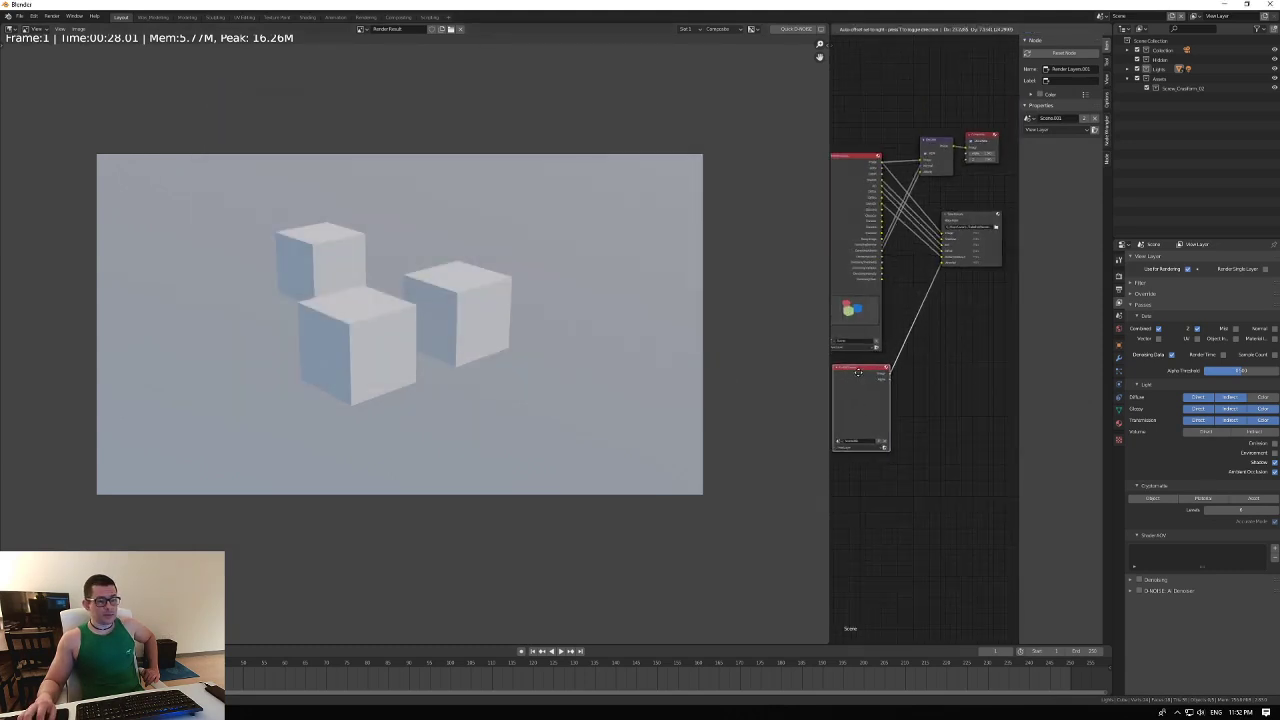
{"action": "middle_click_drag", "start_coordinate": [911, 304], "coordinate": [917, 356]}
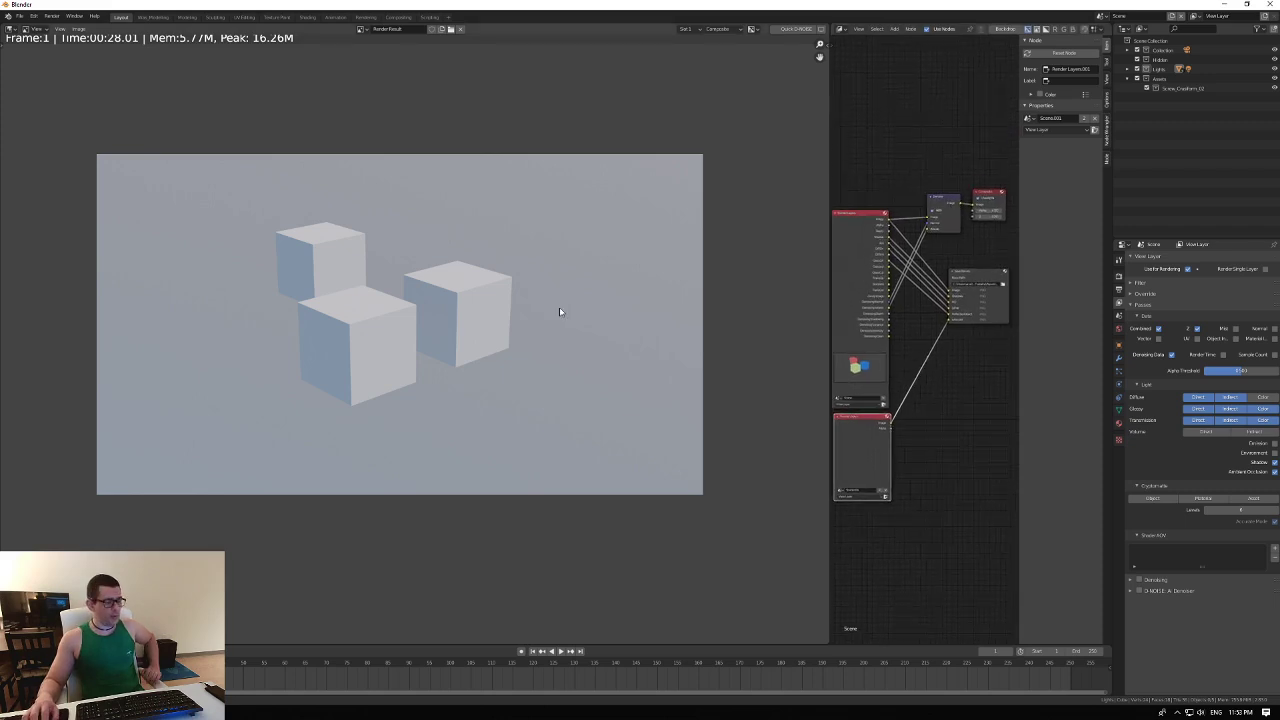
Leave the render result and delete the blue, green and red cubes from the scene.
{"action": "key", "text": "Escape"}
{"action": "left_click", "coordinate": [505, 373]}
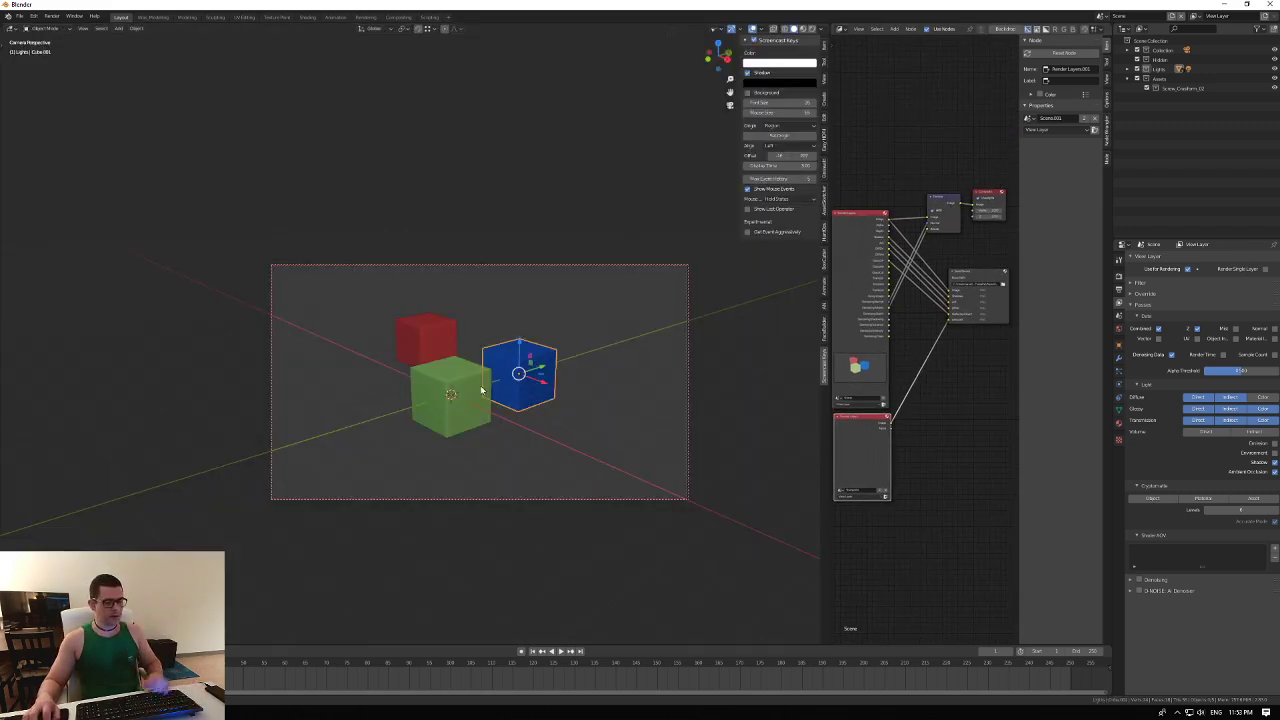
{"action": "key", "text": "Delete"}
{"action": "left_click", "coordinate": [450, 388]}
{"action": "key", "text": "Delete"}
{"action": "left_click", "coordinate": [423, 335]}
{"action": "key", "text": "Delete"}
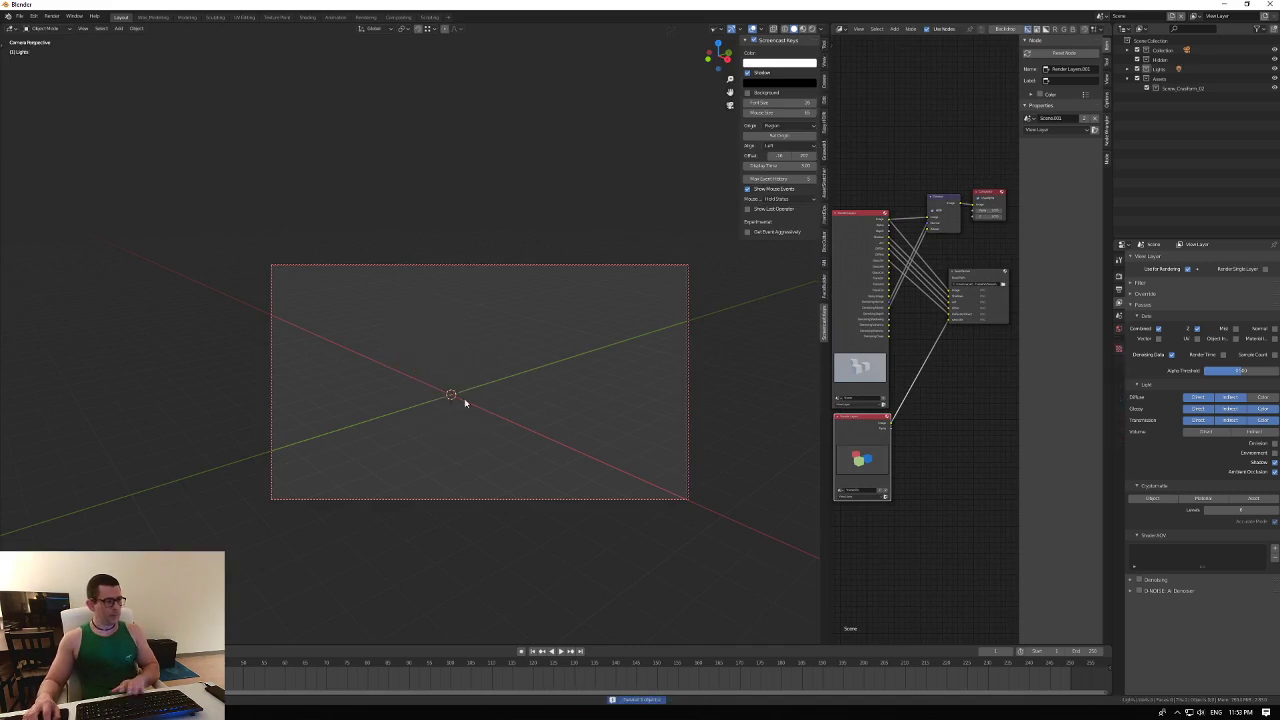
Add a new cube mesh at the world origin and leave the camera view to see it in perspective.
{"action": "key", "text": "shift+a"}
{"action": "mouse_move", "coordinate": [470, 398]}
{"action": "left_click", "coordinate": [509, 408]}
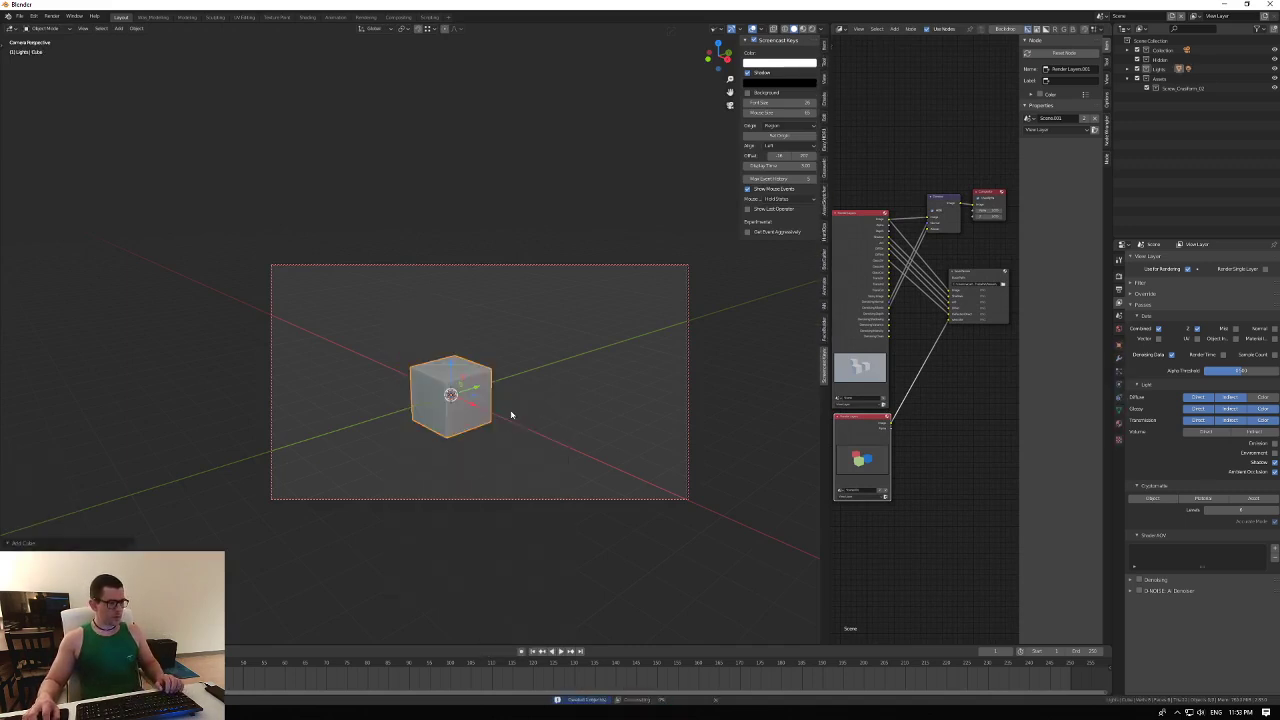
{"action": "key", "text": "KP_0"}
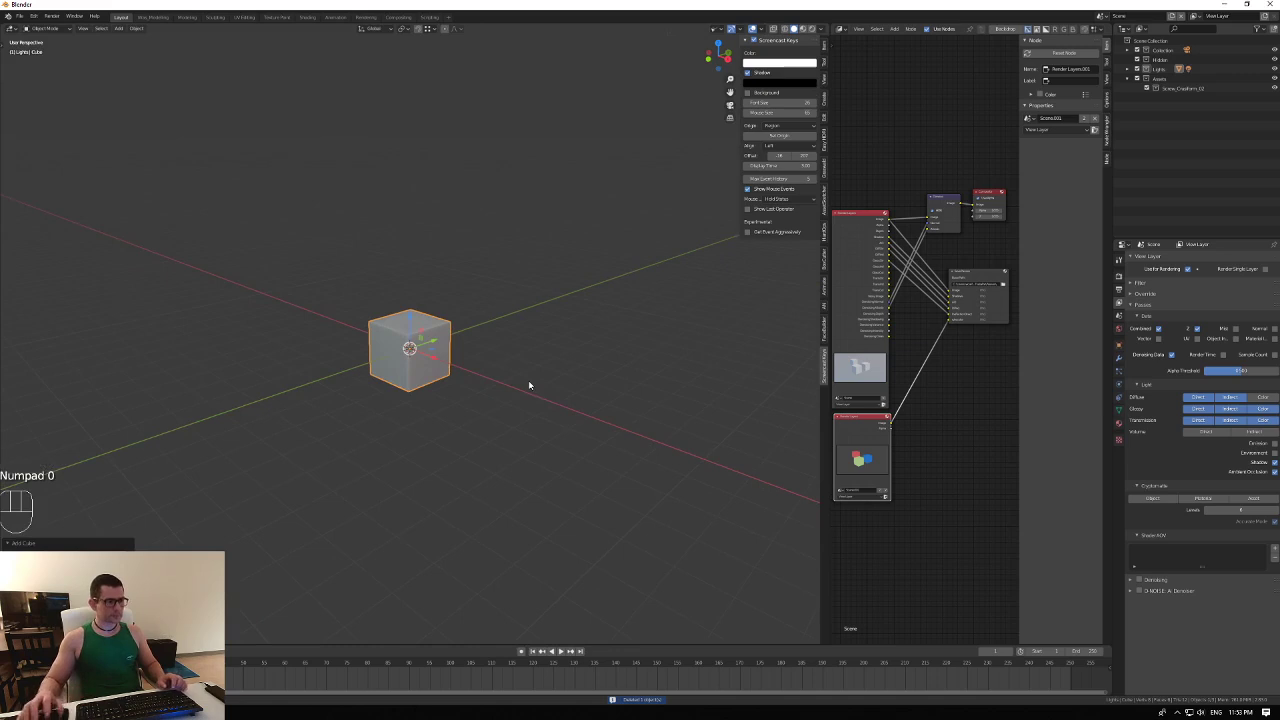
{"action": "left_click_drag", "start_coordinate": [853, 431], "coordinate": [851, 430]}
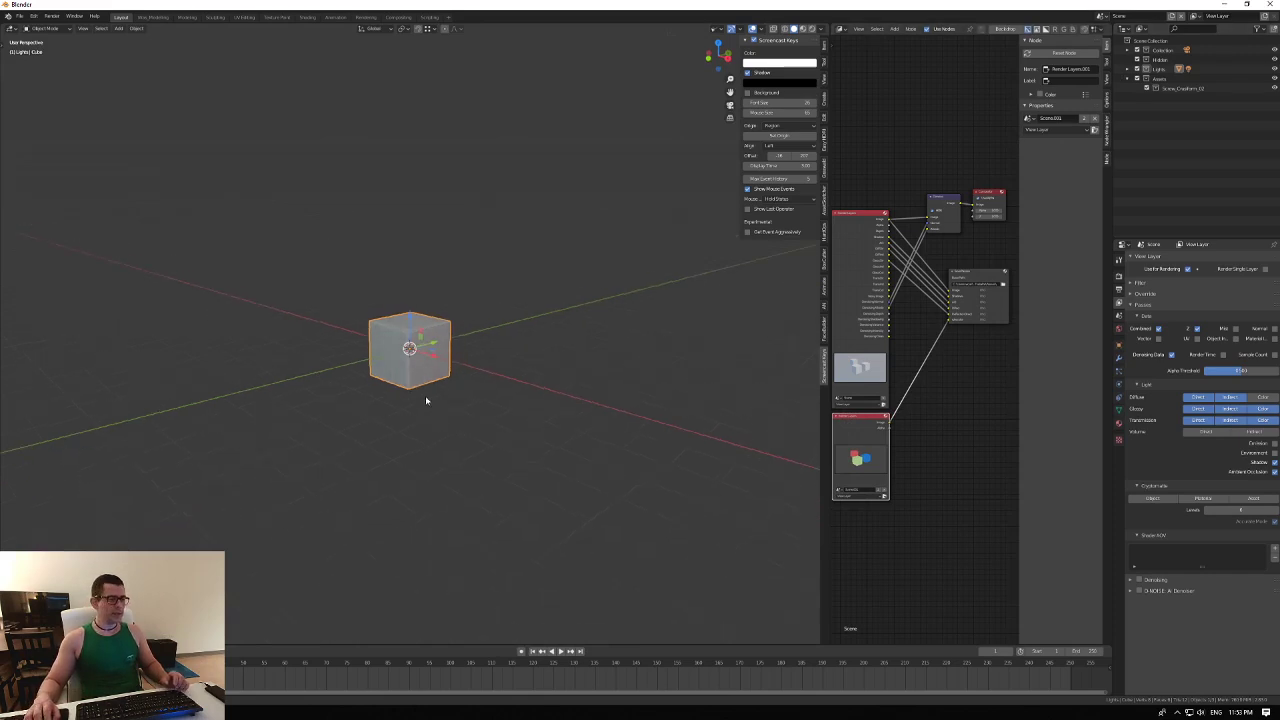
{"action": "middle_click_drag", "start_coordinate": [425, 400], "coordinate": [444, 412], "text": "shift"}
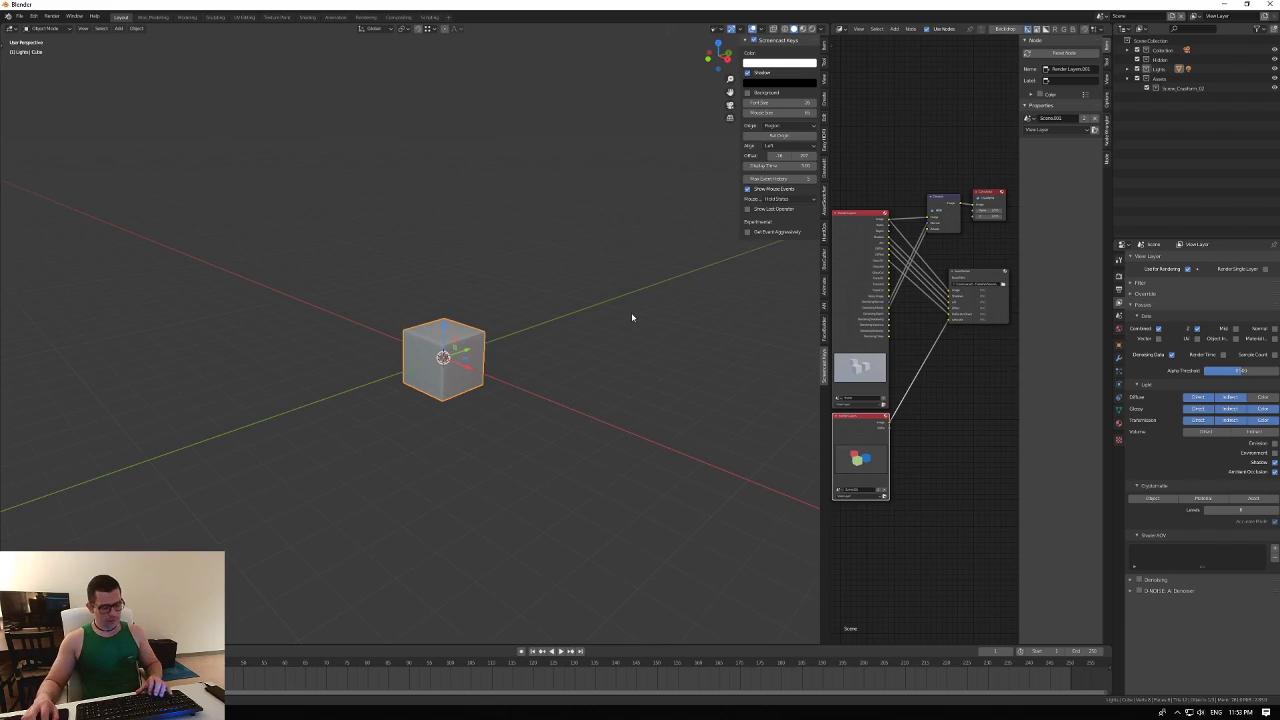
Hide the 3D viewport's sidebar, keeping the new cube centred in the larger view.
{"action": "key", "text": "n"}
{"action": "scroll", "coordinate": [450, 365], "scroll_direction": "up", "scroll_amount": 2}
{"action": "middle_click_drag", "start_coordinate": [444, 390], "coordinate": [478, 398], "text": "shift"}
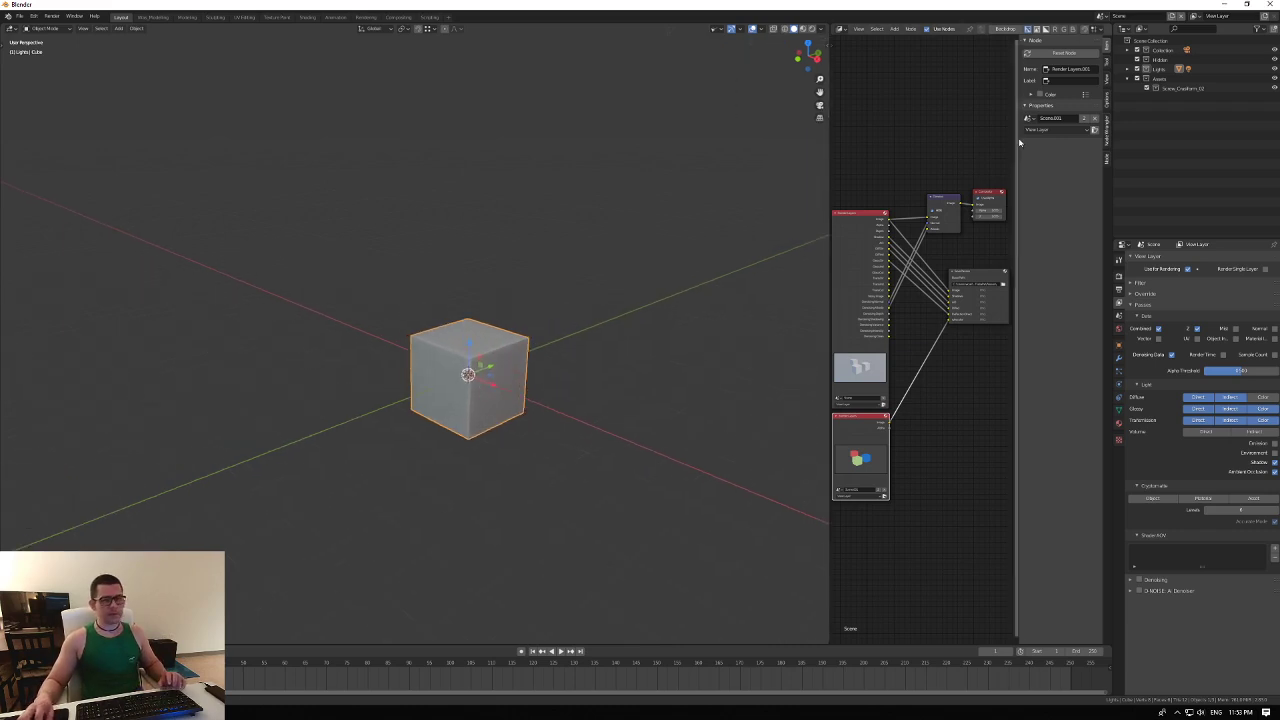
Rename Scene.001 as Wirecolor from its Render Layers node and check the name in the list of scenes.
{"action": "scroll", "coordinate": [847, 490], "scroll_direction": "up", "scroll_amount": 2}
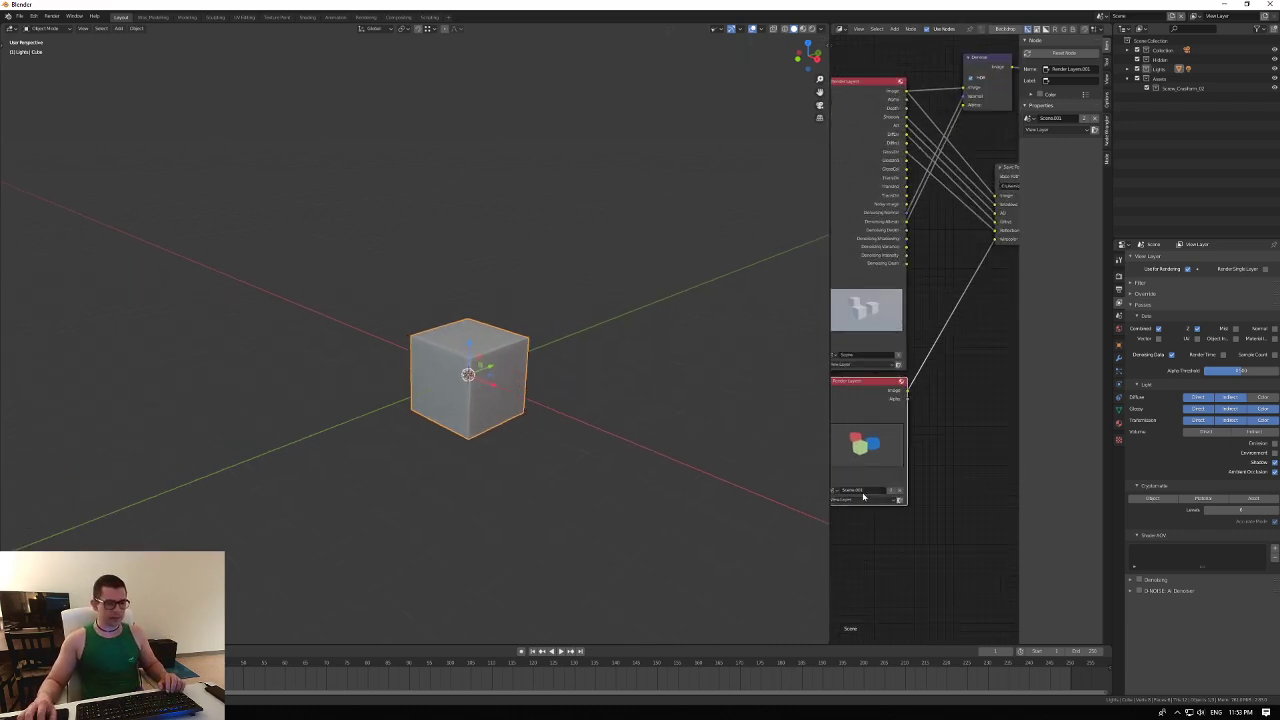
{"action": "type", "text": "Wirecolor"}
{"action": "key", "text": "Return"}
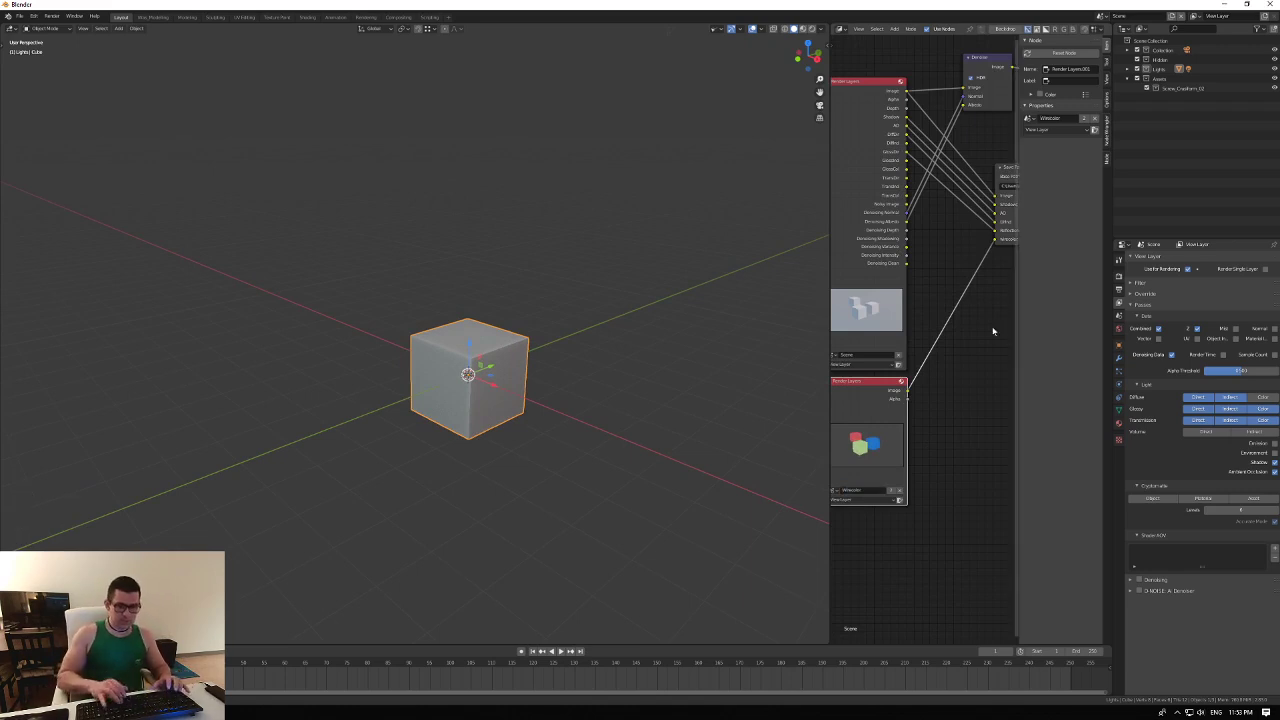
{"action": "left_click", "coordinate": [1101, 16]}
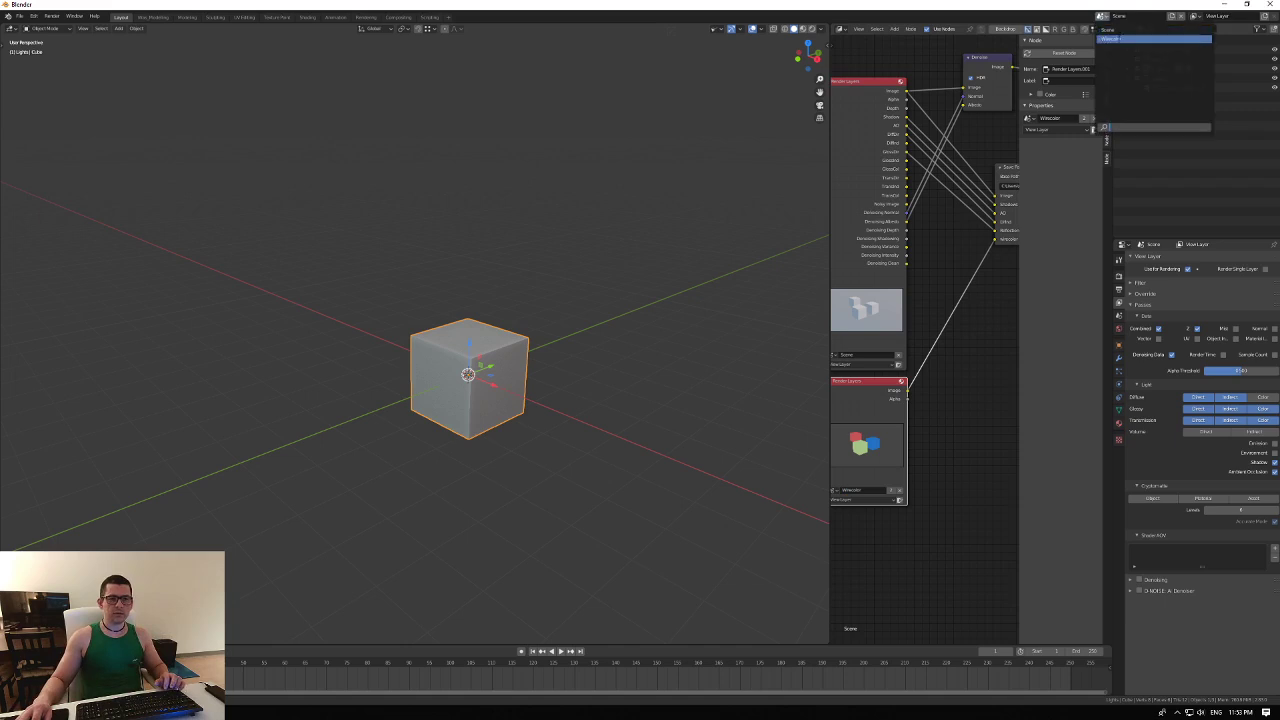
Save the current cube scene and compositor setup as the default startup file.
{"action": "middle_click_drag", "start_coordinate": [500, 374], "coordinate": [491, 382]}
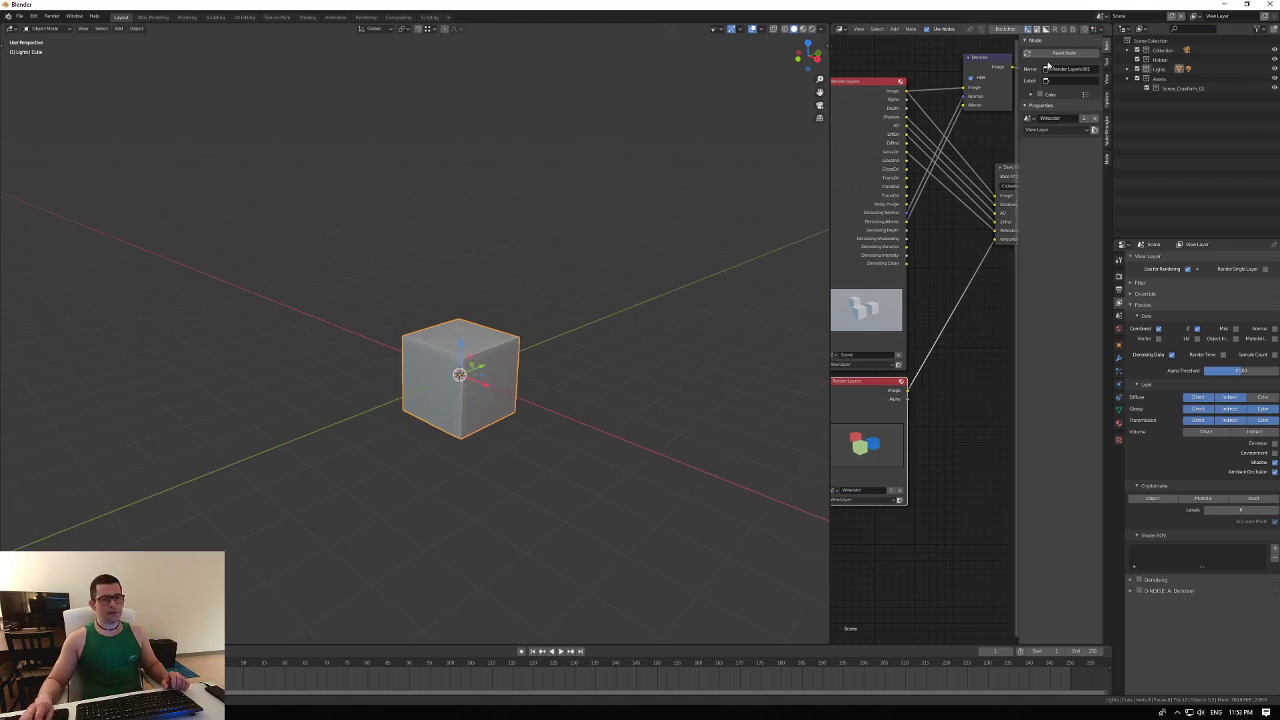
{"action": "left_click", "coordinate": [19, 17]}
{"action": "mouse_move", "coordinate": [48, 189]}
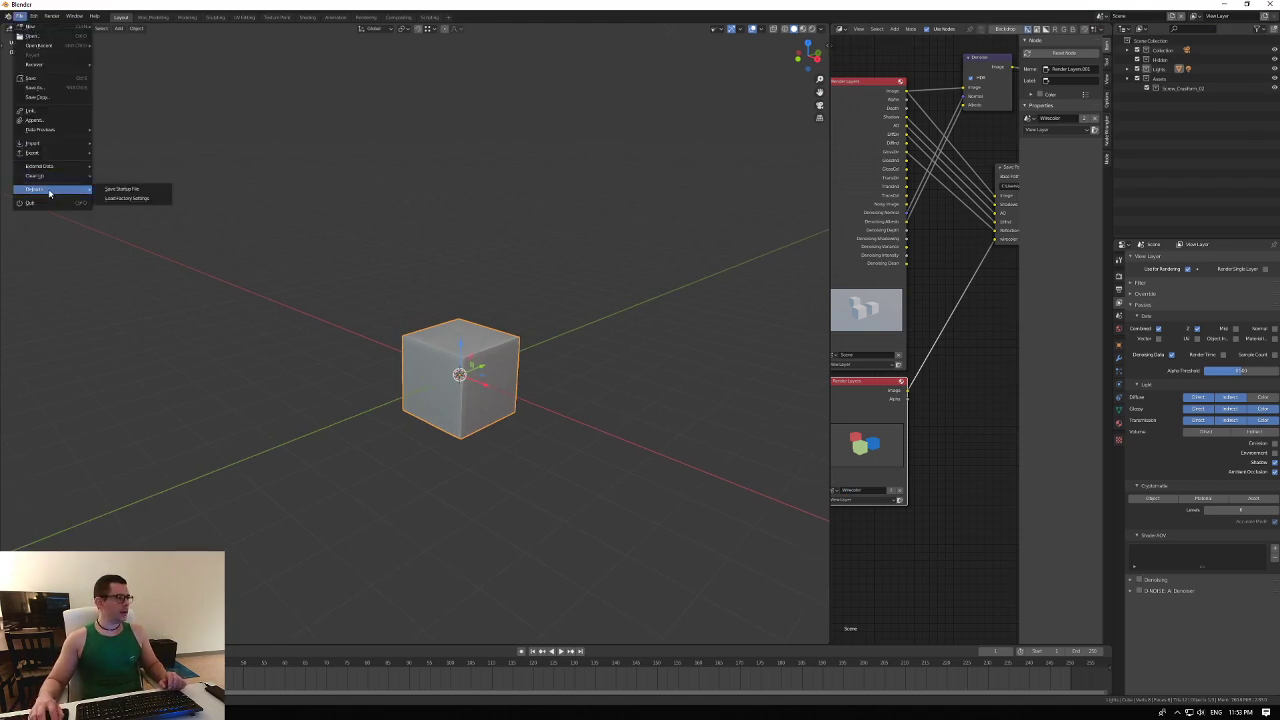
{"action": "left_click", "coordinate": [119, 189]}
{"action": "left_click", "coordinate": [123, 188]}
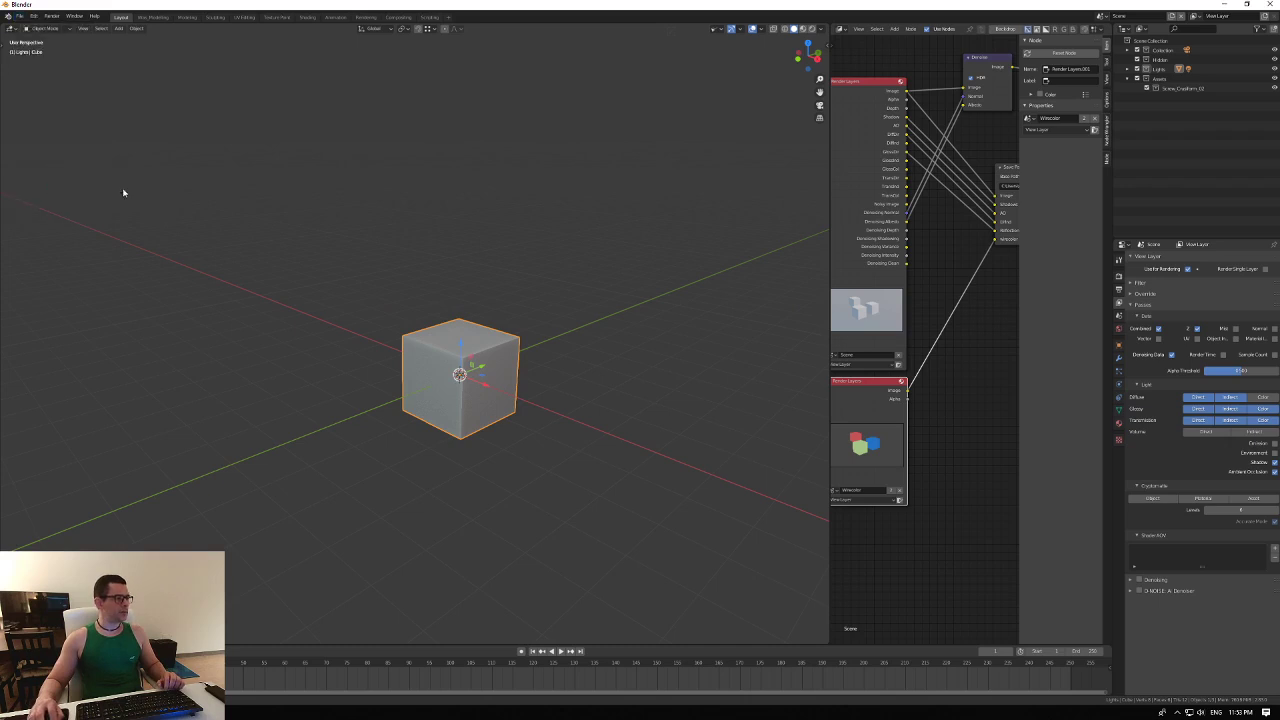
Close the program without saving the untitled file, restart it and dismiss the splash screen.
{"action": "left_click", "coordinate": [1267, 5]}
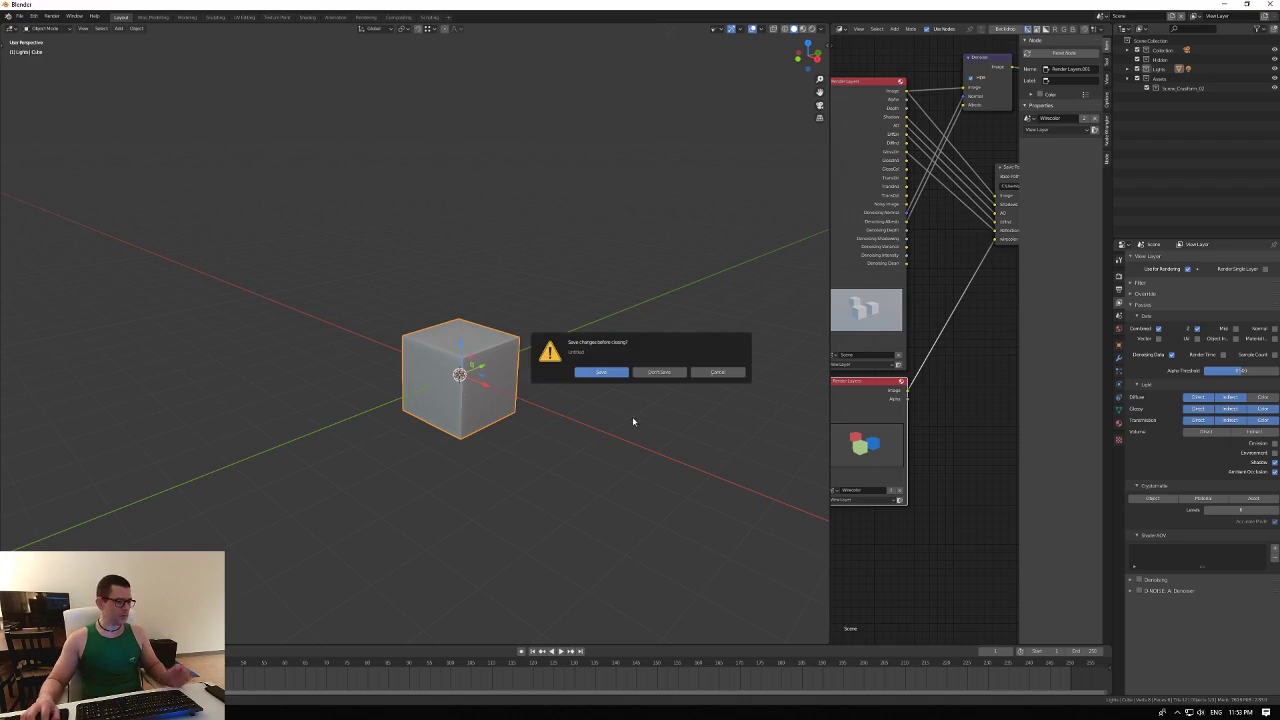
{"action": "left_click", "coordinate": [658, 373]}
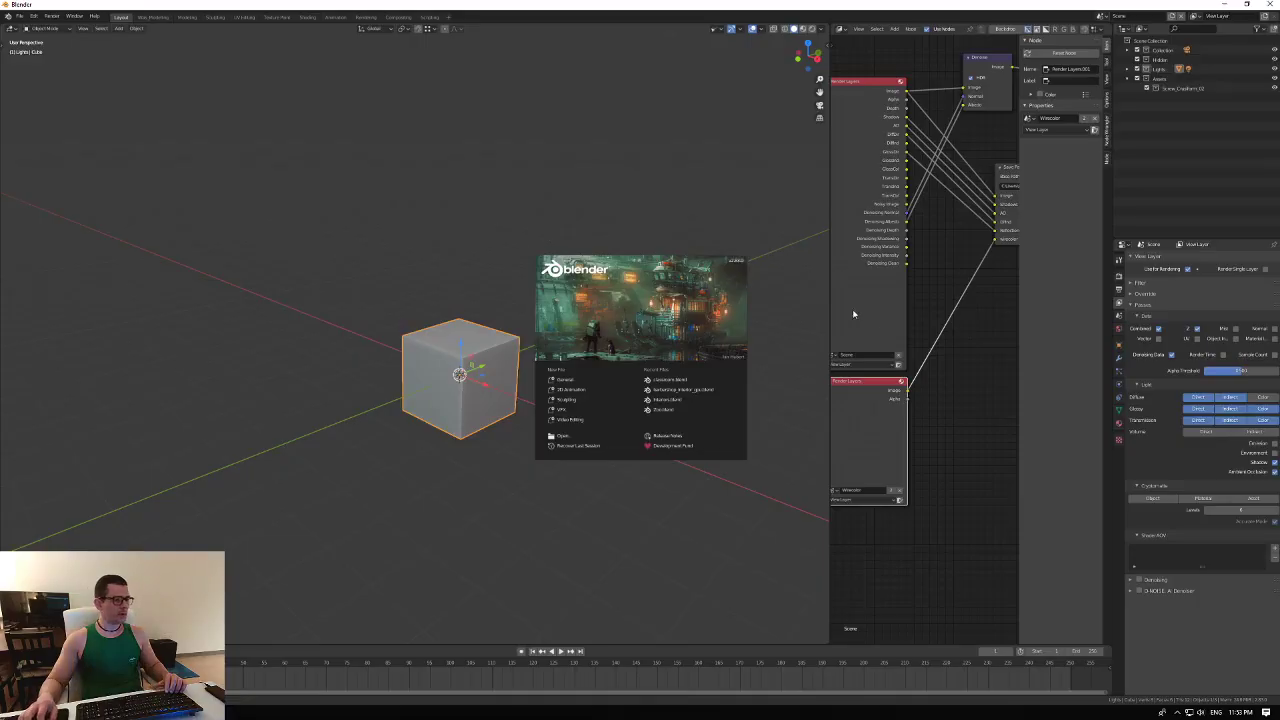
{"action": "left_click", "coordinate": [790, 273]}
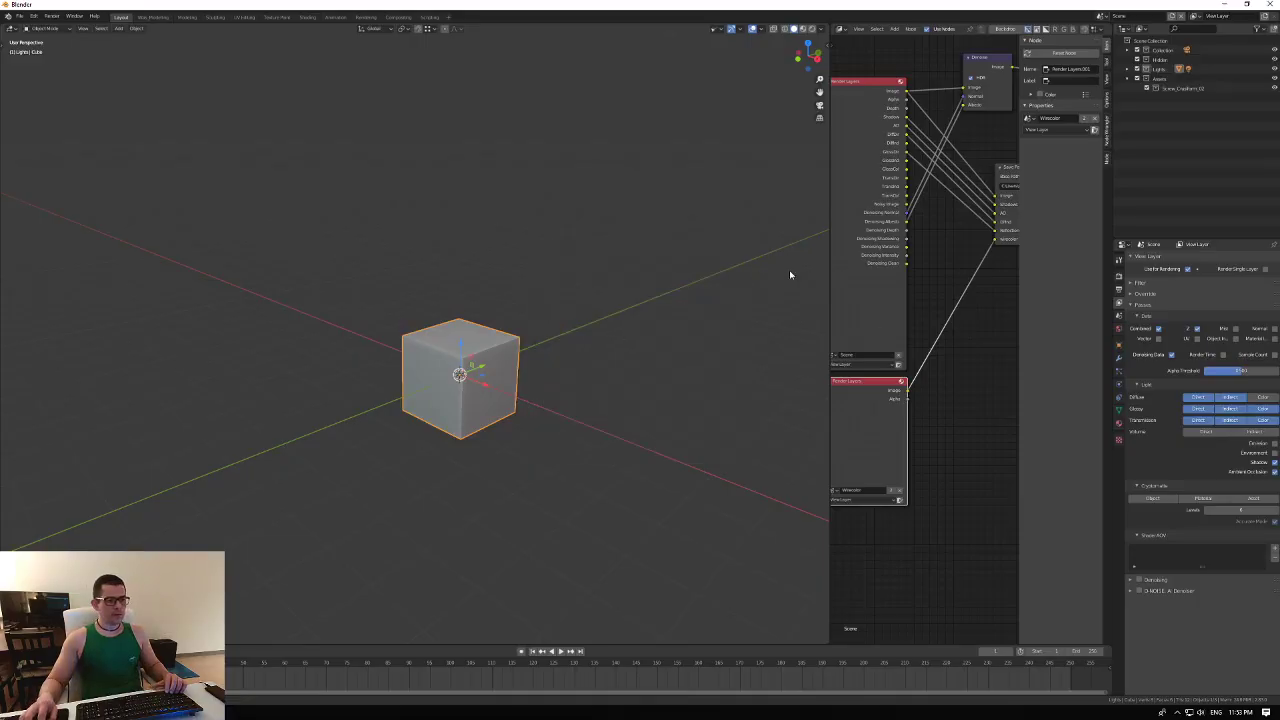
Deselect the cube and widen the compositor area at the 3D viewport's expense to show the whole node setup.
{"action": "left_click", "coordinate": [828, 323]}
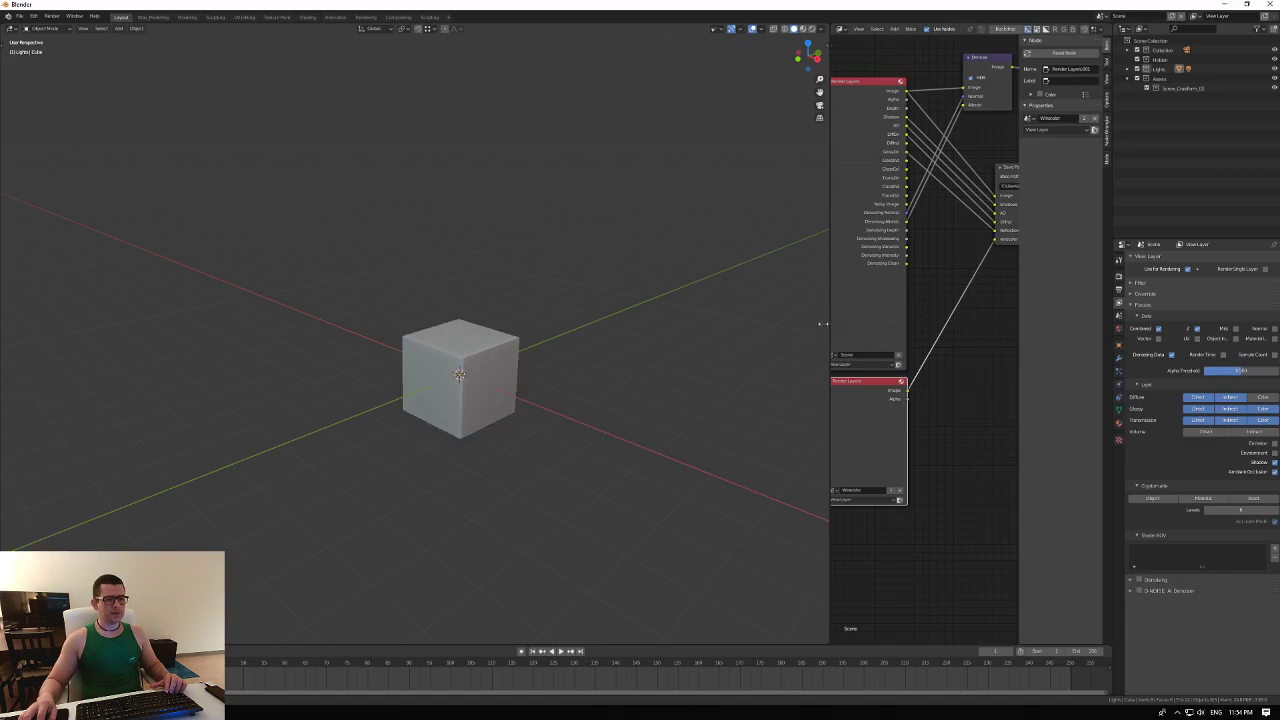
{"action": "left_click_drag", "start_coordinate": [828, 323], "coordinate": [622, 337]}
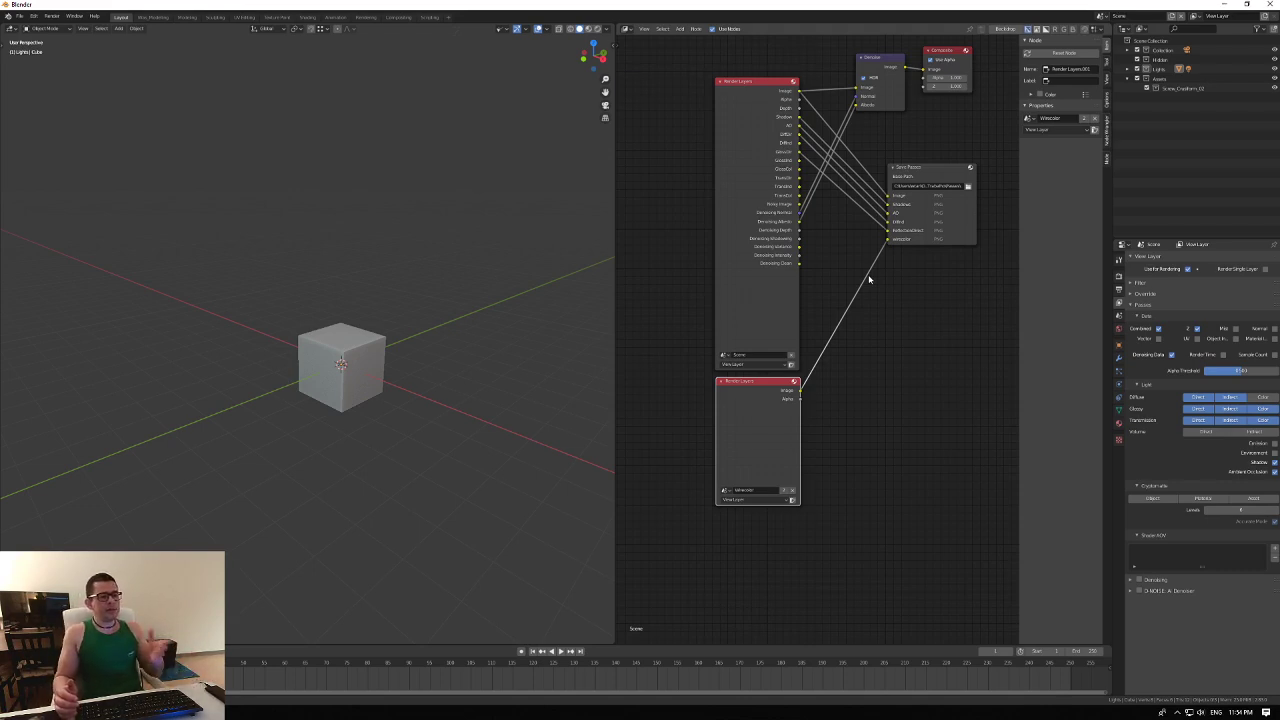
{"action": "middle_click_drag", "start_coordinate": [874, 292], "coordinate": [831, 360]}
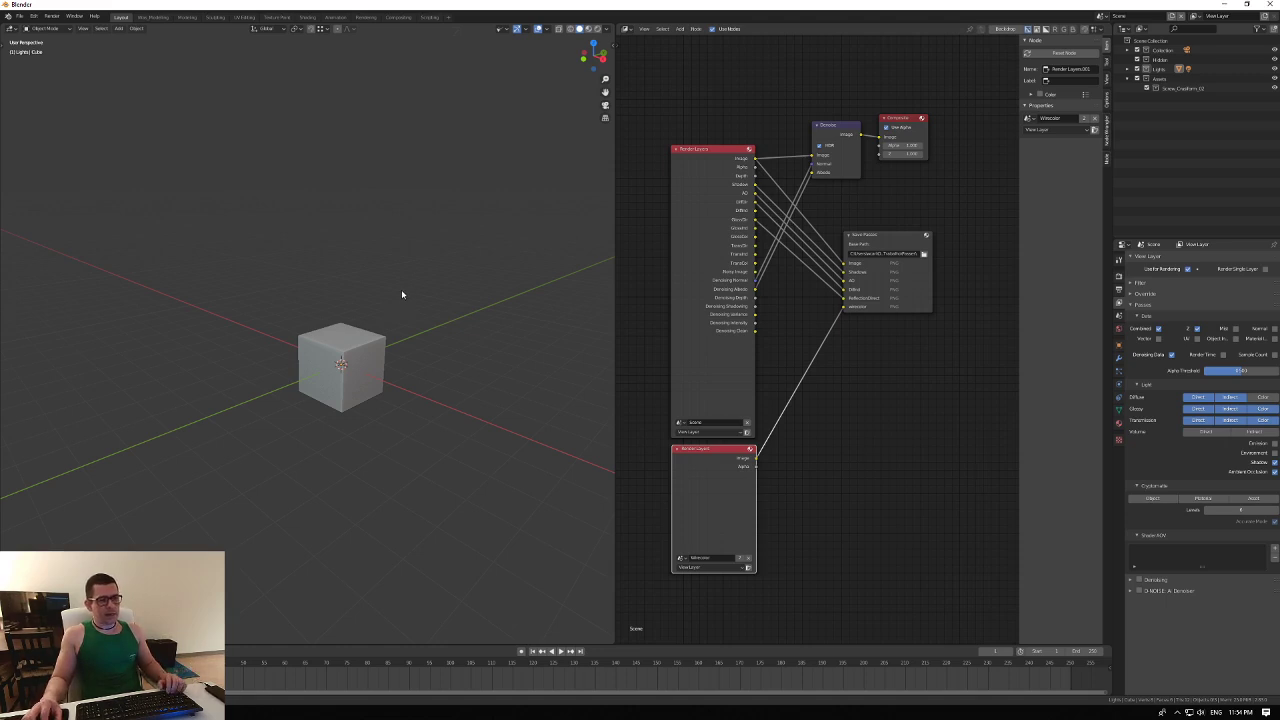
{"action": "middle_click_drag", "start_coordinate": [378, 326], "coordinate": [367, 328]}
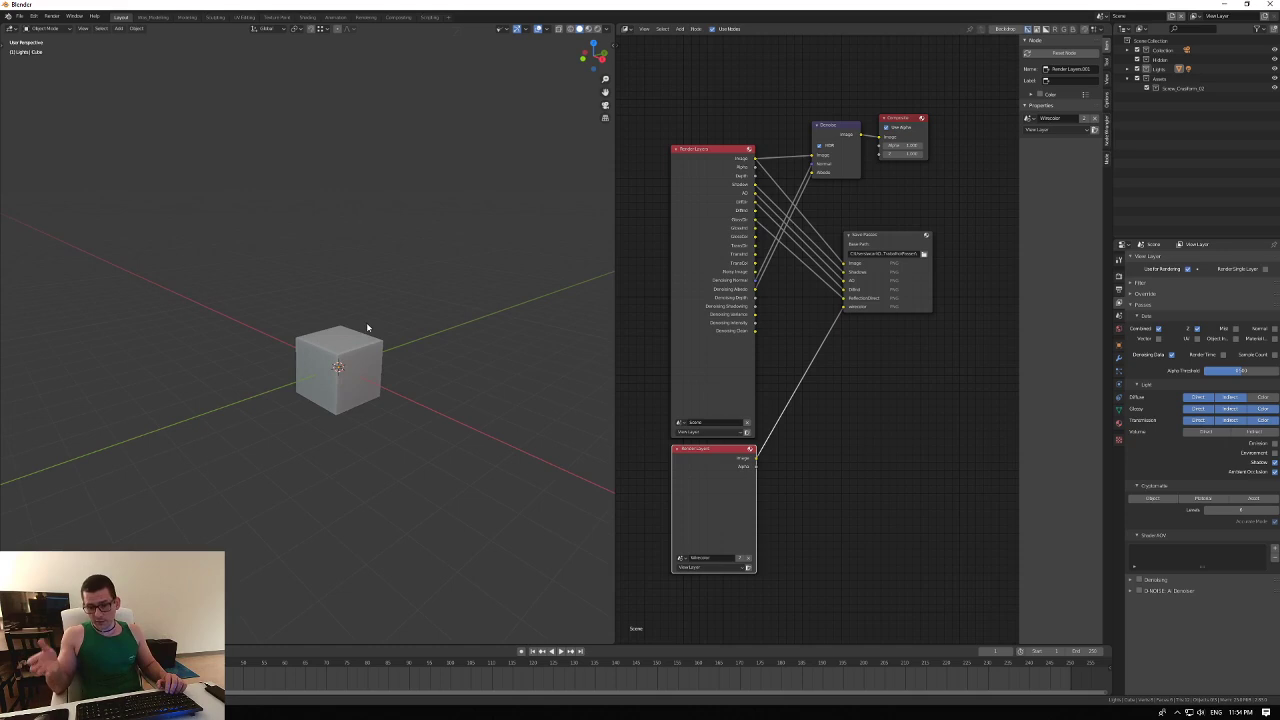